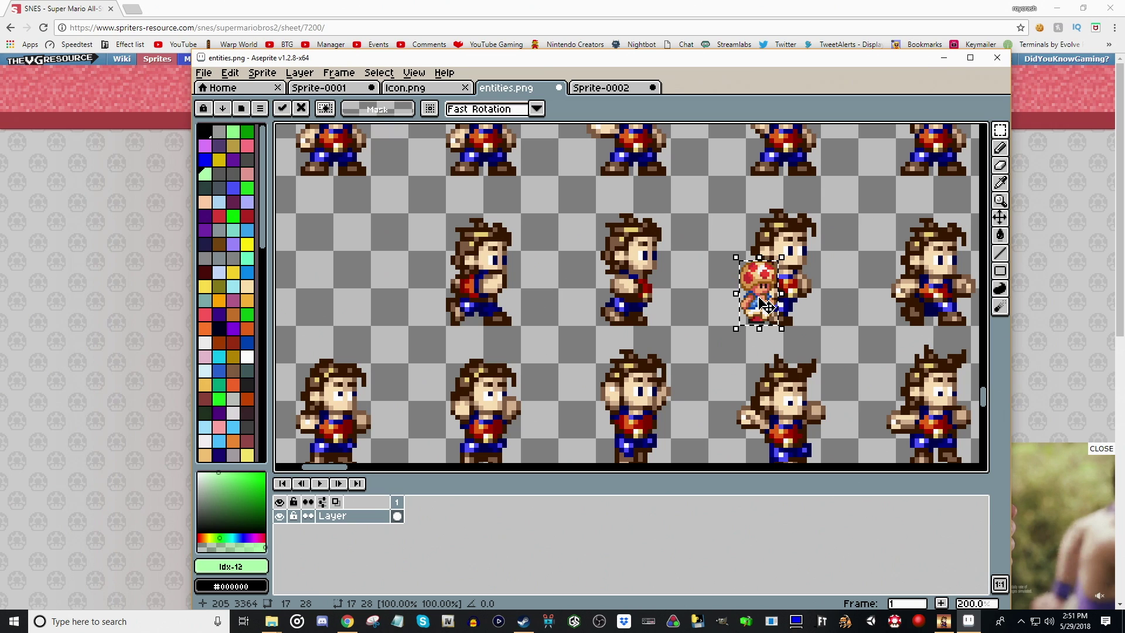
Move the pasted Toad sprite onto the second figure in the lower row of the entities sheet and drop the selection.
drag(764, 303, 497, 382)
click(344, 305)
scroll(343, 305, up, 1)
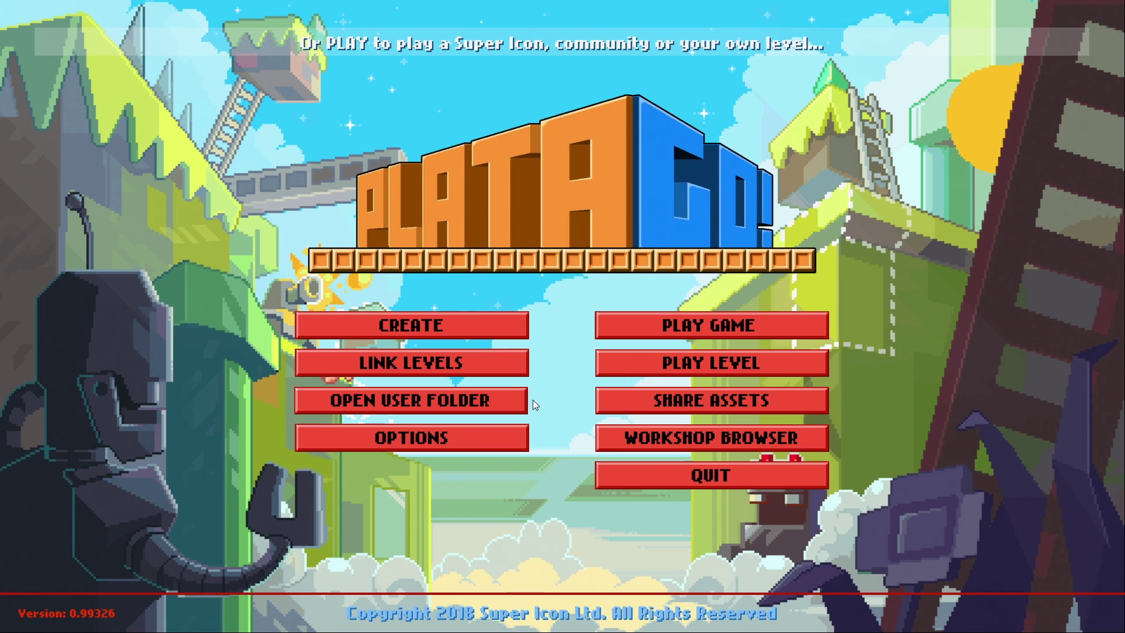
Open PlataGO's user folder and duplicate the Template folder within it.
click(369, 400)
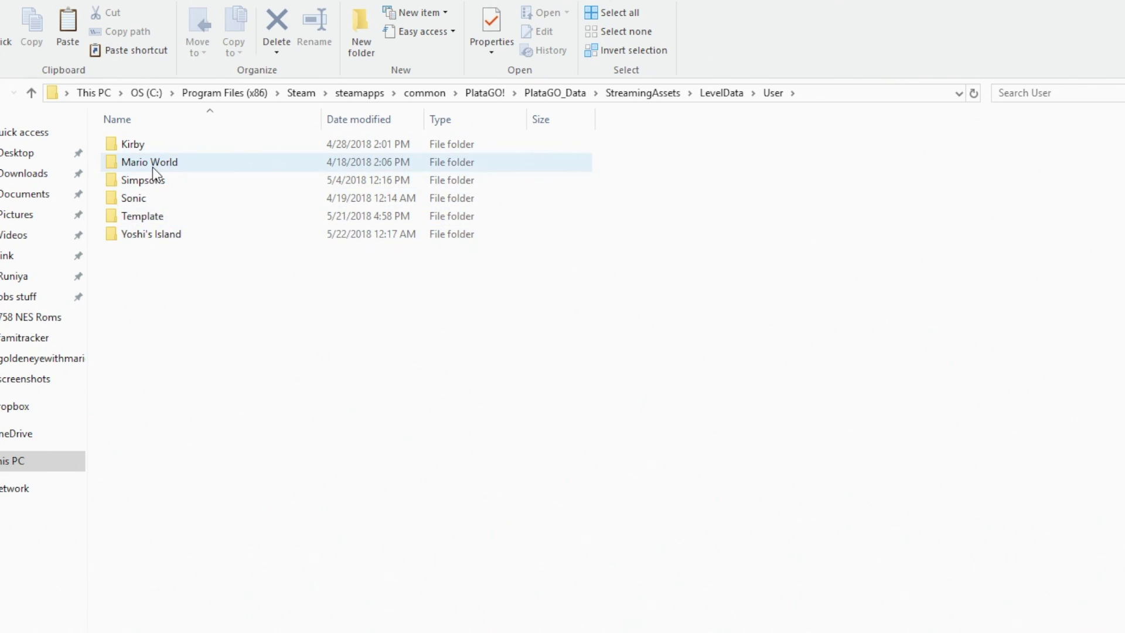
right_click(146, 223)
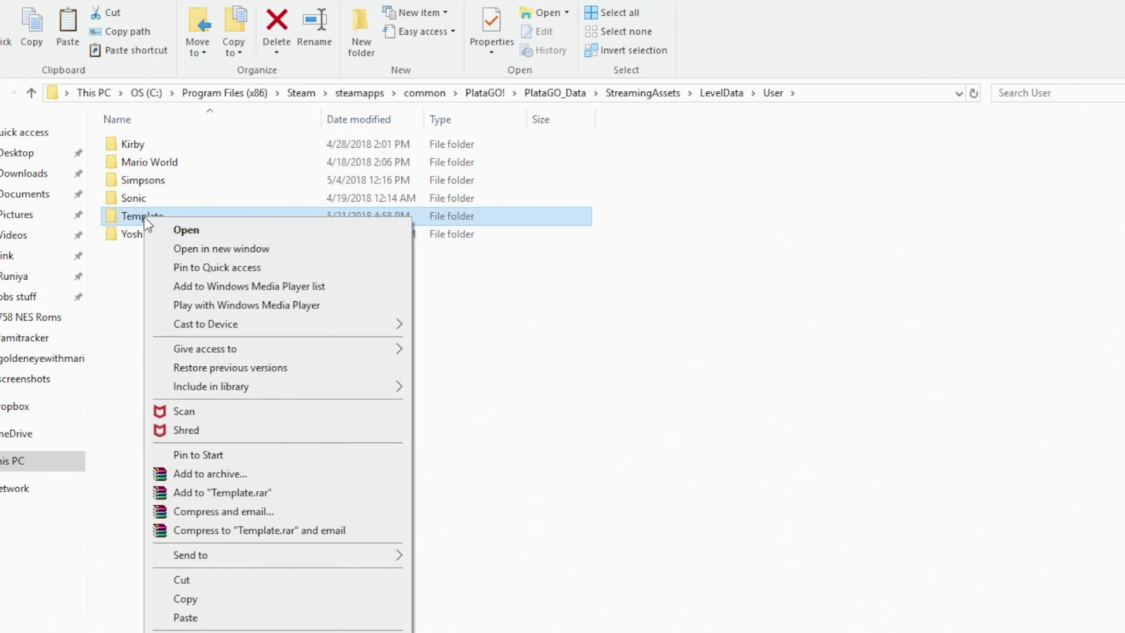
click(210, 599)
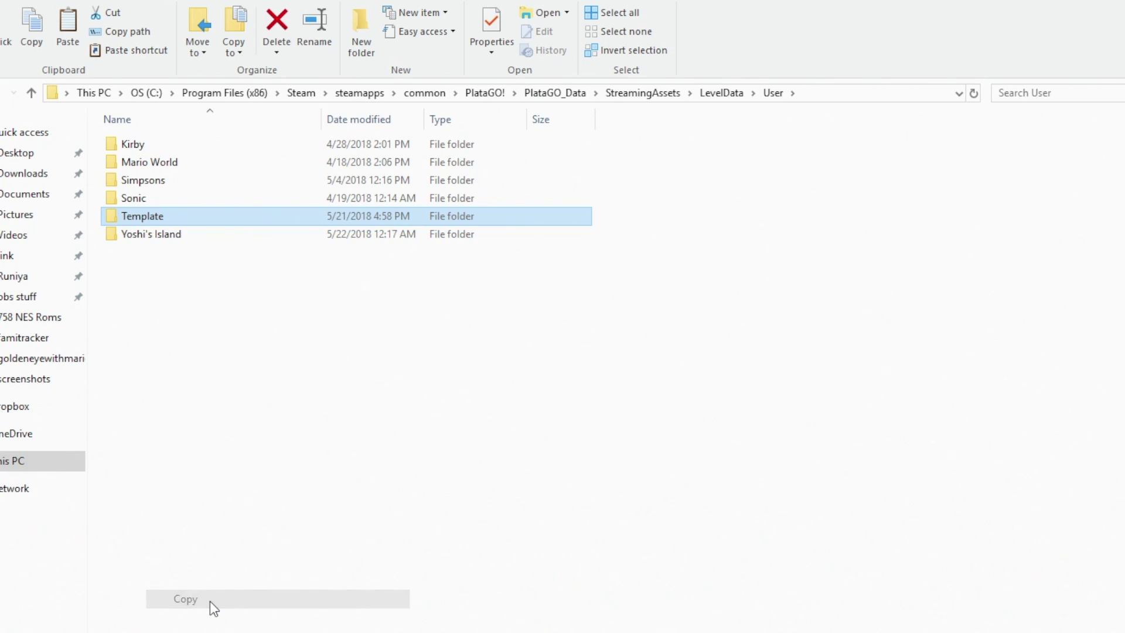
right_click(222, 385)
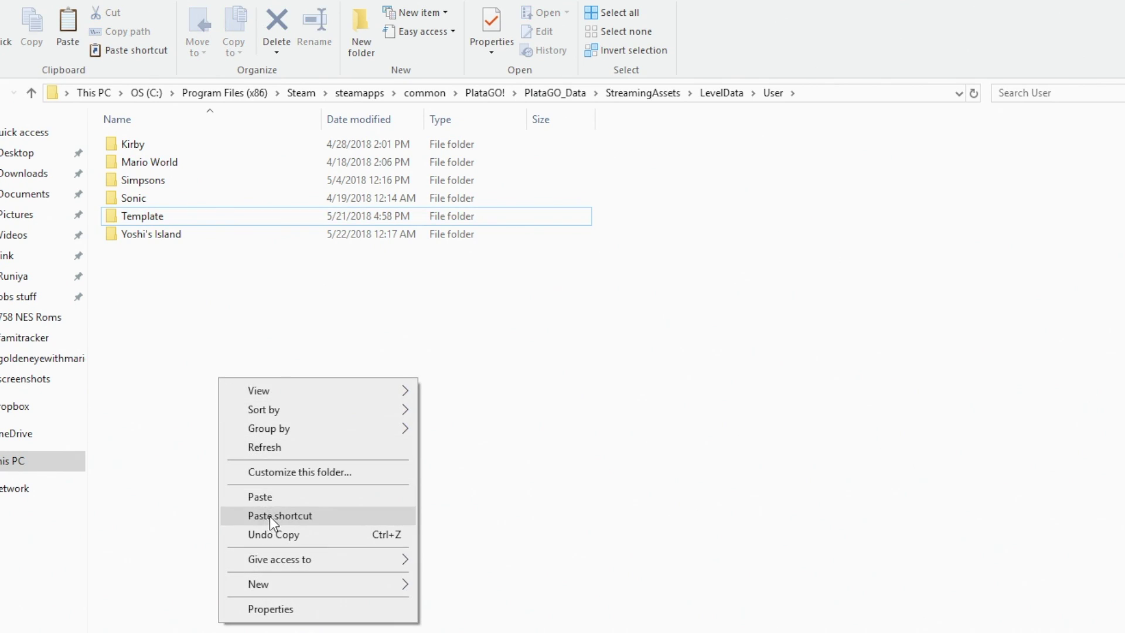
click(271, 500)
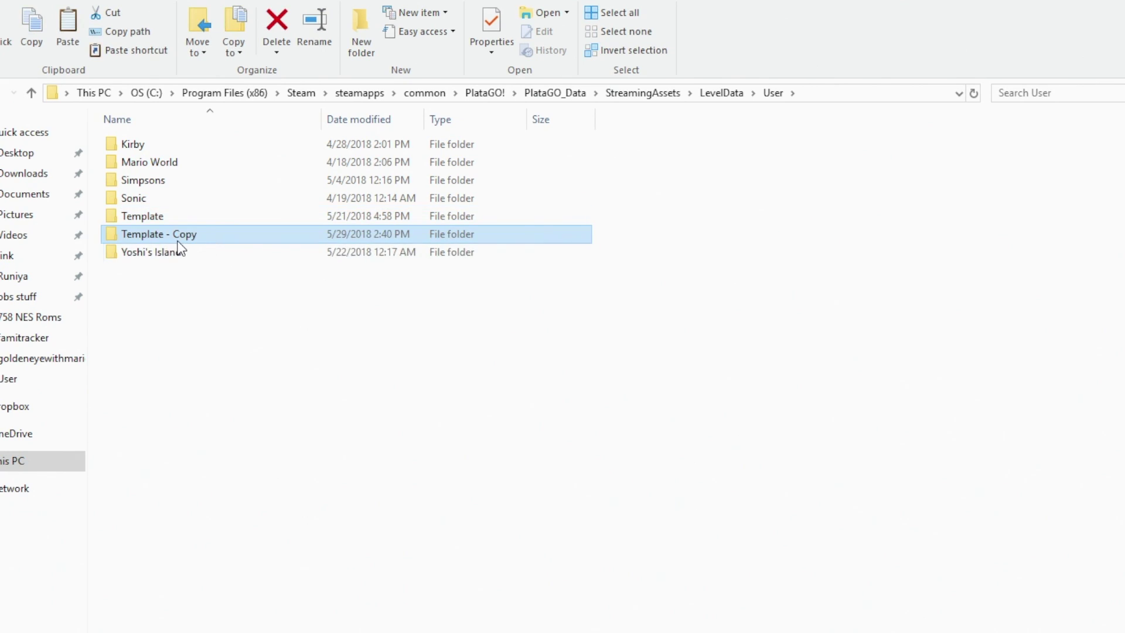
Rename the duplicated template folder as "SMB All-stars" and open it.
click(178, 237)
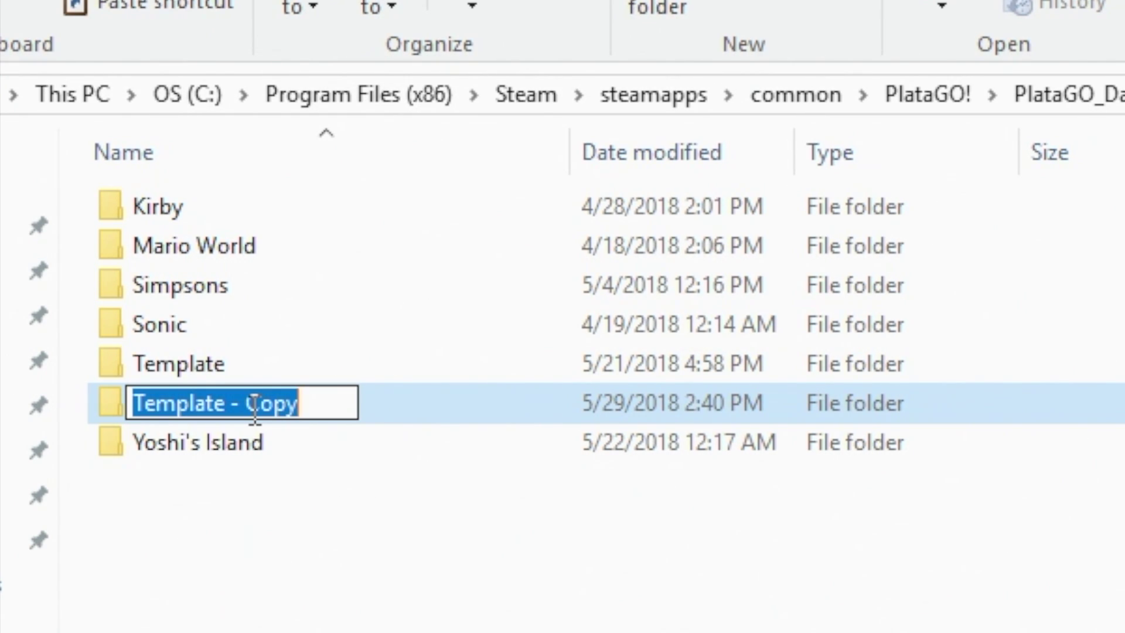
text(SMB All-stars)
key(Return)
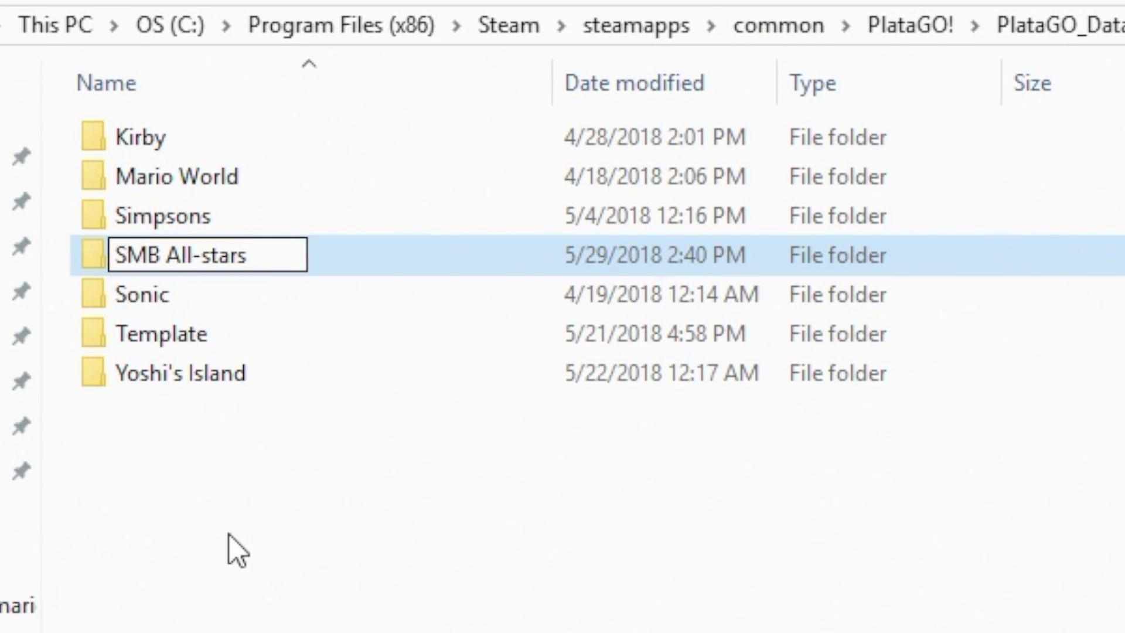
double_click(180, 258)
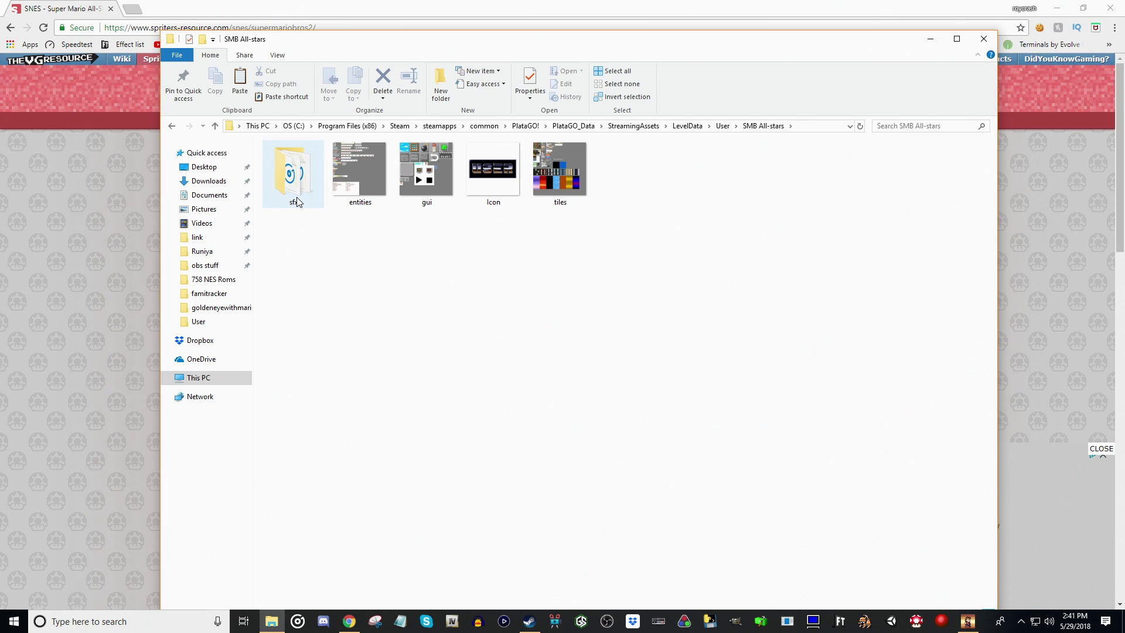
Switch to Steam and launch Aseprite from the library.
click(529, 621)
click(410, 152)
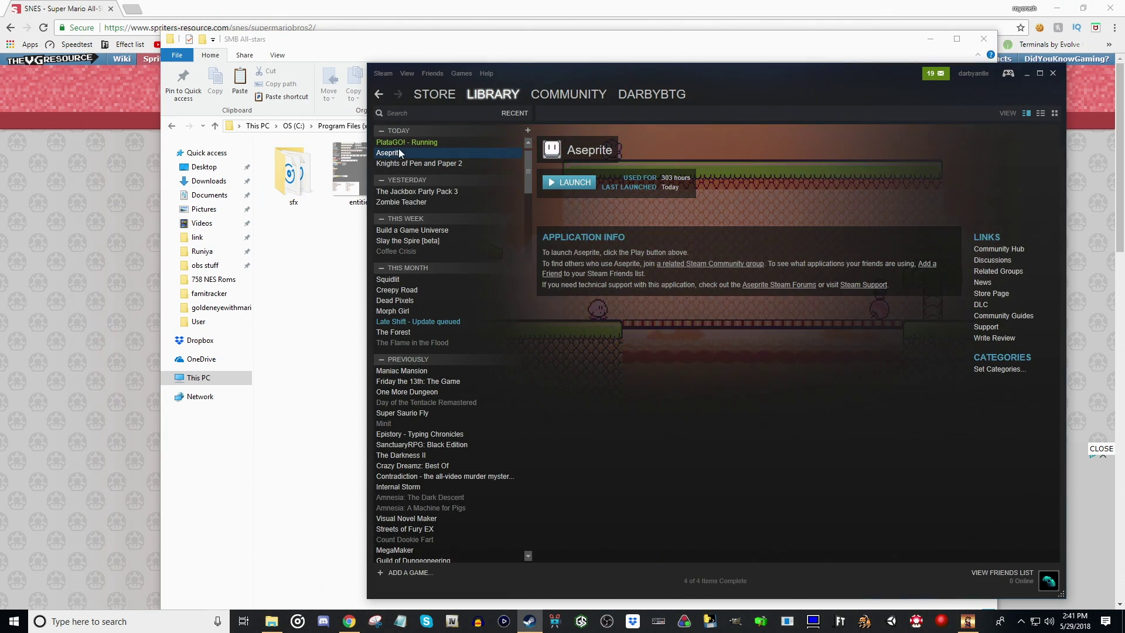
click(560, 179)
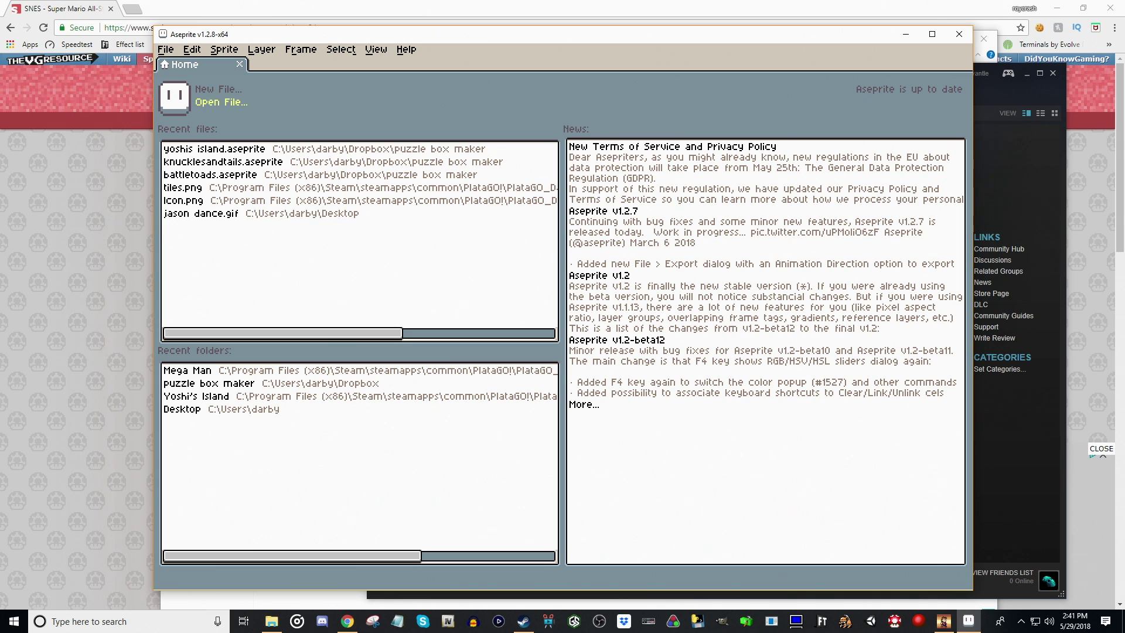
Switch to the browser and open the Game Over sheet among the miscellaneous Super Mario Bros. 2 sprites.
click(111, 177)
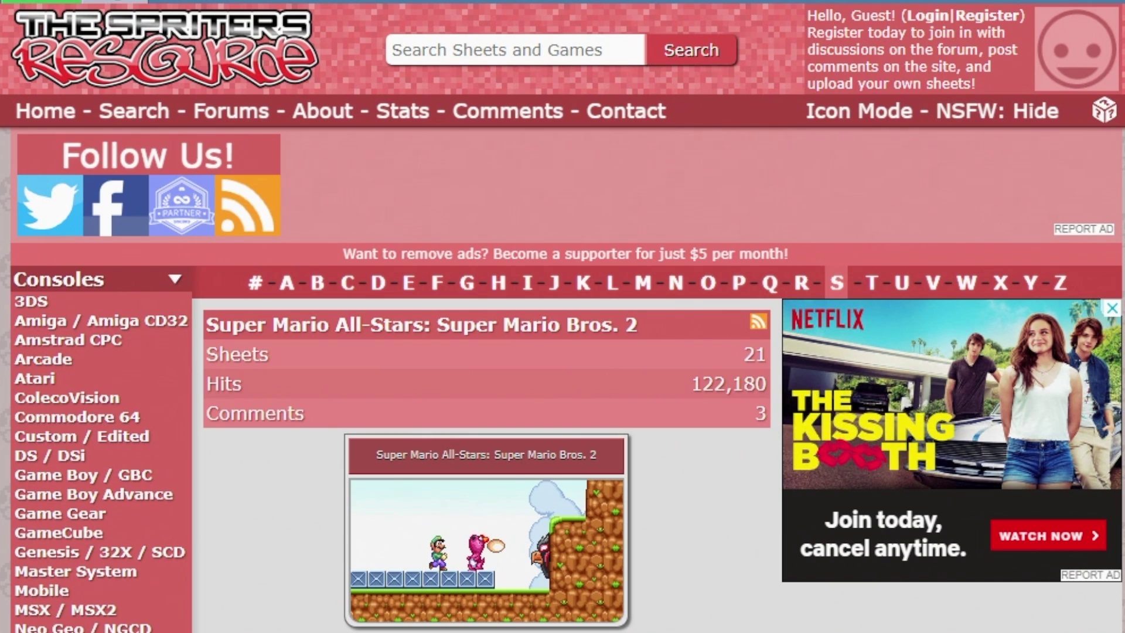
scroll(562, 410, down, 15)
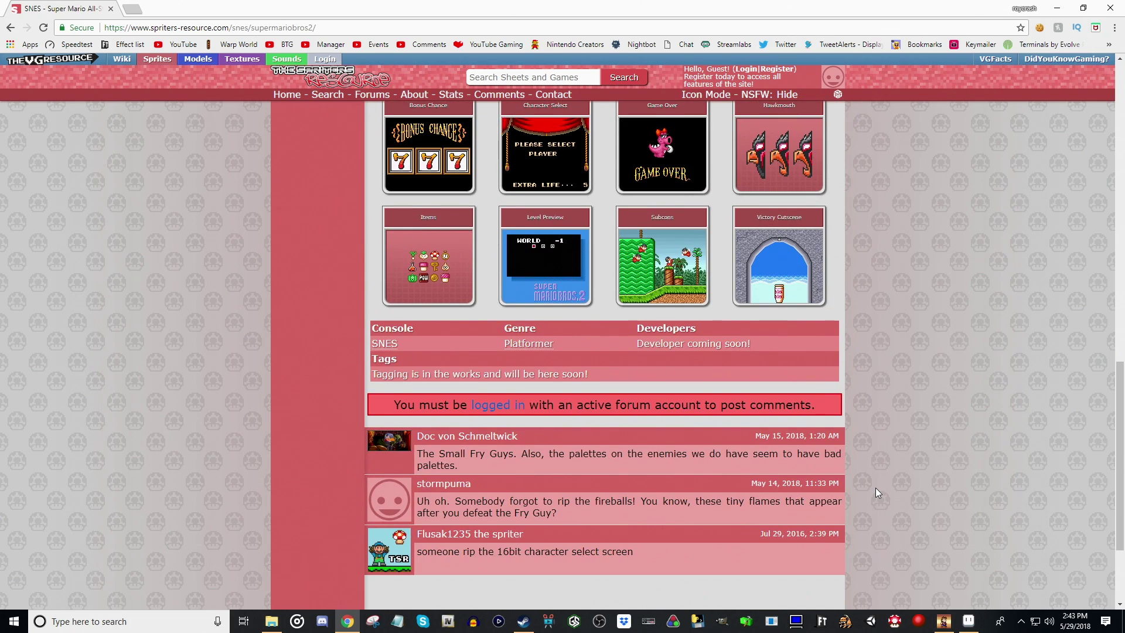
scroll(563, 410, up, 4)
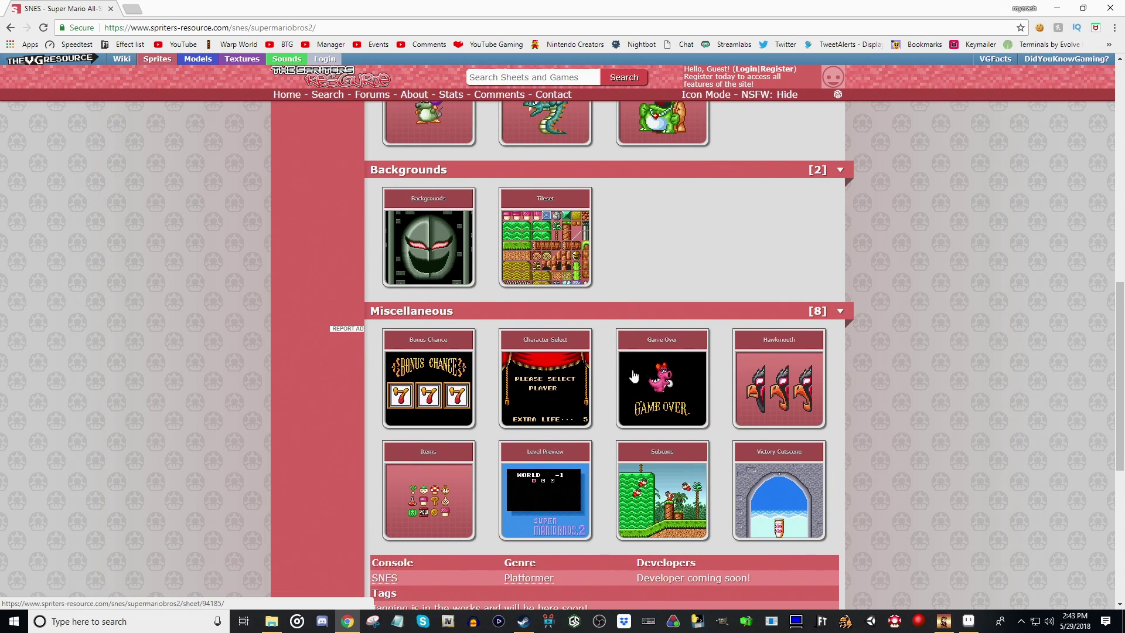
scroll(556, 366, down, 1)
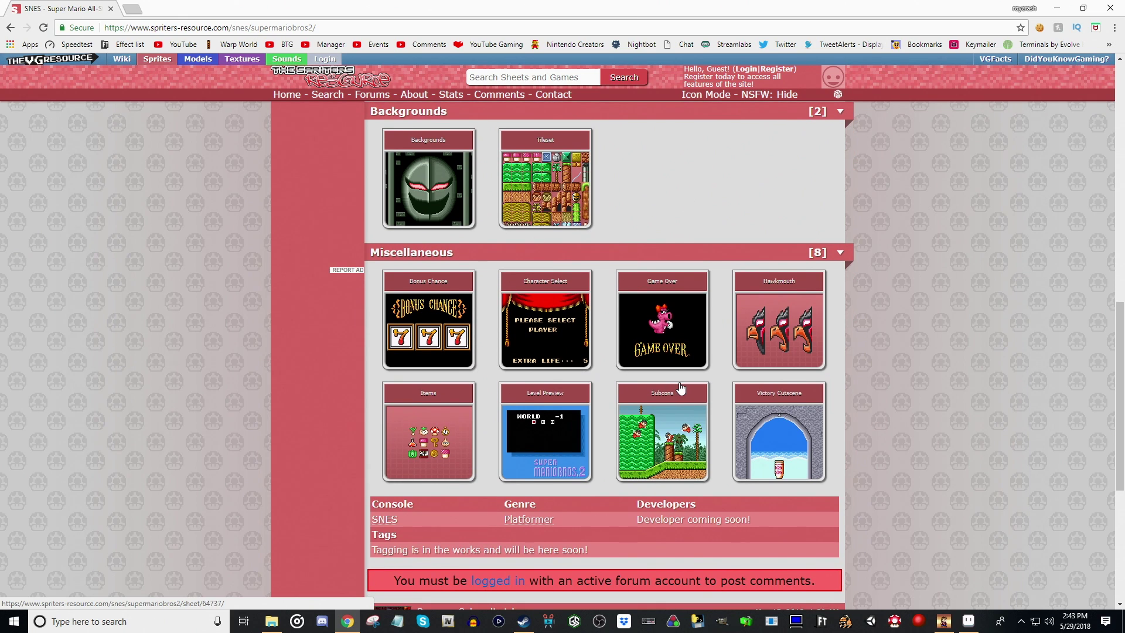
click(682, 338)
Copy the Game Over sheet image to the clipboard.
scroll(650, 236, down, 4)
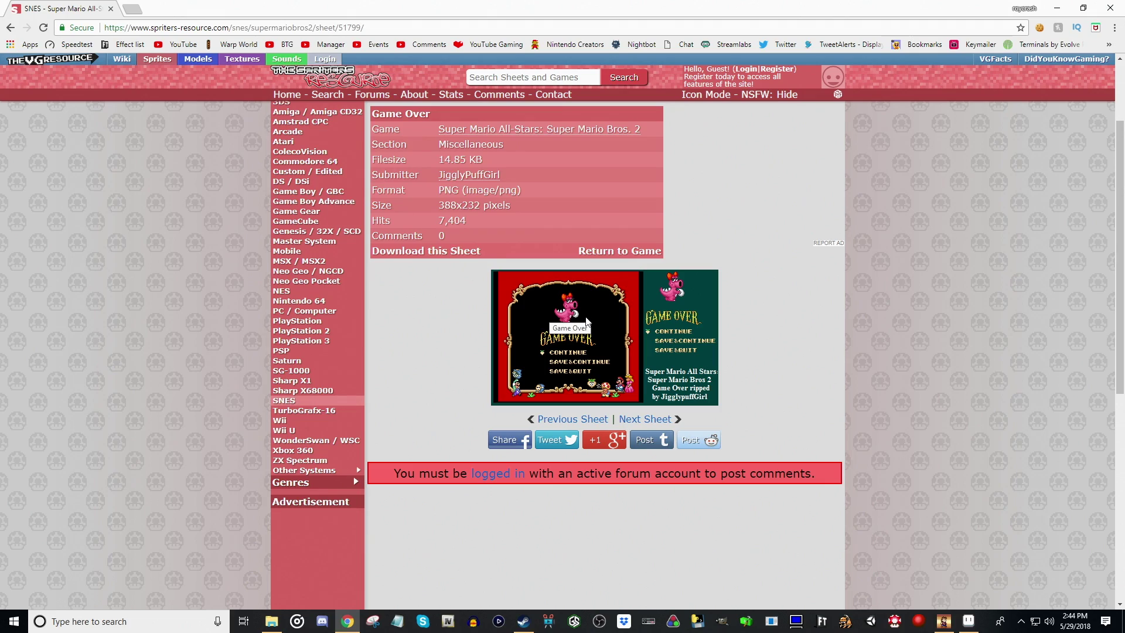
right_click(476, 216)
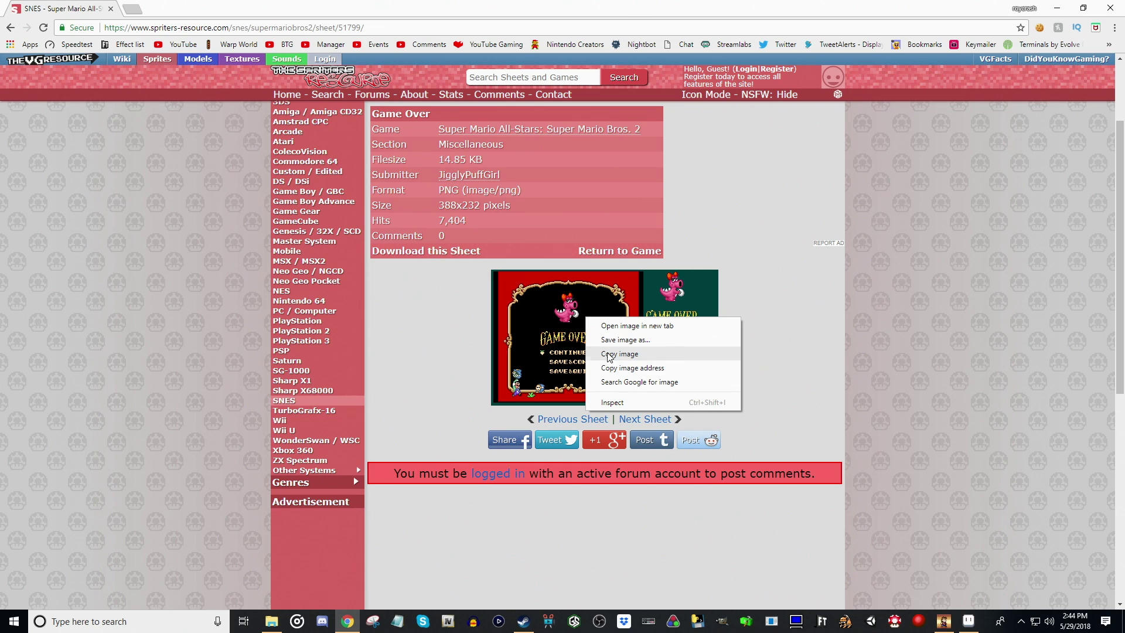
click(629, 359)
Switch to Aseprite and create a new 388 × 232 px RGBA sprite with a transparent background.
click(969, 621)
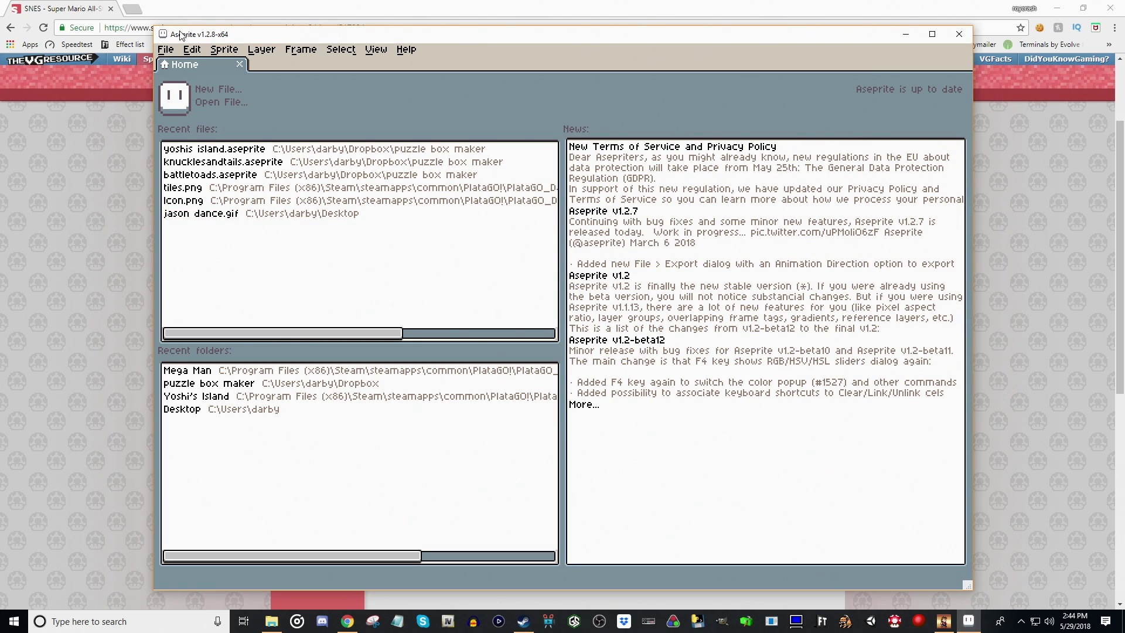
click(166, 50)
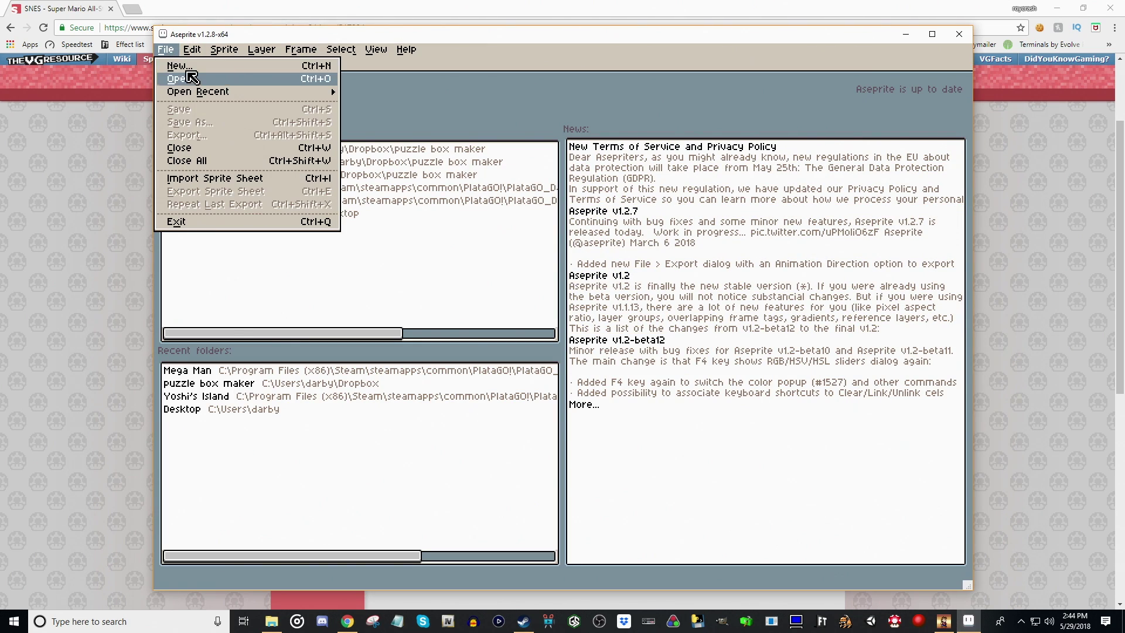
click(188, 69)
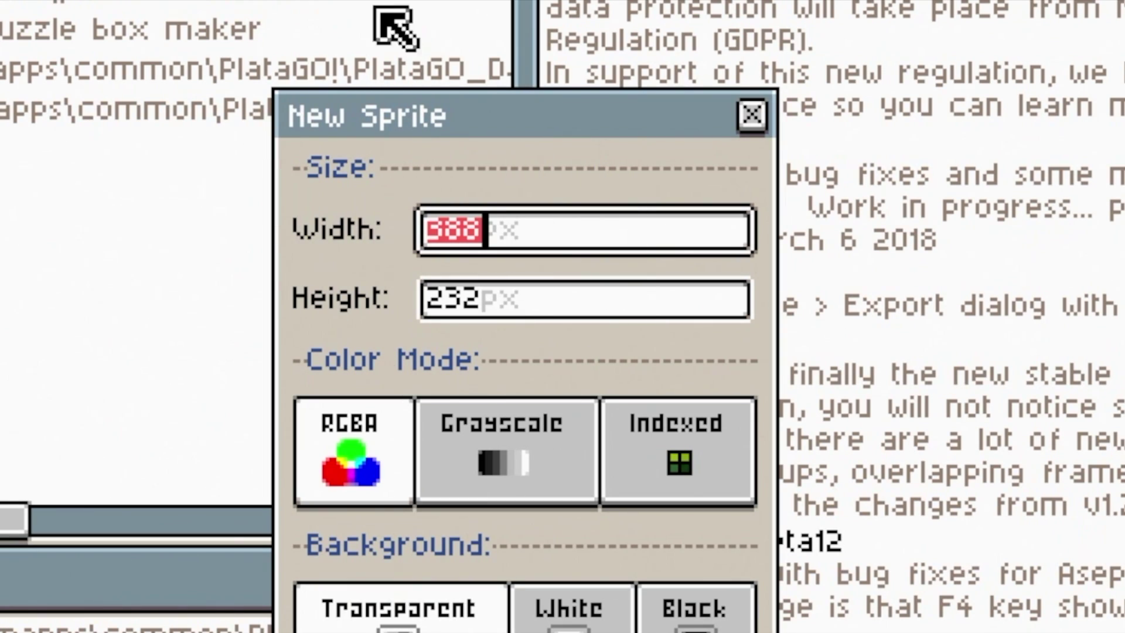
click(537, 426)
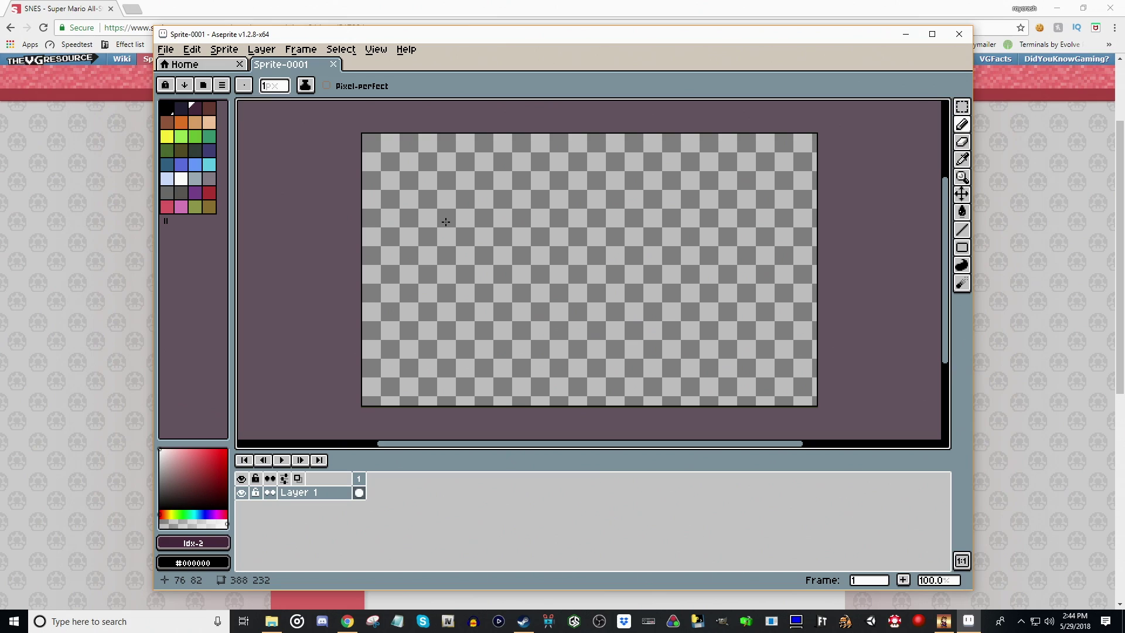
Paste the copied Game Over sheet into the new sprite and clear its teal background.
key(ctrl+a)
key(ctrl+v)
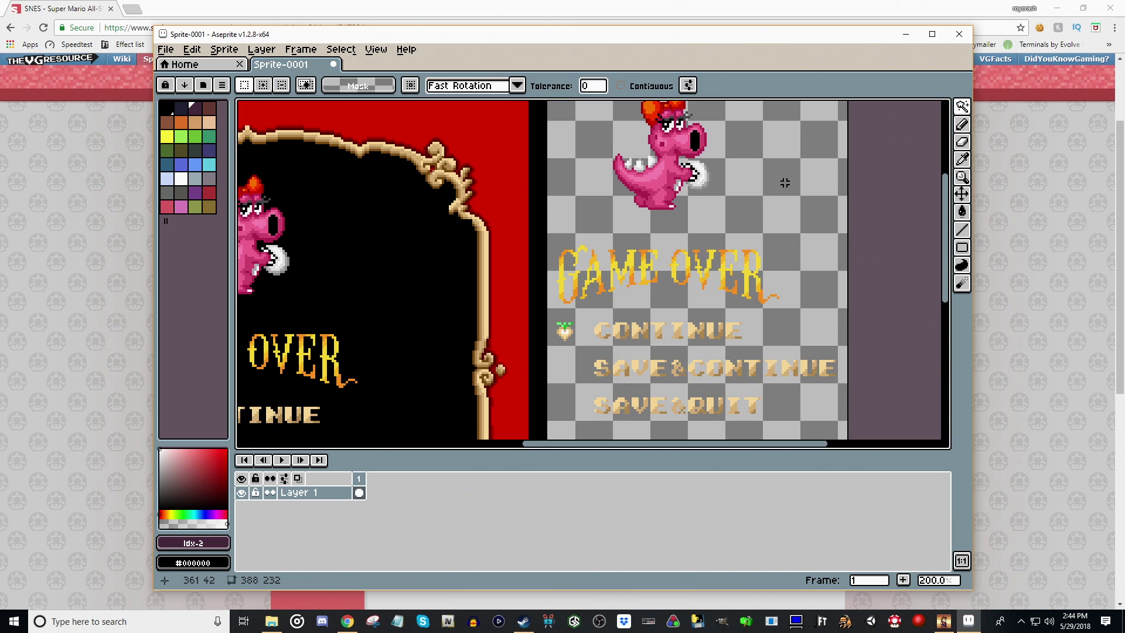
scroll(768, 217, up, 3)
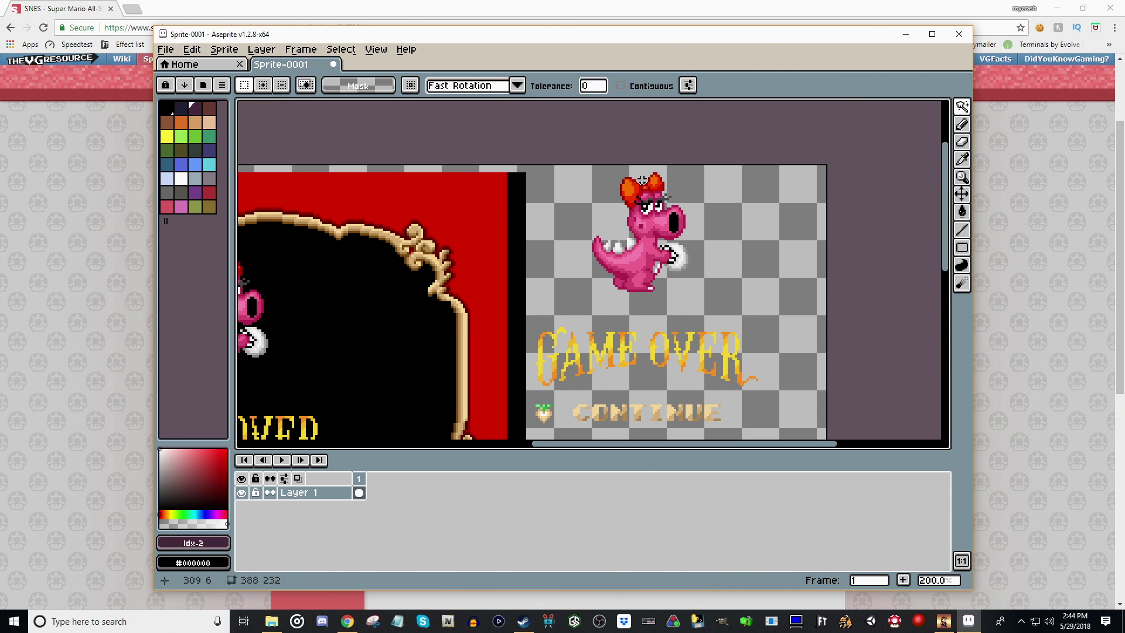
Flip the sheet horizontally, then select and copy the standalone pink Birdo figure with a rectangular marquee.
click(192, 49)
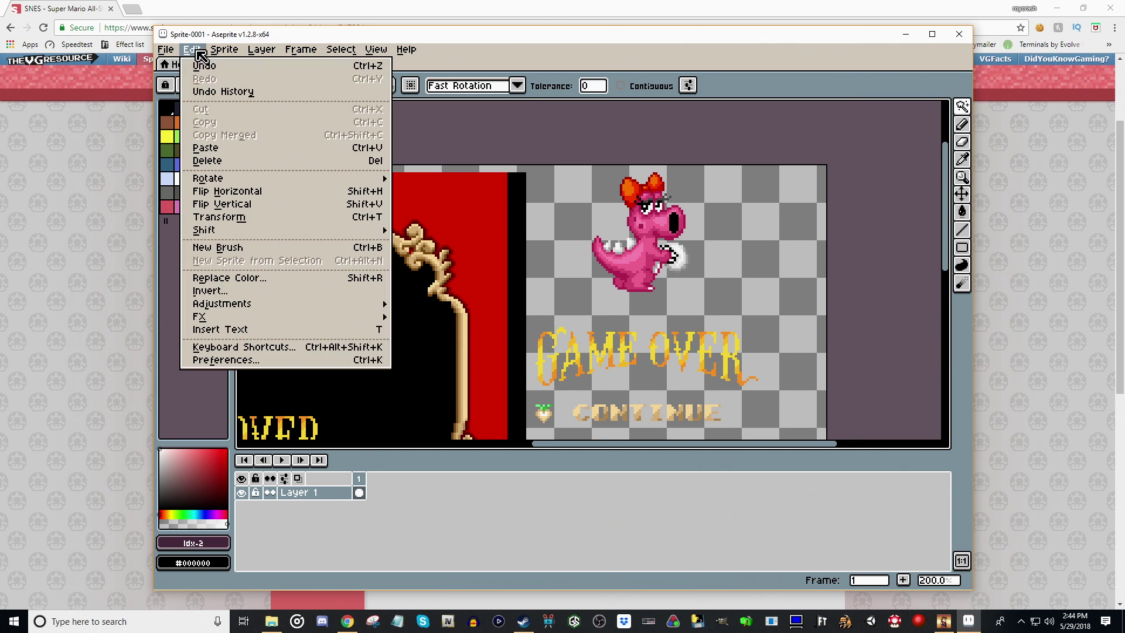
click(207, 189)
click(873, 107)
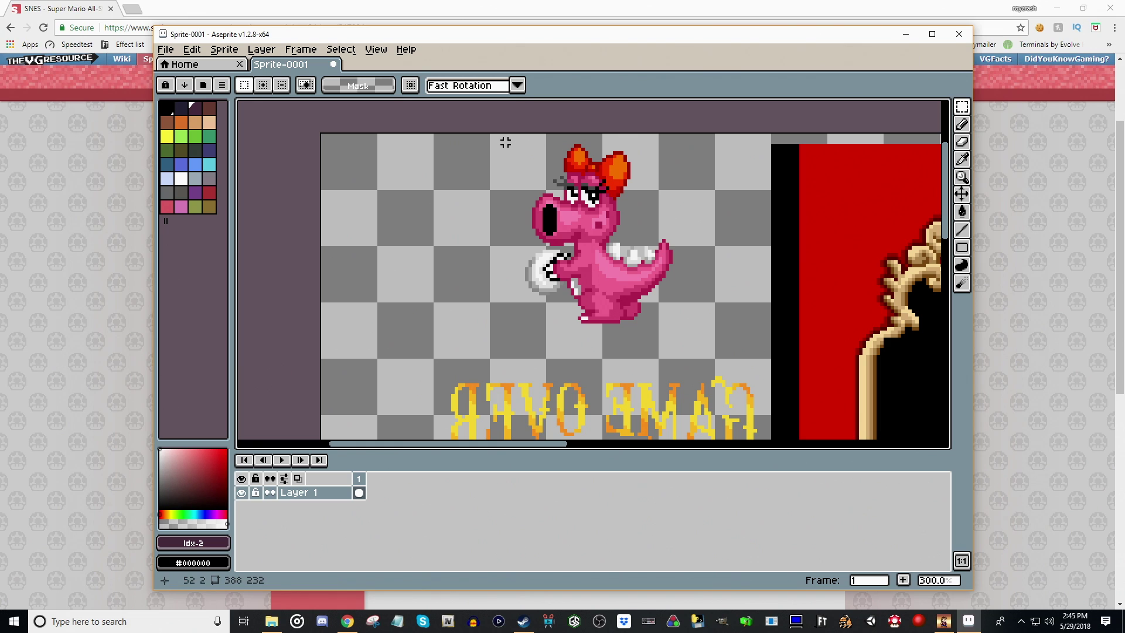
drag(502, 140, 698, 339)
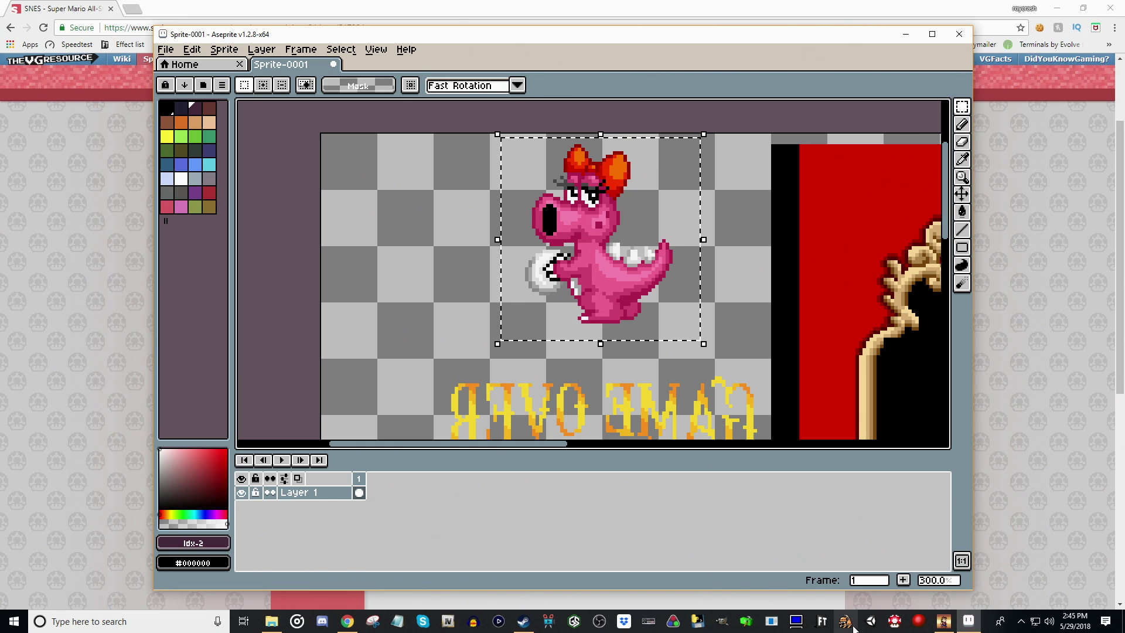
Arrange the SMB All-stars folder window beside Aseprite and open its Icon image in Aseprite.
click(272, 621)
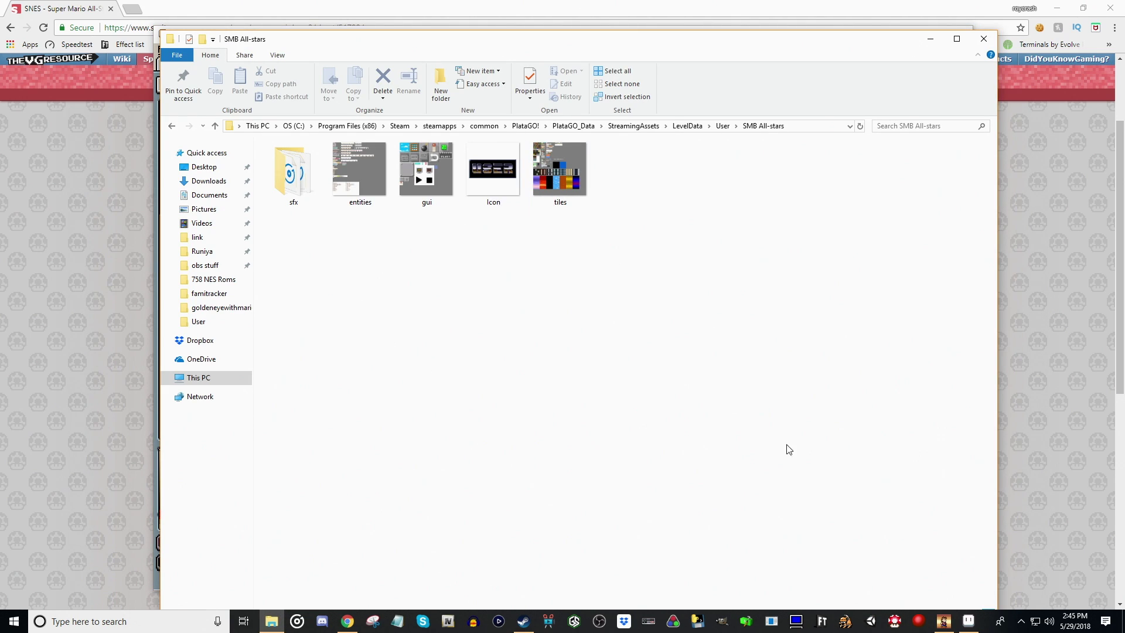
click(968, 621)
drag(458, 34, 531, 62)
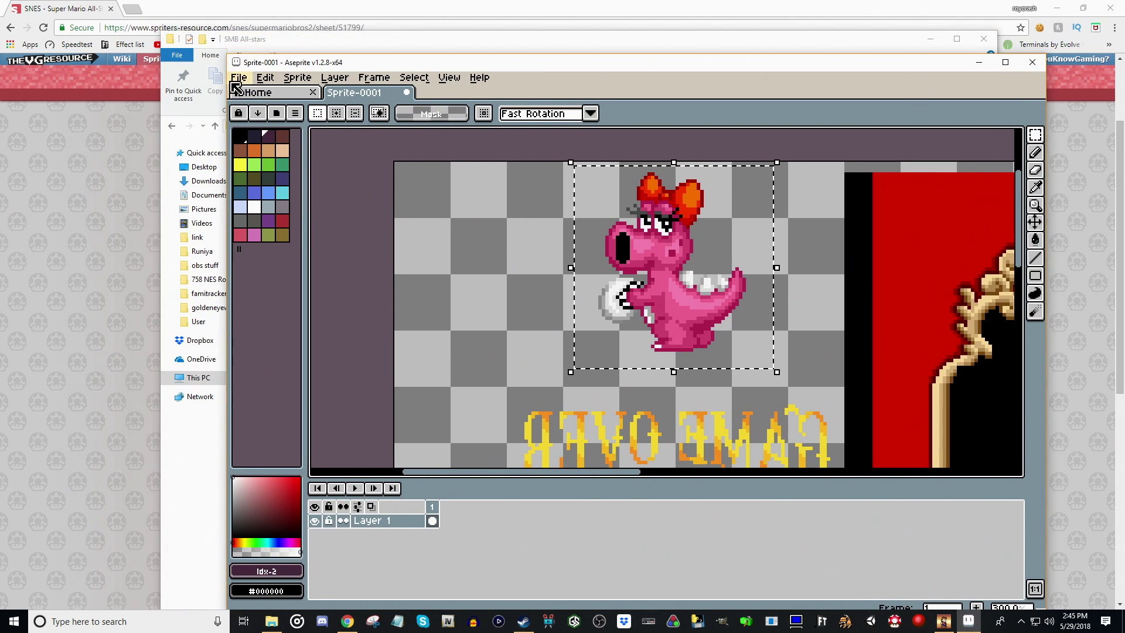
click(333, 45)
drag(333, 45, 194, 46)
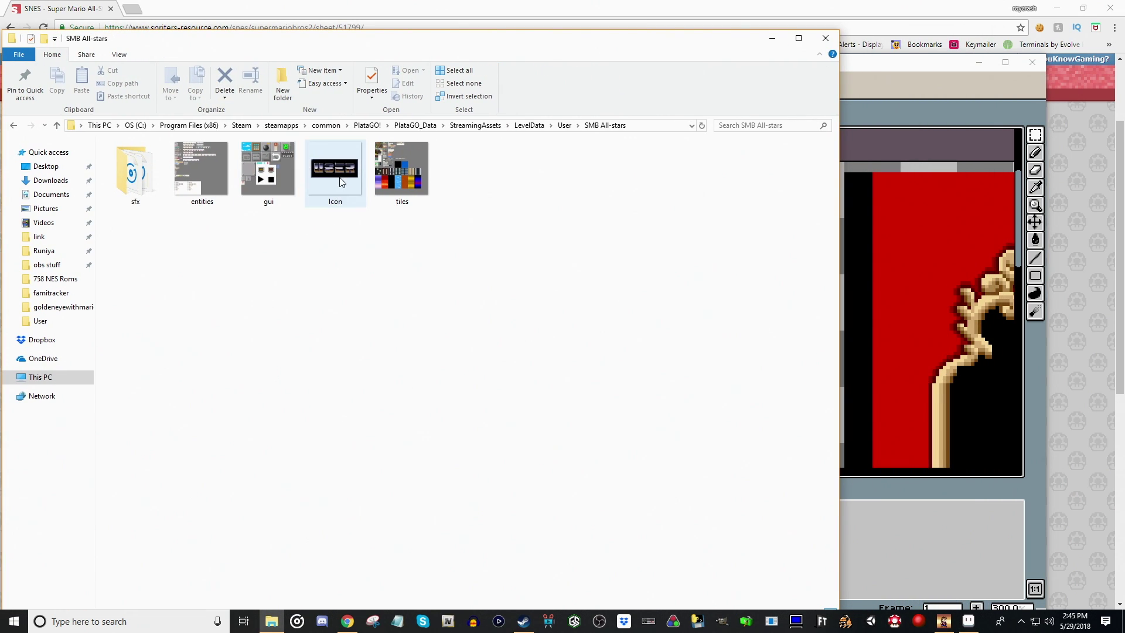
drag(335, 173, 911, 390)
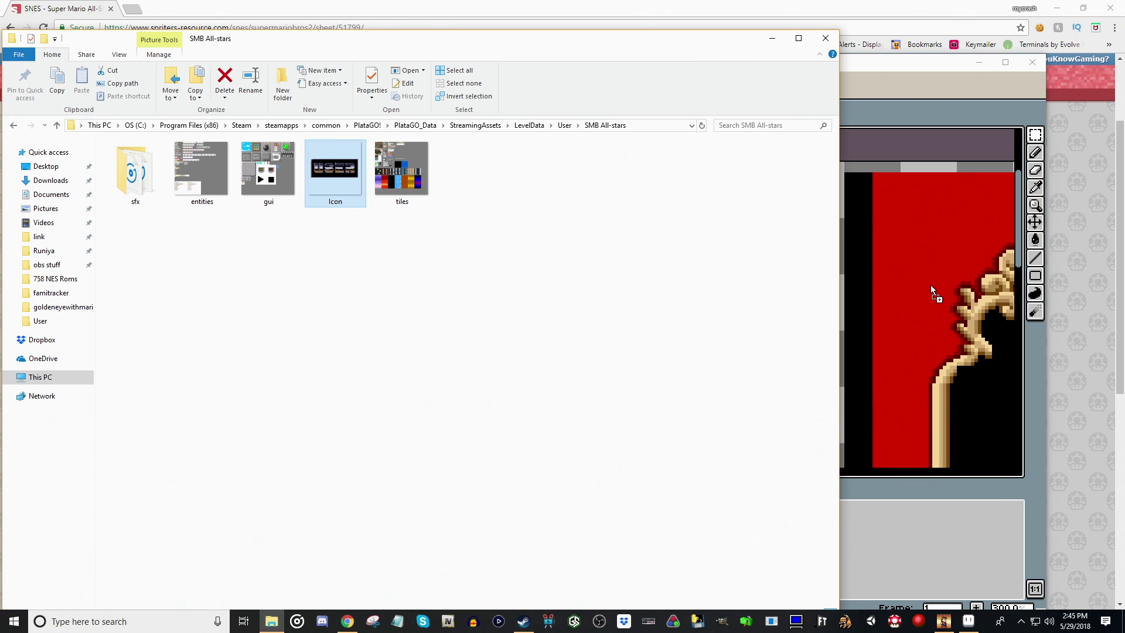
drag(931, 293, 931, 293)
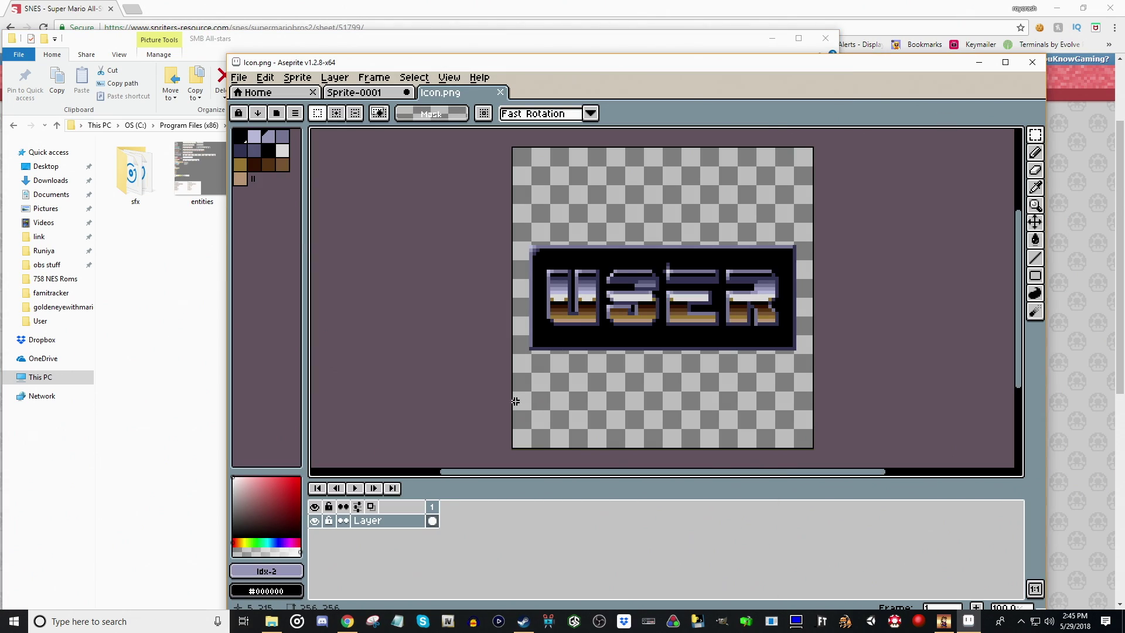
Delete the USER logo from Icon.png and paste the copied Birdo figure in its place.
drag(557, 240, 800, 379)
key(Delete)
key(ctrl+v)
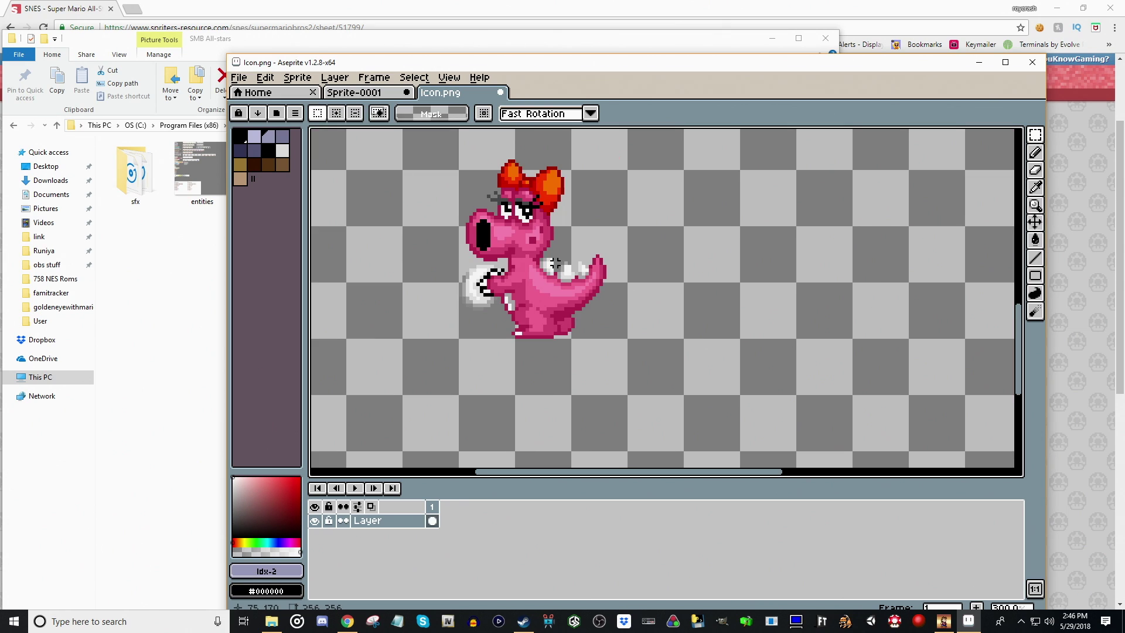
Reposition the Birdo figure around the middle of the icon canvas.
drag(468, 149, 617, 391)
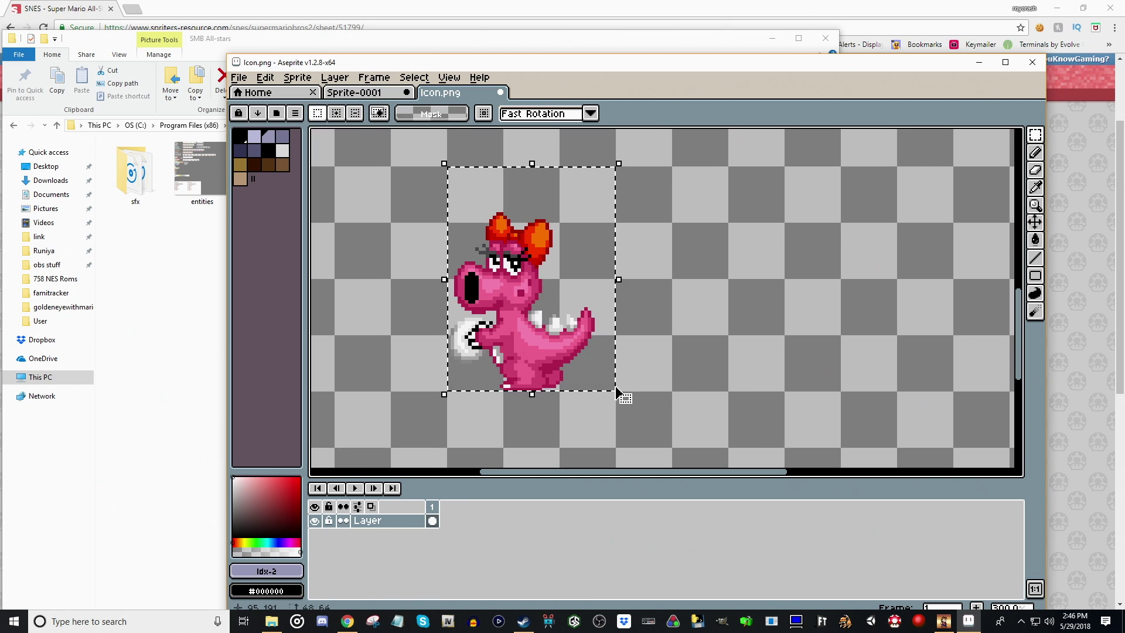
scroll(615, 389, down, 3)
drag(555, 338, 647, 281)
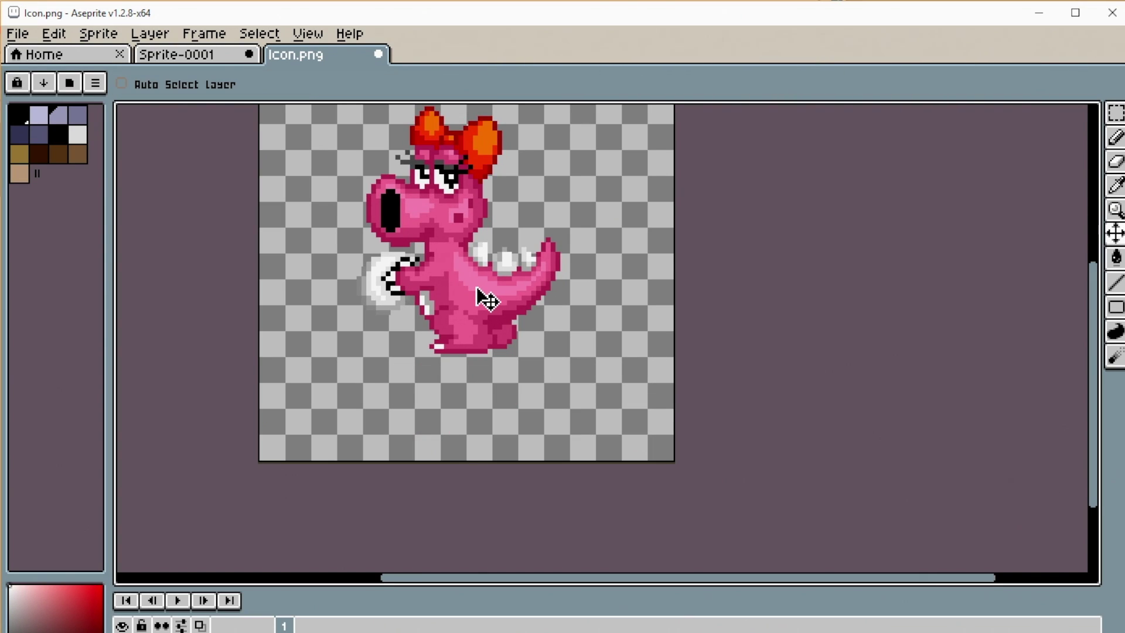
key(Down)
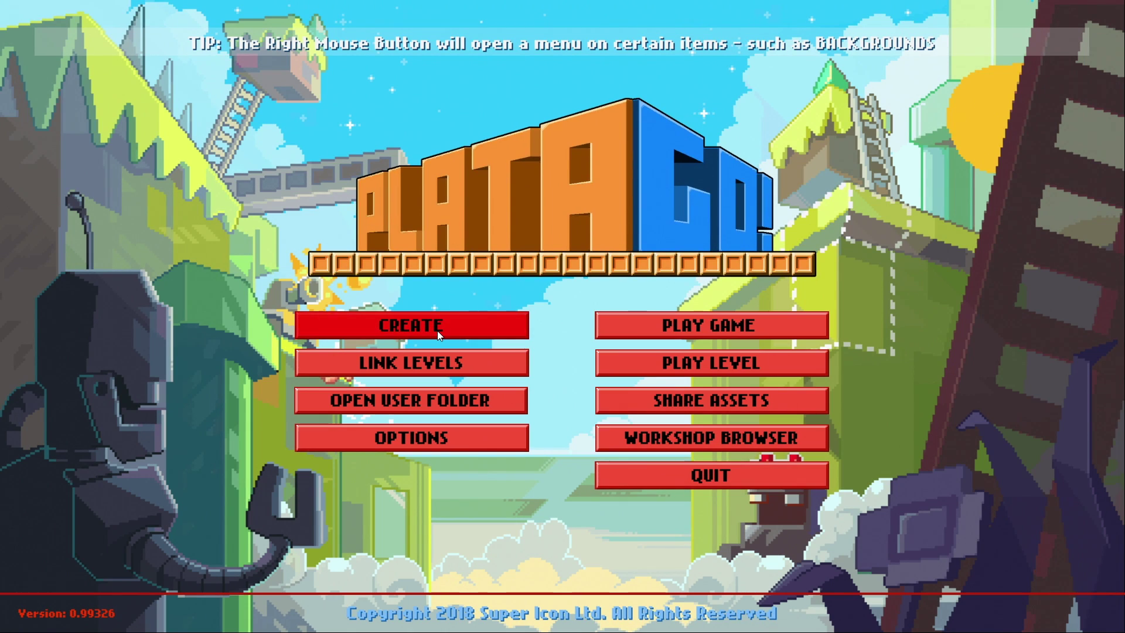
Open the level editor in PlataGO and switch the level's theme to SMB All-stars.
click(436, 331)
click(1050, 68)
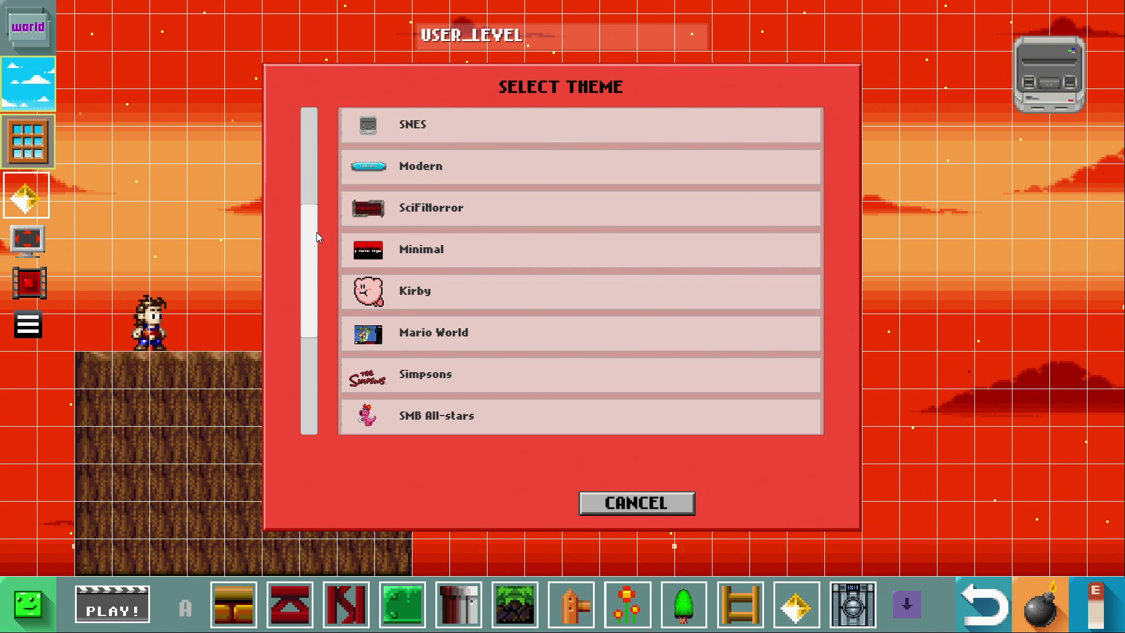
drag(310, 297, 304, 353)
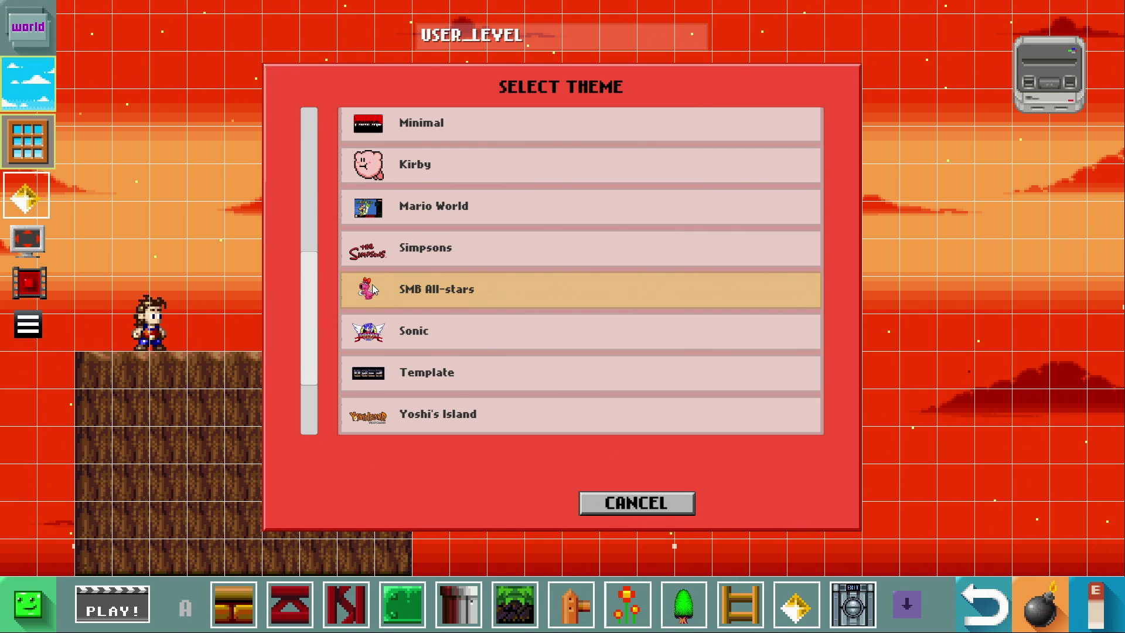
click(371, 284)
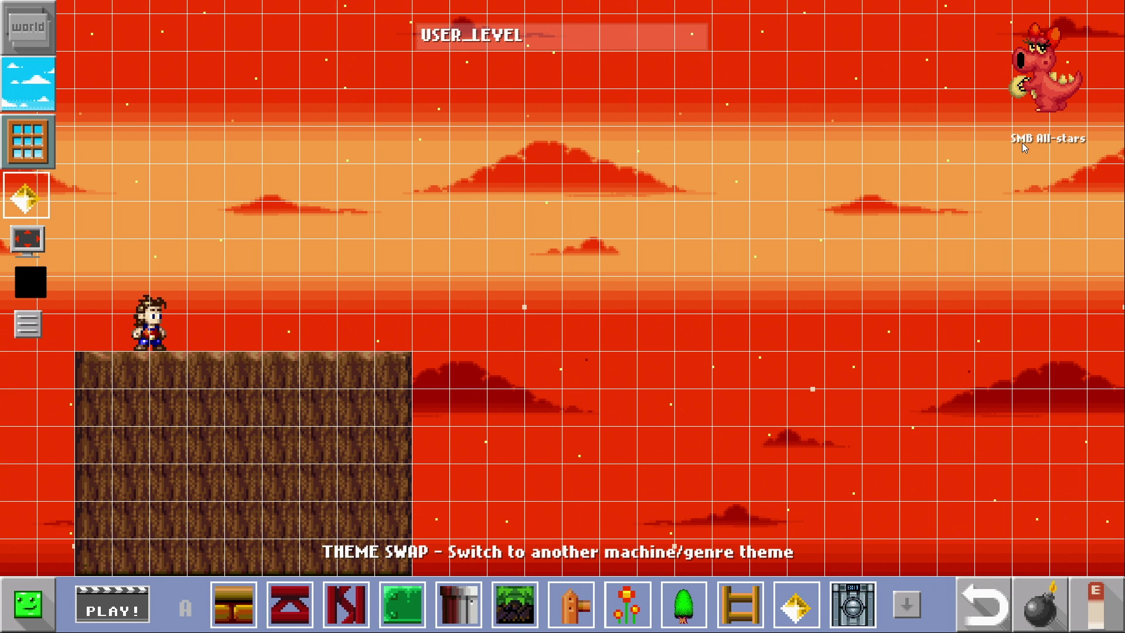
Leave the level editor, open the SMB All-stars folder from the user folder, and open its entities image in Aseprite.
click(27, 323)
click(554, 279)
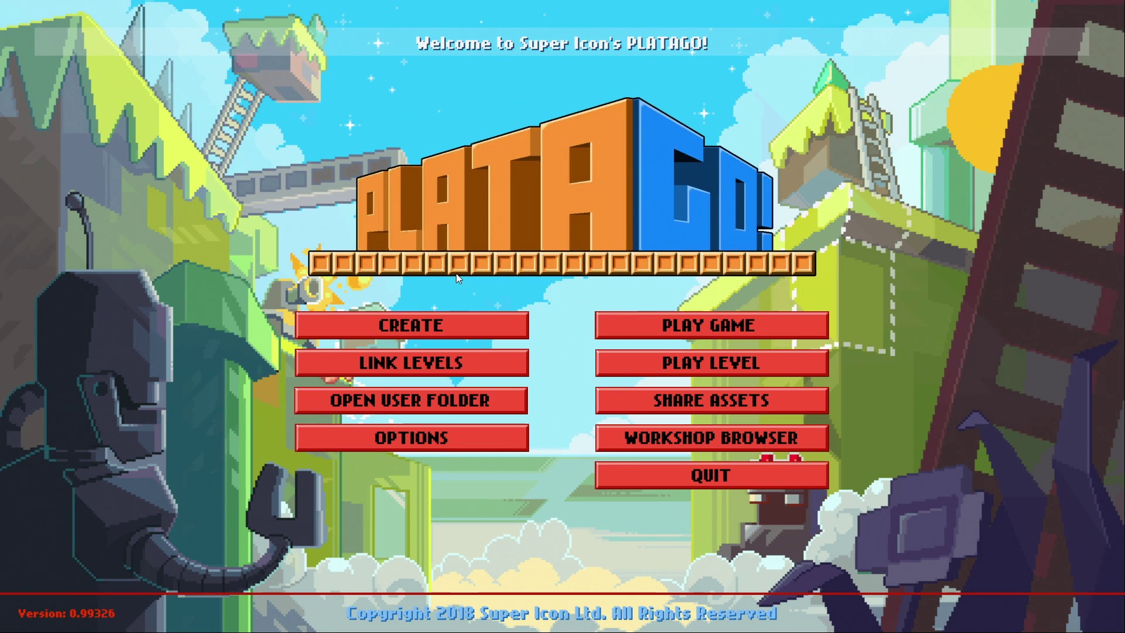
click(391, 397)
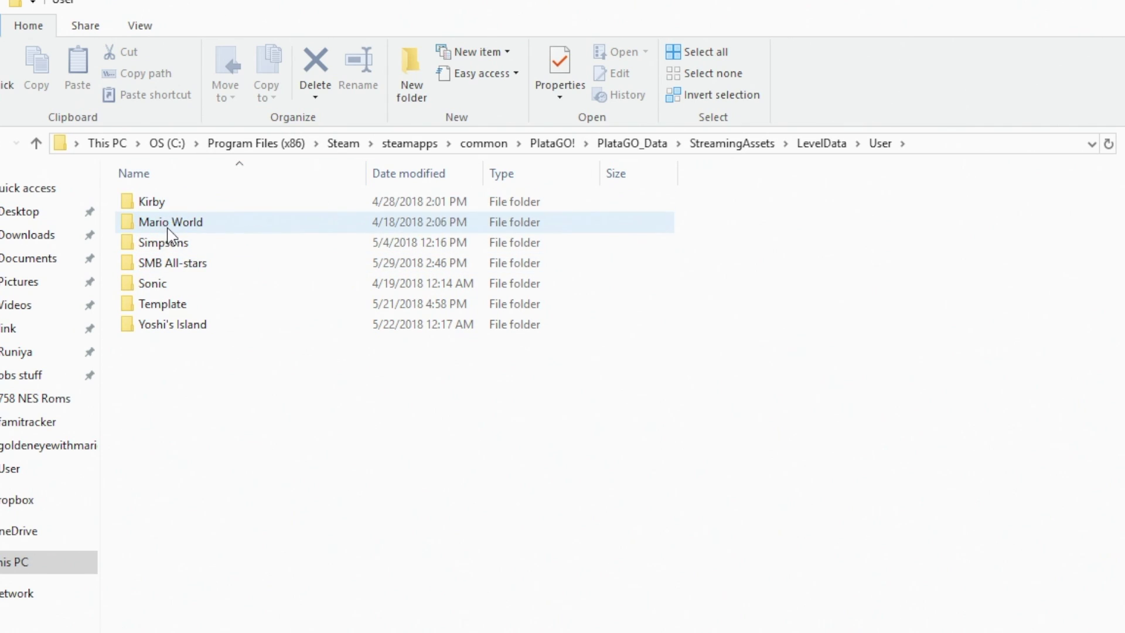
double_click(161, 269)
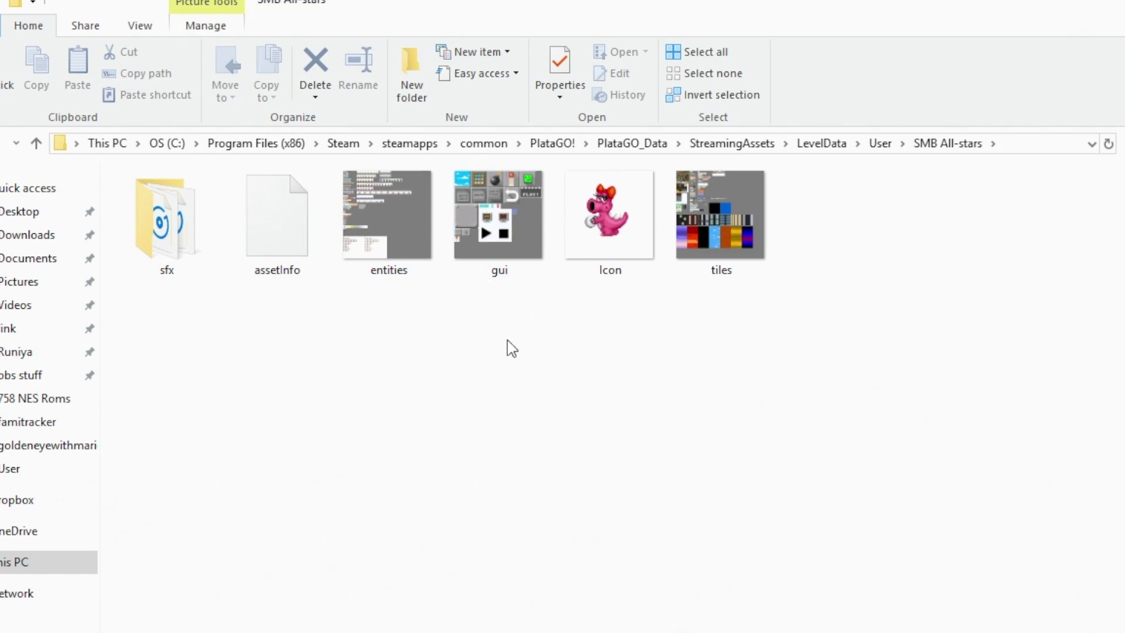
click(399, 233)
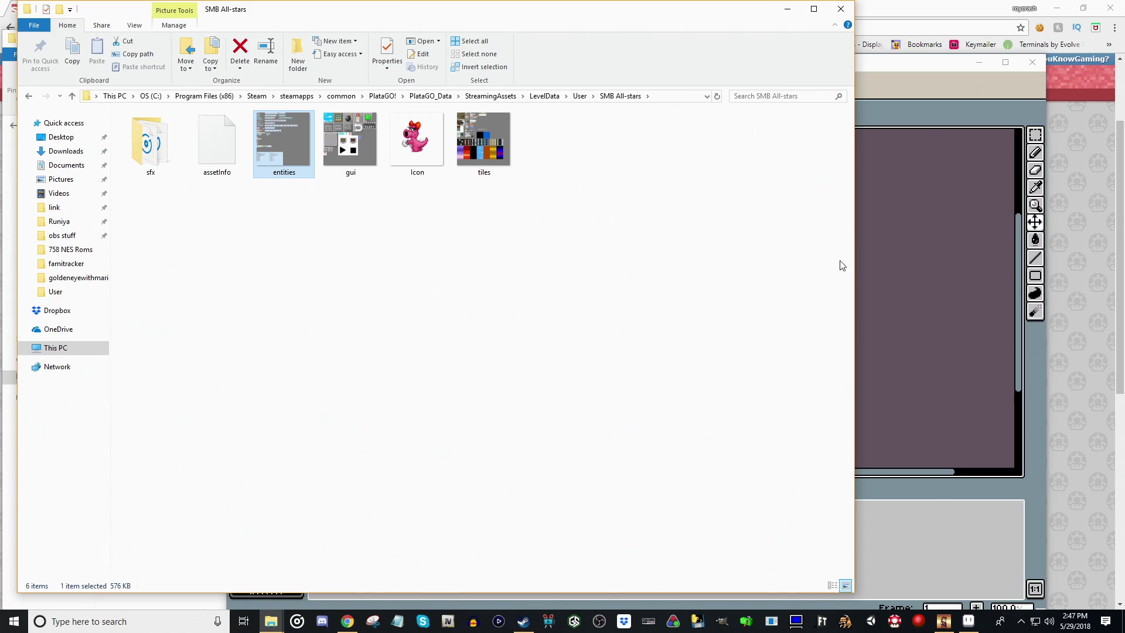
drag(284, 169, 929, 241)
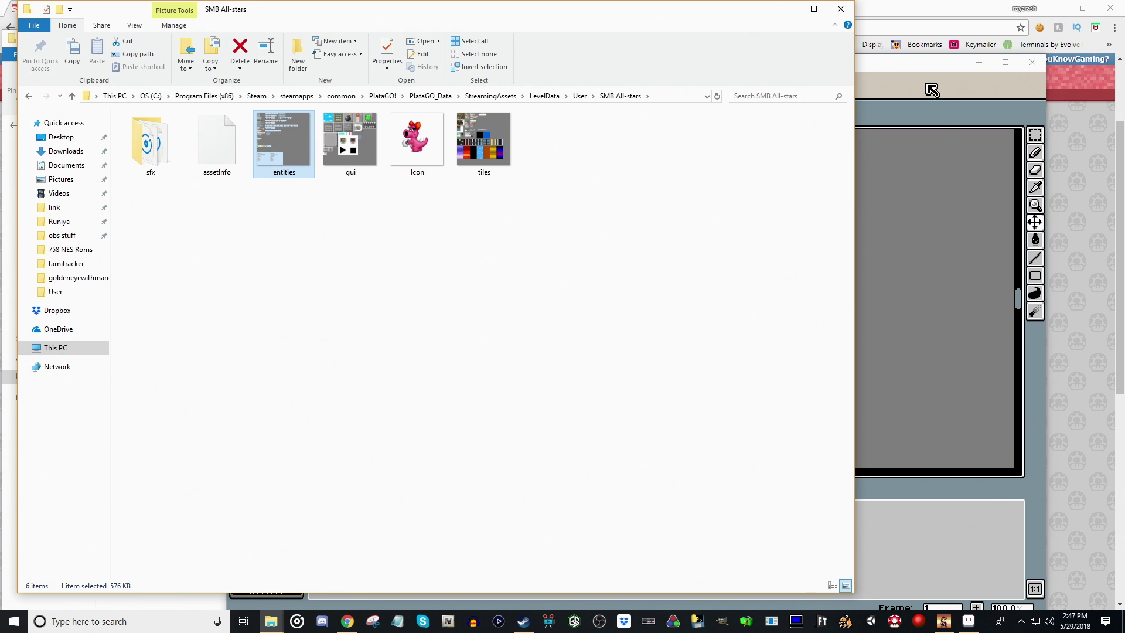
Look over entities.png, examining the enemy, effect and player character sprite rows.
scroll(578, 279, down, 5)
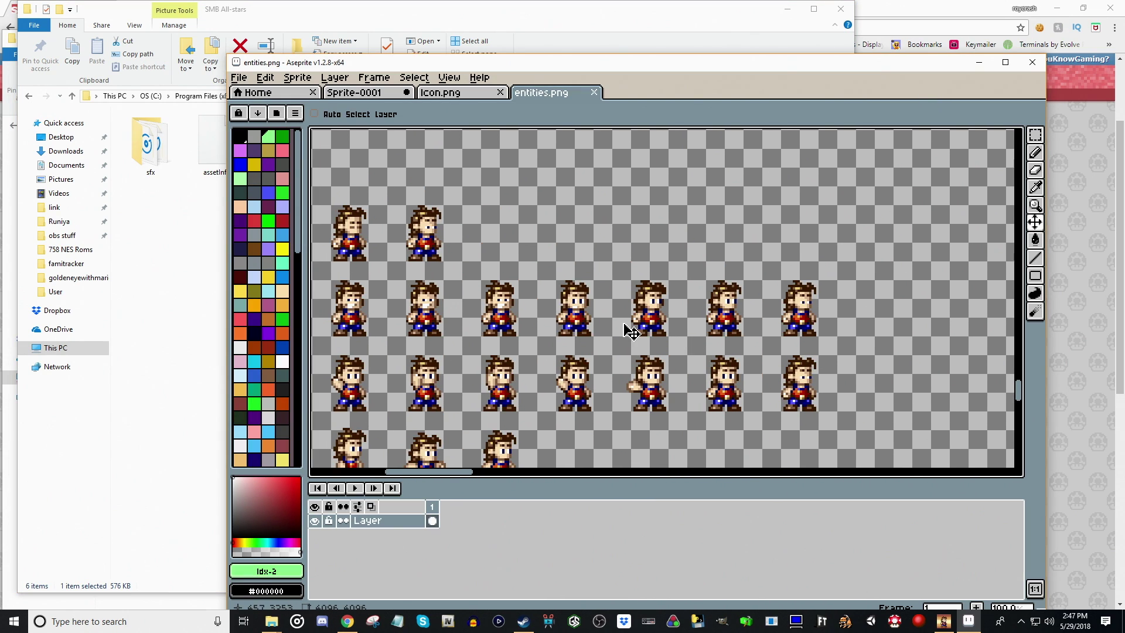
scroll(739, 253, down, 2)
drag(732, 266, 650, 379)
scroll(654, 320, up, 3)
drag(654, 321, 658, 245)
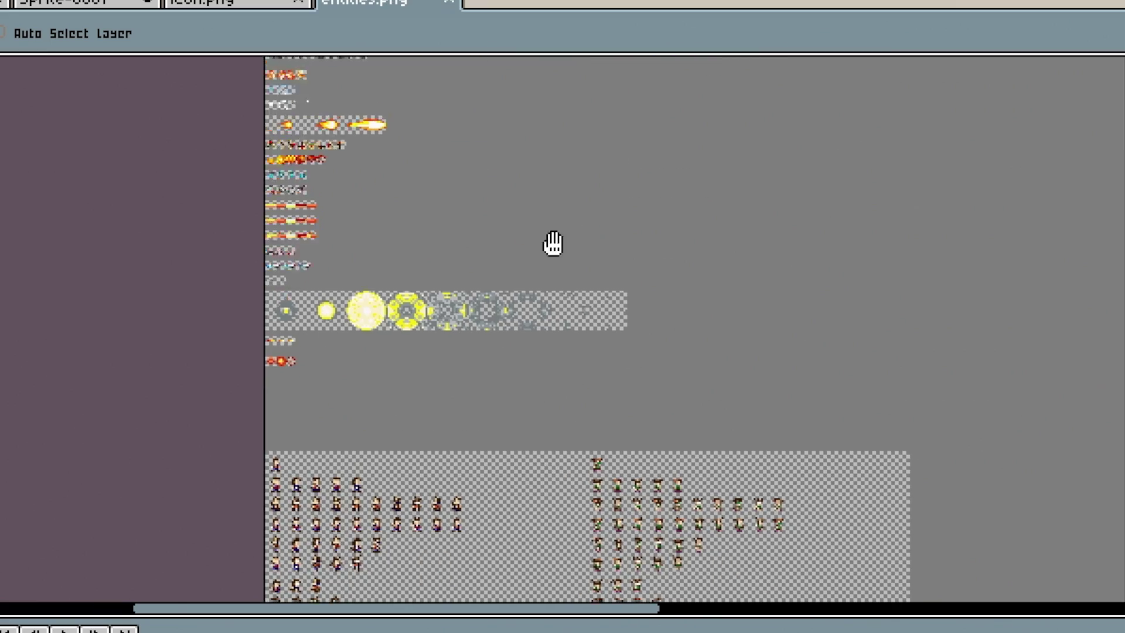
scroll(542, 181, up, 2)
scroll(542, 181, up, 1)
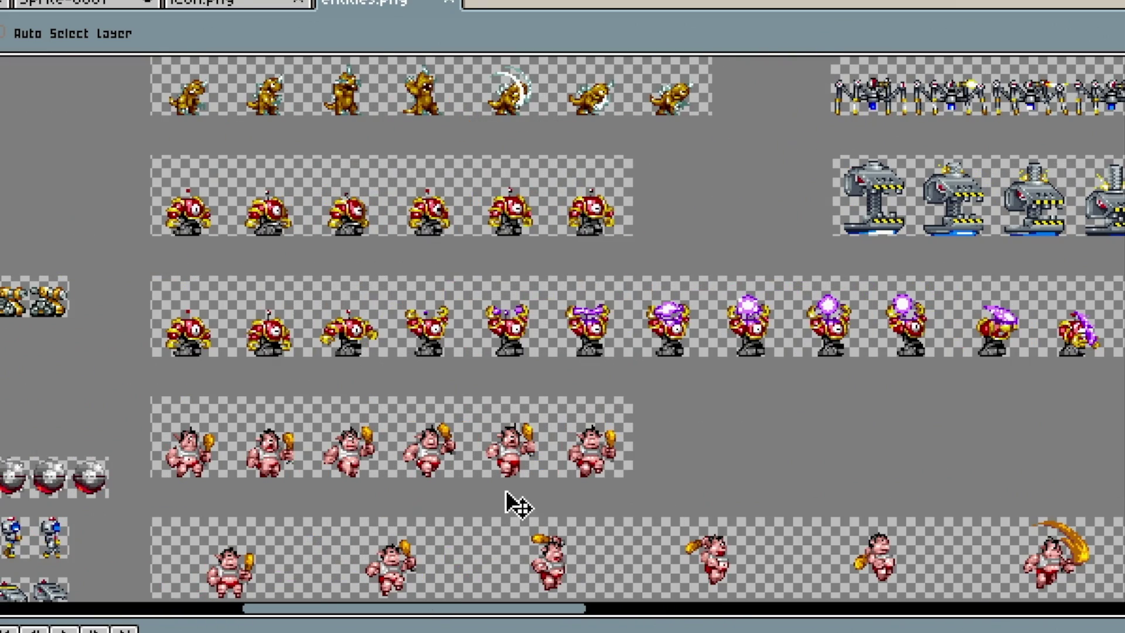
drag(515, 502, 534, 100)
scroll(312, 422, up, 1)
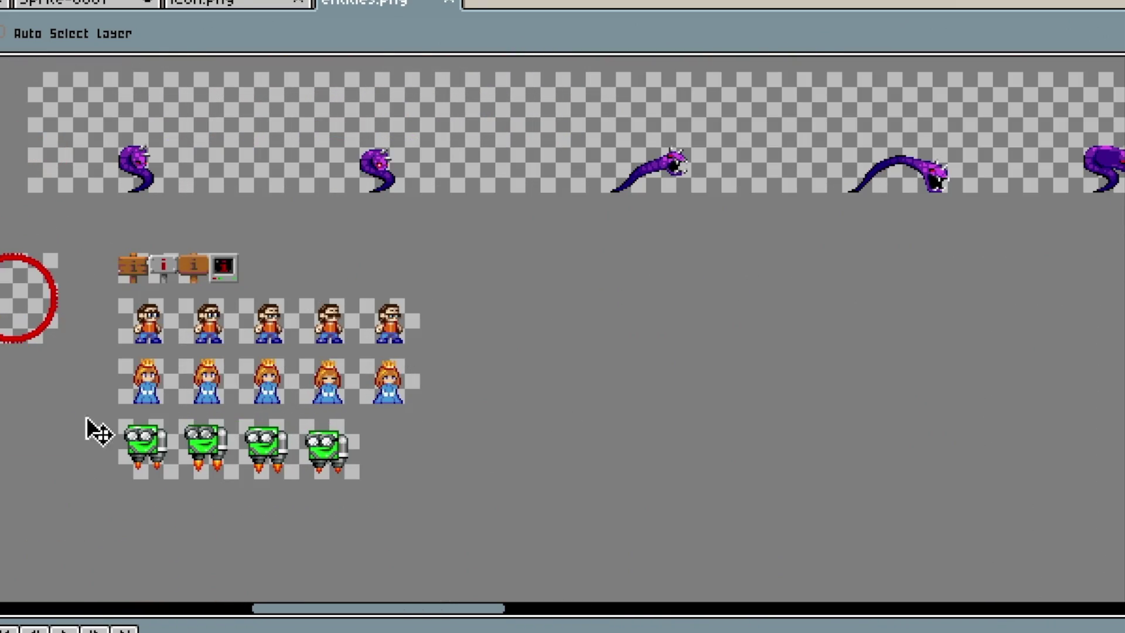
scroll(373, 390, down, 1)
drag(373, 389, 862, 78)
drag(659, 436, 614, 62)
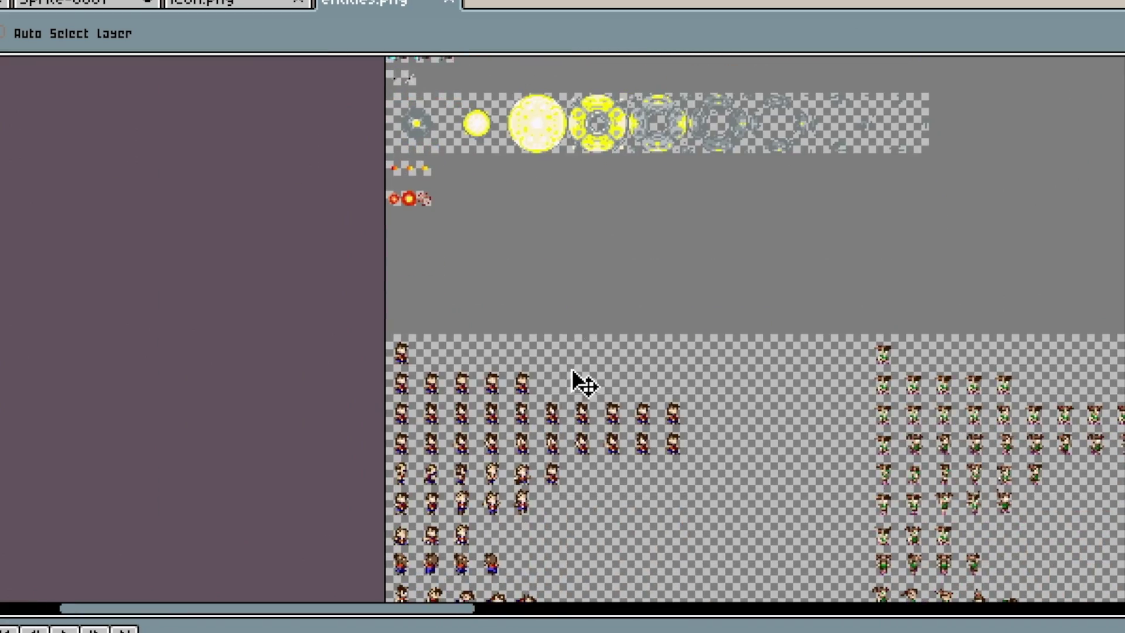
drag(572, 371, 567, 150)
scroll(477, 234, up, 3)
drag(487, 245, 473, 578)
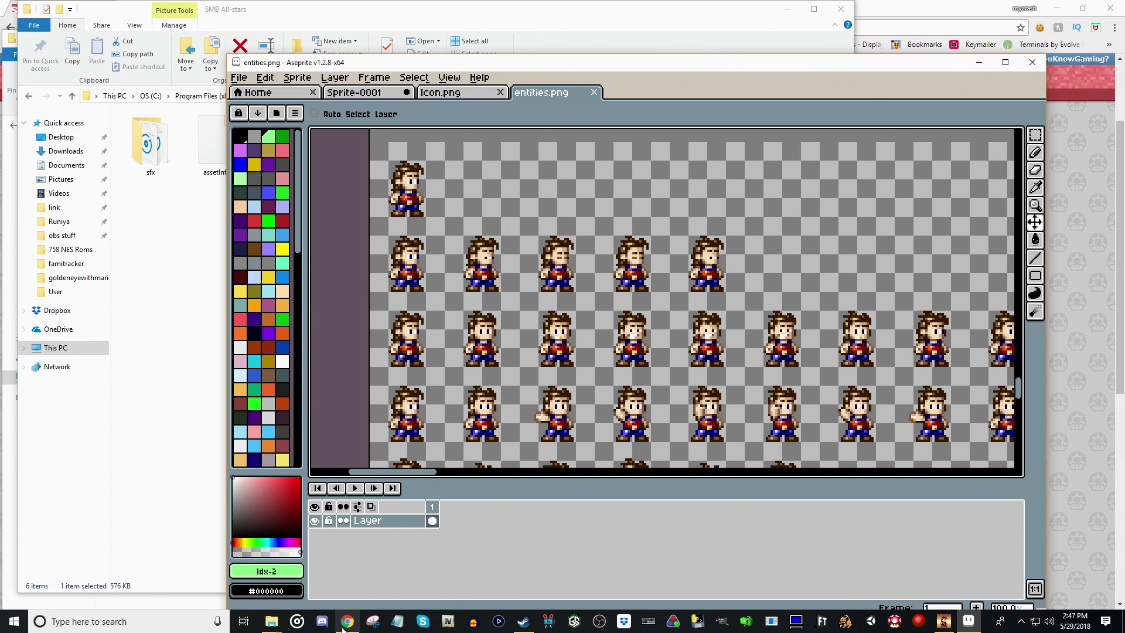
Switch to Chrome, open the Toad sheet under Playable Characters on The Spriters Resource, and copy its image.
click(348, 621)
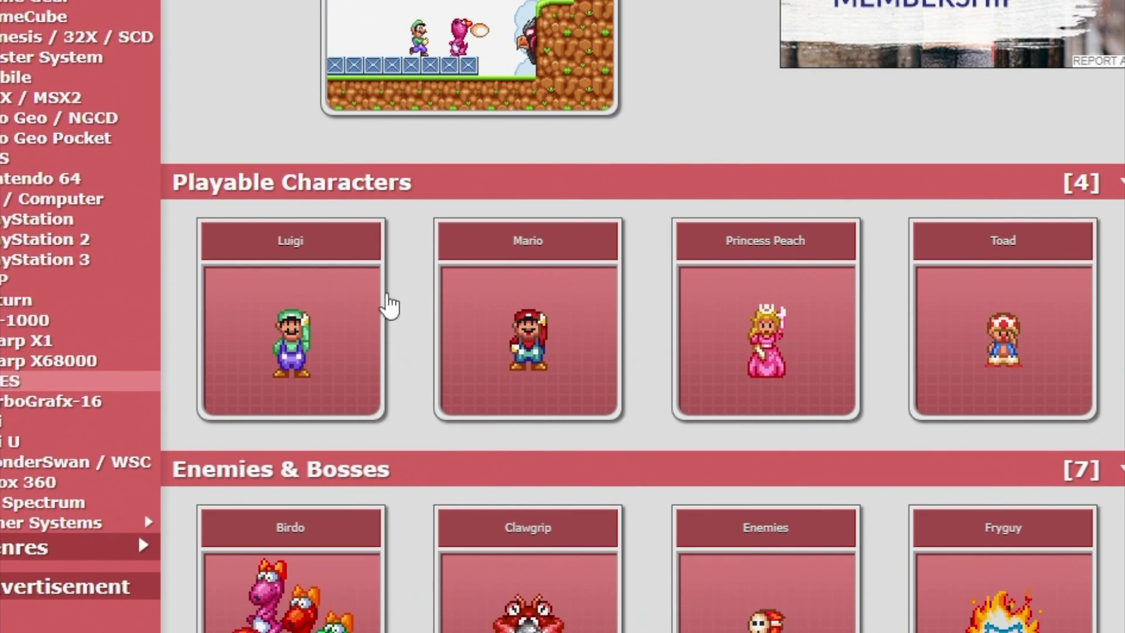
click(1031, 325)
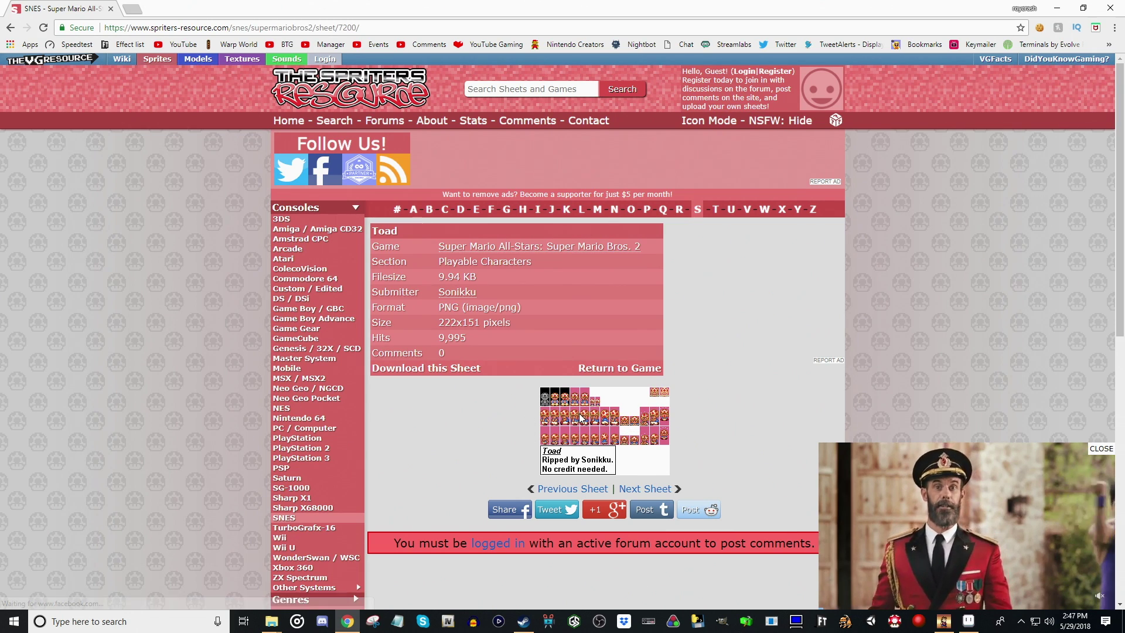
right_click(579, 414)
click(613, 450)
Create a new 222 x 151 sprite in Aseprite and paste the copied Toad sheet into it.
key(alt+Tab)
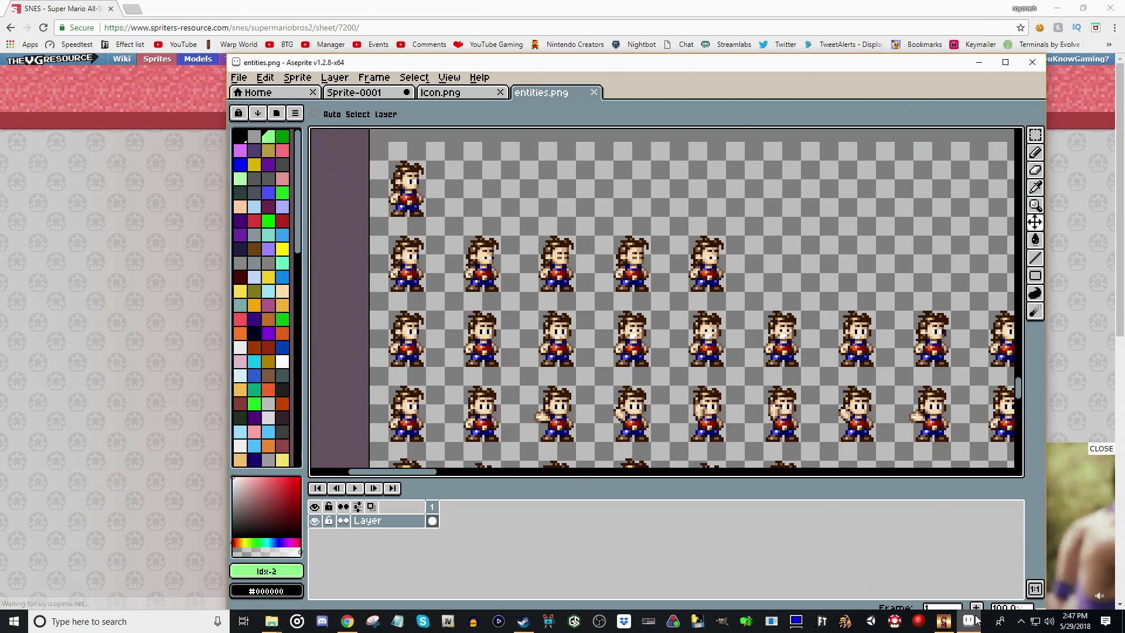
drag(274, 63, 212, 66)
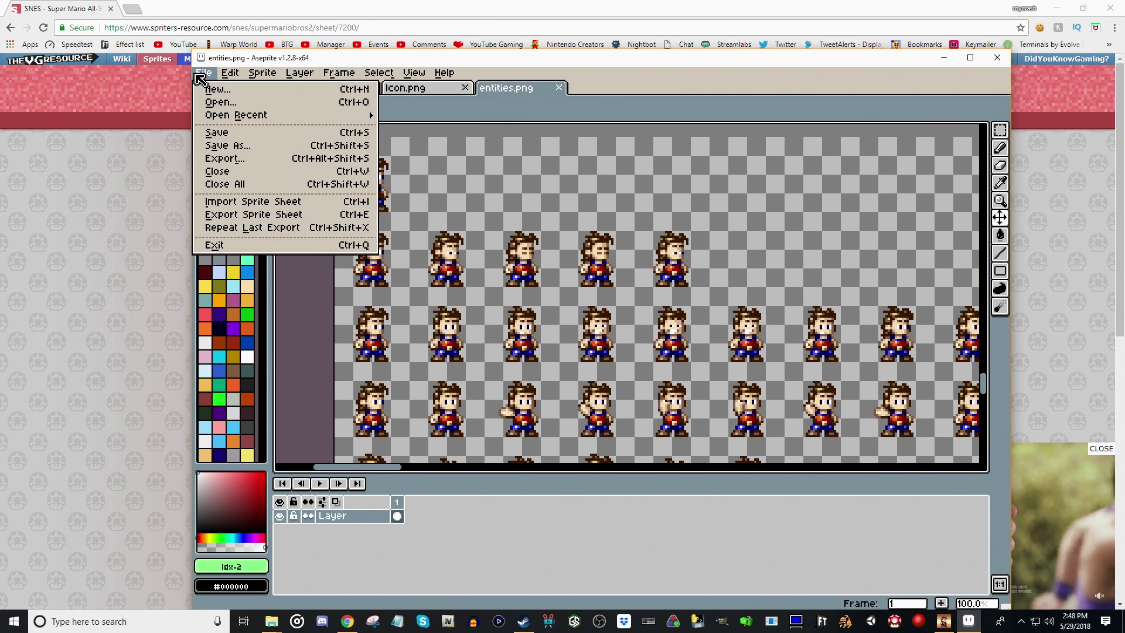
click(218, 92)
click(588, 456)
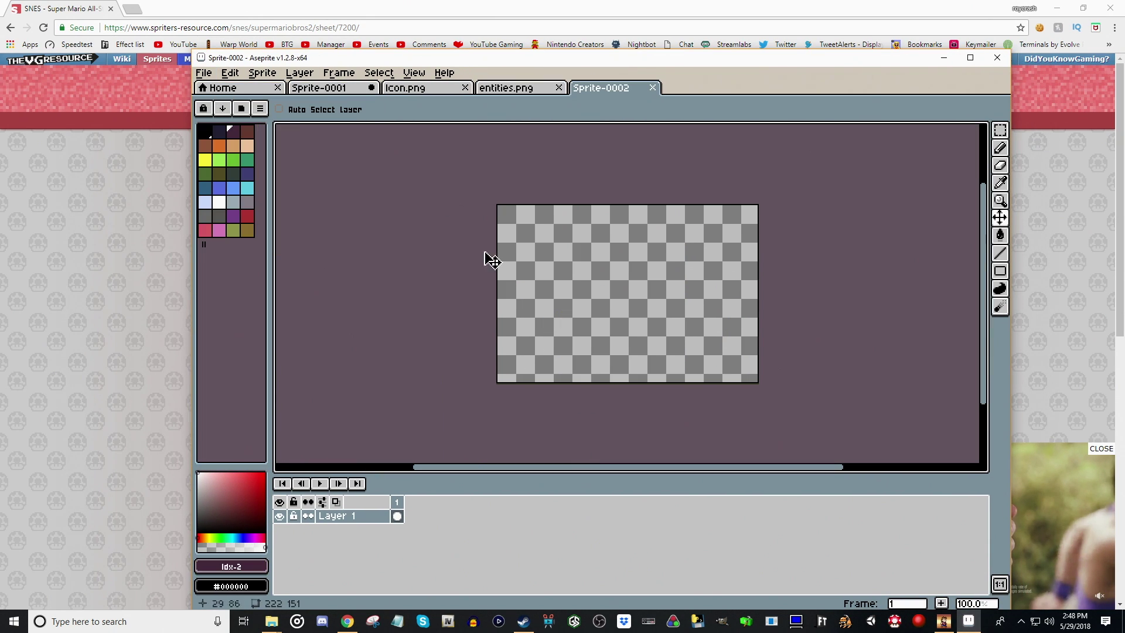
click(233, 73)
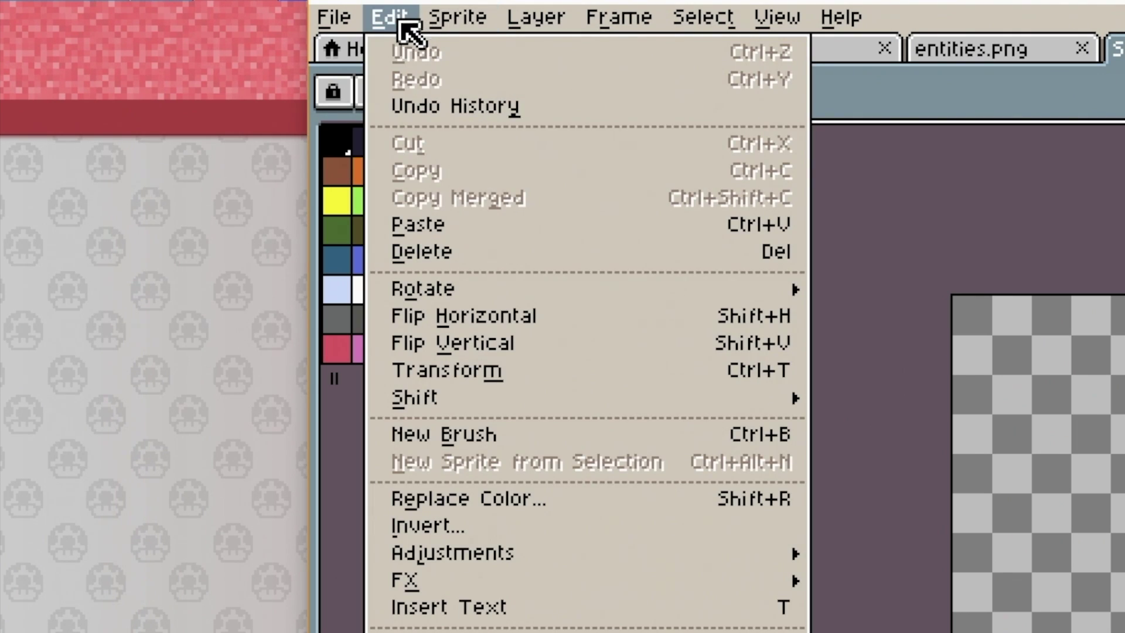
click(448, 226)
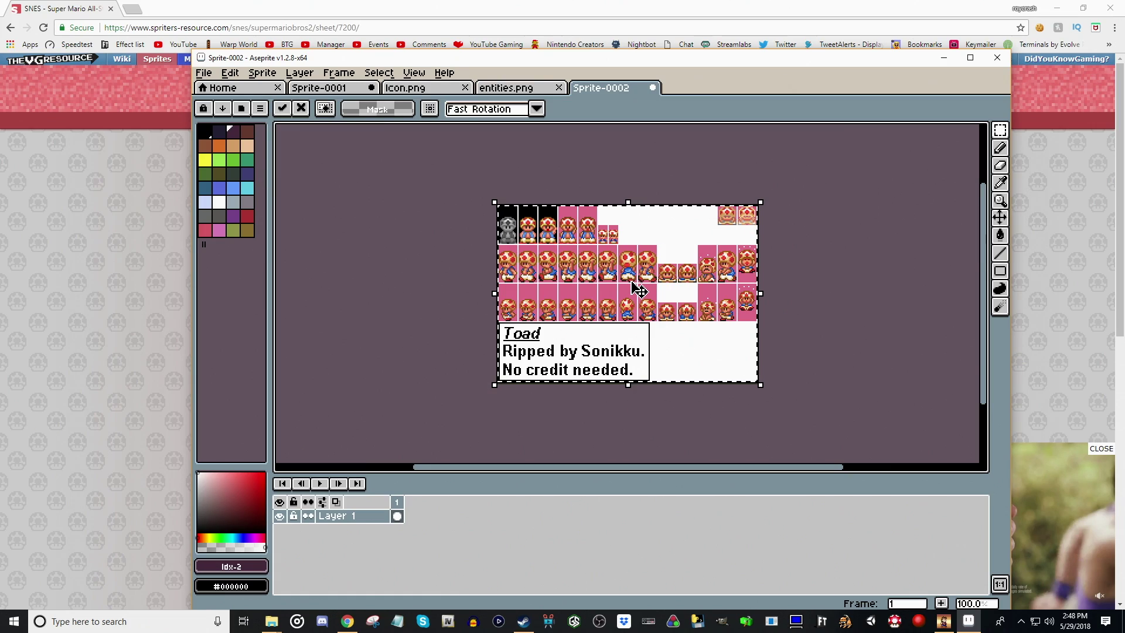
key(Return)
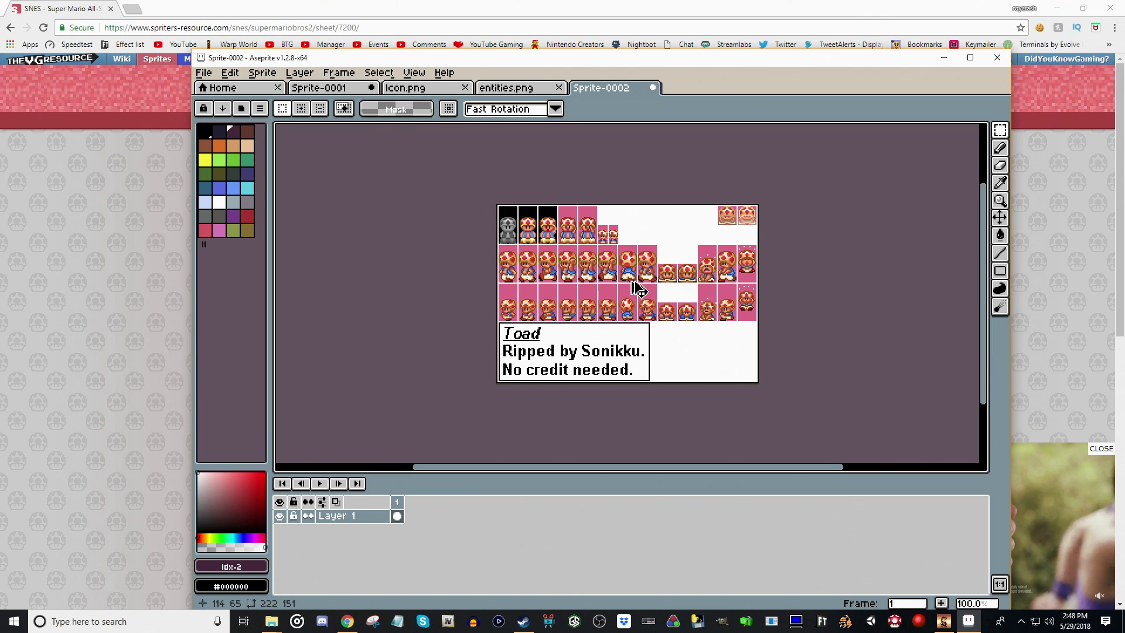
Select the Toad sheet's pink and white backgrounds with the Magic Wand and delete both colors.
scroll(635, 289, up, 2)
drag(631, 271, 684, 287)
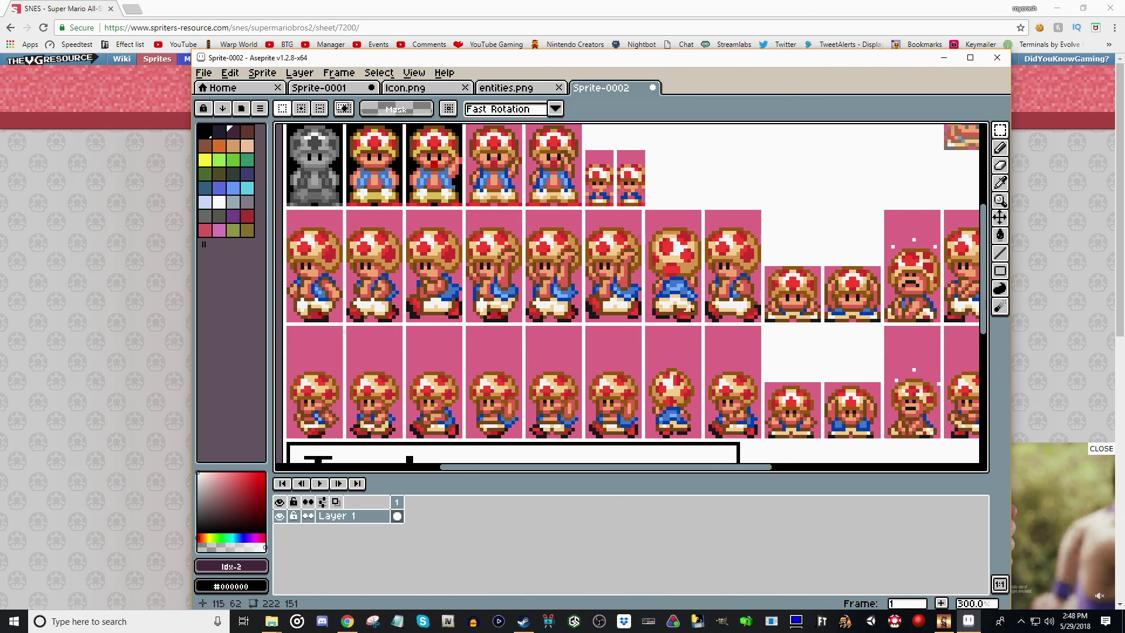
scroll(702, 397, down, 1)
scroll(473, 309, up, 2)
key(w)
click(526, 241)
key(Delete)
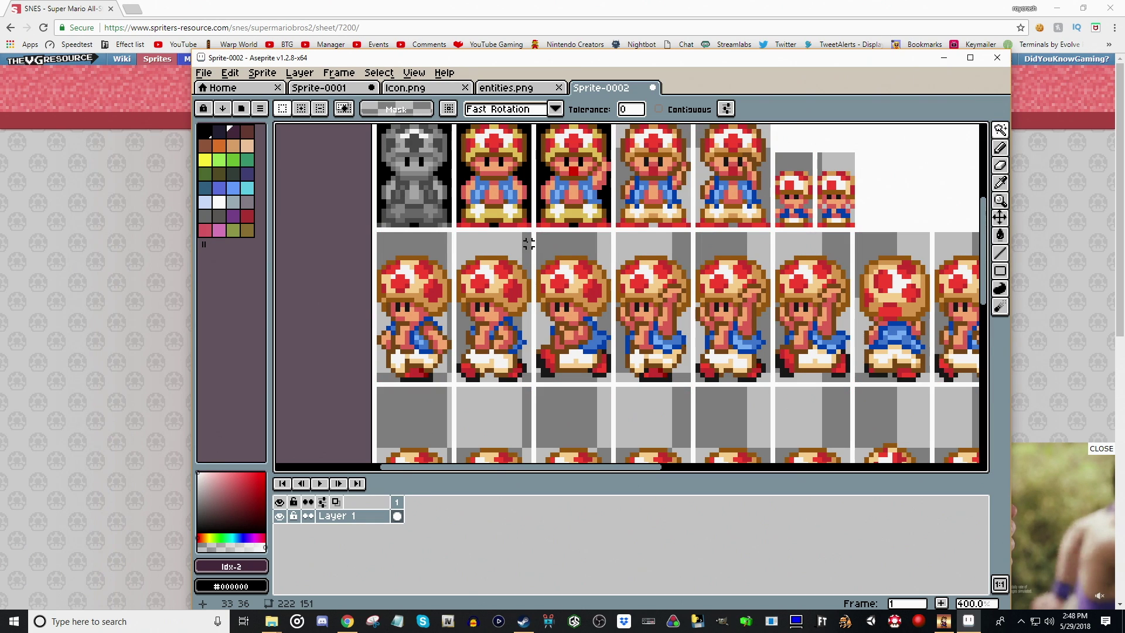
click(533, 230)
key(Delete)
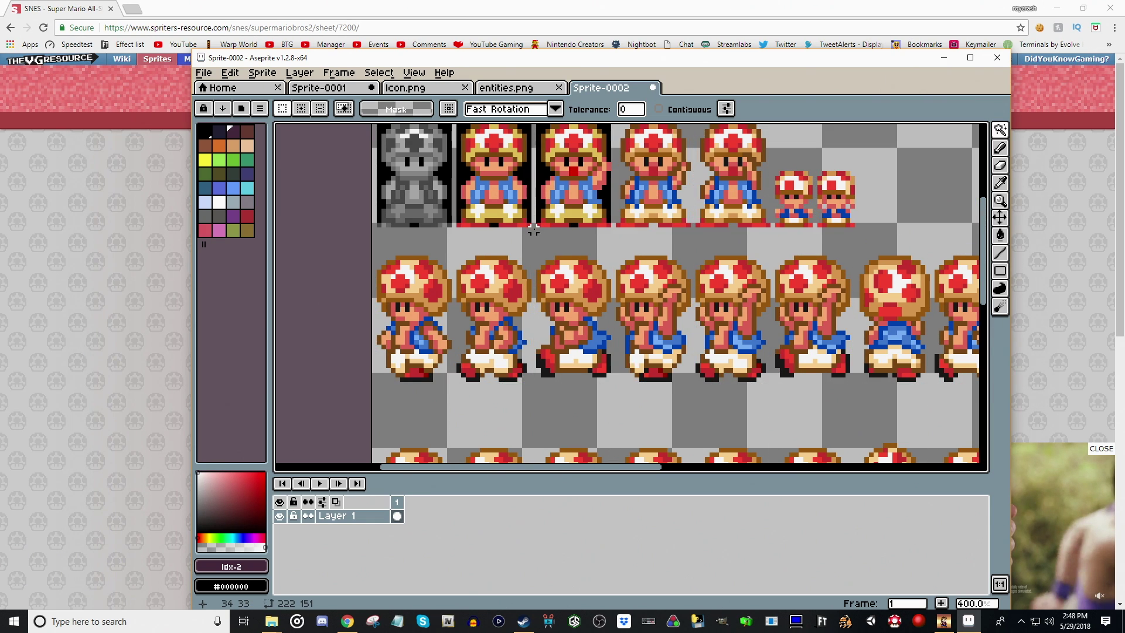
Flip the Toad sheet horizontally and look over its mirrored walking frames.
click(240, 73)
click(297, 218)
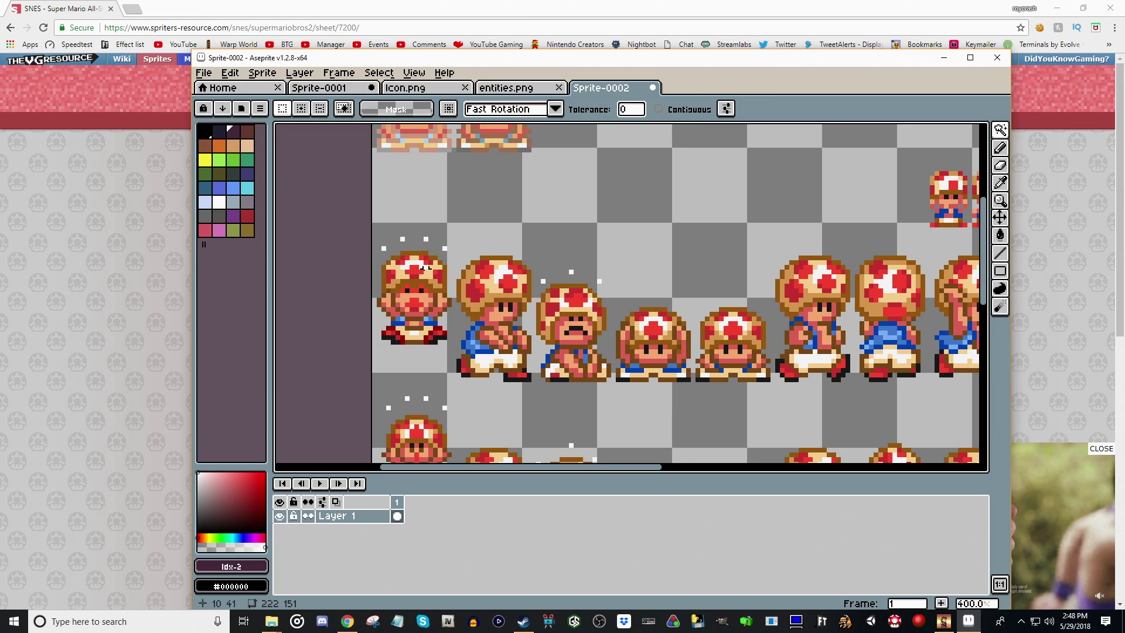
click(508, 88)
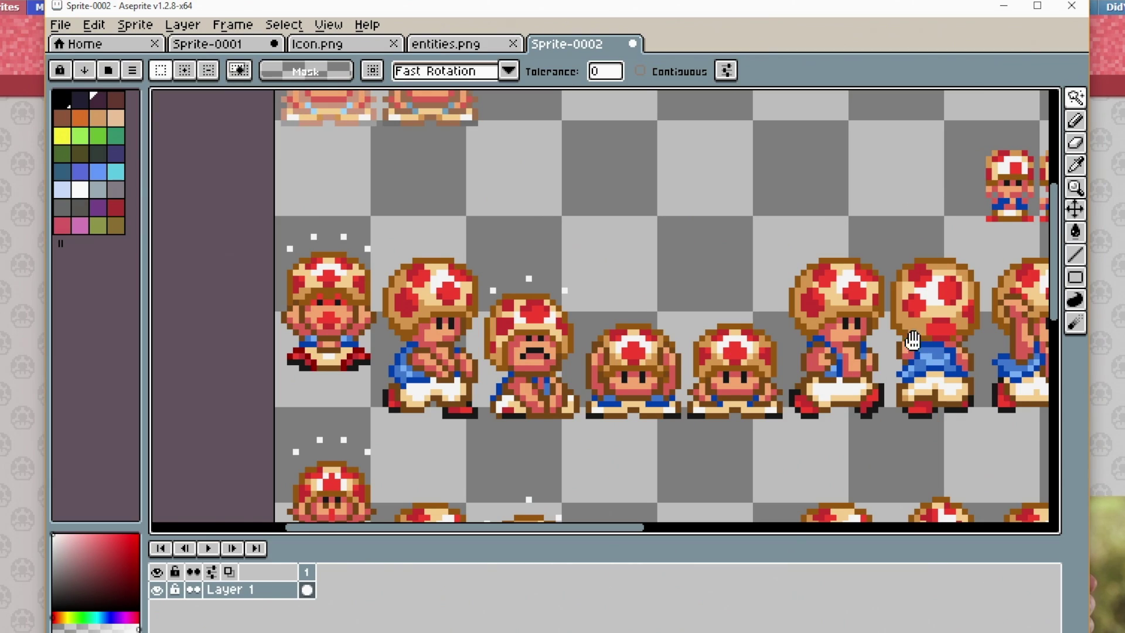
drag(911, 342, 286, 330)
scroll(287, 330, down, 1)
drag(683, 337, 541, 335)
scroll(541, 335, up, 1)
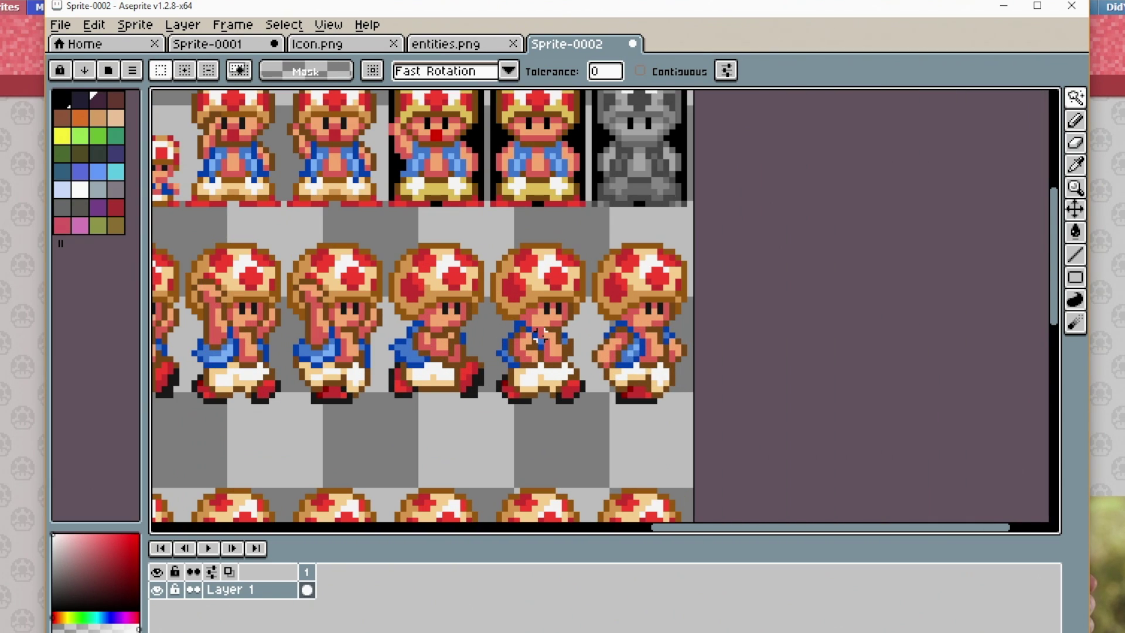
Scribble red pencil lines across the player's walking frames in entities.png and save the file.
click(469, 47)
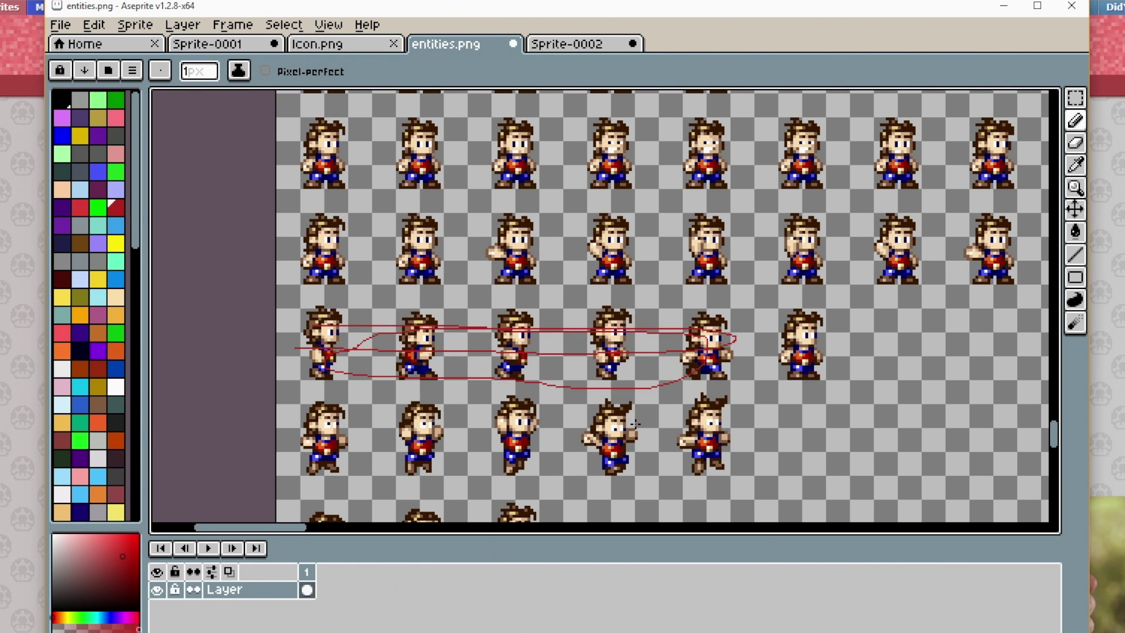
key(ctrl+s)
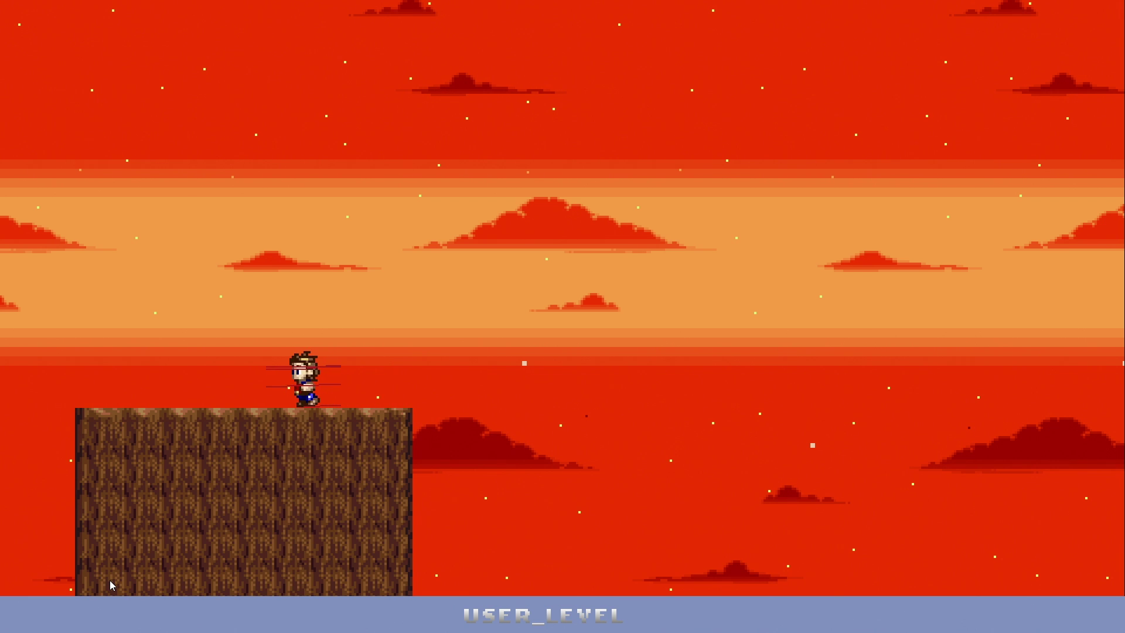
Playtest the level in PlataGO, walking the character back and forth to check the scribbled frames.
key(Left)
key(Right)
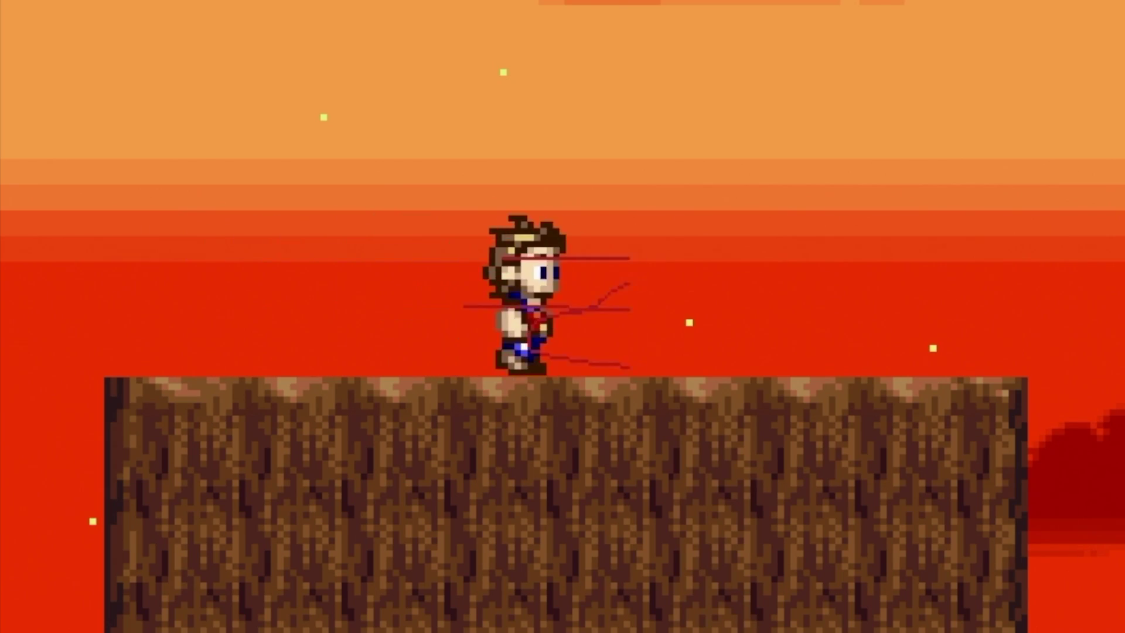
key(Left)
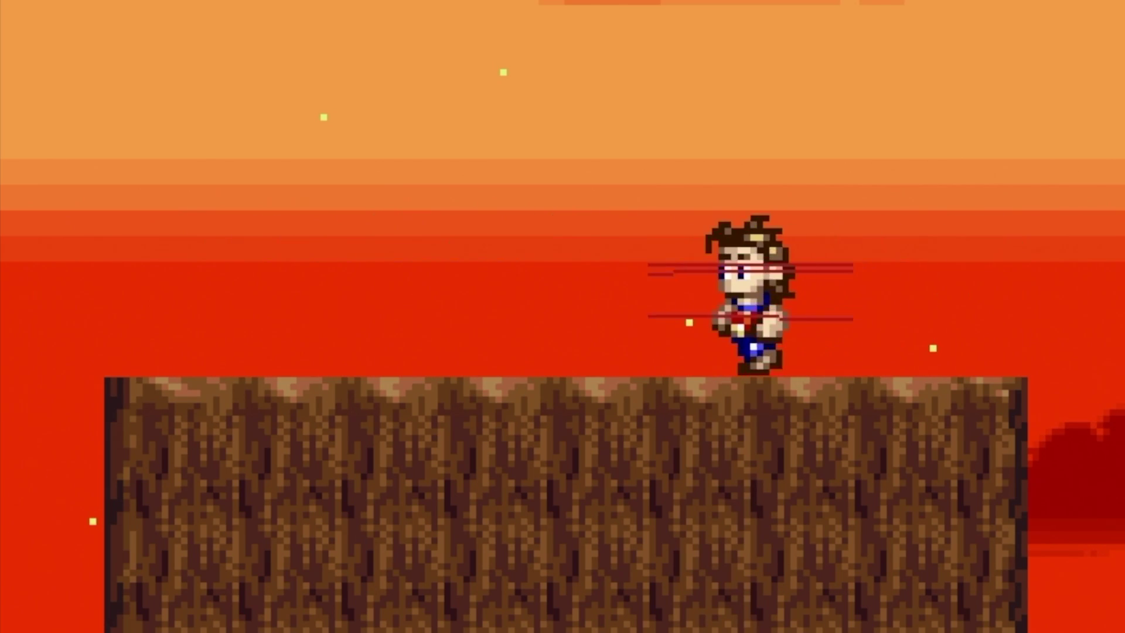
key(Left)
key(Right)
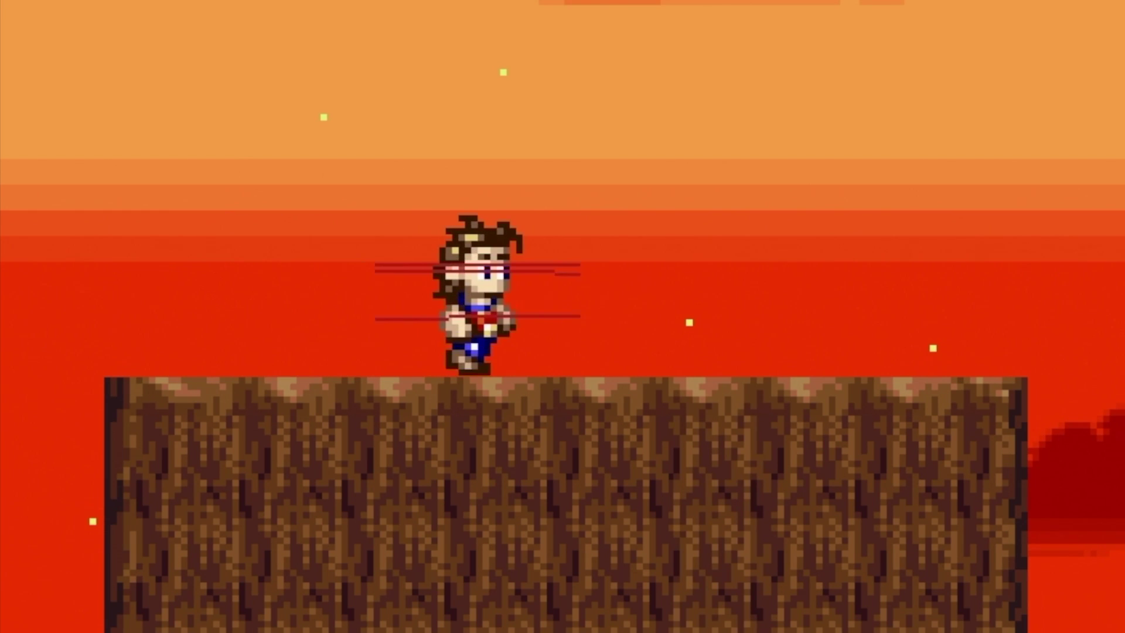
key(Left)
key(Left)
key(Right)
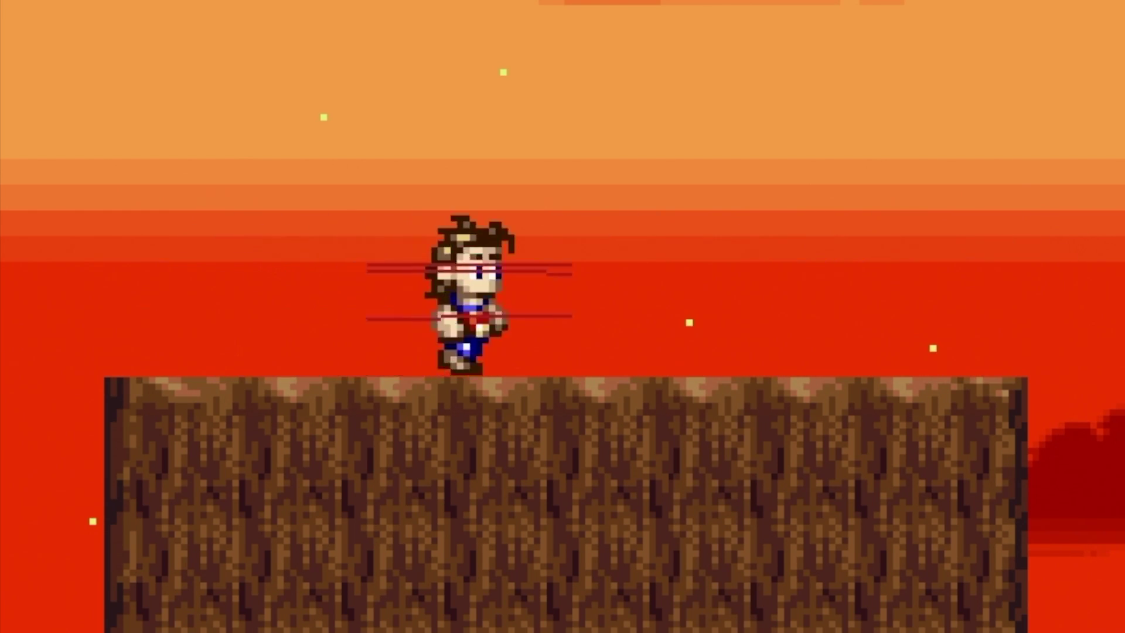
key(Left)
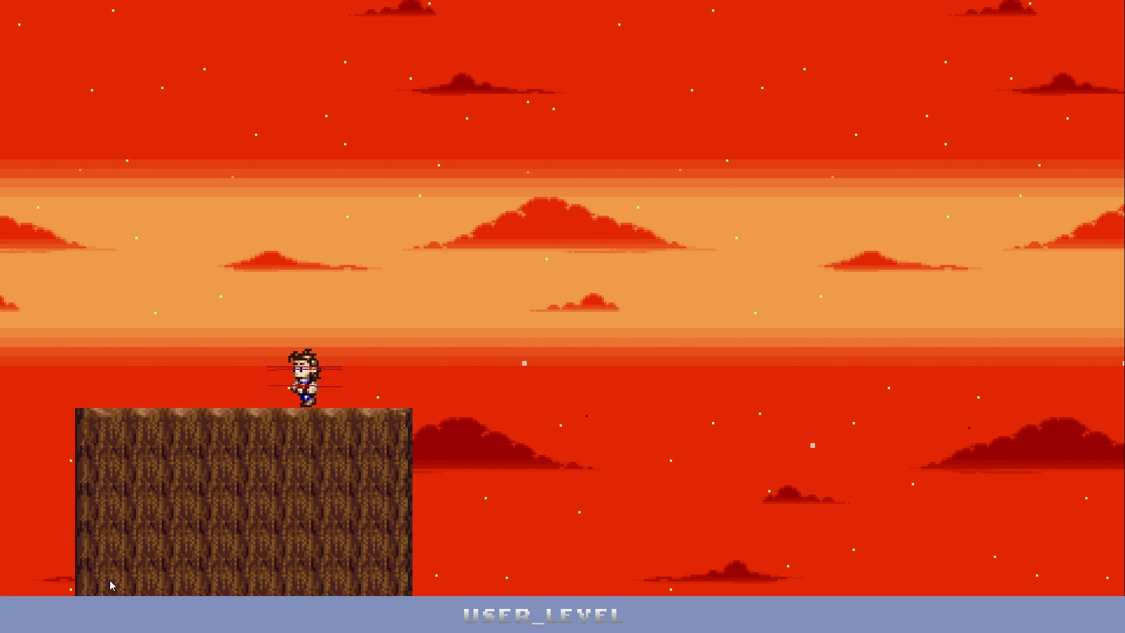
Switch from the PlataGO playtest back to Aseprite and copy the rightmost standing Toad from the bottom row of Sprite-0002.
key(Left)
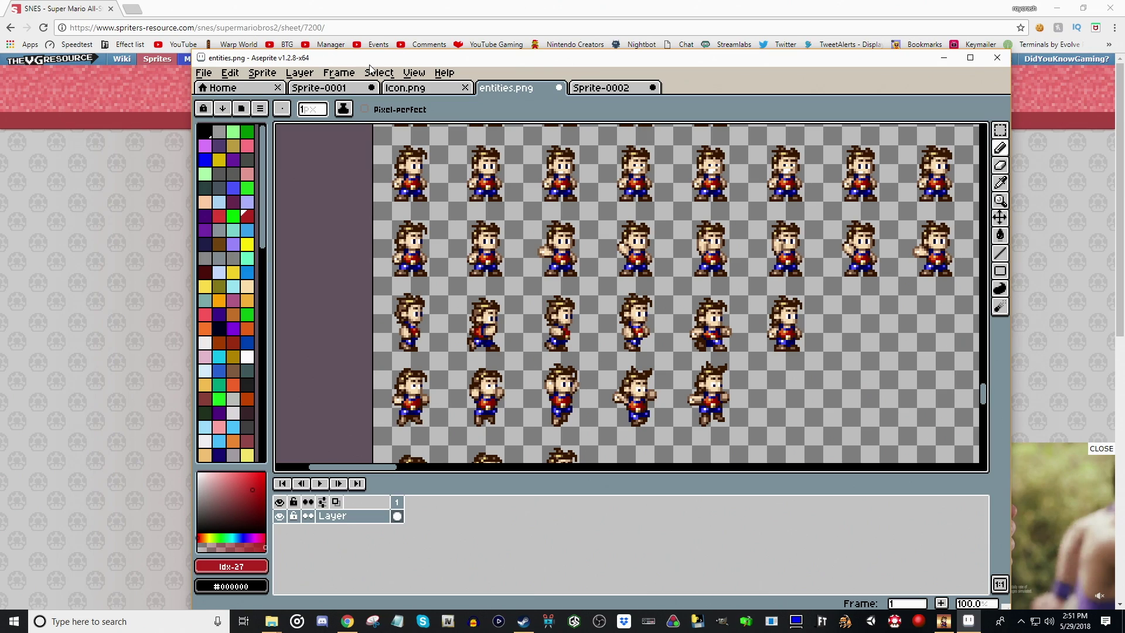
click(416, 89)
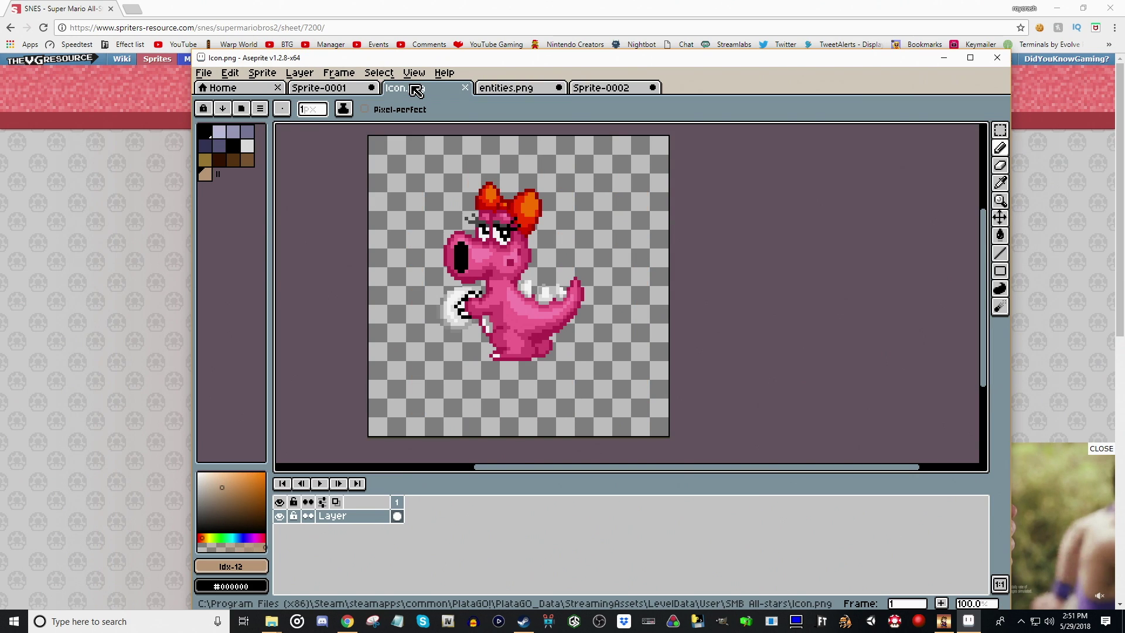
click(332, 87)
click(612, 89)
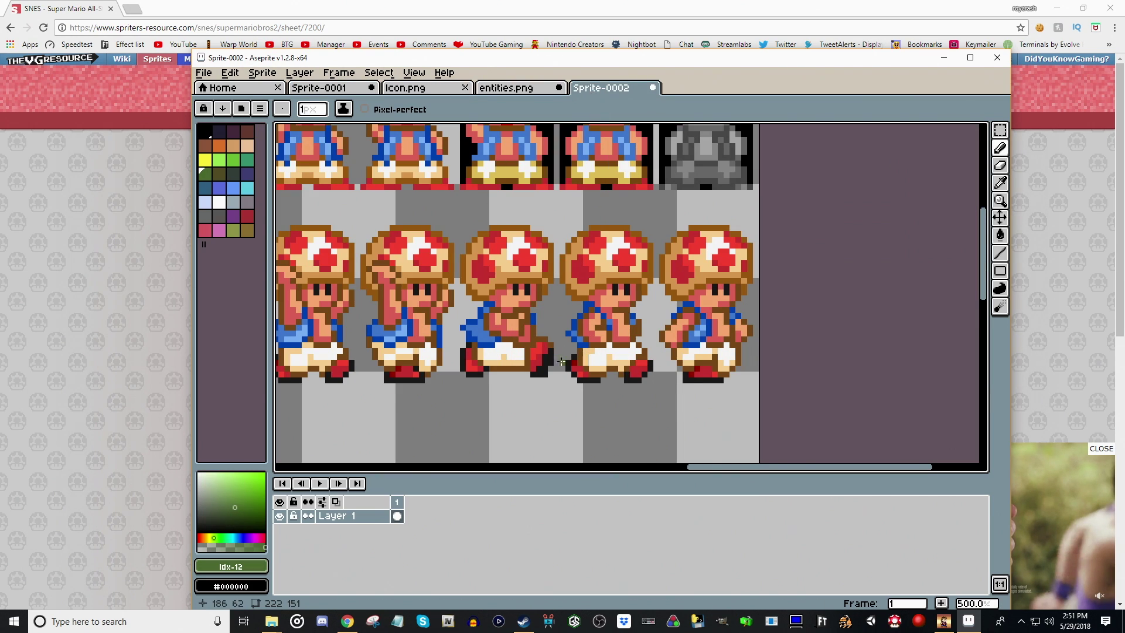
click(999, 130)
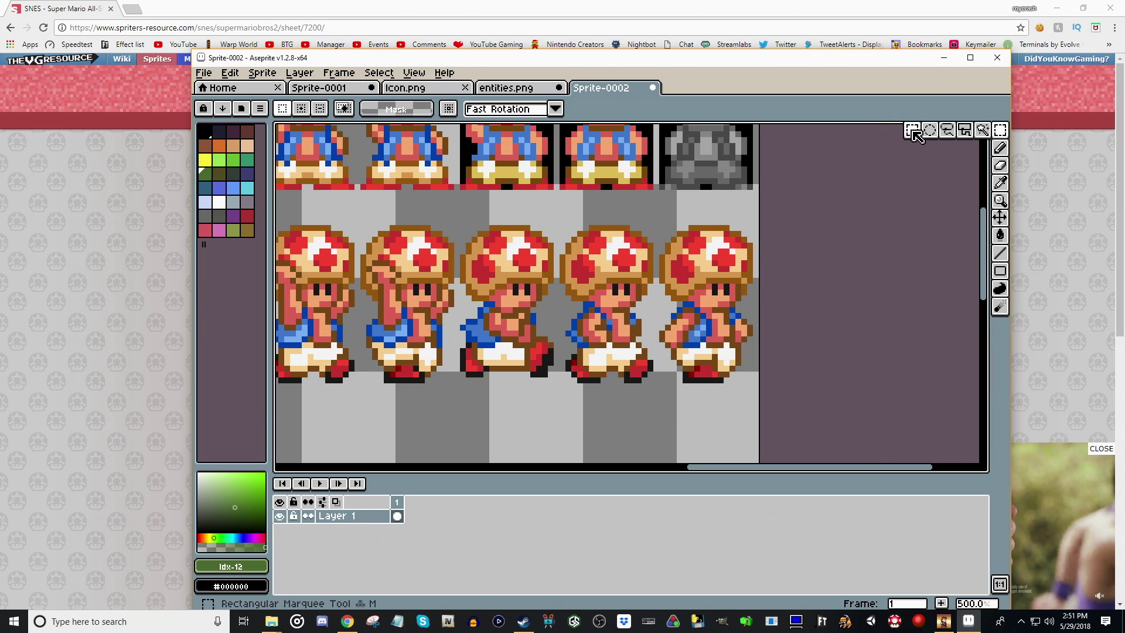
drag(662, 227, 759, 390)
Replace the first walking frame in entities.png with the copied standing Toad, aligned to the cell's lower-left grid corner.
click(517, 88)
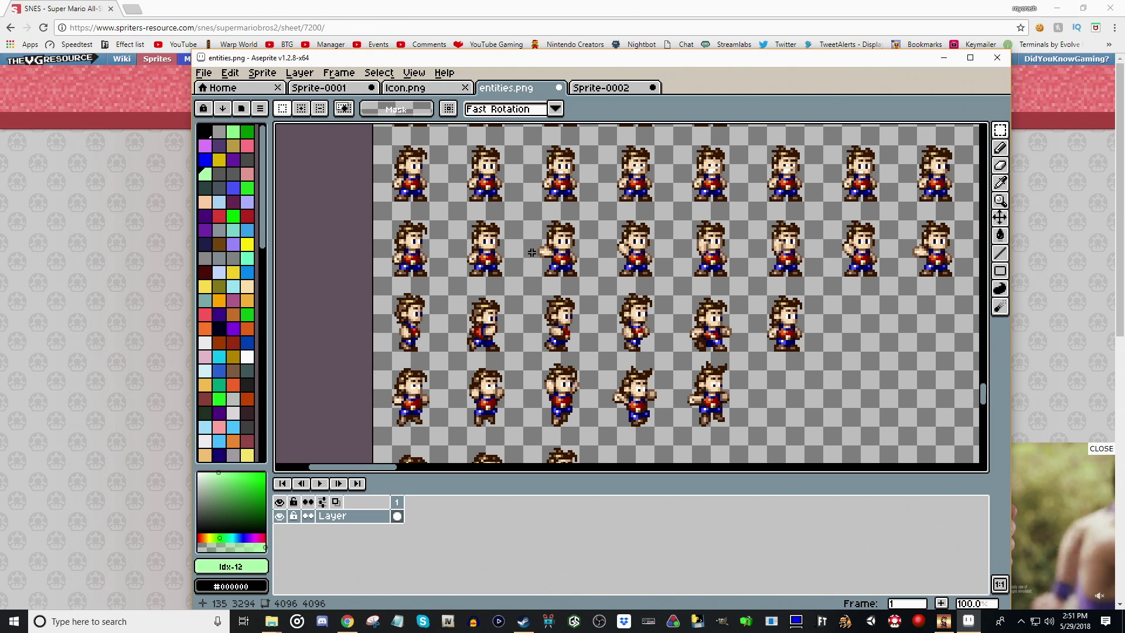
scroll(521, 313, up, 1)
key(ctrl+v)
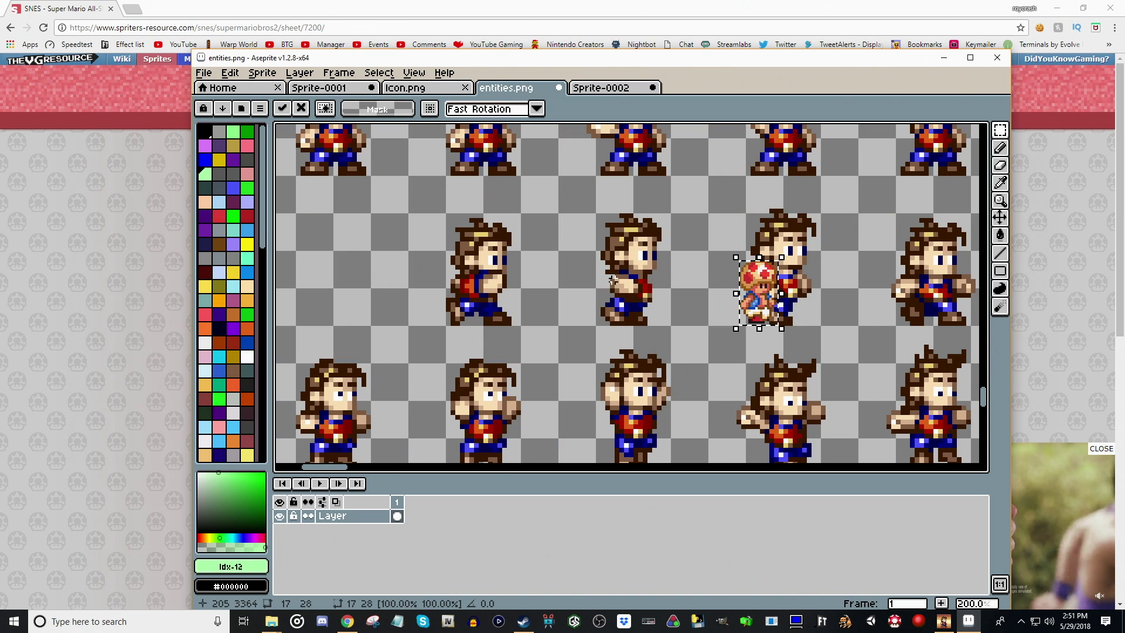
drag(762, 301, 313, 293)
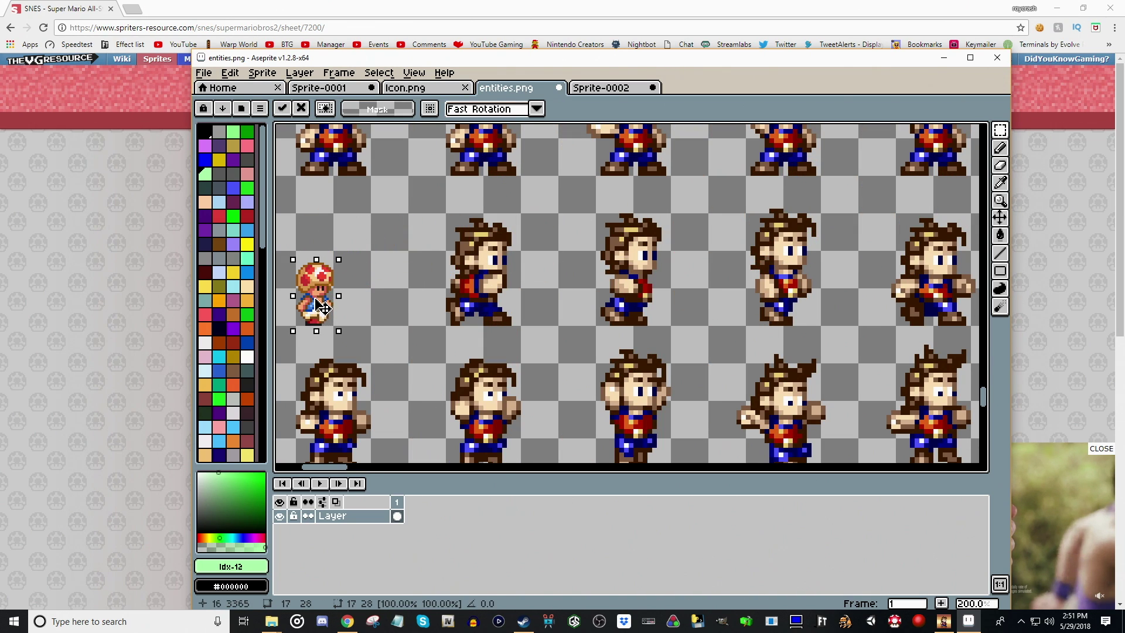
key(Return)
scroll(497, 382, up, 1)
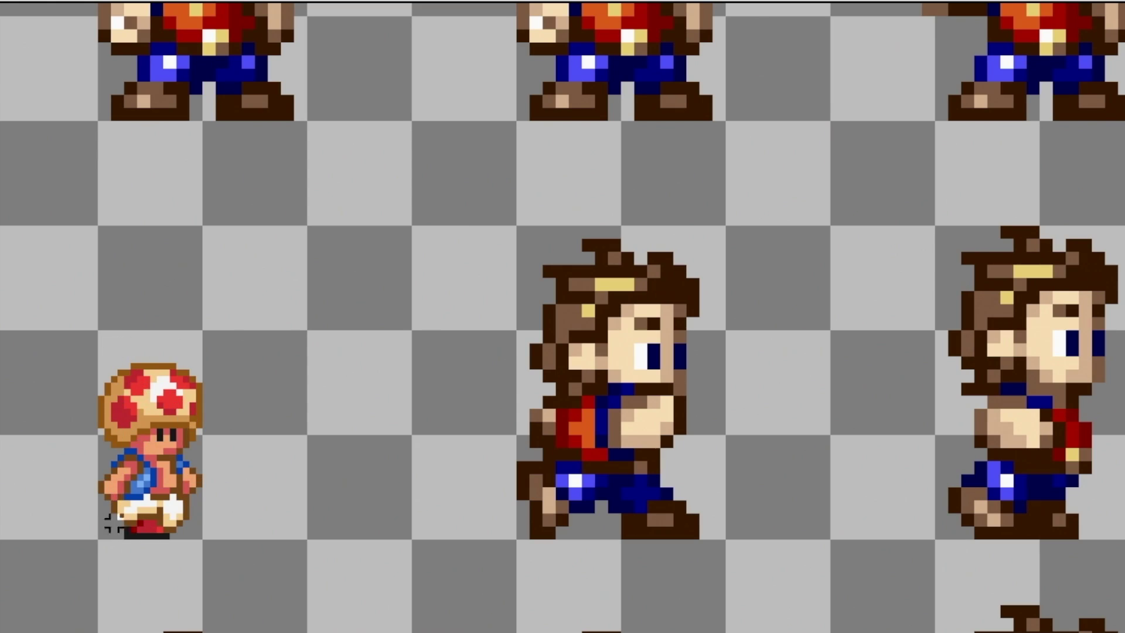
Select the 32 x 32 area around the pasted Toad and scale it to 200%, 64 x 64 pixels.
drag(101, 535, 305, 332)
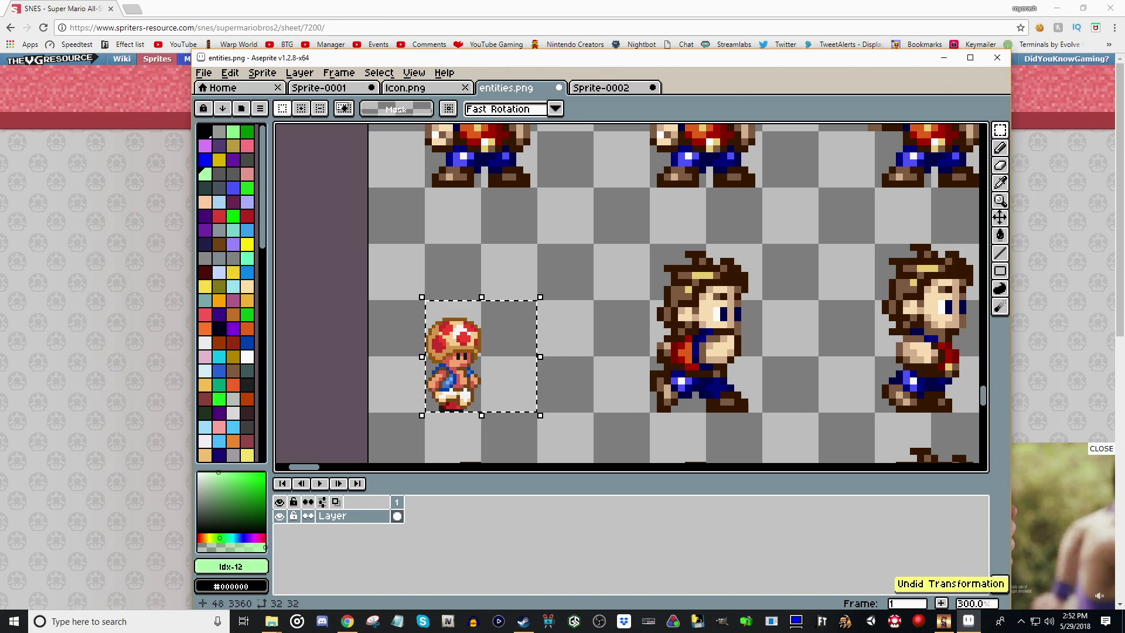
drag(312, 323, 472, 228)
drag(625, 245, 653, 186)
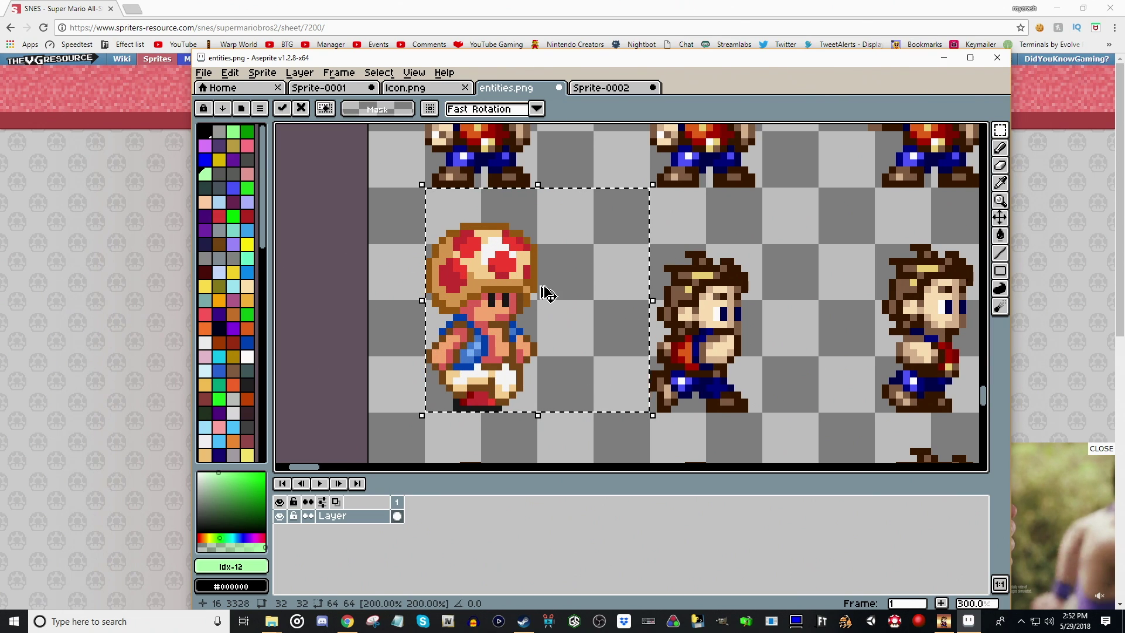
key(ctrl+d)
scroll(560, 337, down, 3)
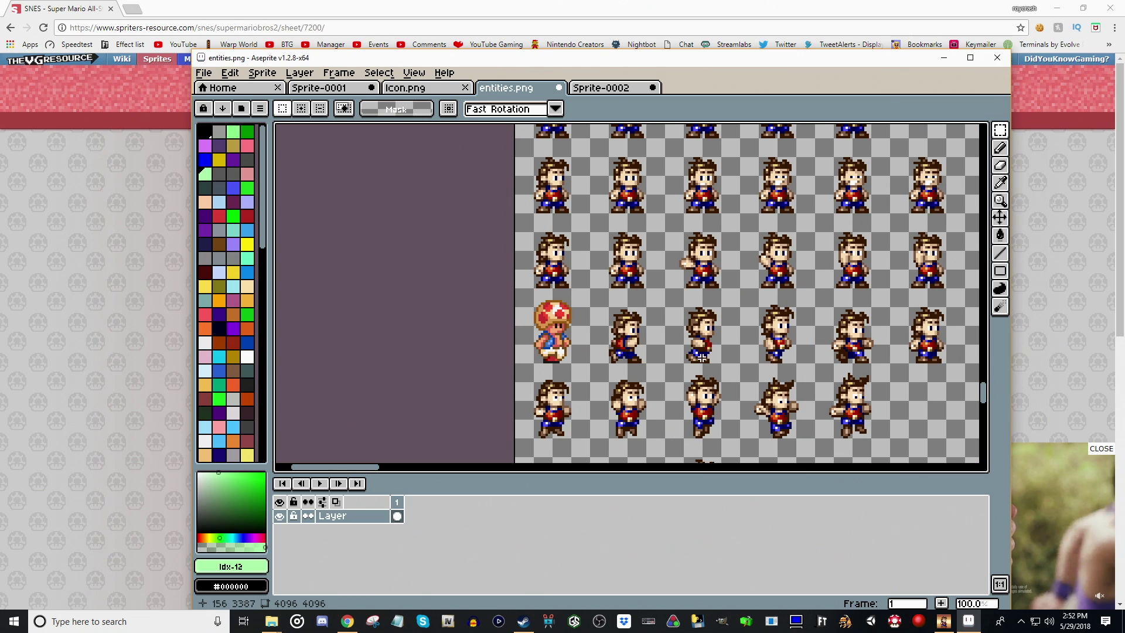
Copy the enlarged standing Toad and put it in place of the fourth frame of the walking row.
scroll(529, 322, up, 1)
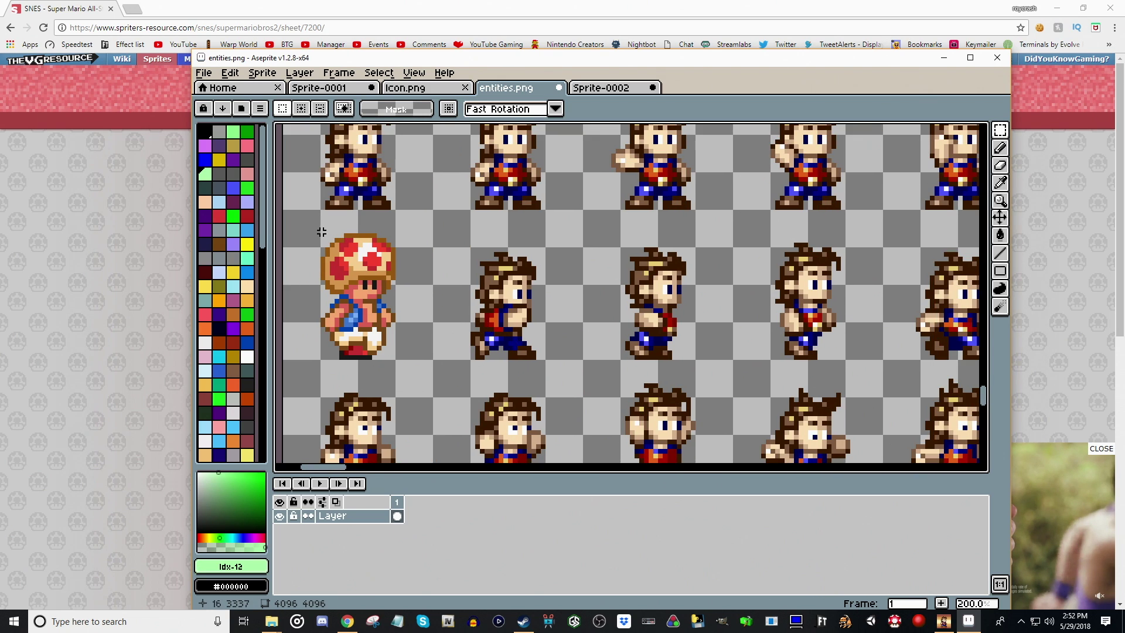
drag(321, 232, 412, 361)
drag(833, 367, 687, 361)
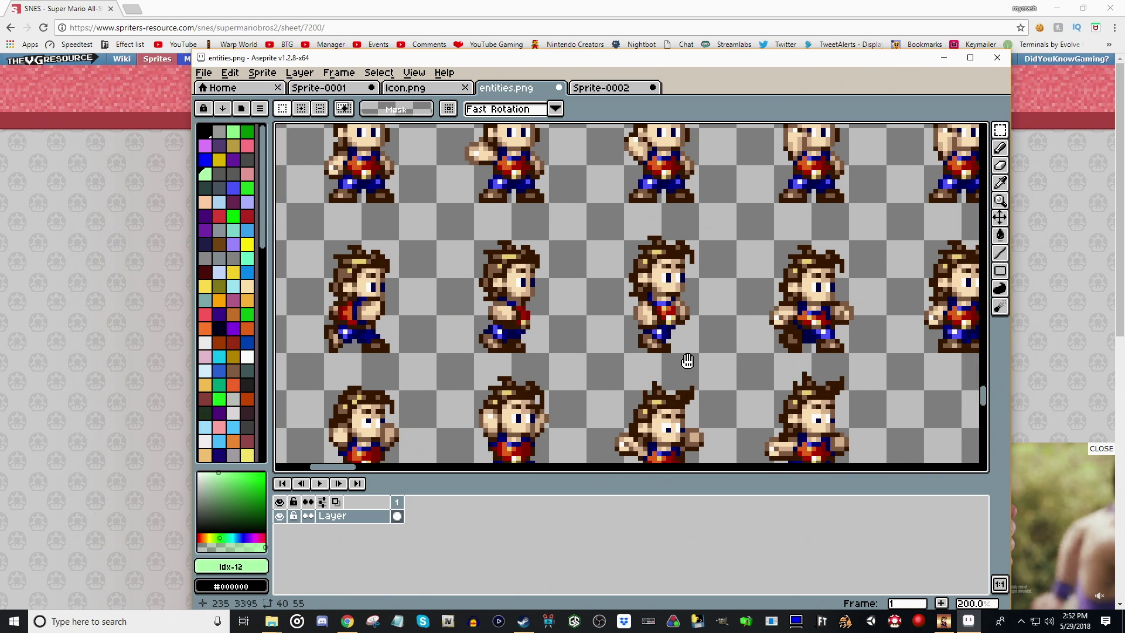
drag(622, 229, 704, 356)
key(Delete)
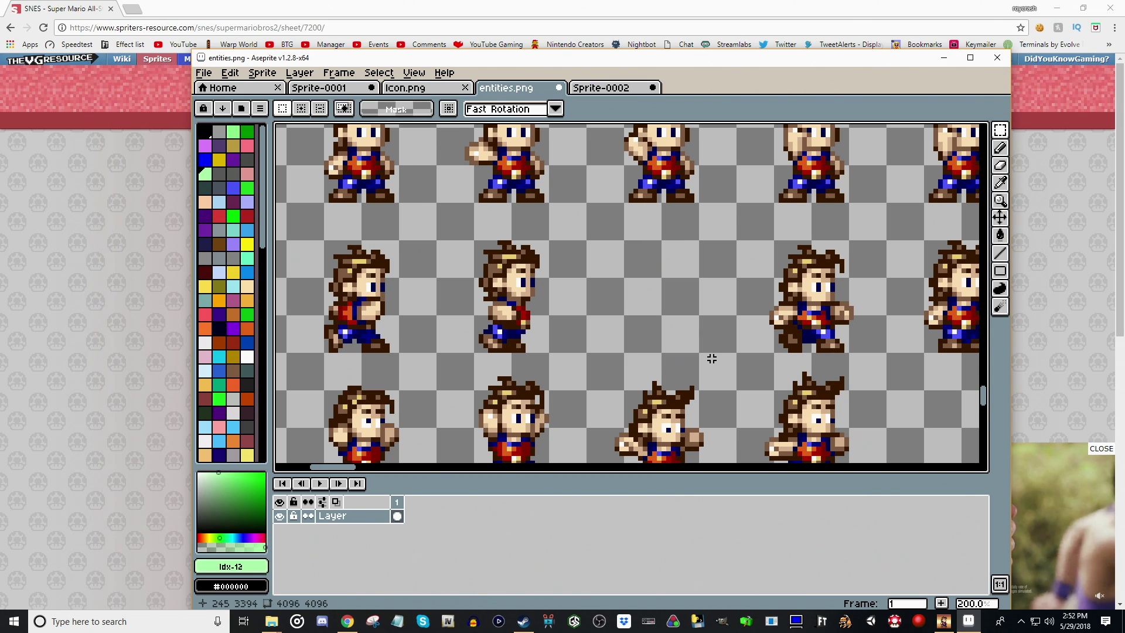
key(ctrl+v)
drag(648, 328, 690, 328)
click(602, 322)
scroll(561, 326, down, 2)
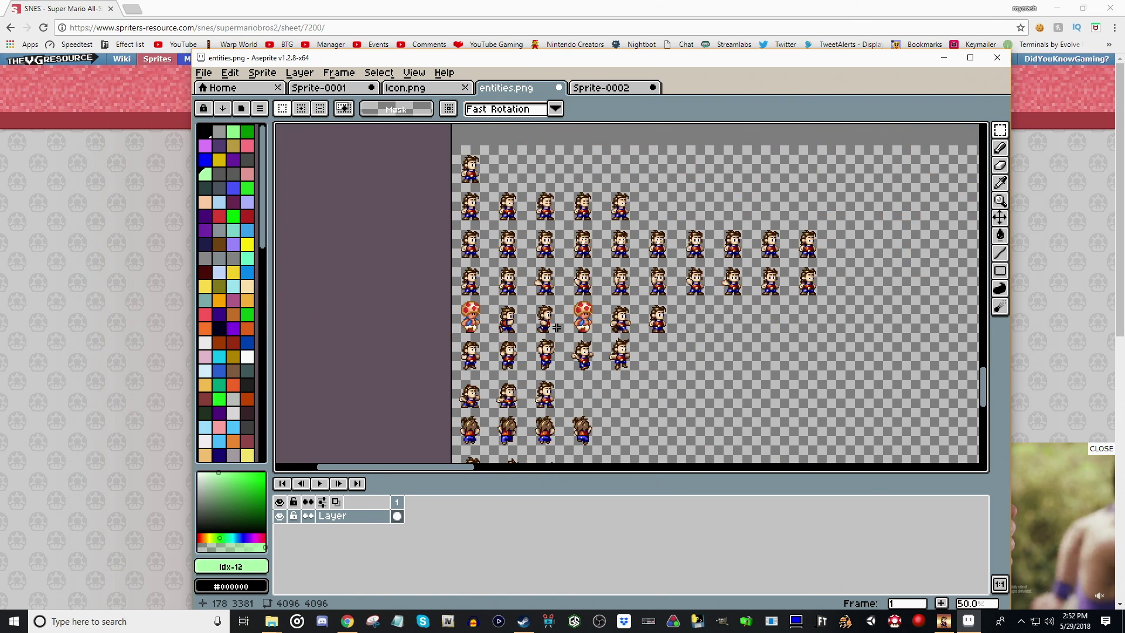
scroll(558, 327, up, 1)
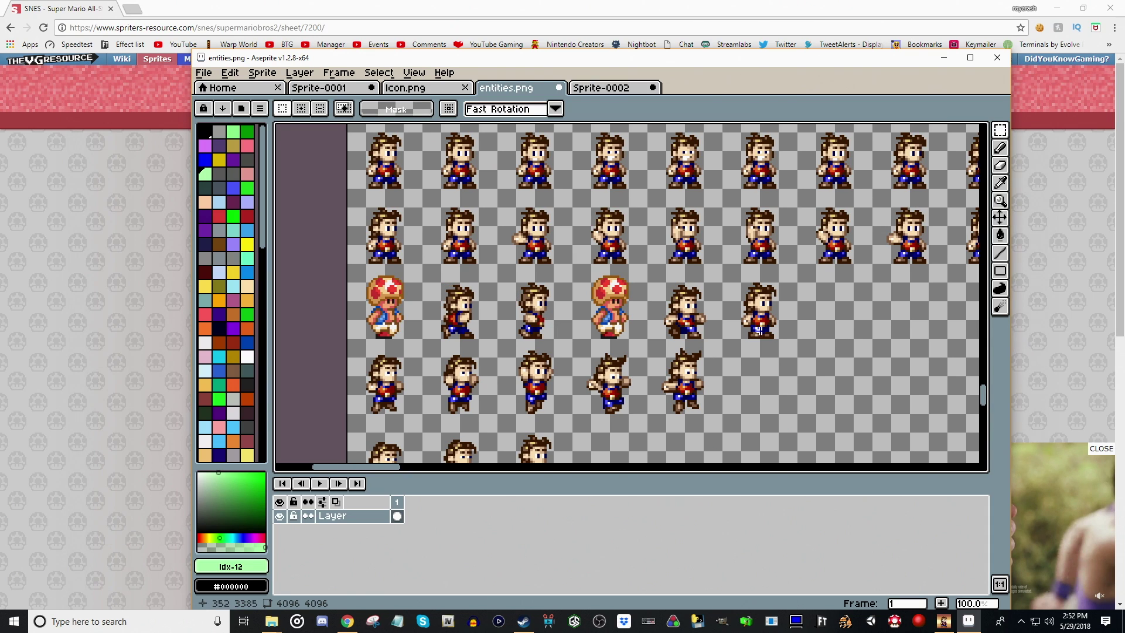
Copy the second Toad from the right in Sprite-0002 and put it in place of the third walking frame in entities.png.
key(ctrl+Tab)
scroll(580, 279, up, 1)
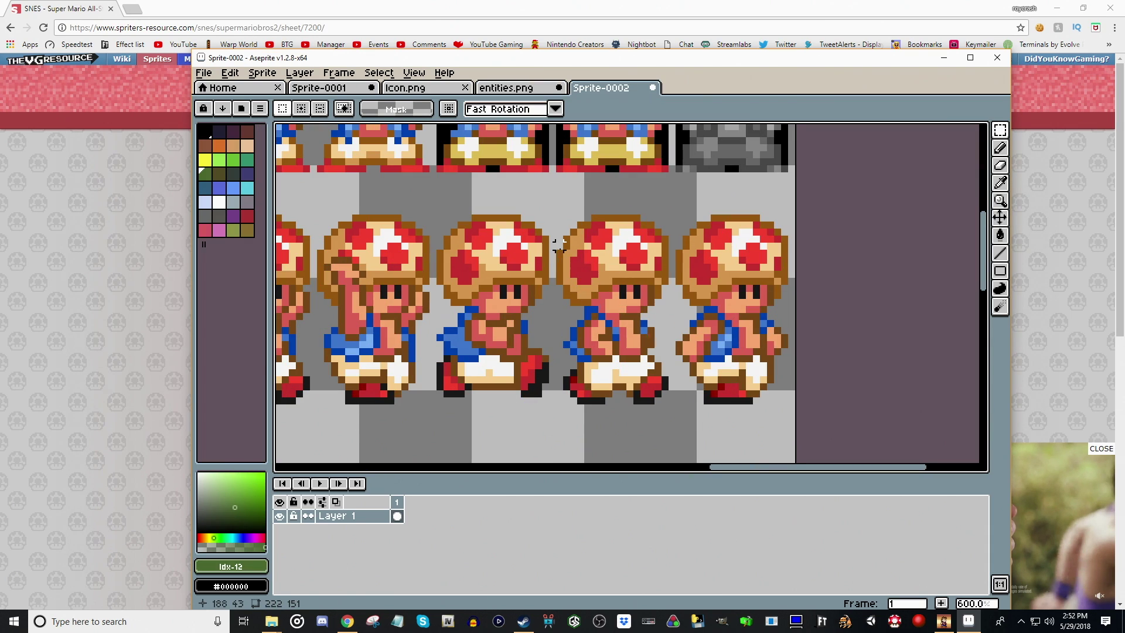
drag(559, 218, 675, 404)
key(ctrl+shift+Tab)
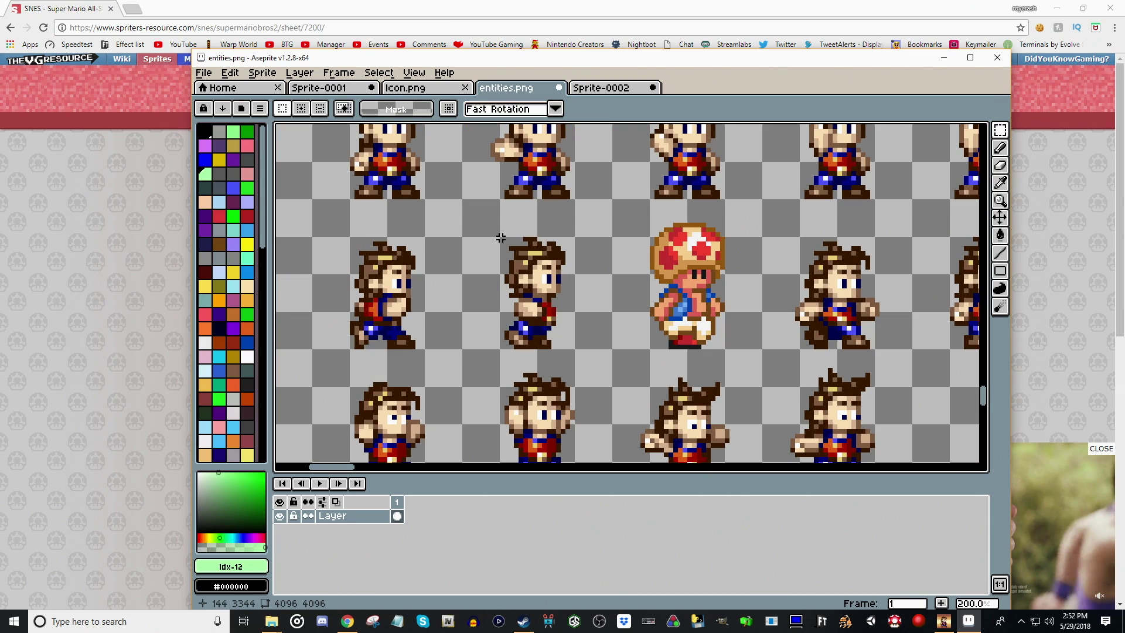
drag(490, 230, 580, 355)
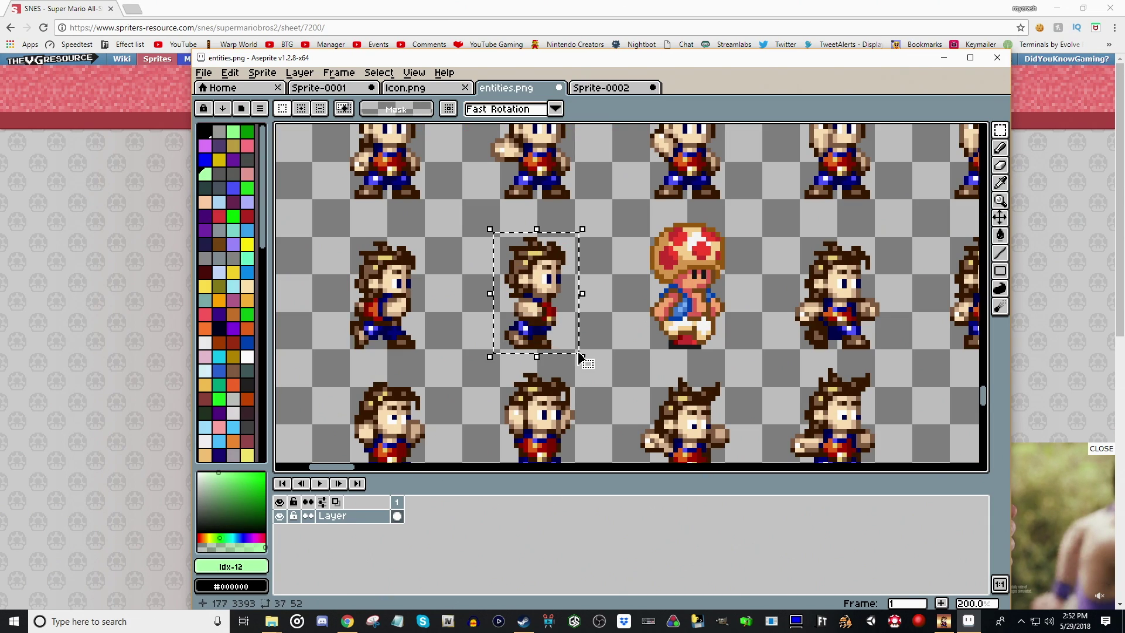
key(Delete)
key(ctrl+v)
drag(623, 321, 514, 343)
scroll(527, 342, up, 2)
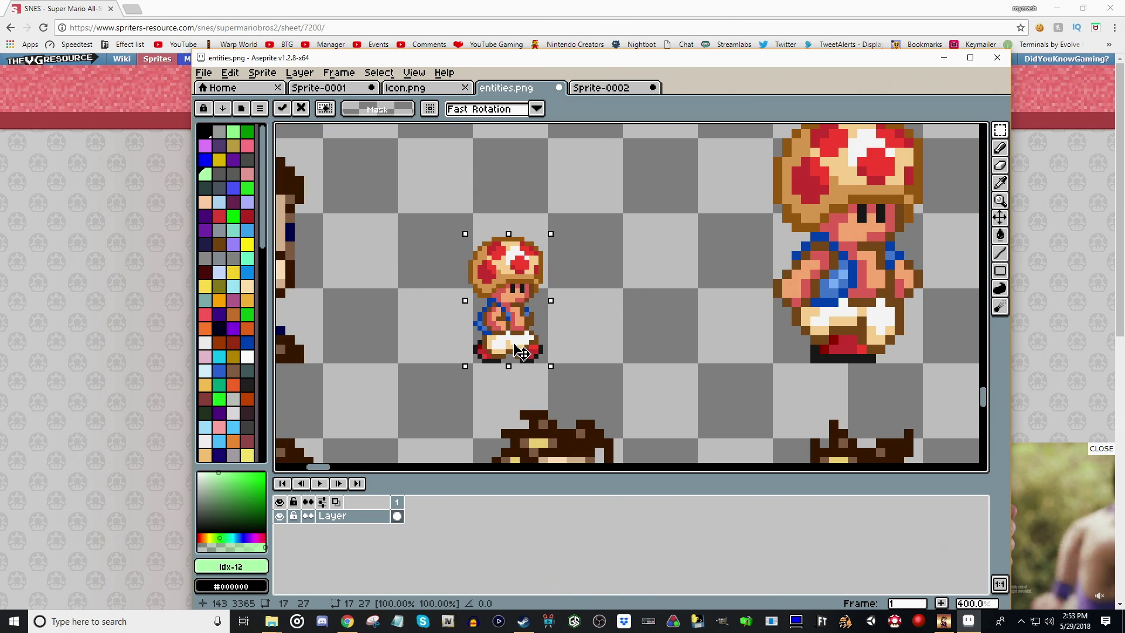
click(550, 357)
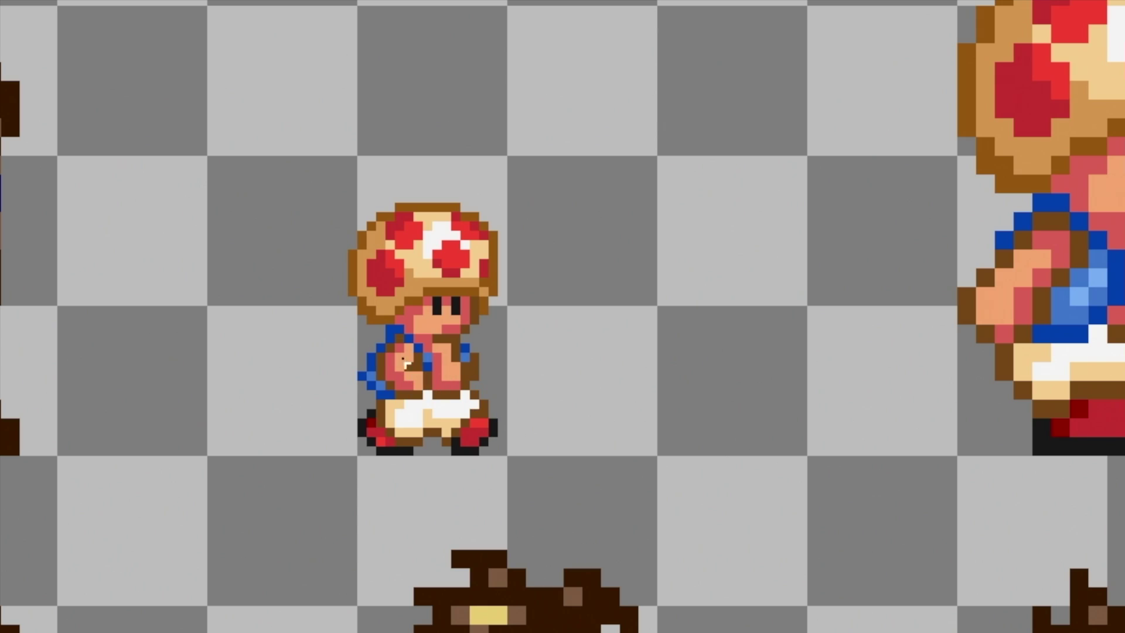
Shift the small Toad in the third walking frame one pixel to the right to align it with the grid.
drag(320, 164, 544, 482)
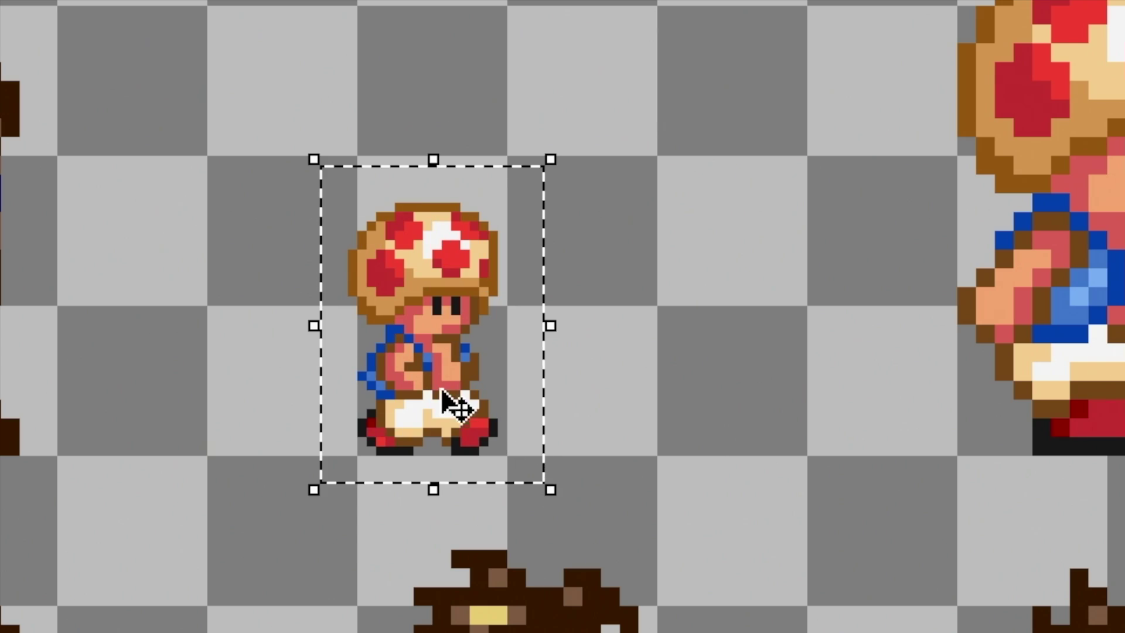
key(Right)
key(ctrl+d)
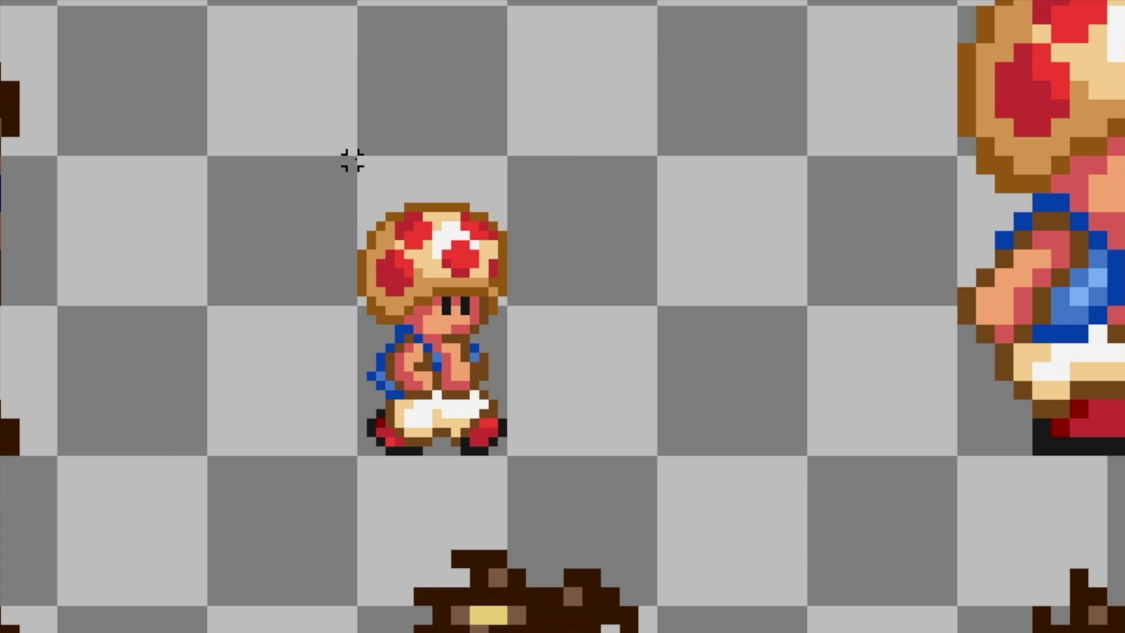
Select the grid-aligned area around the third frame's Toad and scale it up to double size.
drag(362, 160, 652, 452)
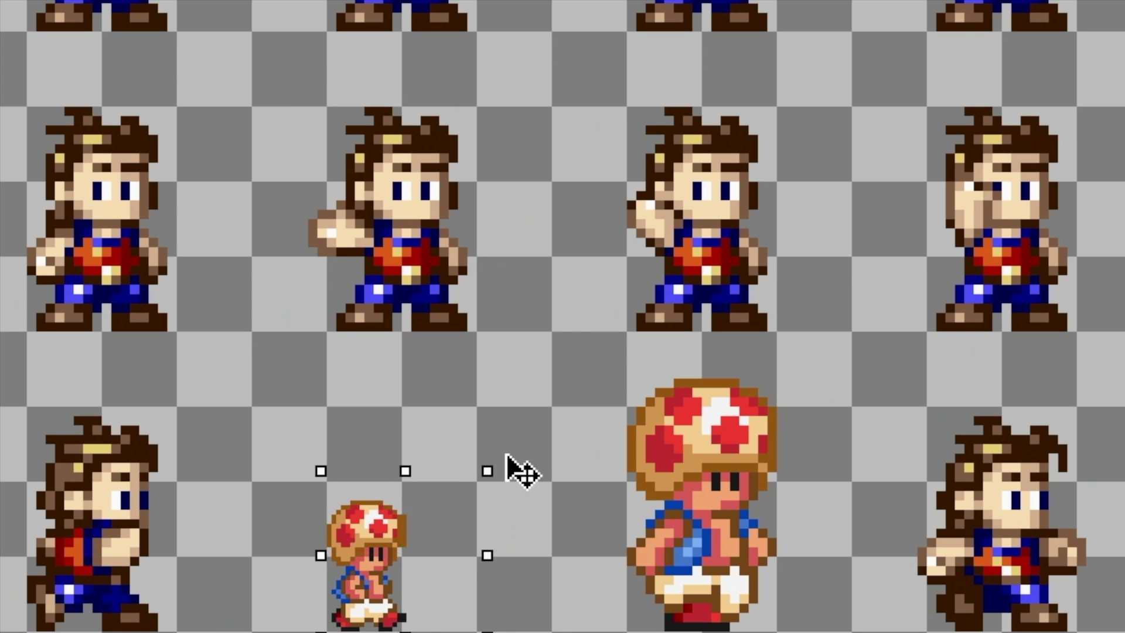
drag(485, 473, 730, 250)
drag(641, 322, 638, 317)
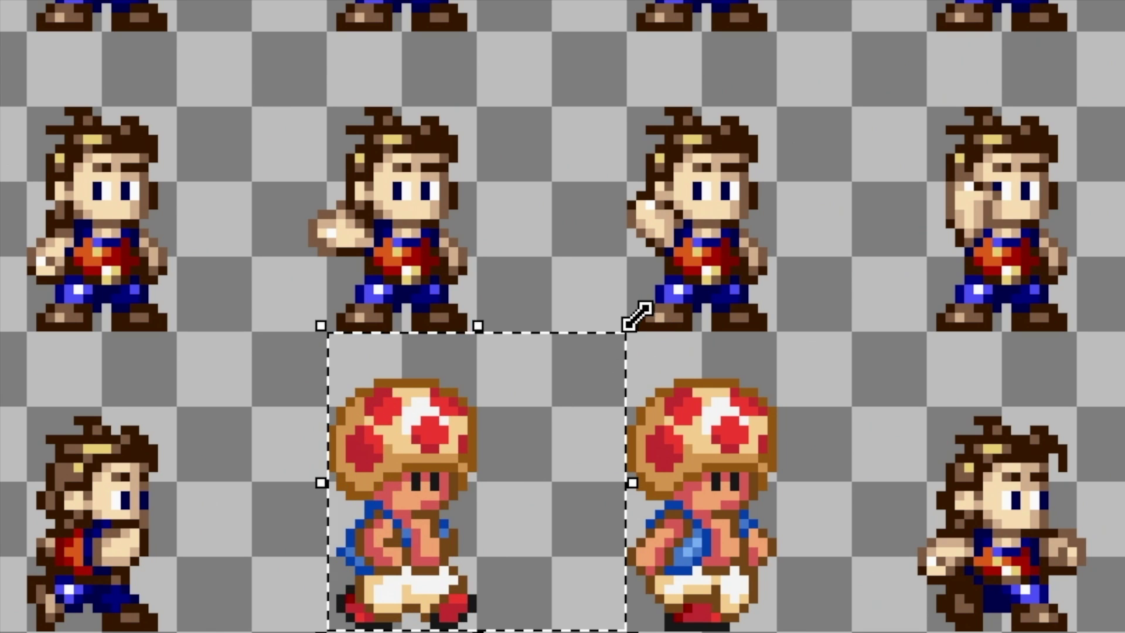
key(ctrl+d)
scroll(585, 336, down, 4)
drag(716, 433, 707, 418)
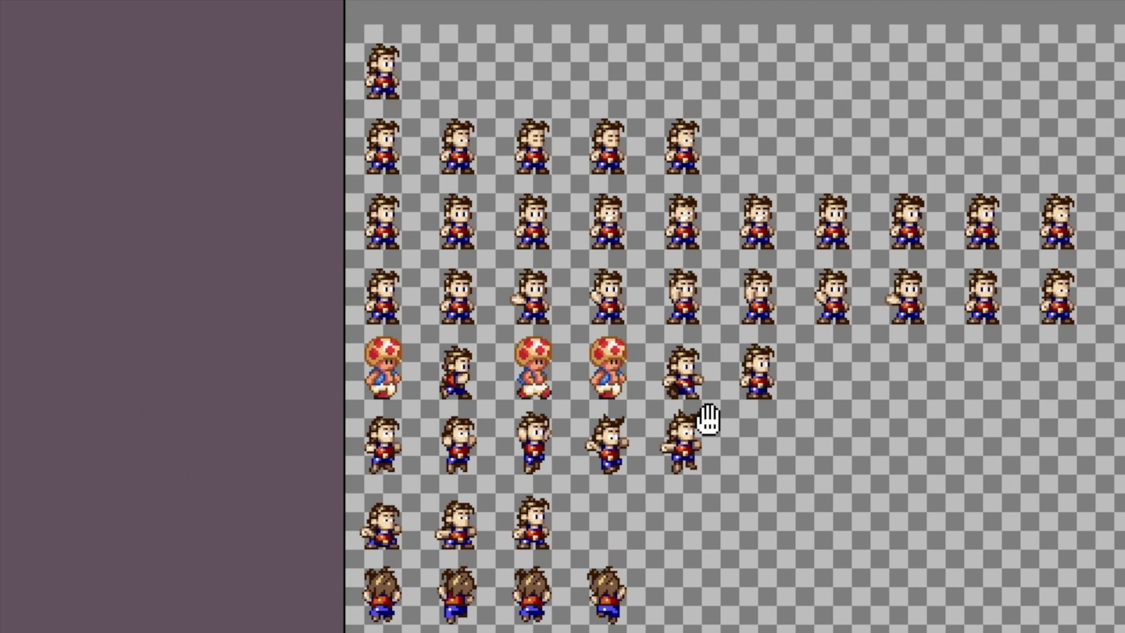
Copy the third Toad from the right in Sprite-0002 and put it in place of the second walking frame in entities.png.
scroll(668, 366, up, 2)
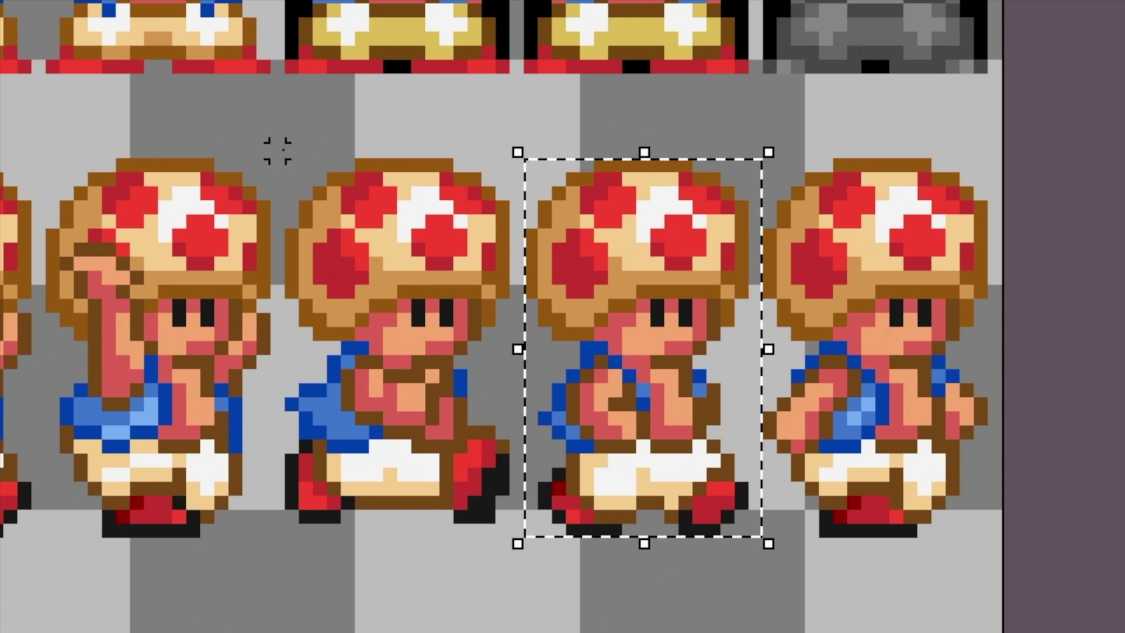
drag(279, 153, 507, 536)
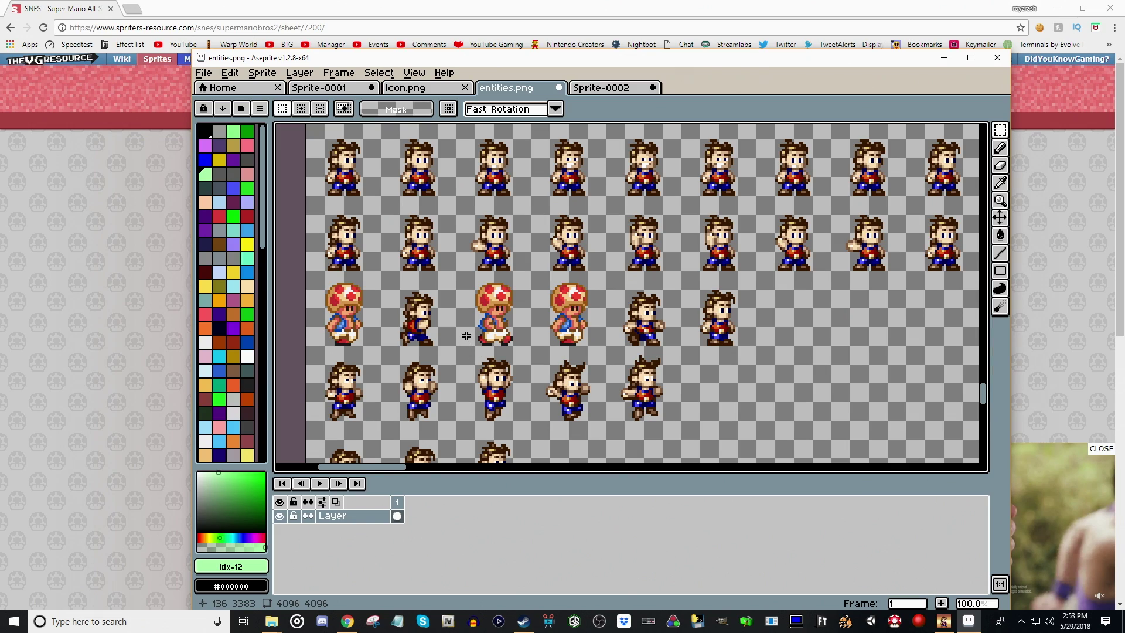
scroll(451, 337, up, 3)
drag(442, 188, 622, 436)
key(Delete)
key(ctrl+v)
drag(925, 325, 599, 269)
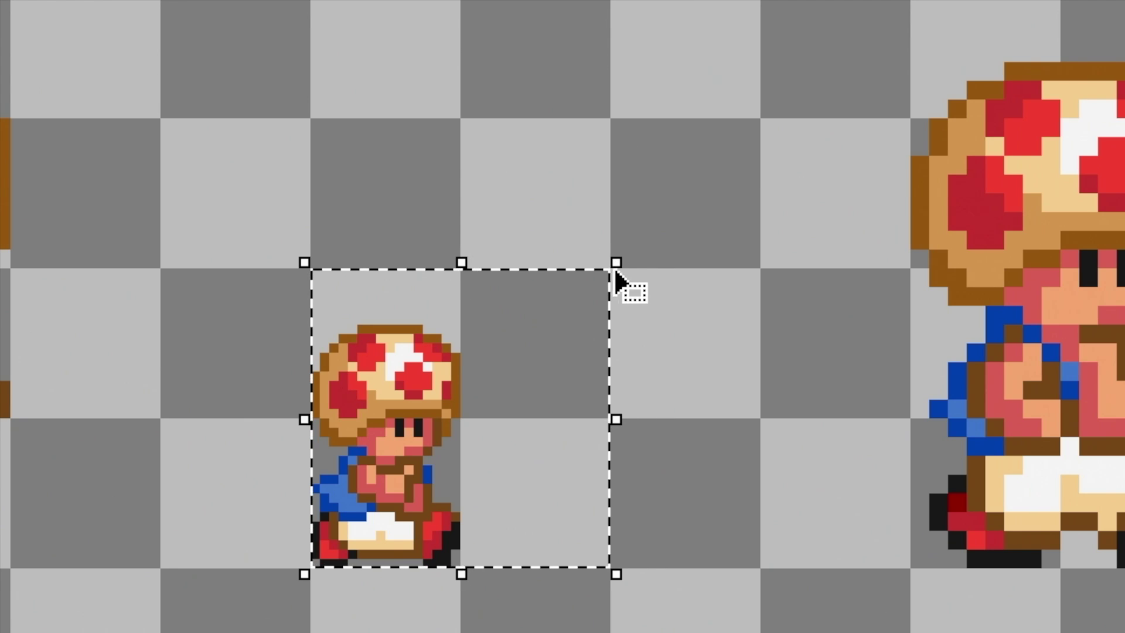
Scale the small Toad in the second walking frame up to double size, keeping its feet on the grid line.
scroll(720, 183, down, 1)
drag(727, 214, 600, 381)
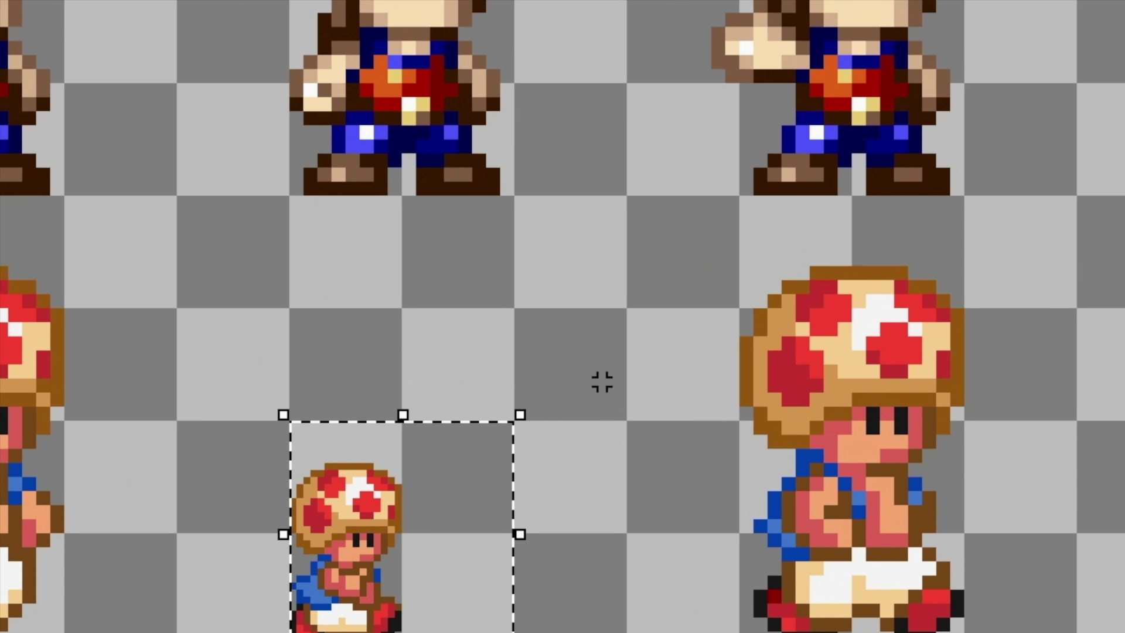
drag(522, 411, 757, 208)
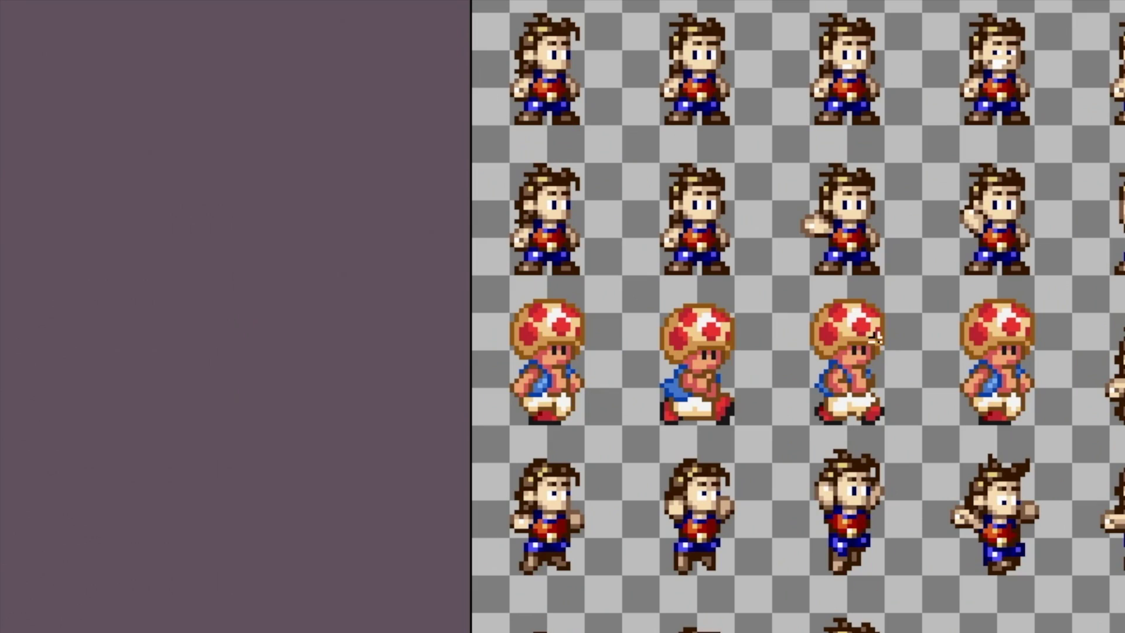
drag(891, 358, 463, 260)
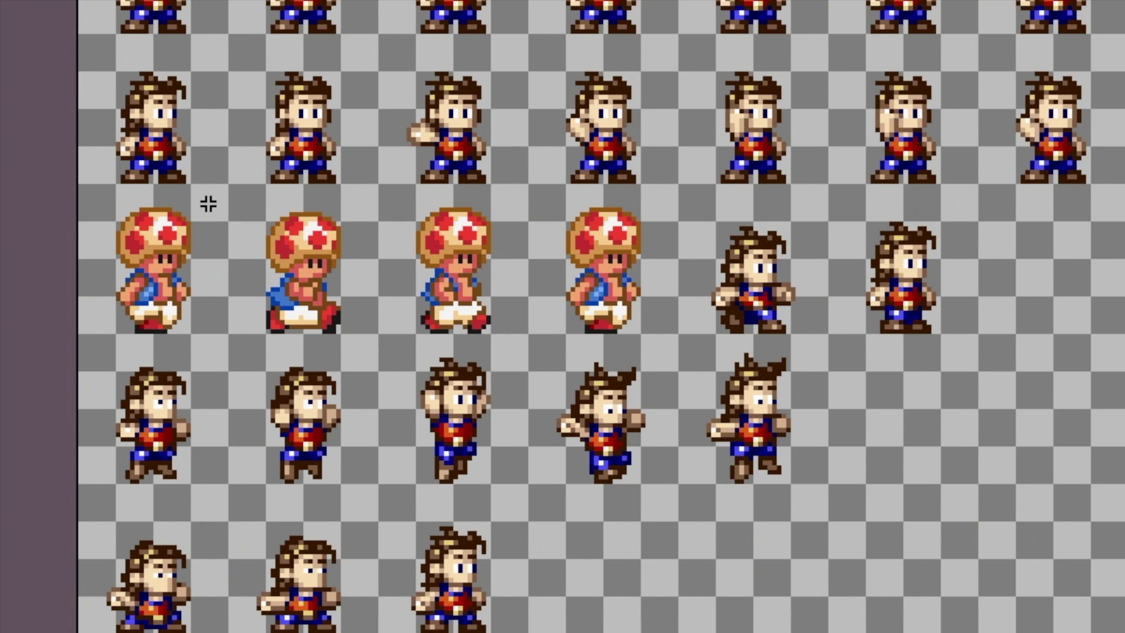
Copy the enlarged Toad from the second walking frame and put it in place of the row's fifth frame.
scroll(208, 204, up, 3)
drag(334, 203, 662, 615)
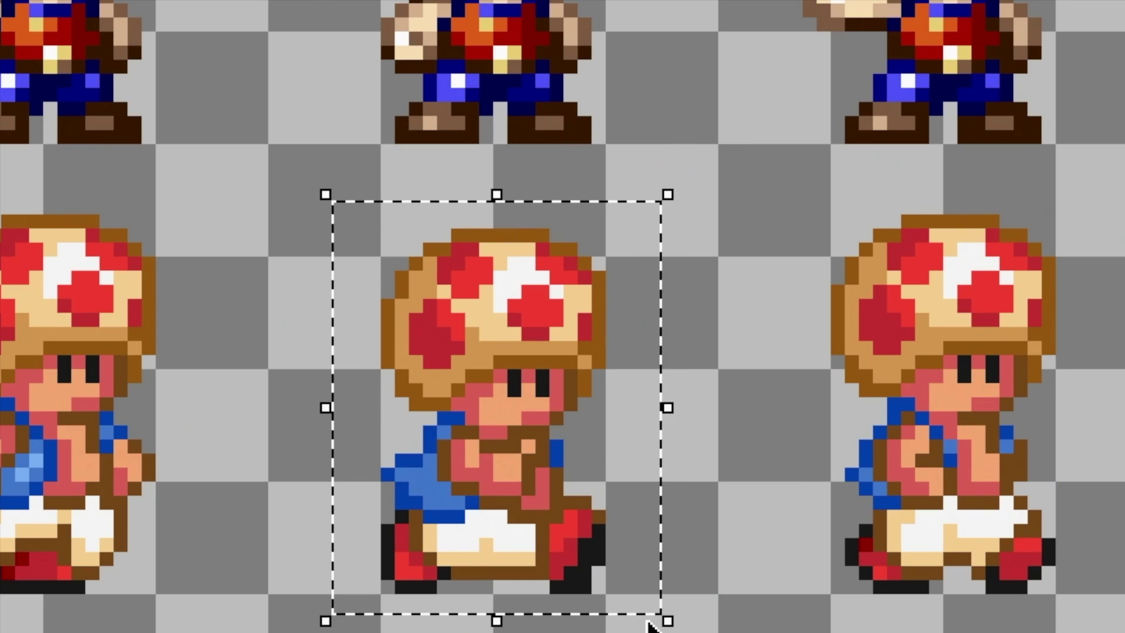
scroll(360, 589, down, 2)
scroll(567, 345, up, 2)
drag(644, 357, 604, 289)
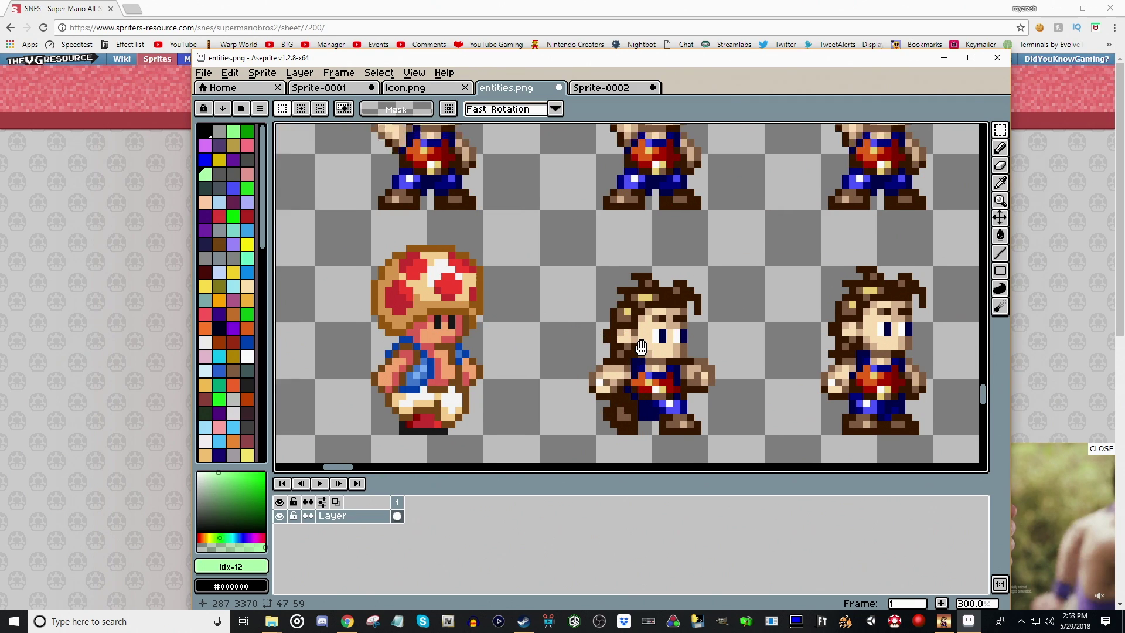
drag(542, 195, 713, 398)
key(Delete)
key(ctrl+v)
drag(647, 346, 636, 349)
click(740, 349)
scroll(740, 349, down, 2)
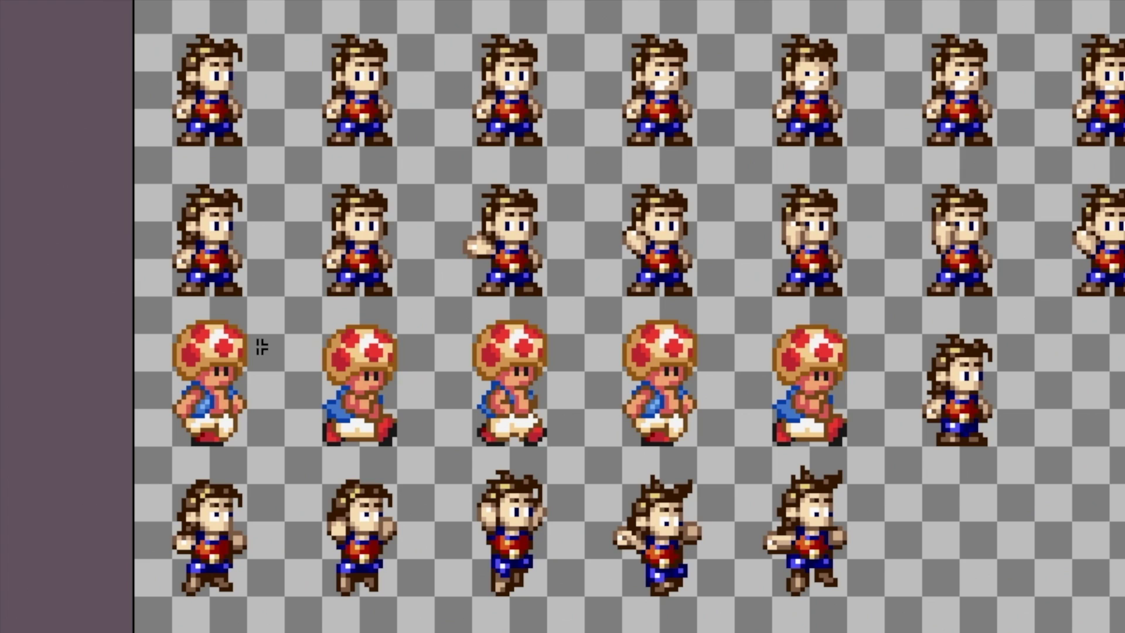
Copy the first walking-frame Toad in entities.png and put it in place of the row's sixth frame.
drag(171, 316, 256, 452)
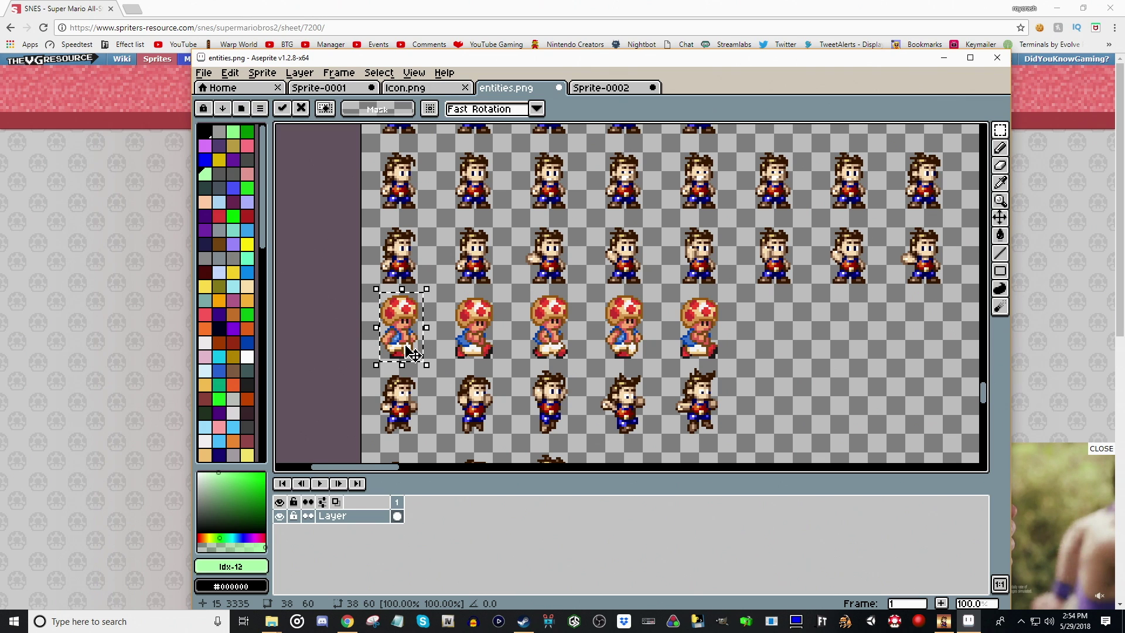
drag(412, 353, 716, 349)
scroll(794, 351, up, 3)
scroll(716, 349, down, 2)
scroll(716, 349, down, 1)
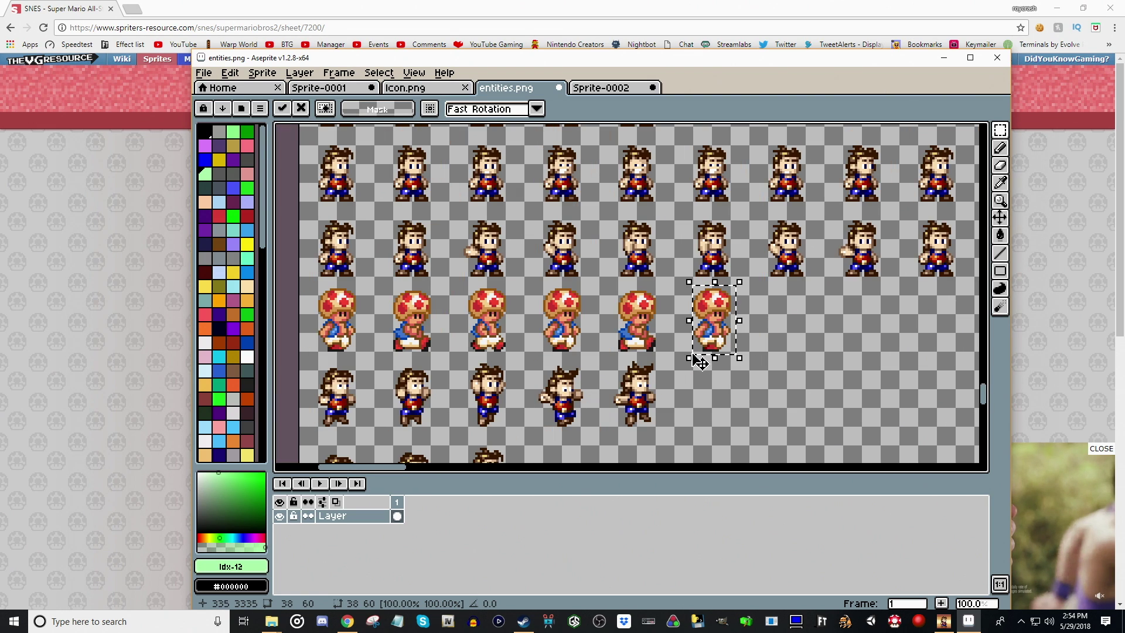
key(ctrl+d)
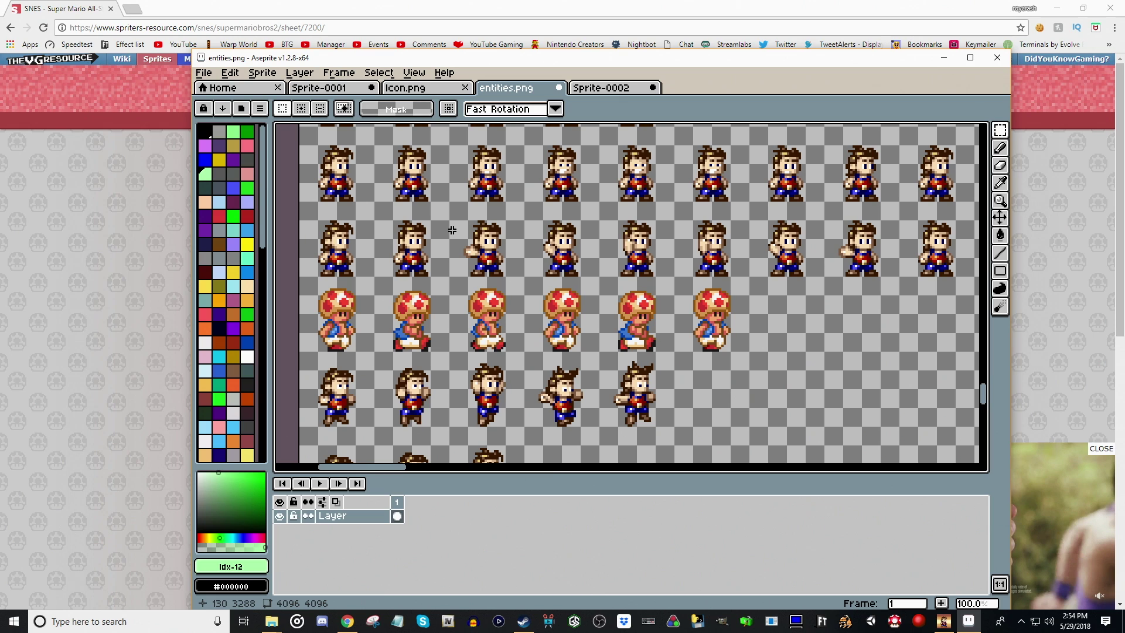
Move the single Toad in the sheet's first player row down so its feet rest on the grid line, and save entities.png.
drag(451, 230, 489, 297)
scroll(489, 297, up, 2)
drag(465, 256, 609, 434)
key(ctrl+x)
key(ctrl+v)
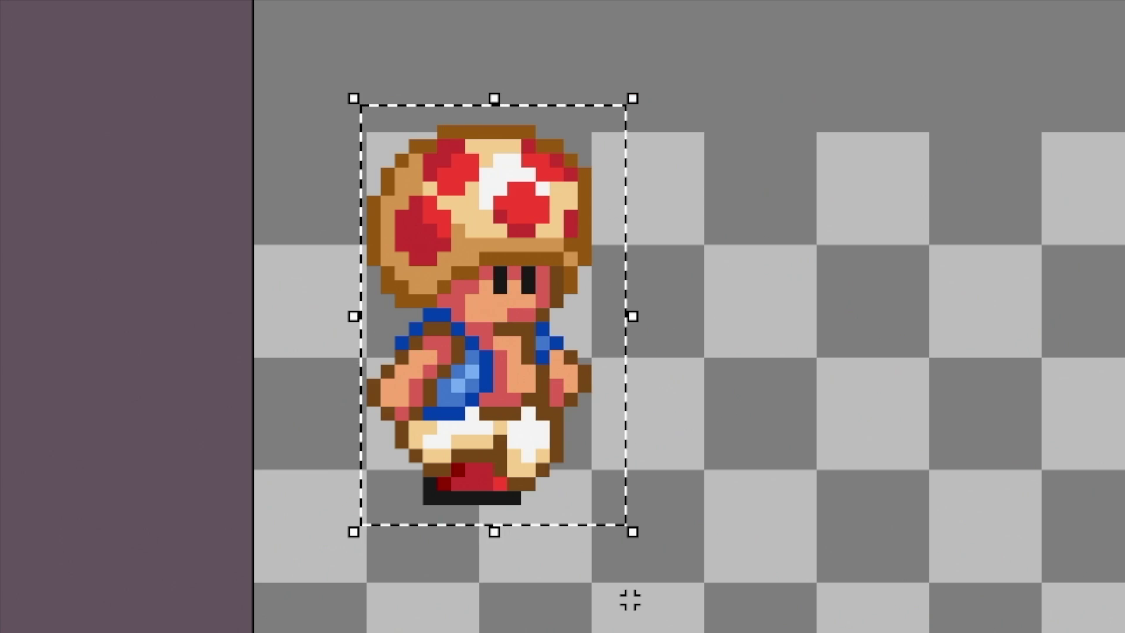
drag(550, 334, 545, 372)
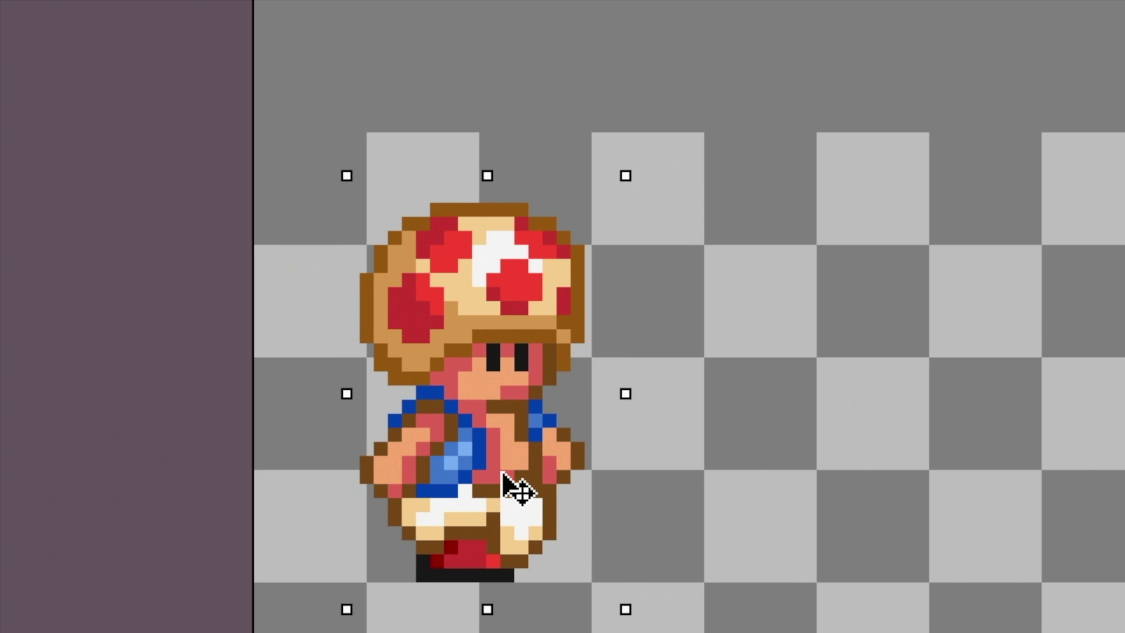
drag(505, 476, 513, 481)
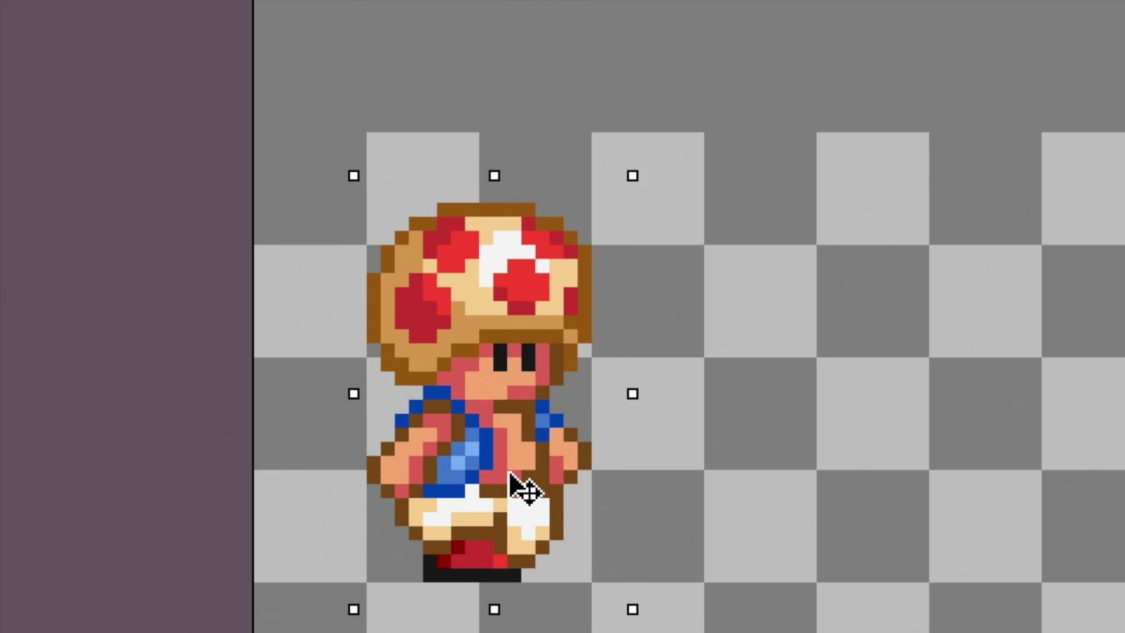
key(ctrl+d)
key(ctrl+s)
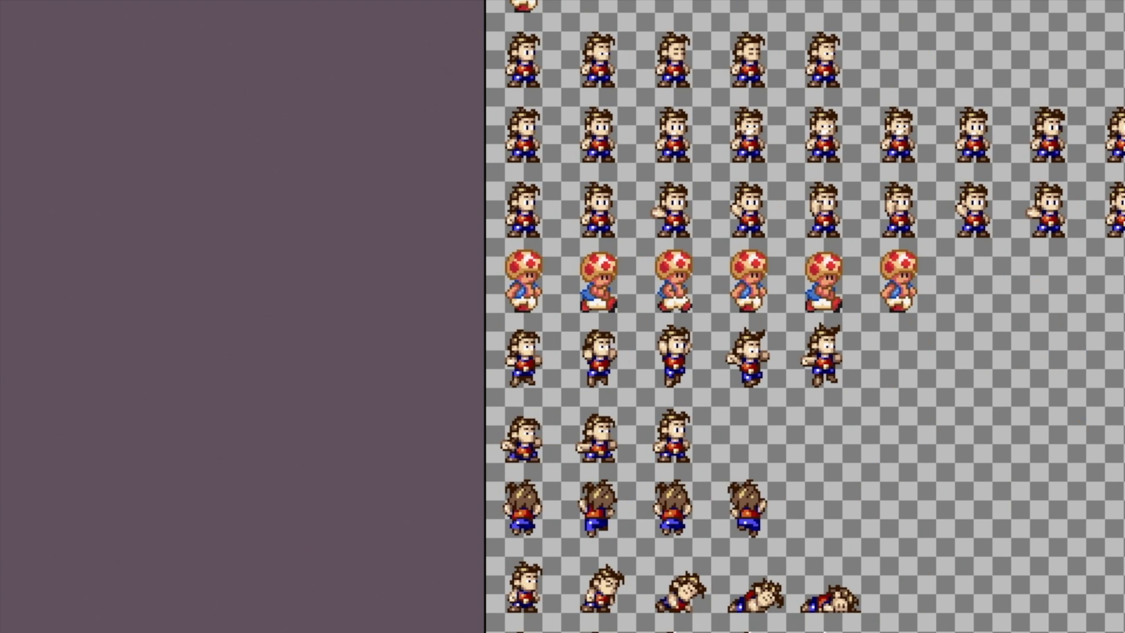
key(ctrl+s)
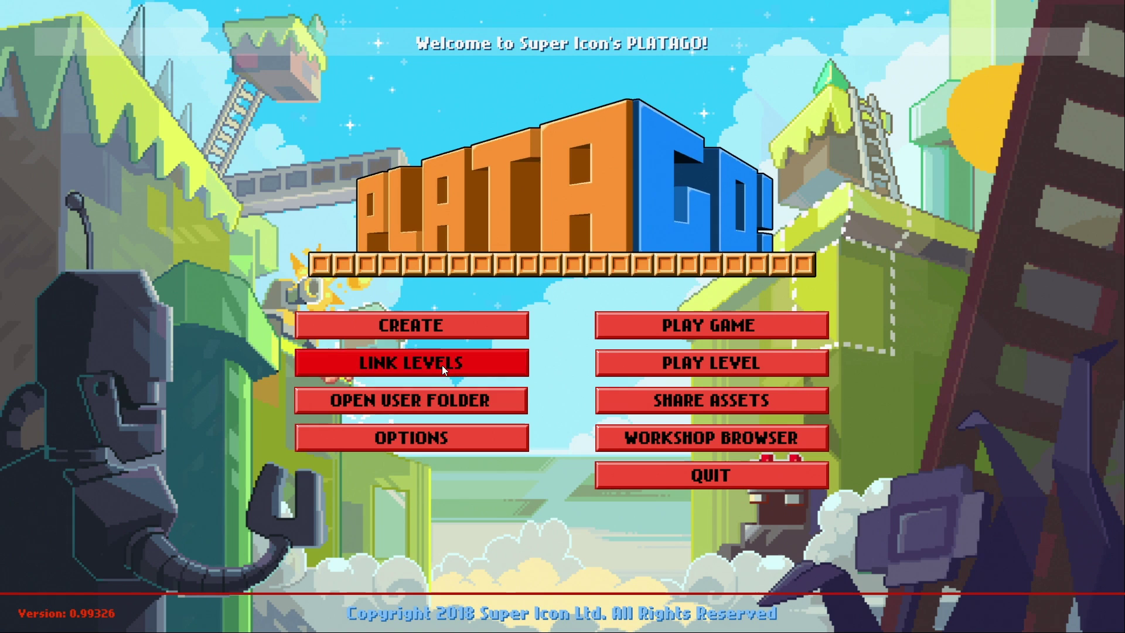
Switch to PlataGO, open the level editor and playtest the level, walking Toad right and left to check the animation.
click(454, 326)
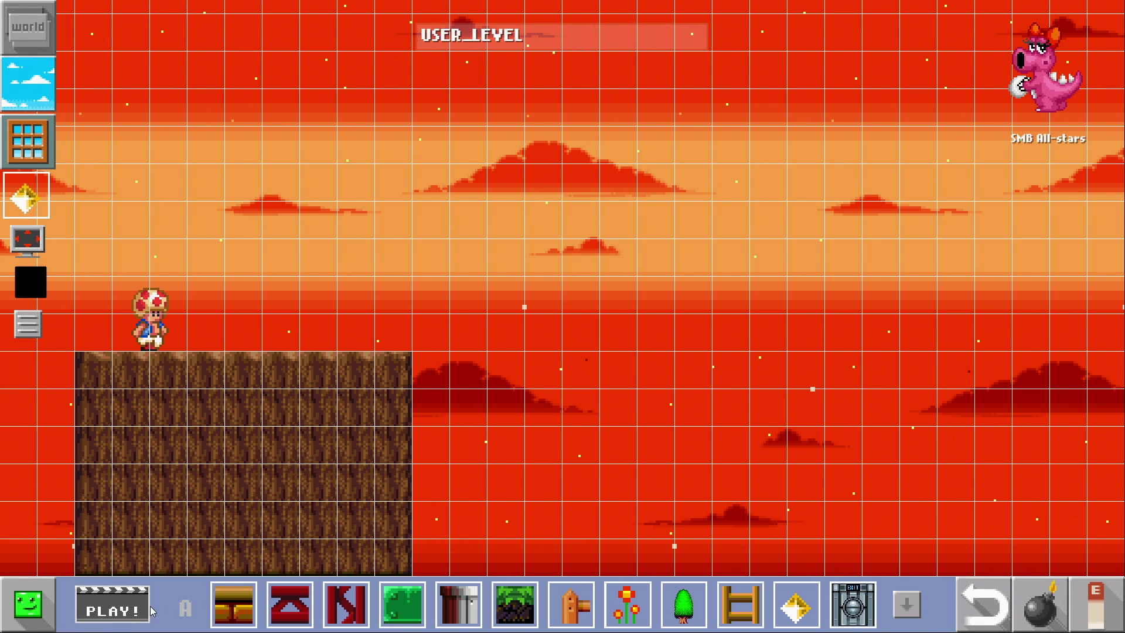
click(98, 606)
key(Right)
key(Left)
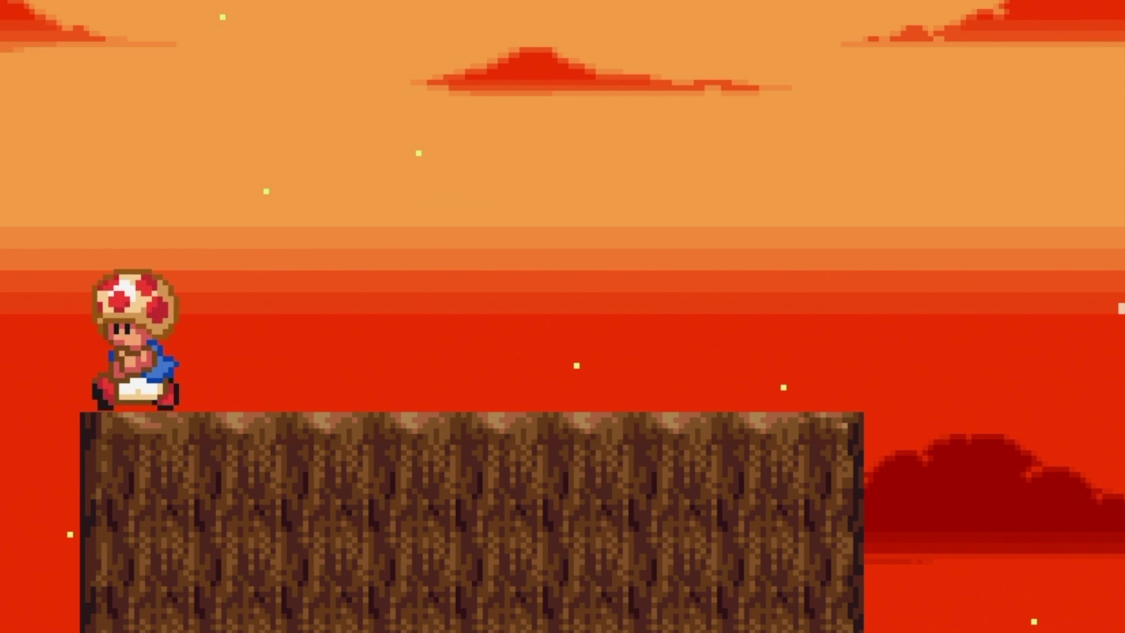
key(Right)
key(Left)
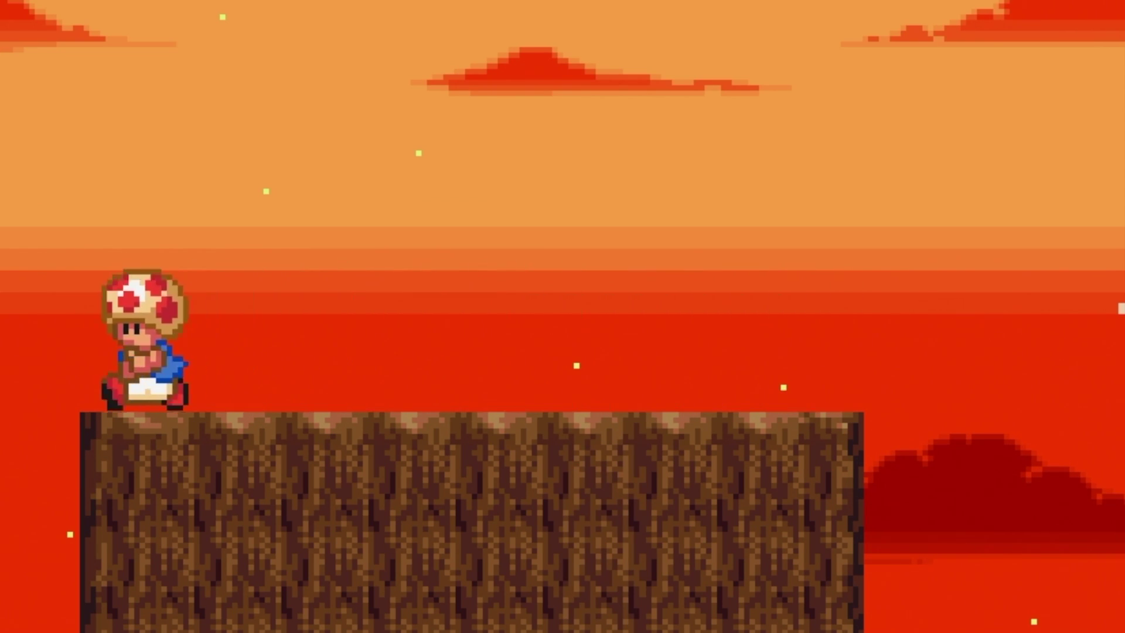
key(Right)
key(Left)
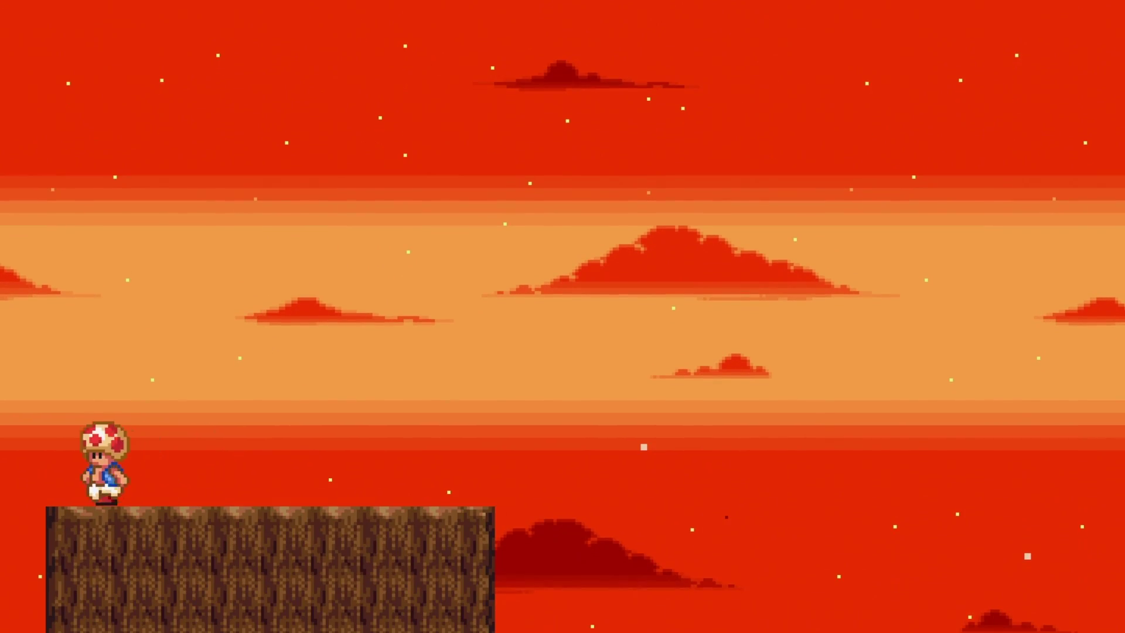
key(Right)
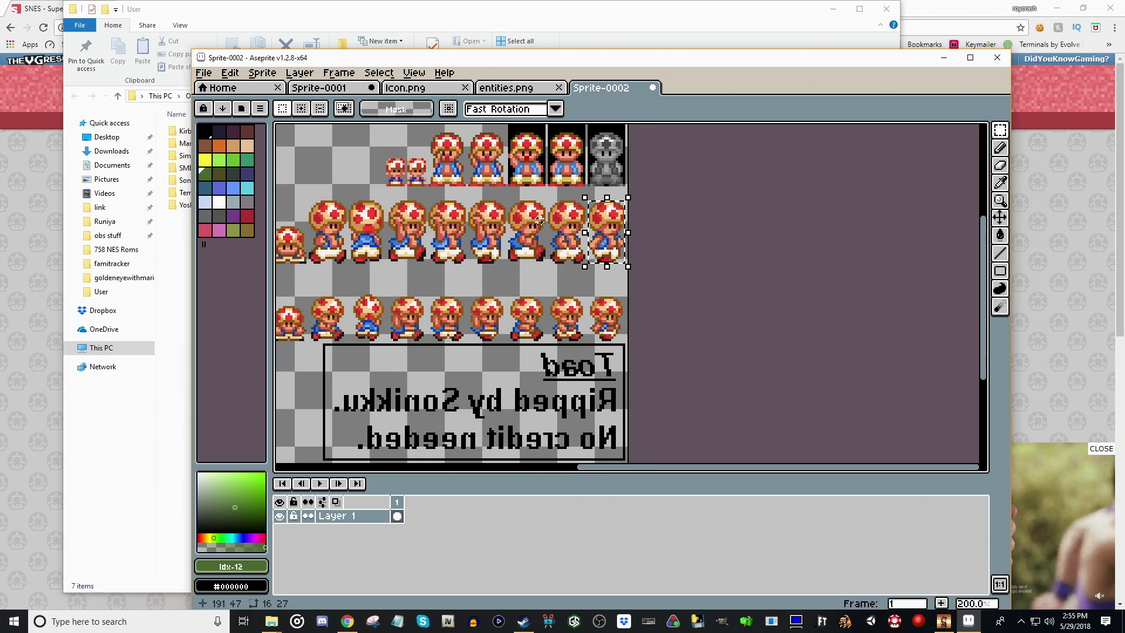
Copy the tall striding Toad just right of the two crouching Toads in Sprite-0002 in Aseprite.
drag(493, 225, 710, 257)
scroll(668, 316, up, 1)
drag(437, 225, 705, 248)
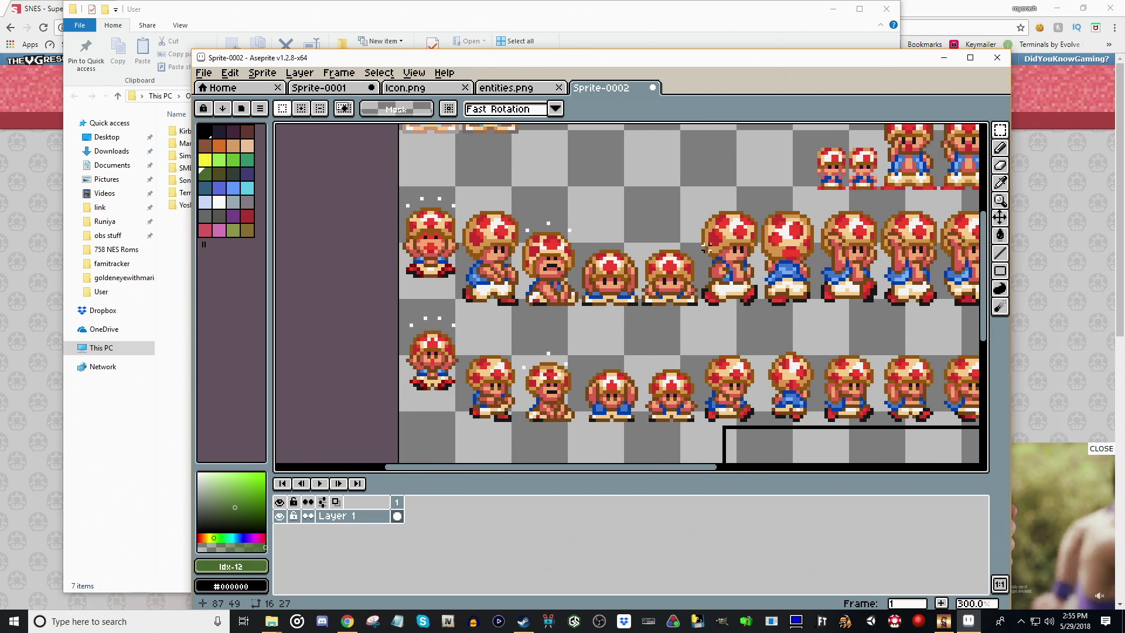
scroll(705, 246, right, 2)
scroll(586, 150, up, 3)
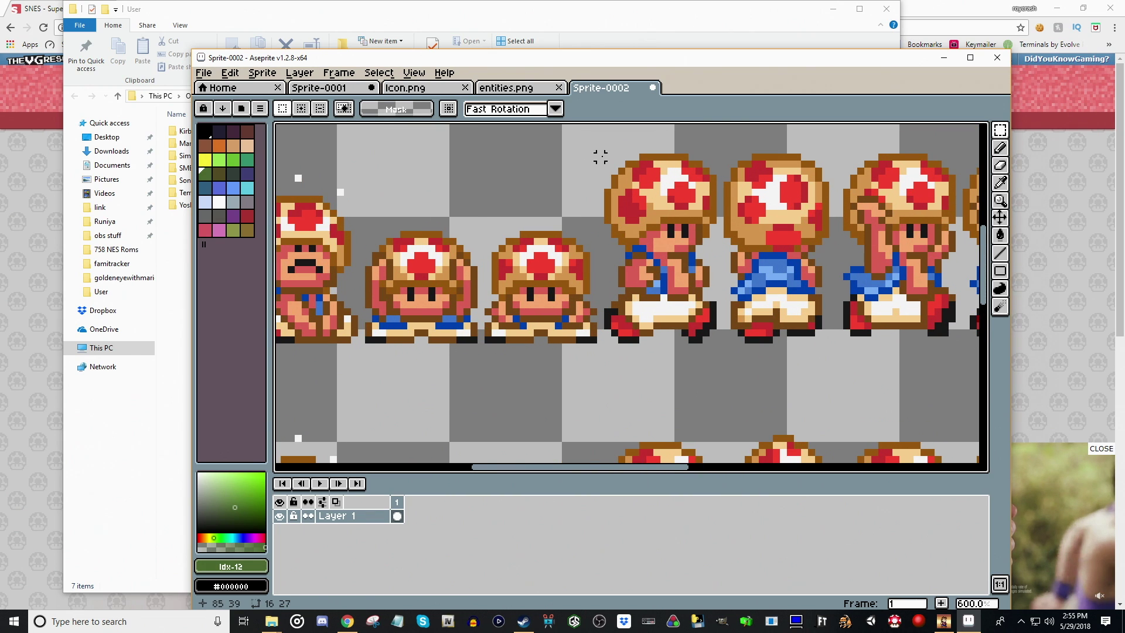
drag(598, 155, 719, 346)
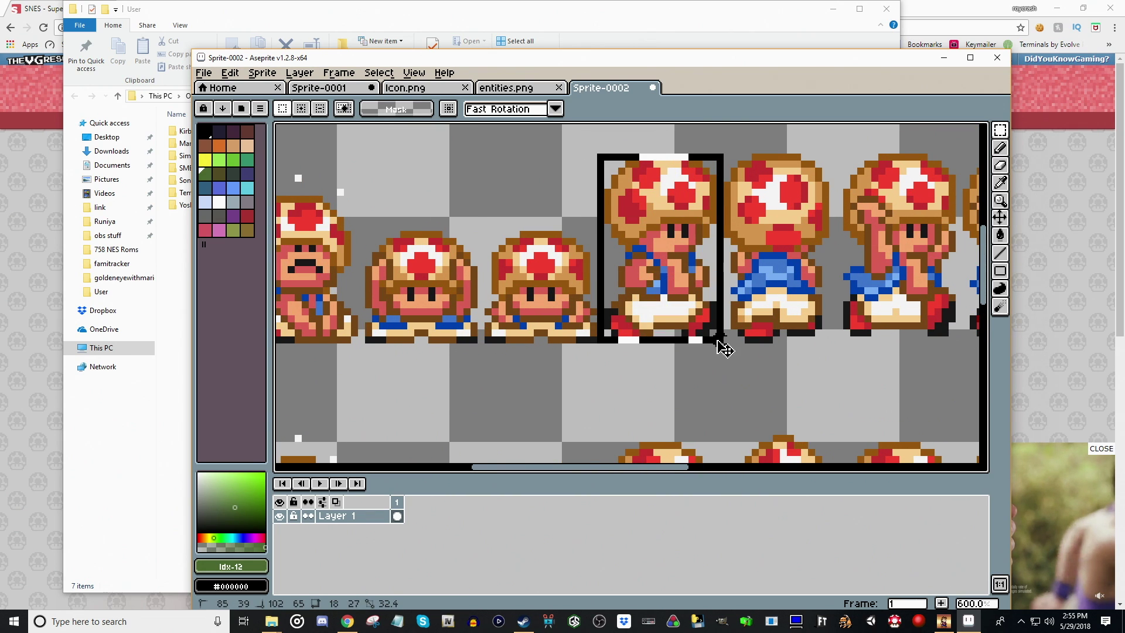
Delete the five original character frames in the row below the walking Toads in entities.png.
key(ctrl+shift+Tab)
scroll(661, 314, up, 4)
scroll(715, 309, down, 2)
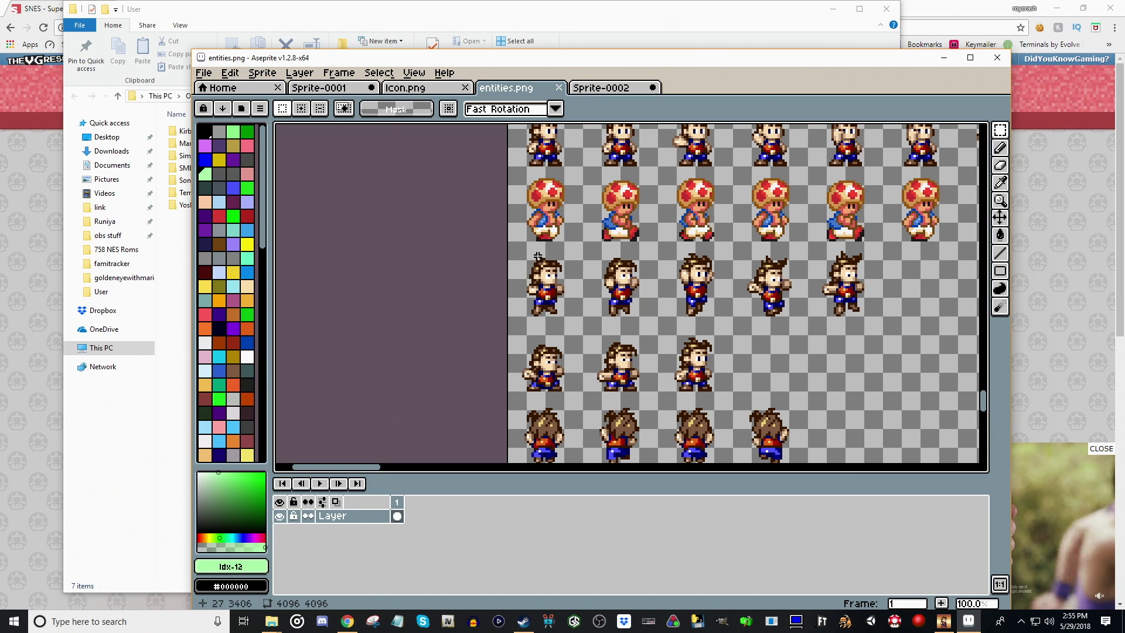
drag(526, 250, 878, 322)
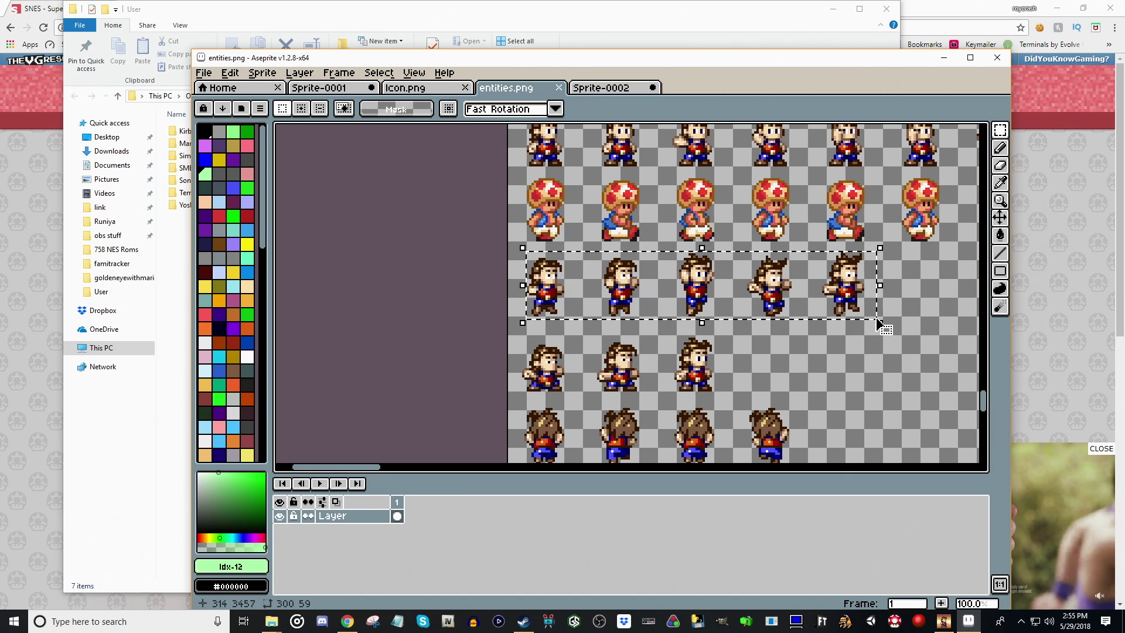
key(Delete)
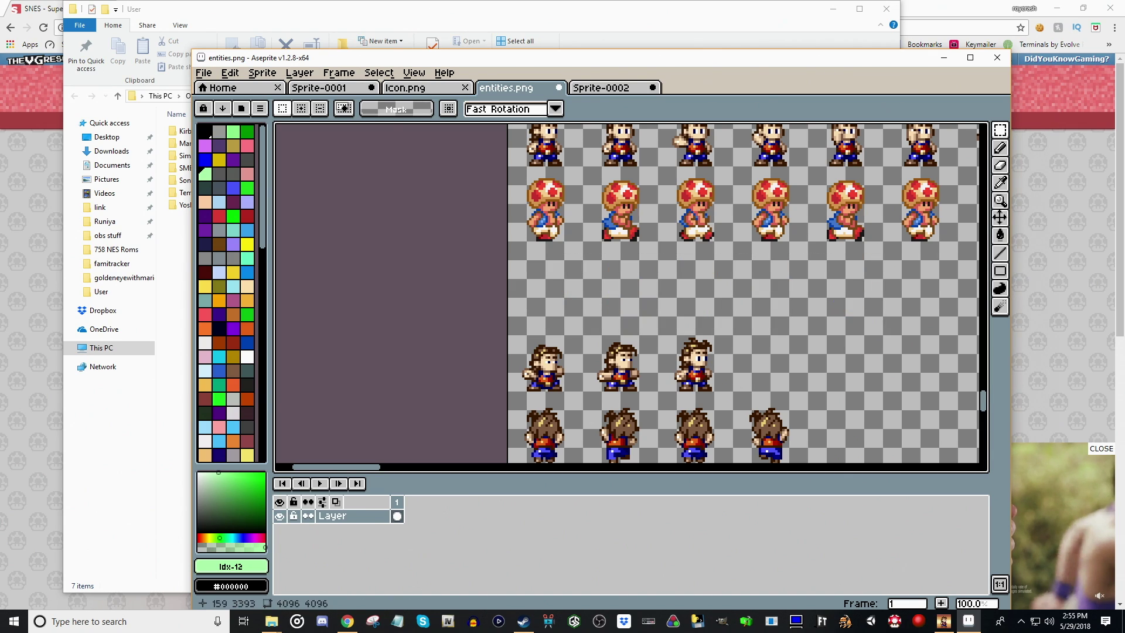
Paste the striding Toad as the first frame of the cleared row and scale it up to double size on the grid.
key(ctrl+v)
drag(617, 293, 429, 369)
scroll(567, 296, up, 2)
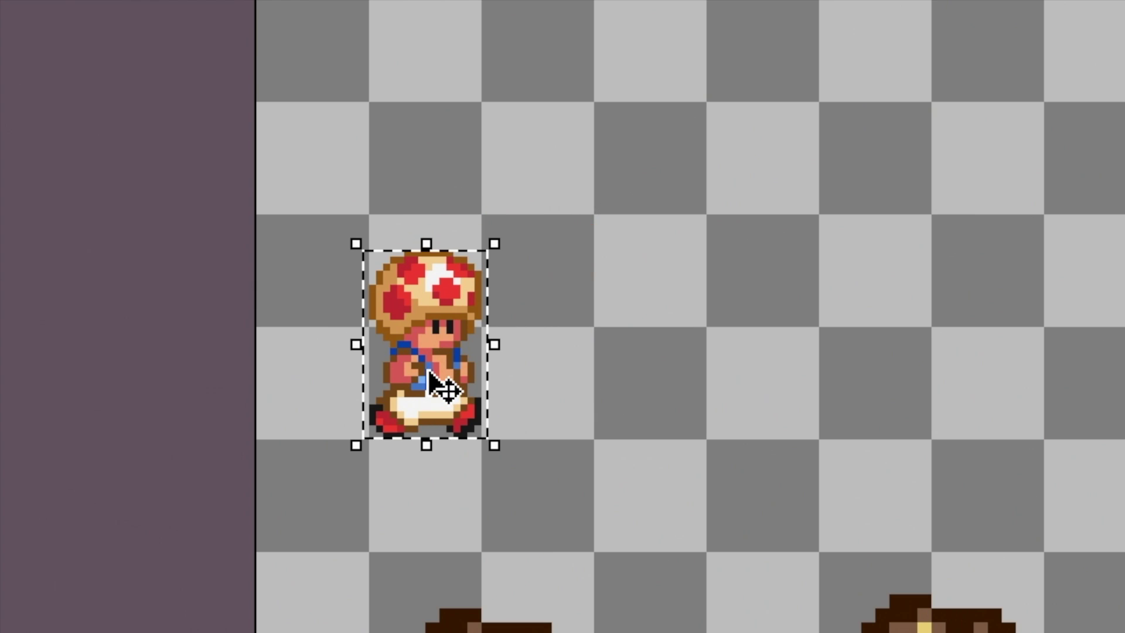
click(499, 400)
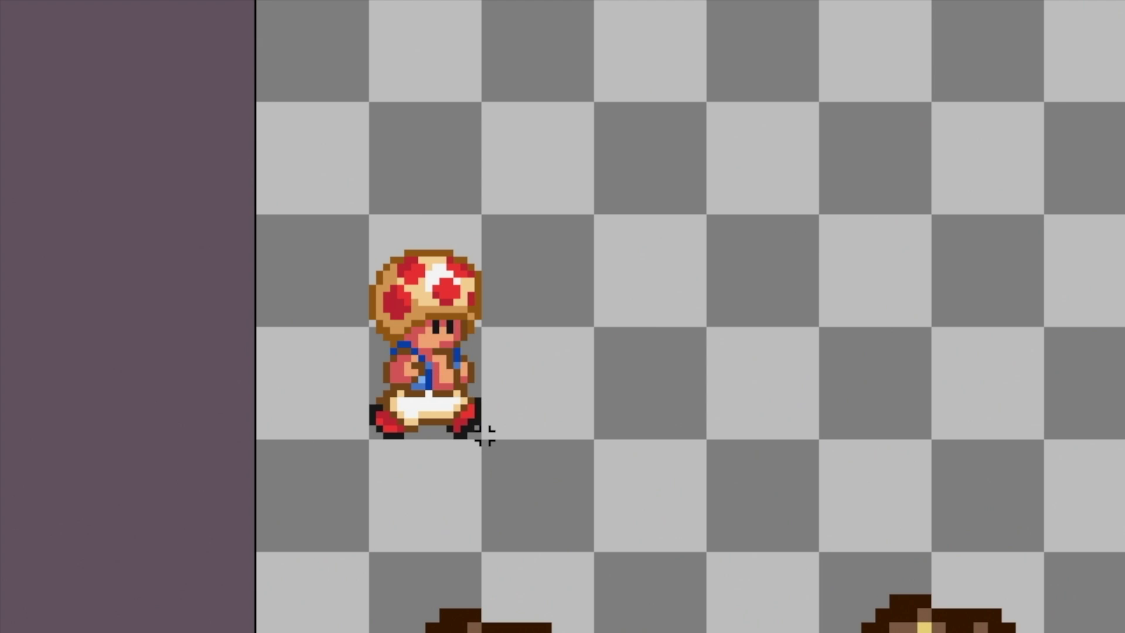
drag(590, 434, 372, 218)
scroll(652, 146, down, 1)
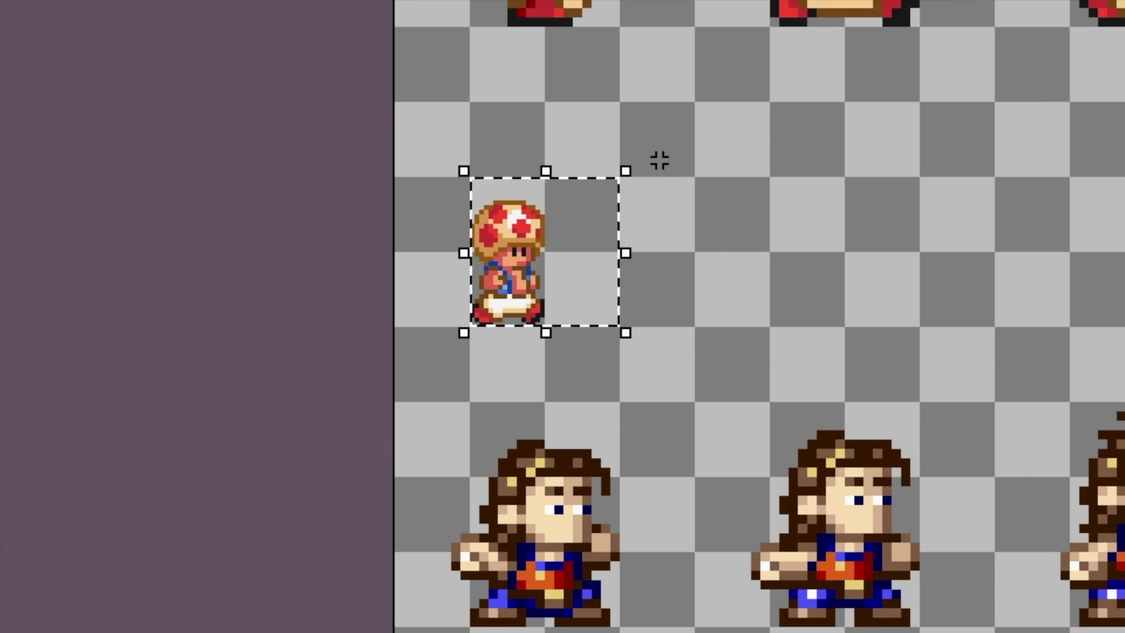
drag(658, 158, 486, 304)
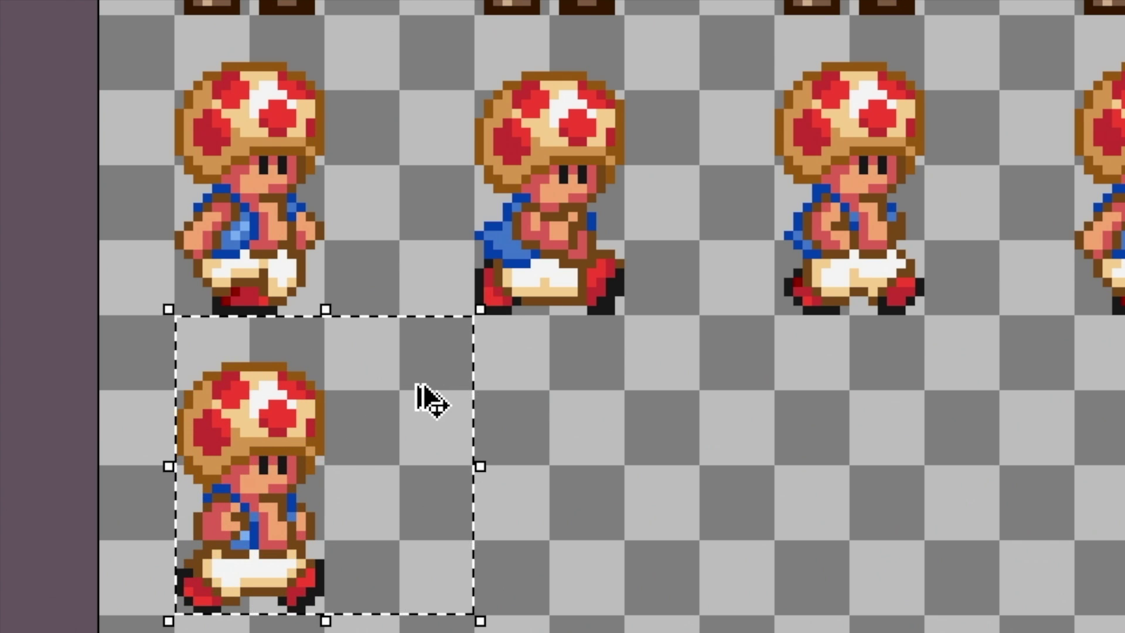
key(ctrl+d)
Copy the enlarged striding Toad into the row's other four frames, aligned with the Toads above, and save the file.
drag(154, 326, 343, 632)
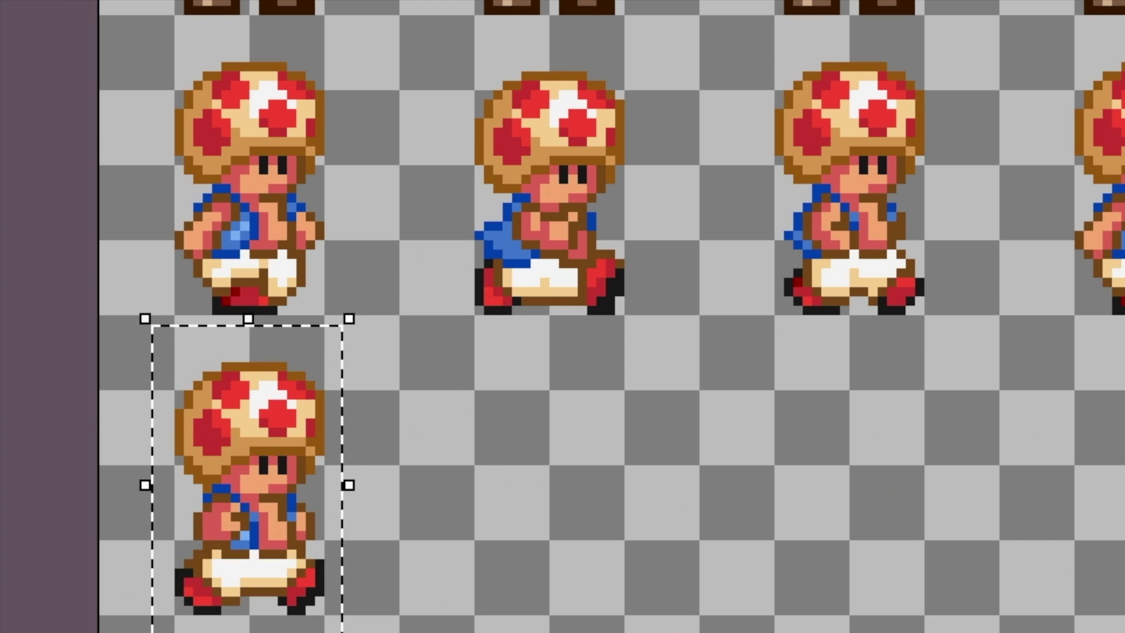
drag(271, 546, 559, 544)
ctrl+drag(577, 409, 726, 409)
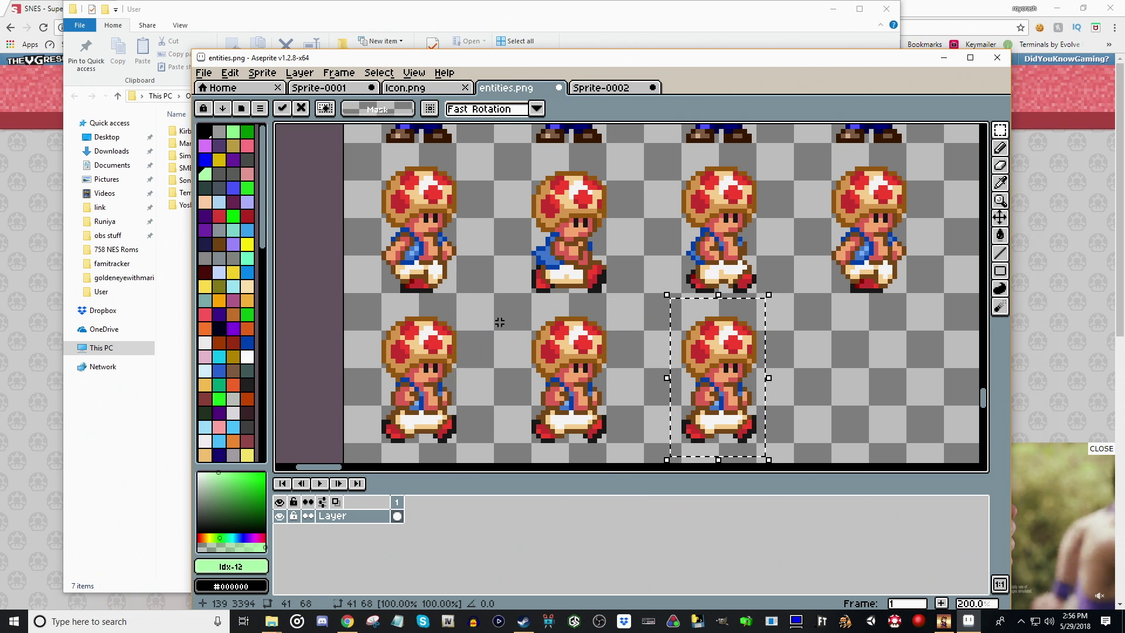
drag(367, 305, 768, 455)
ctrl+drag(627, 415, 926, 415)
drag(923, 415, 802, 379)
scroll(802, 379, down, 2)
key(ctrl+s)
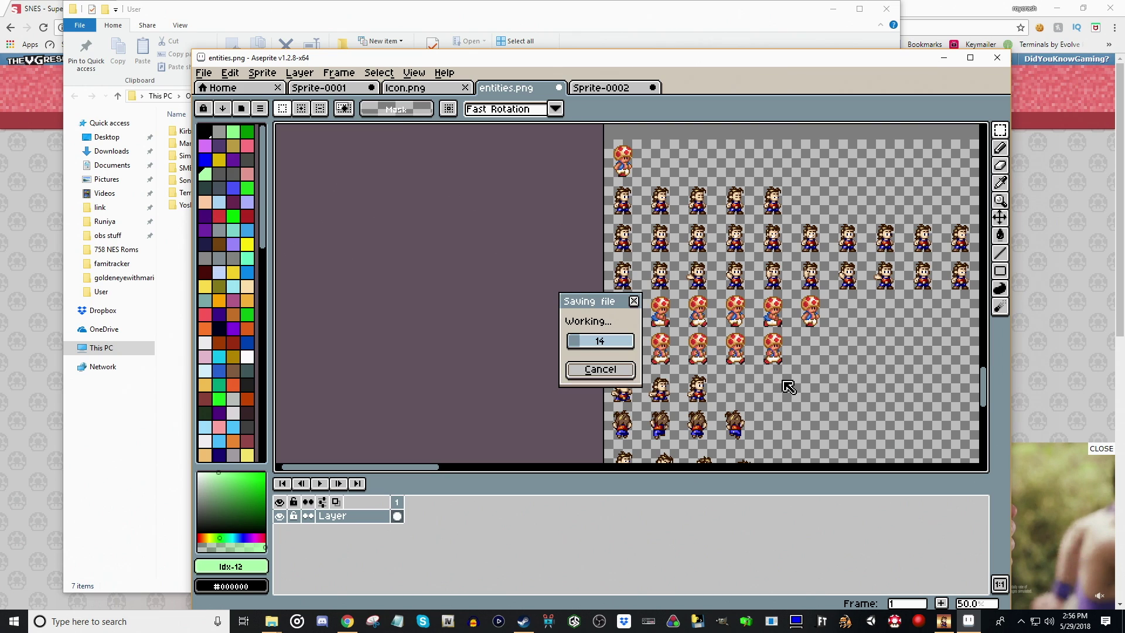
Select and copy the first Toad of the walking row in entities.png.
scroll(767, 391, up, 4)
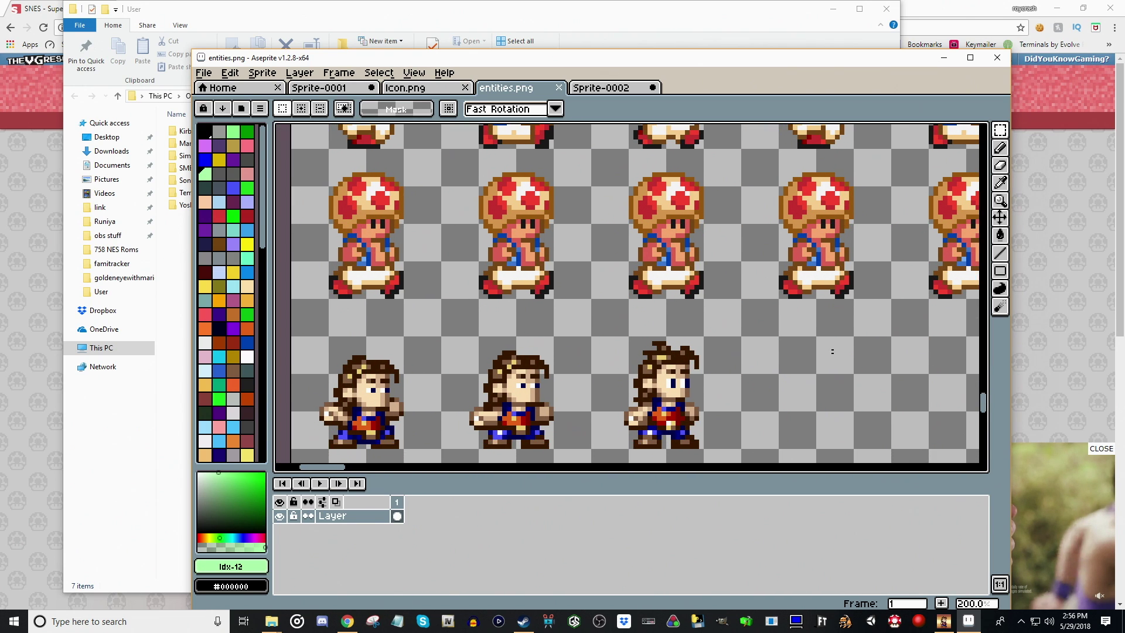
scroll(799, 304, down, 2)
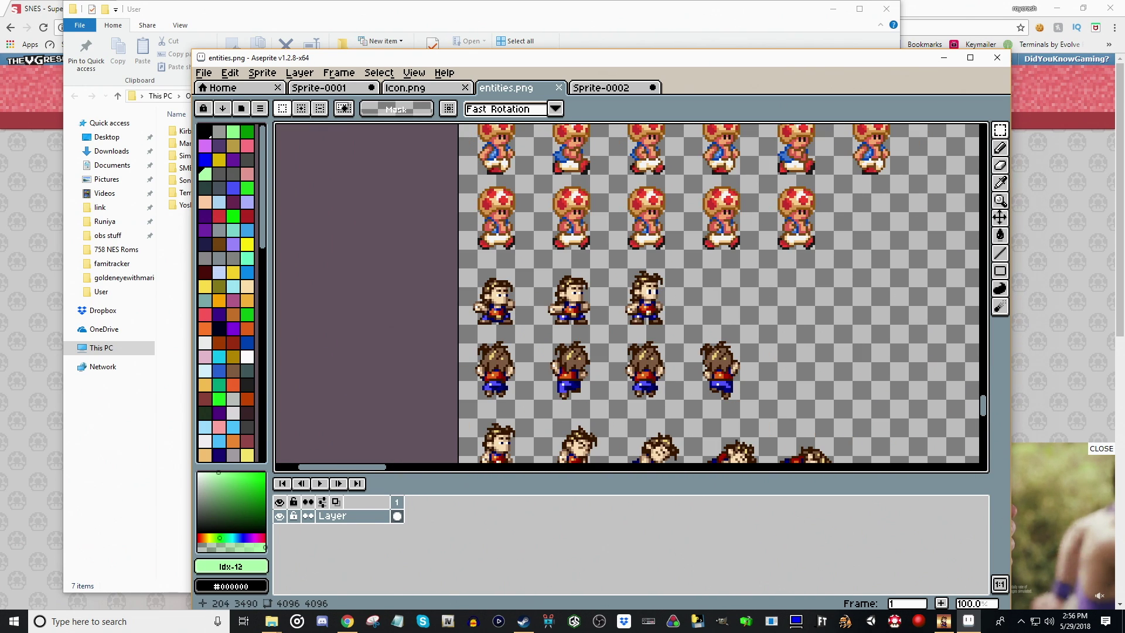
scroll(582, 229, down, 1)
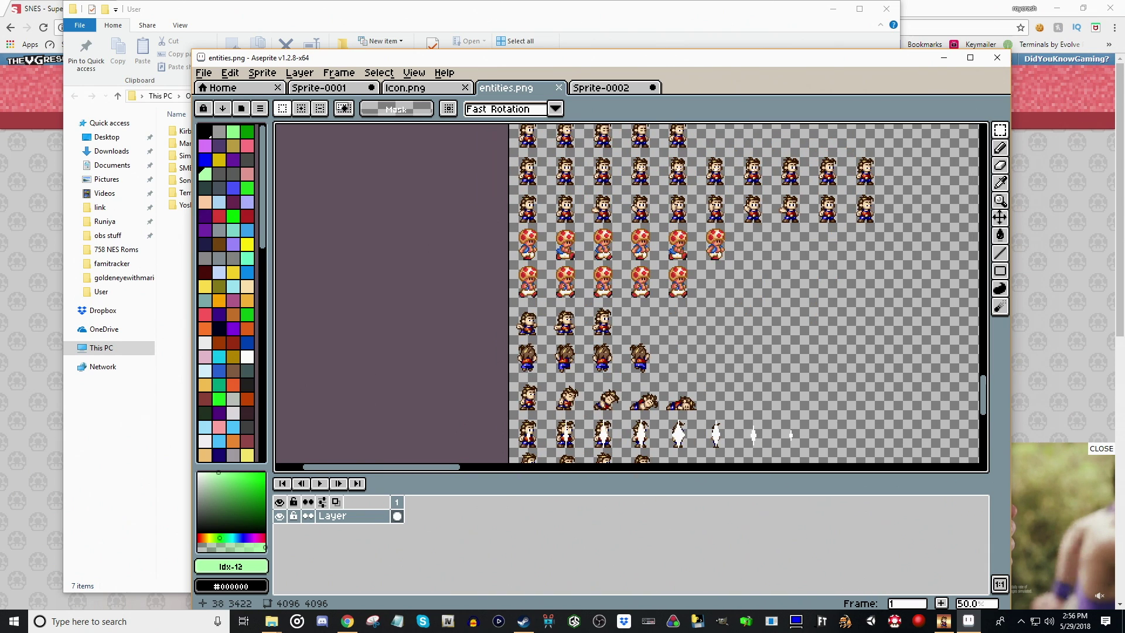
scroll(514, 239, up, 2)
drag(515, 183, 612, 327)
Delete the three original frames below the striding Toad row and paste the copied Toad as that row's first frame.
scroll(683, 344, down, 1)
drag(667, 428, 655, 241)
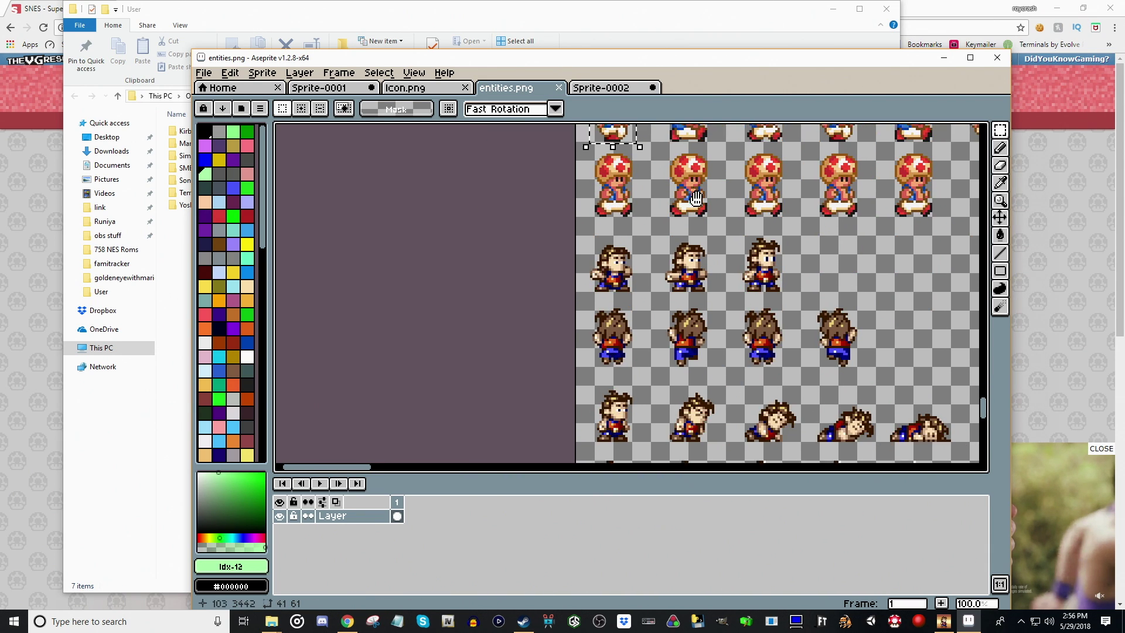
scroll(653, 296, up, 1)
drag(619, 186, 578, 241)
drag(470, 208, 887, 331)
key(Delete)
key(ctrl+v)
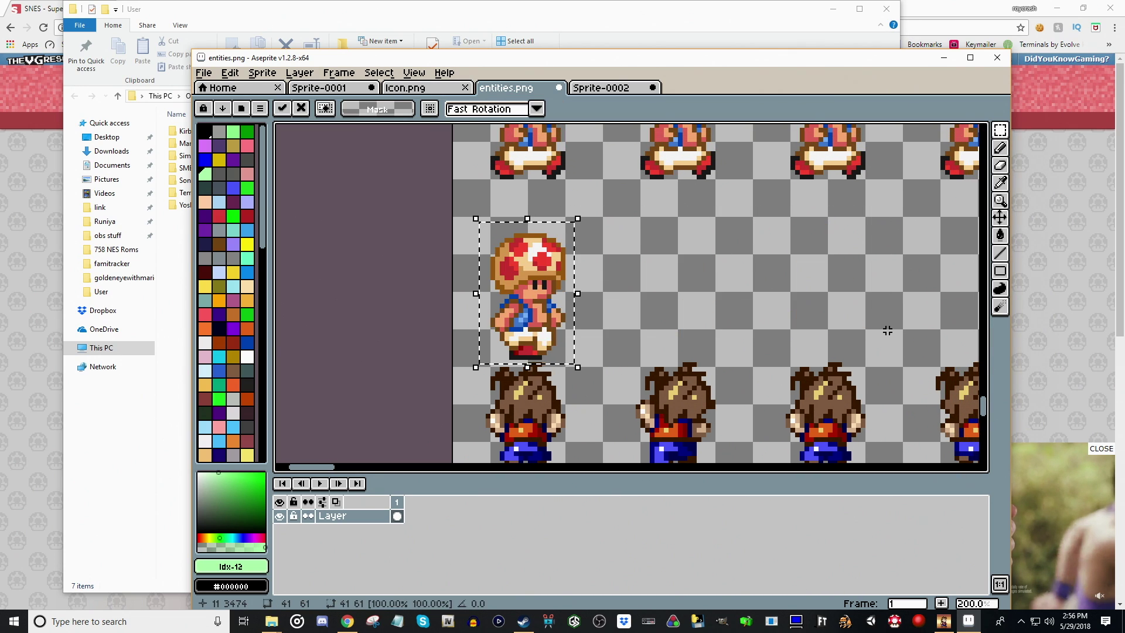
drag(559, 346, 559, 315)
Paste the same Toad as the row's second and third frames, aligned with the first, and save entities.png.
key(ctrl+v)
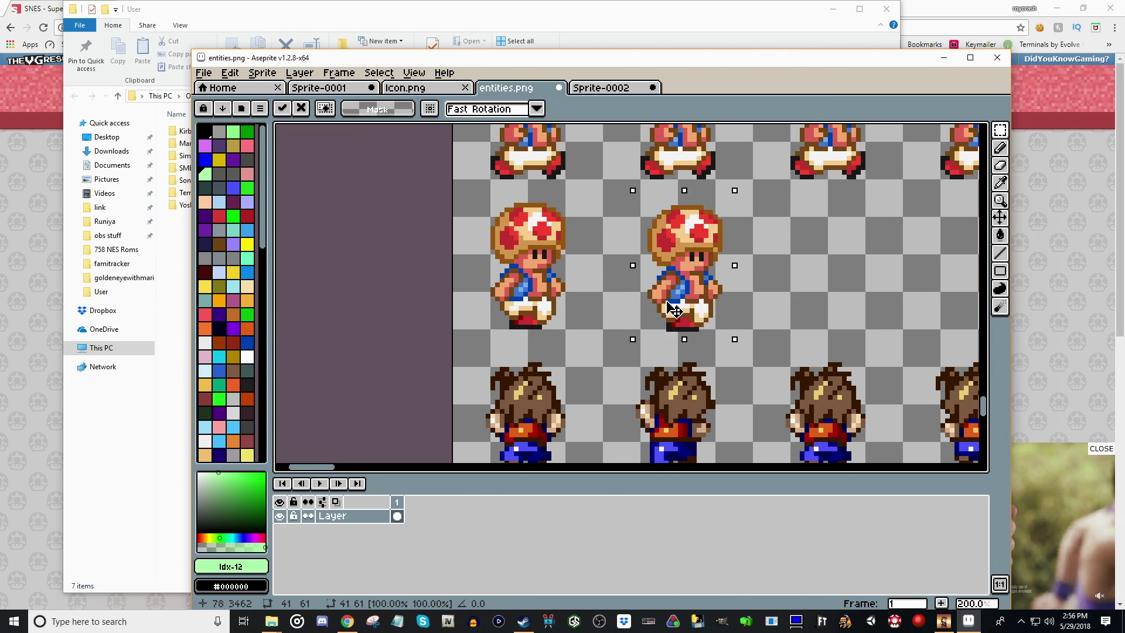
key(ctrl+z)
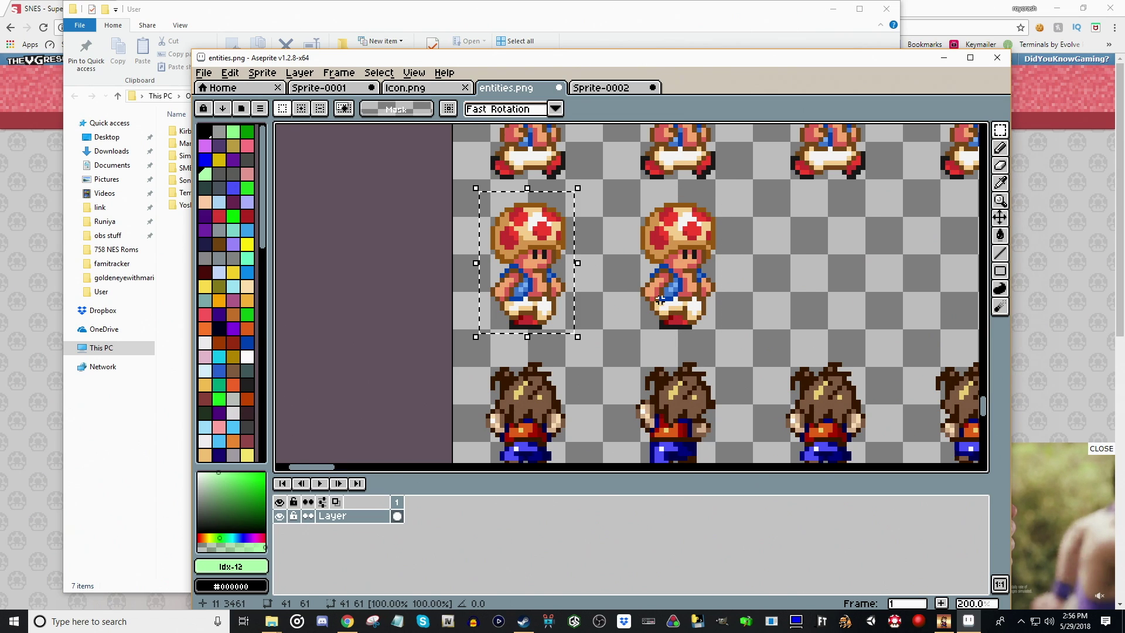
key(ctrl+v)
drag(530, 300, 829, 302)
key(ctrl+s)
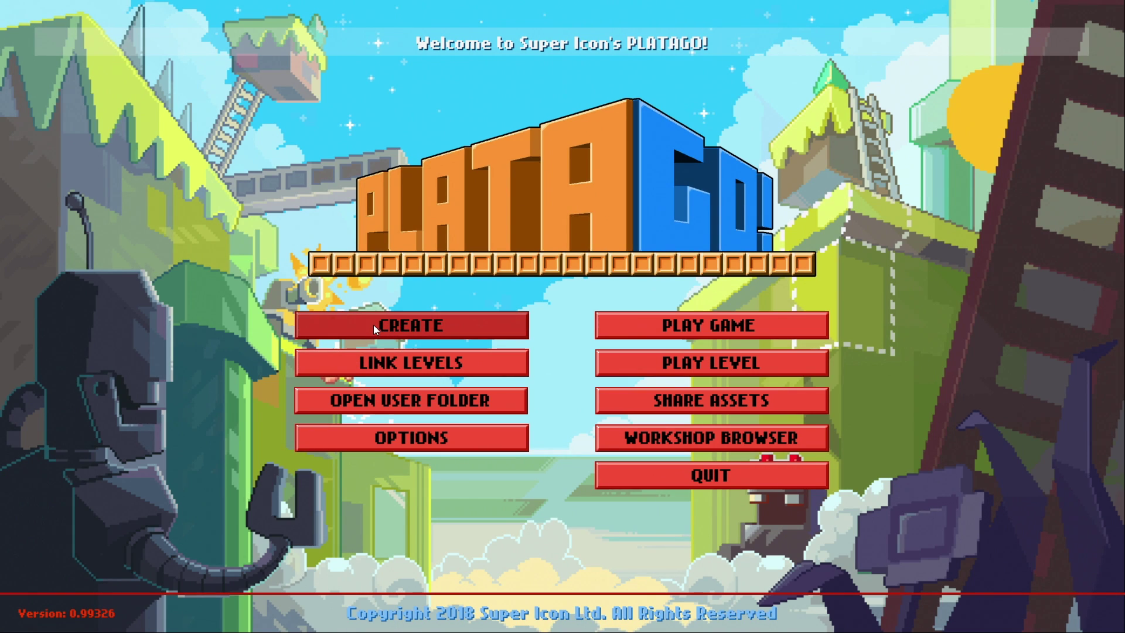
Switch to PlataGO, open the level editor and draw a brown ground block six tiles wide, two tiles past the existing ground.
click(373, 324)
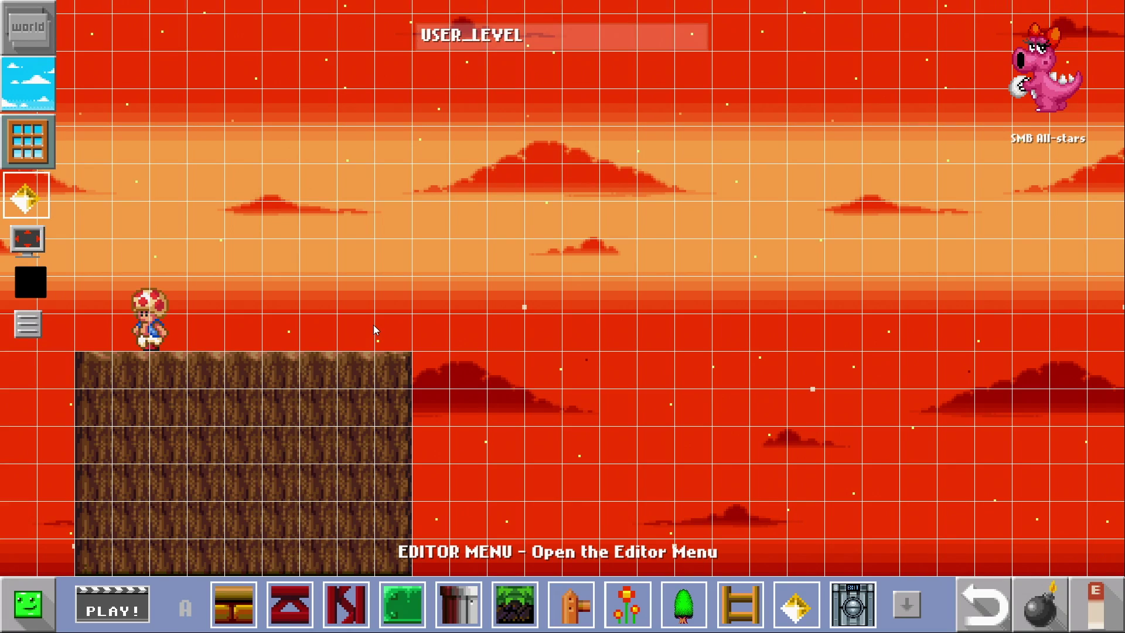
click(514, 603)
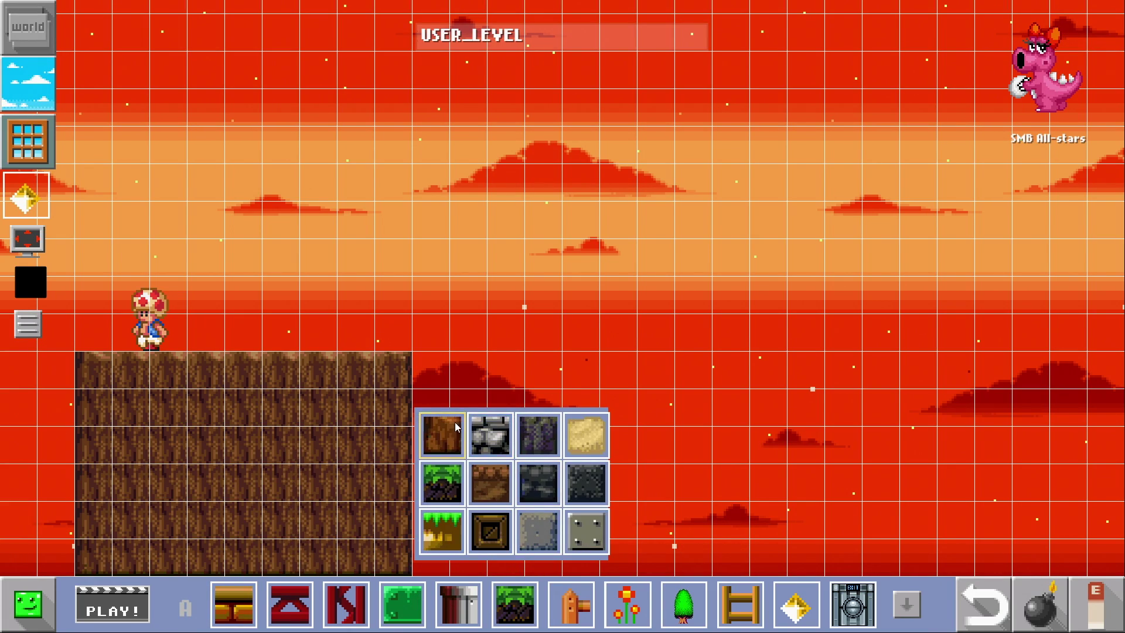
click(490, 432)
mouse_move(553, 373)
mouse_down()
mouse_move(720, 417)
mouse_move(706, 553)
mouse_up()
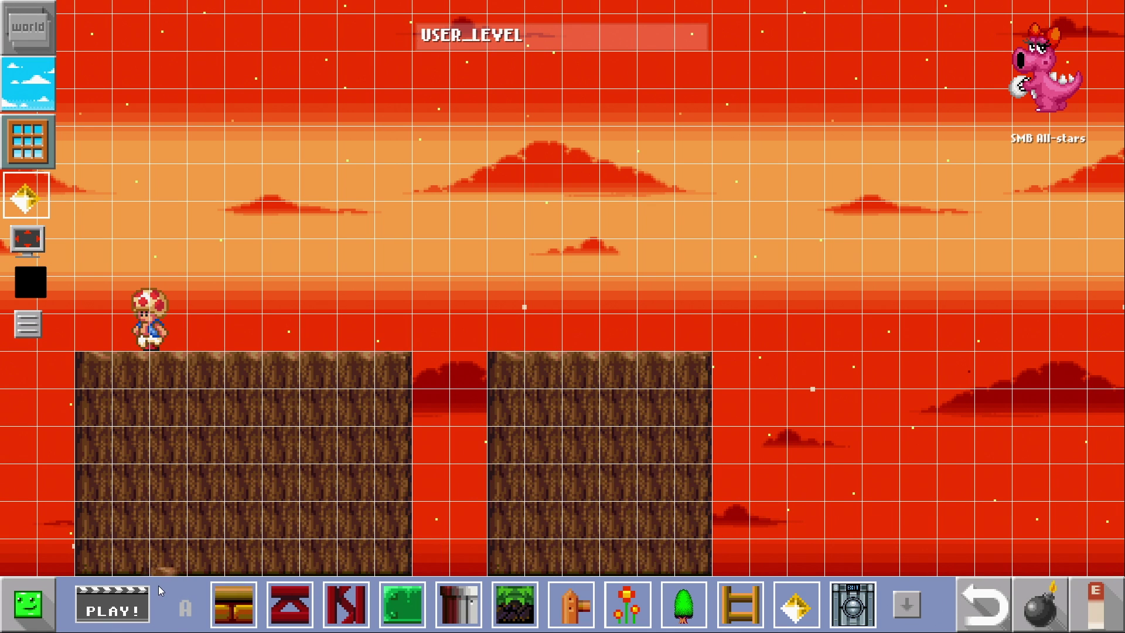
Play-test the level, running and jumping in both directions to check Toad's movement animations.
click(106, 609)
key(Right)
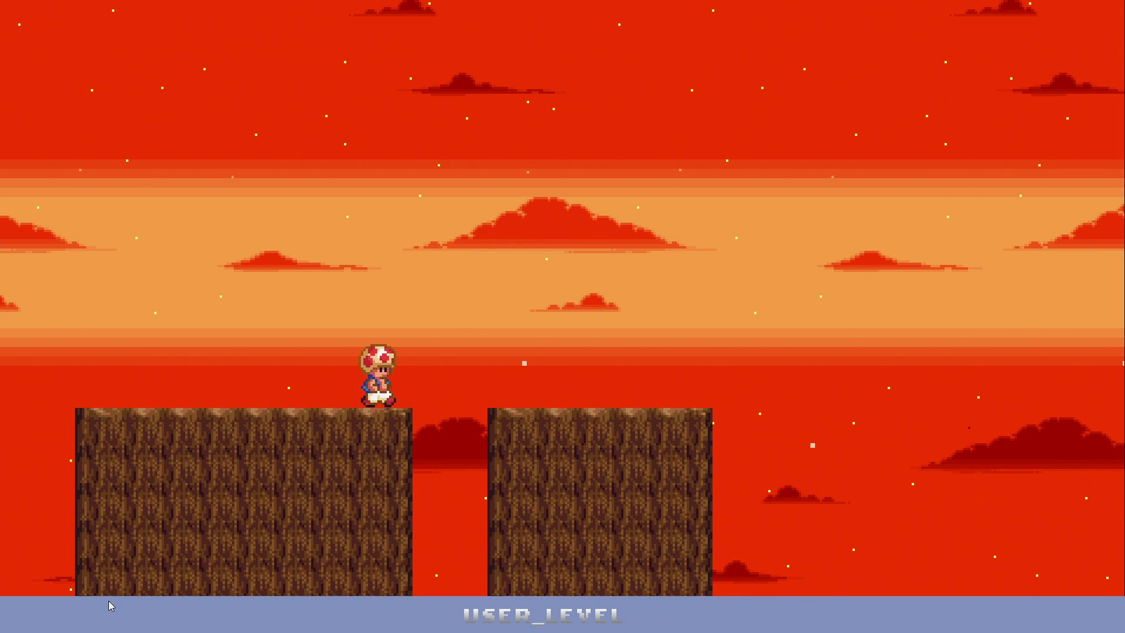
key(space)
key(Left)
key(space)
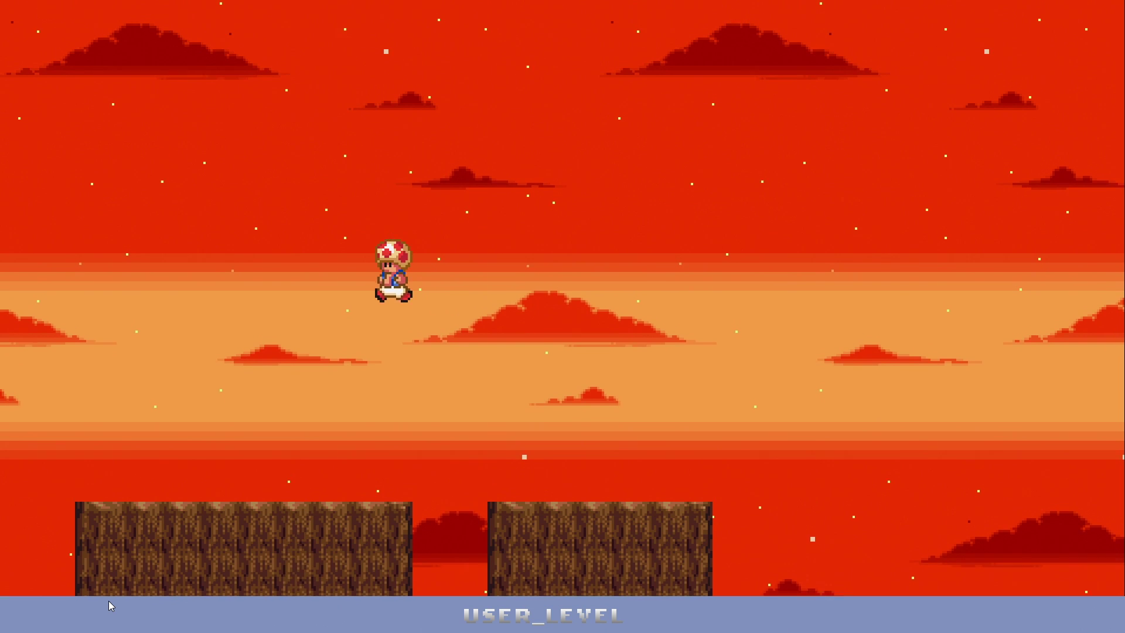
key(Left)
key(Right)
key(space)
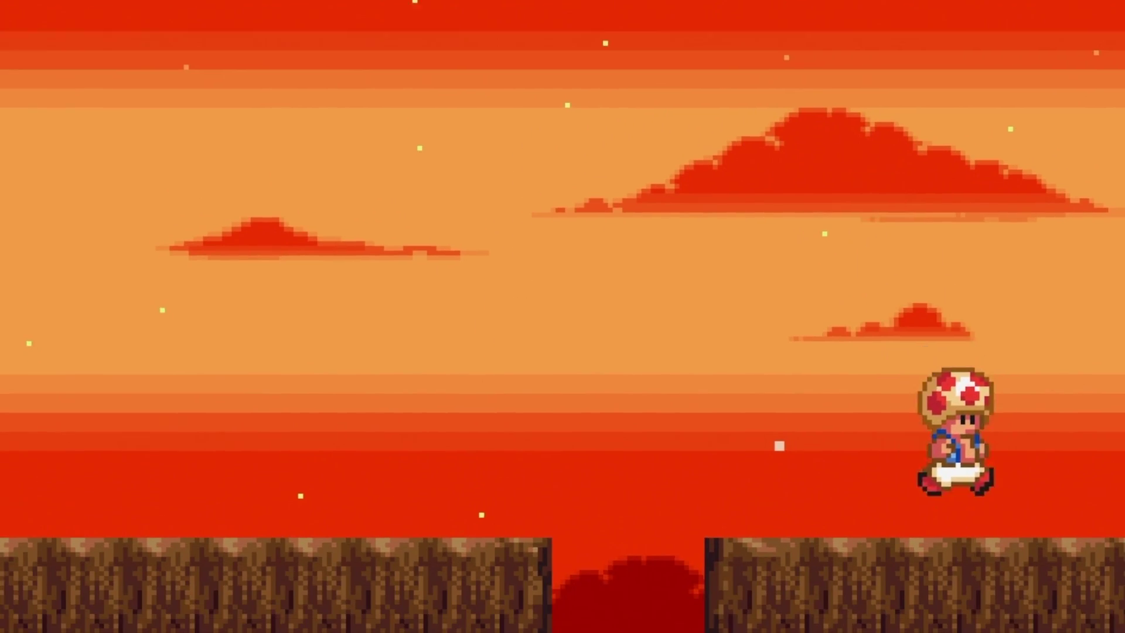
key(Left)
key(space)
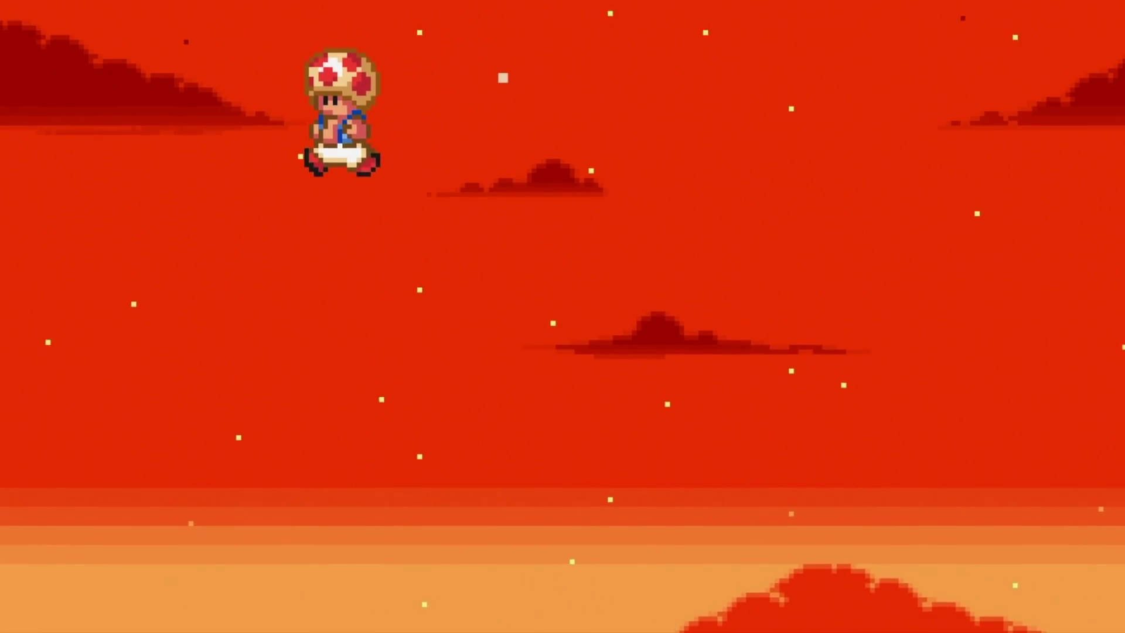
key(Right)
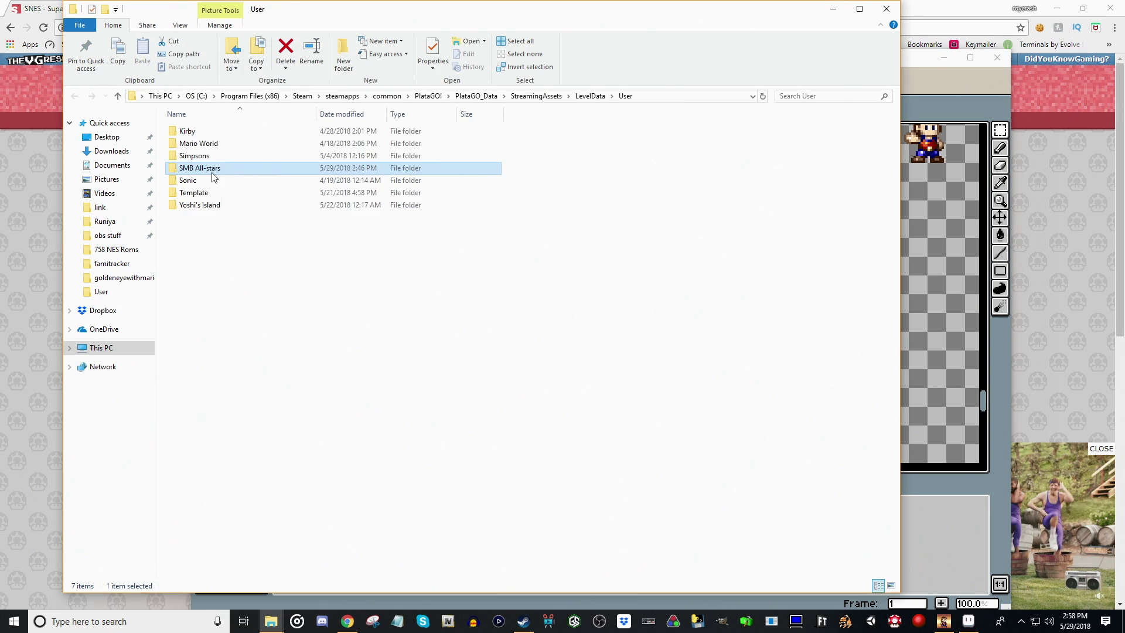
Open tiles.png from the SMB All-stars theme folder in Aseprite and bring the sky background columns into view.
double_click(212, 173)
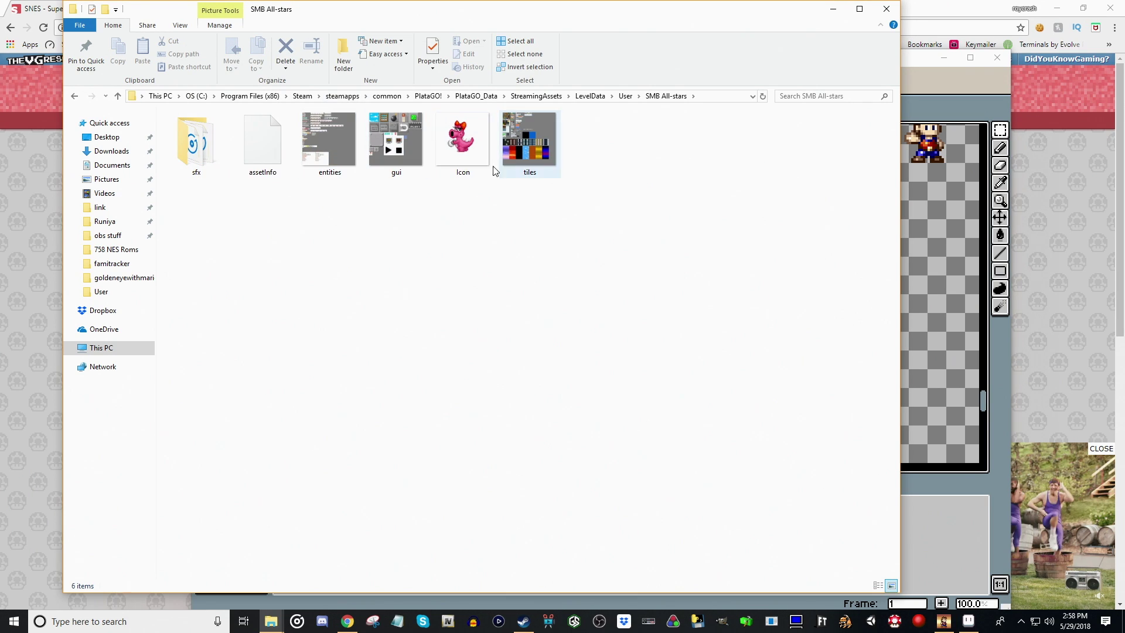
drag(527, 152, 924, 316)
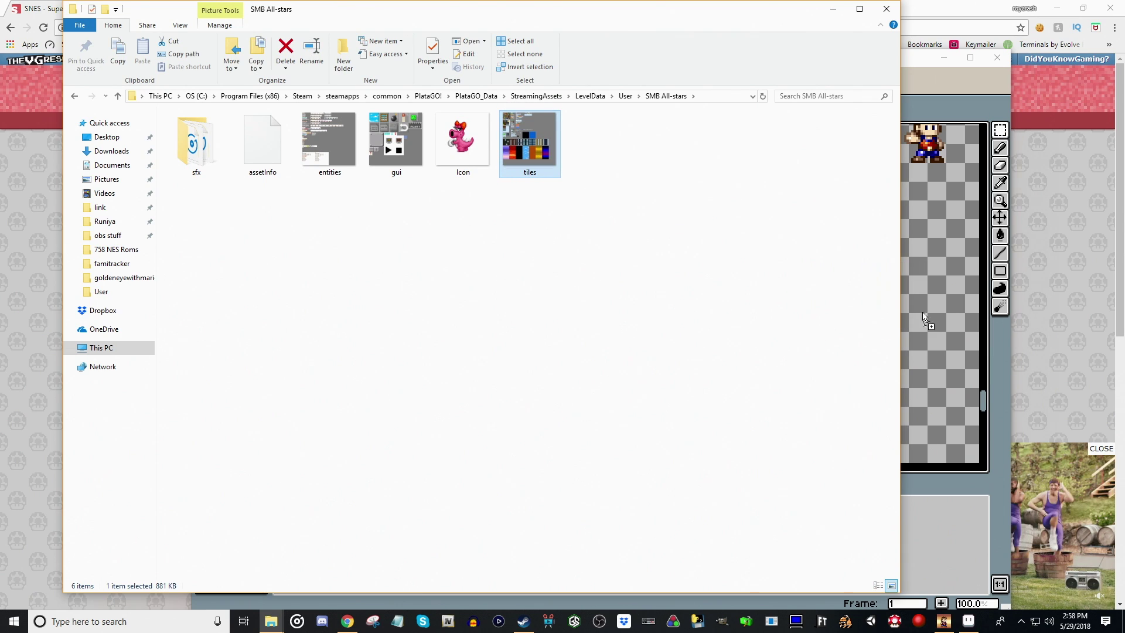
click(952, 101)
scroll(516, 330, down, 6)
drag(520, 342, 740, 122)
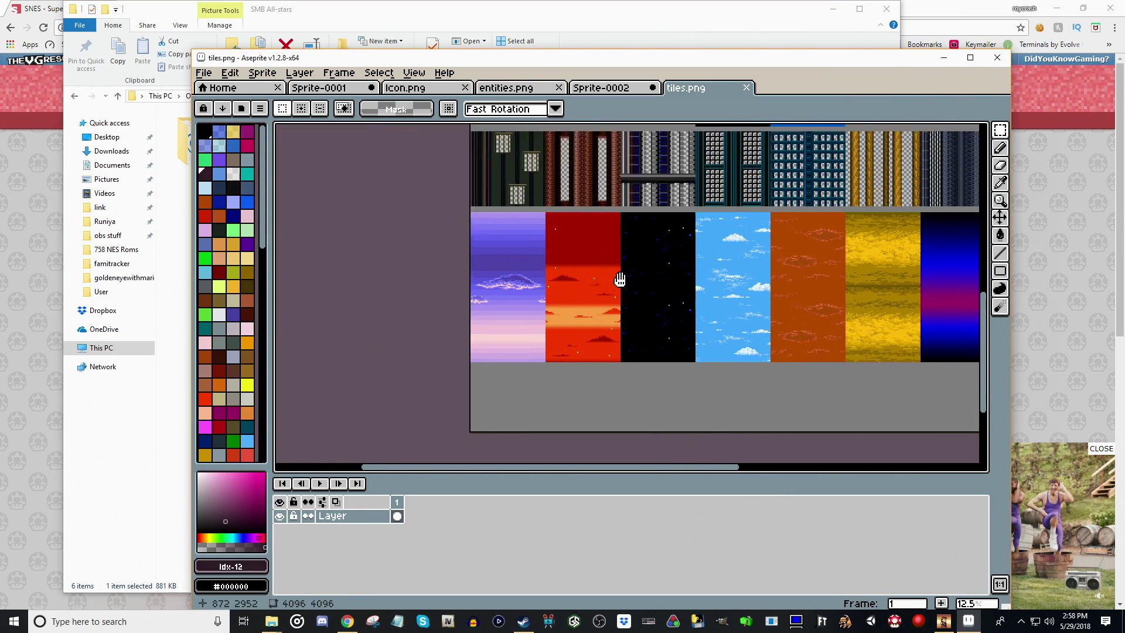
scroll(626, 286, up, 2)
scroll(632, 292, down, 1)
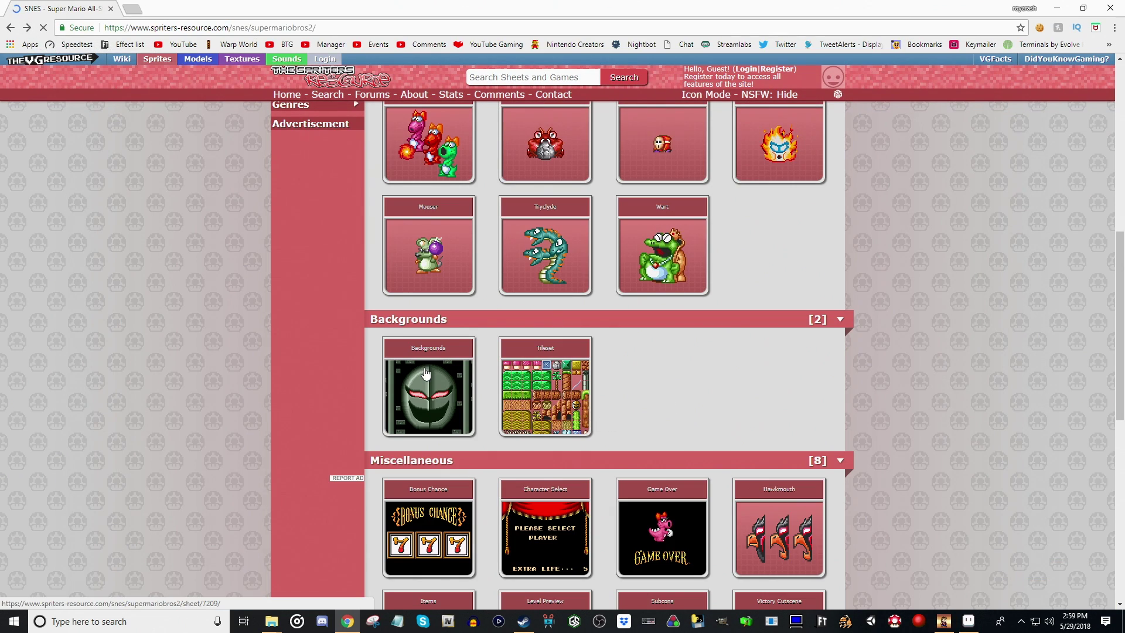
Open the Backgrounds sheet on the Super Mario Bros. 2 page of The Spriters Resource and copy its image.
click(425, 377)
right_click(572, 265)
click(630, 309)
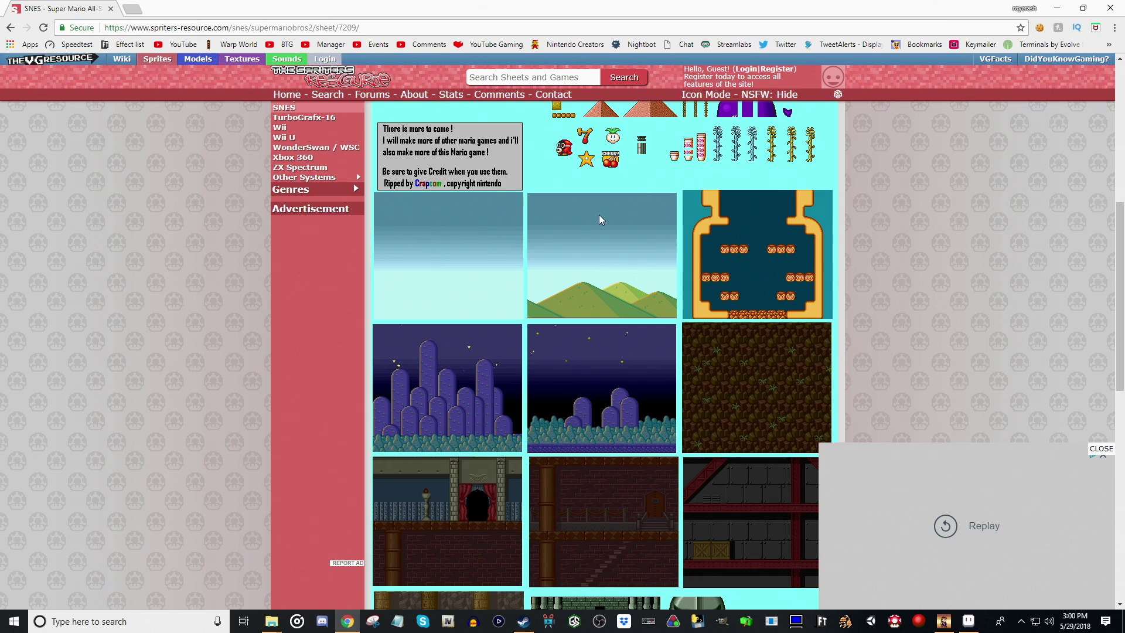
right_click(586, 278)
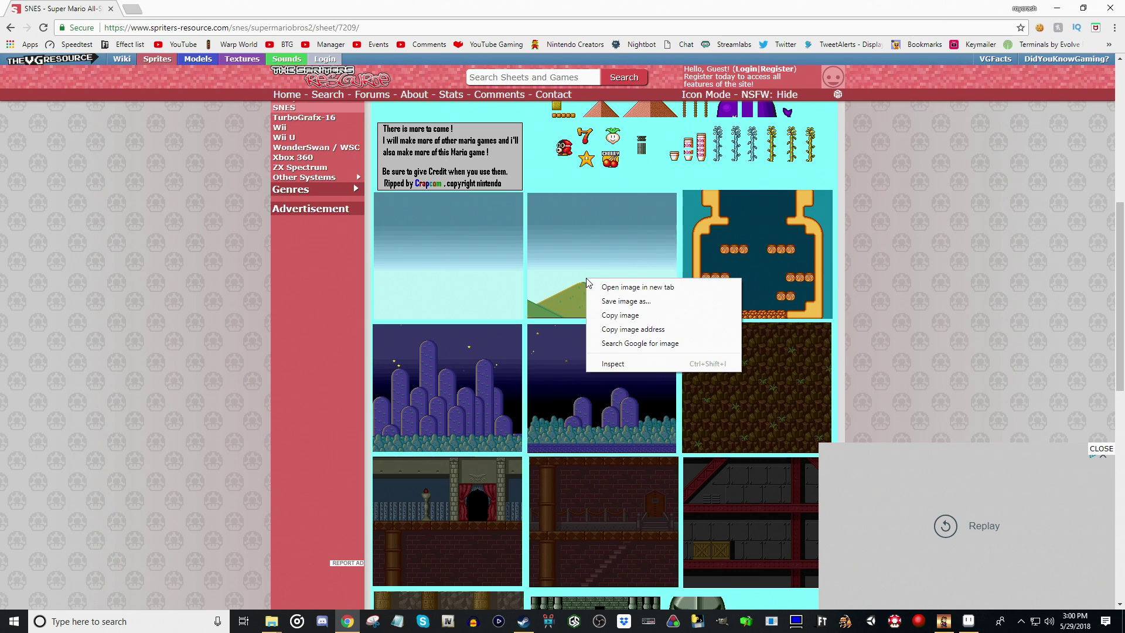
click(627, 310)
Create a new 797 x 1499 sprite in Aseprite and paste the copied backgrounds sheet into it.
click(967, 622)
click(204, 73)
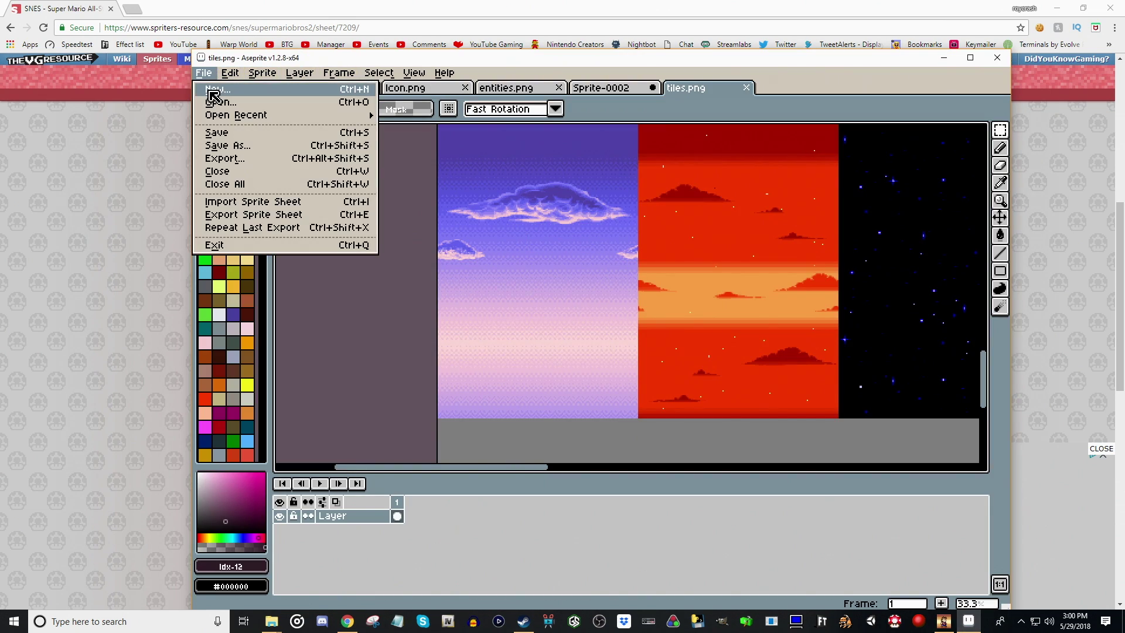
click(275, 95)
click(564, 445)
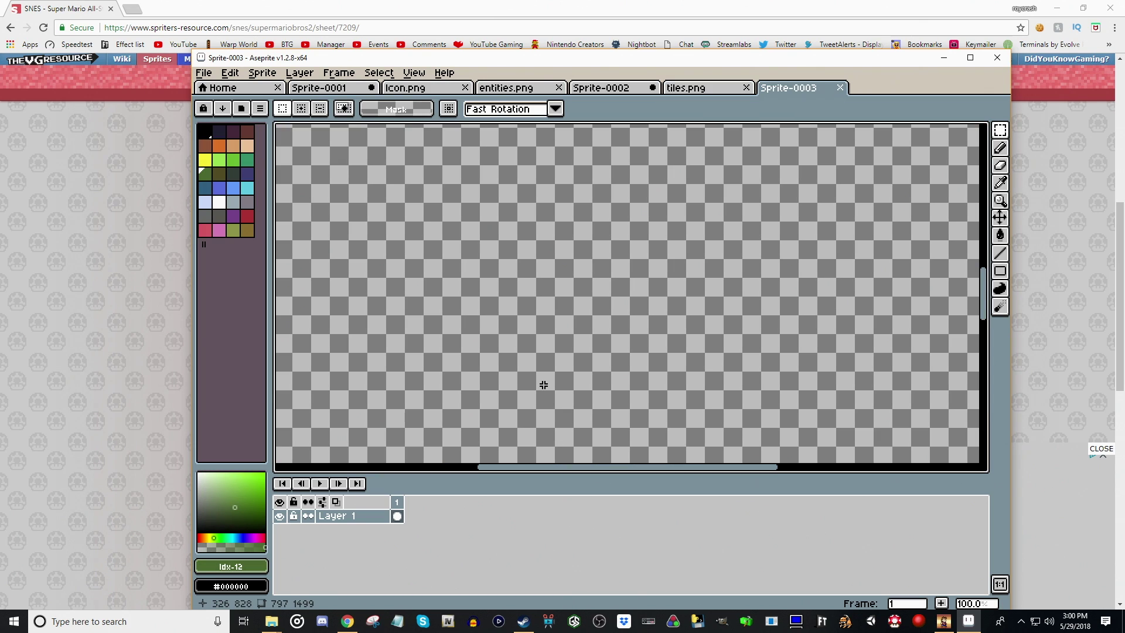
key(ctrl+v)
scroll(602, 304, down, 3)
scroll(592, 304, up, 2)
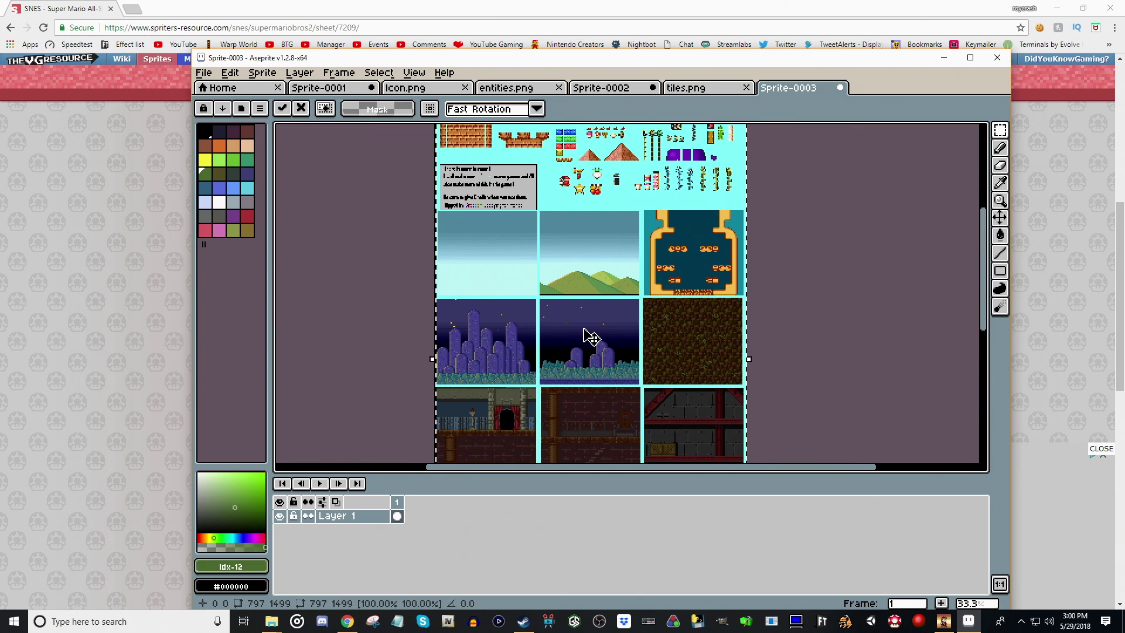
key(Return)
Select and copy the 255 x 213 green hills background without its black bottom line.
scroll(489, 205, up, 4)
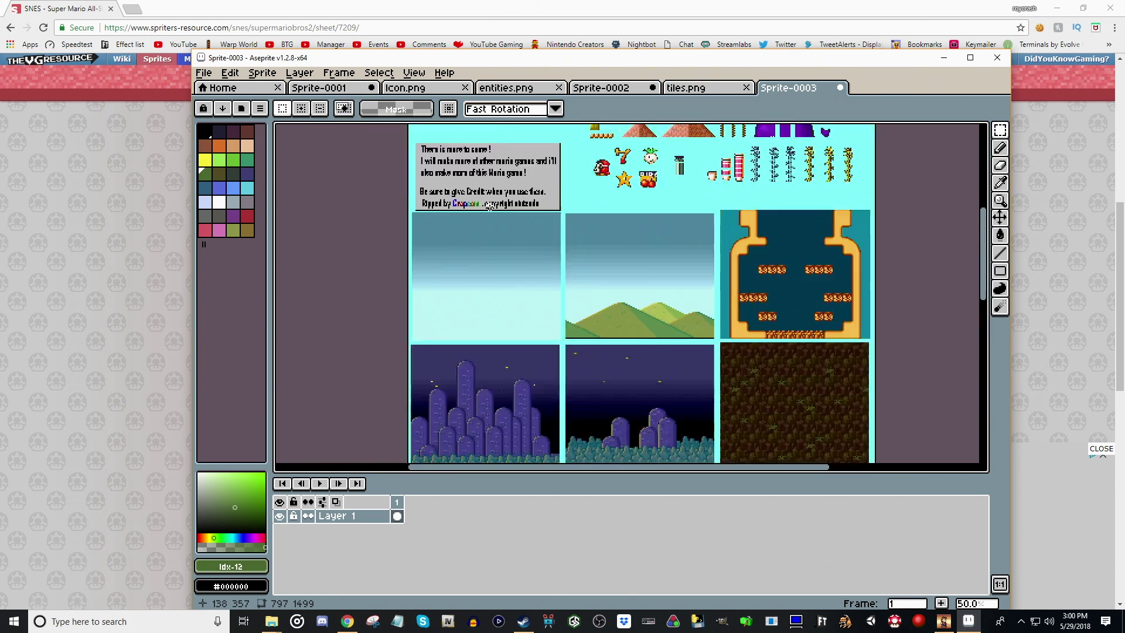
drag(495, 250, 585, 410)
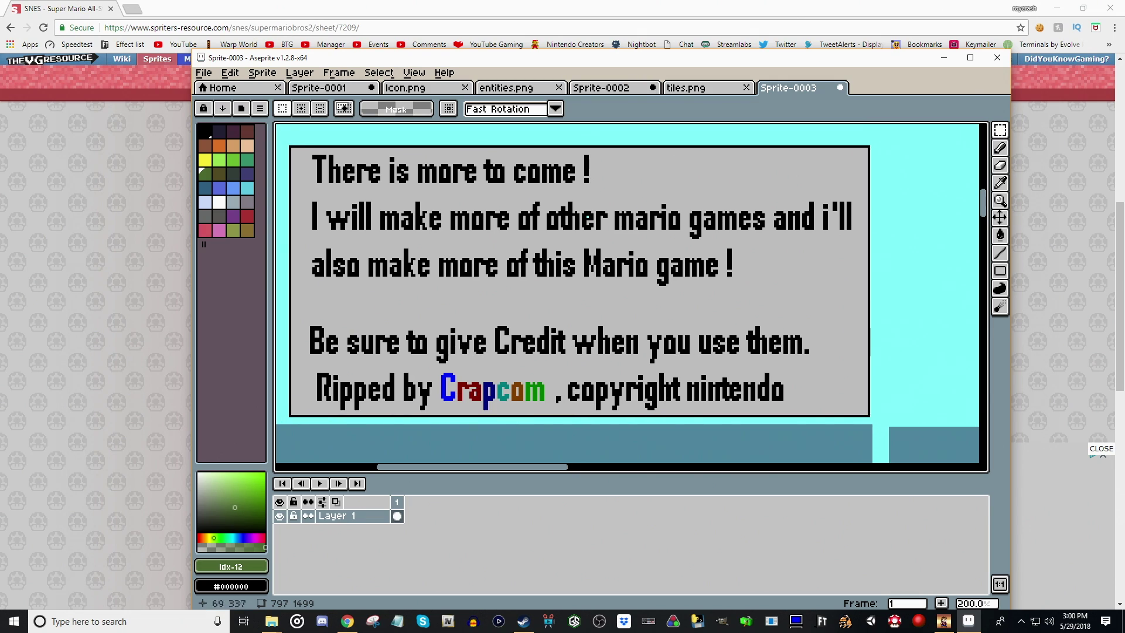
scroll(629, 258, down, 4)
scroll(630, 258, up, 3)
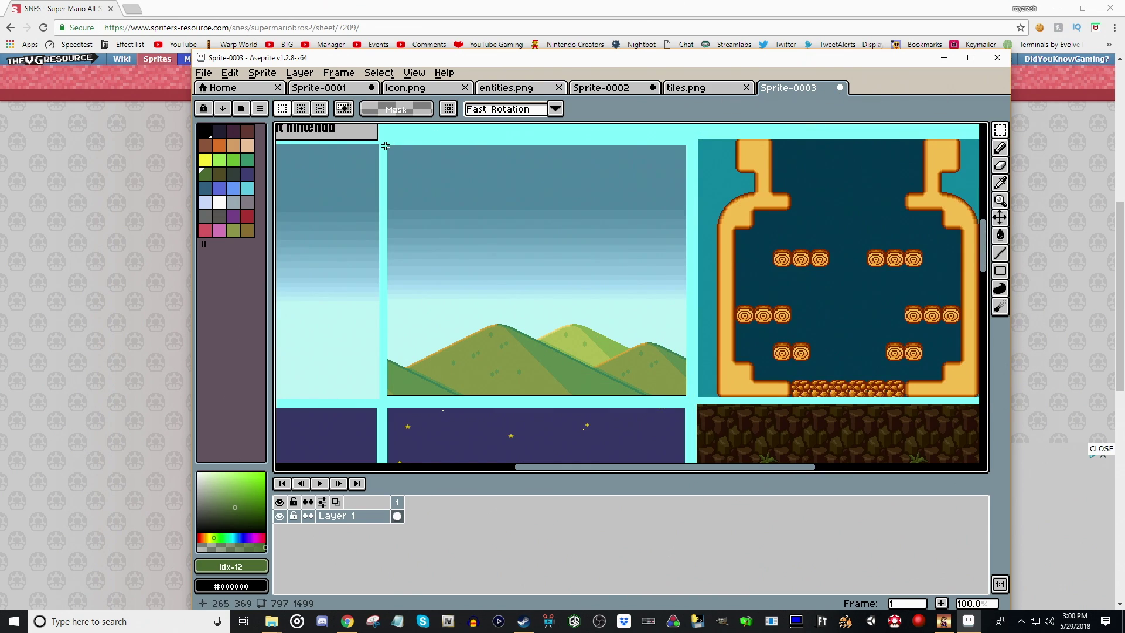
scroll(387, 147, up, 2)
drag(385, 144, 798, 415)
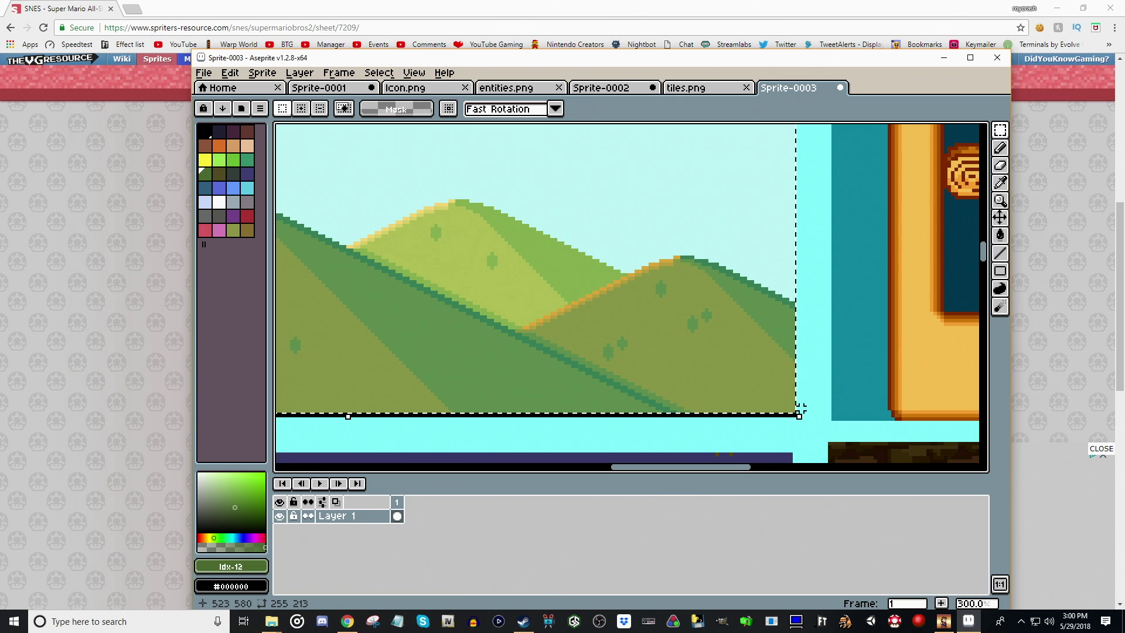
Paste the hills background into tiles.png over the lower part of the purple sky column.
click(695, 88)
scroll(522, 266, down, 2)
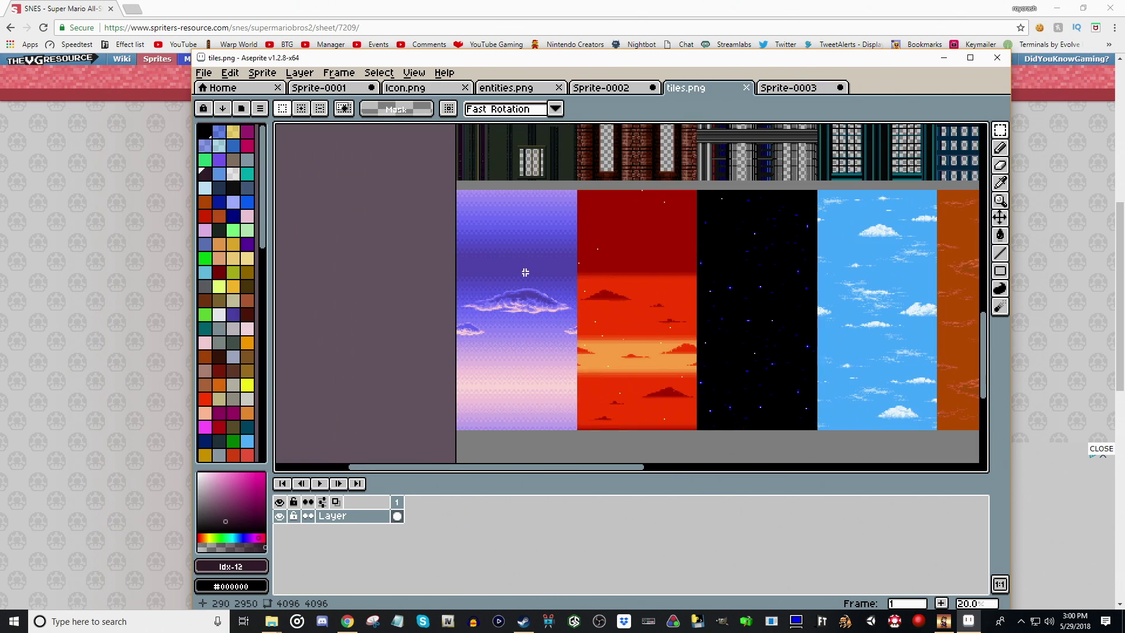
scroll(521, 271, up, 1)
drag(526, 324, 610, 231)
scroll(586, 317, up, 2)
drag(590, 314, 617, 210)
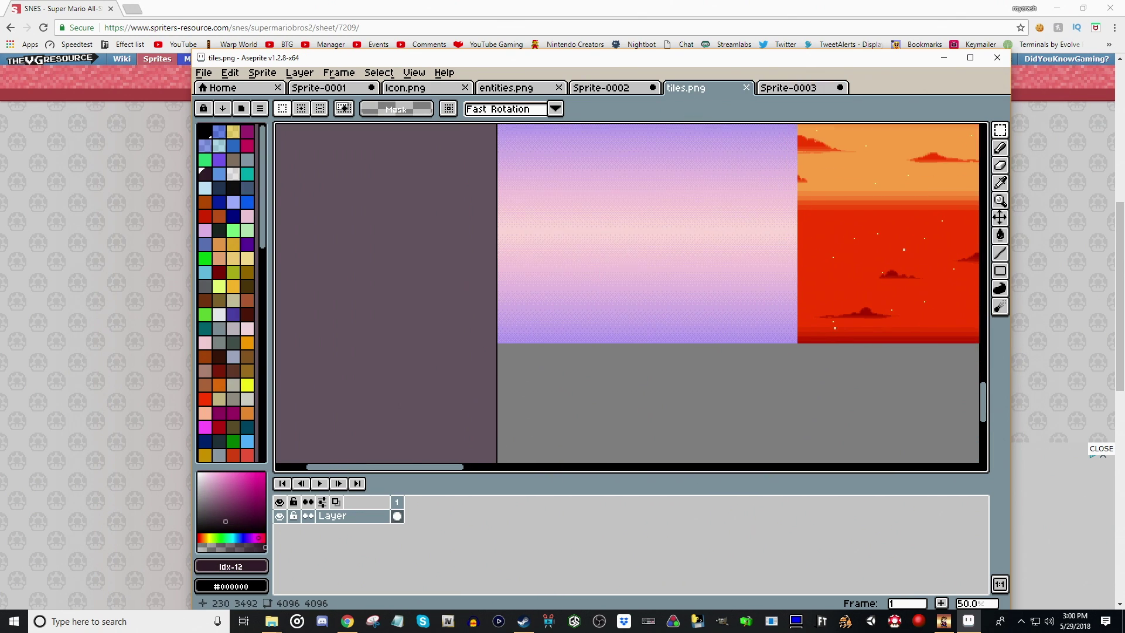
key(ctrl+v)
drag(733, 334, 605, 316)
Align the pasted hills background with the bottom-left corner of the purple sky column.
scroll(605, 328, up, 2)
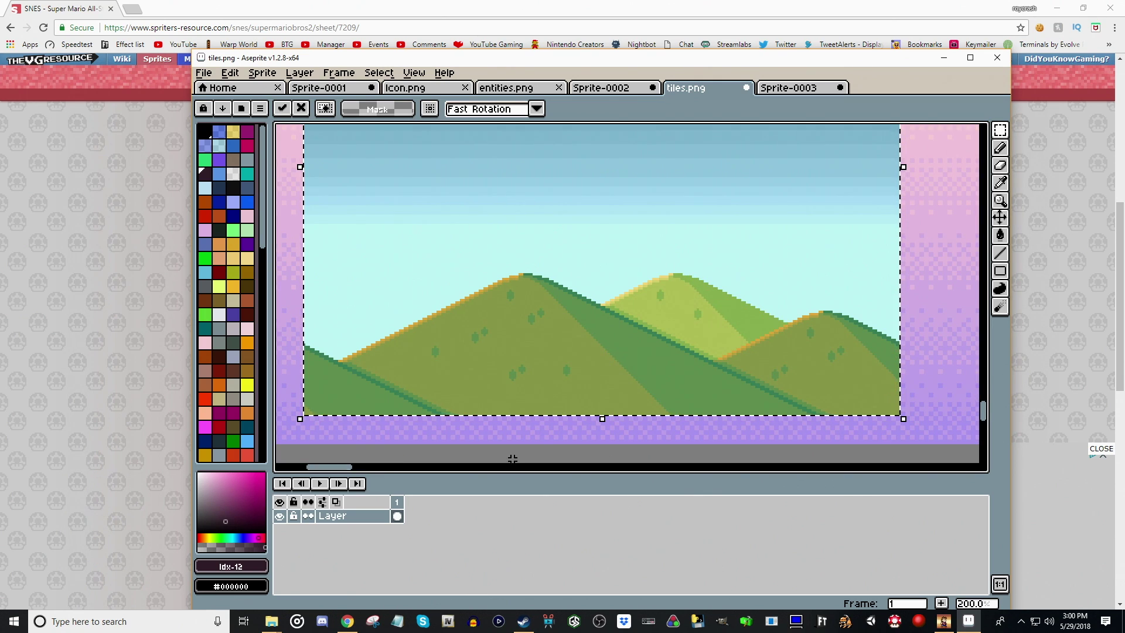
drag(545, 439, 603, 385)
drag(569, 332, 528, 346)
drag(472, 406, 615, 395)
drag(585, 329, 510, 342)
scroll(709, 334, down, 2)
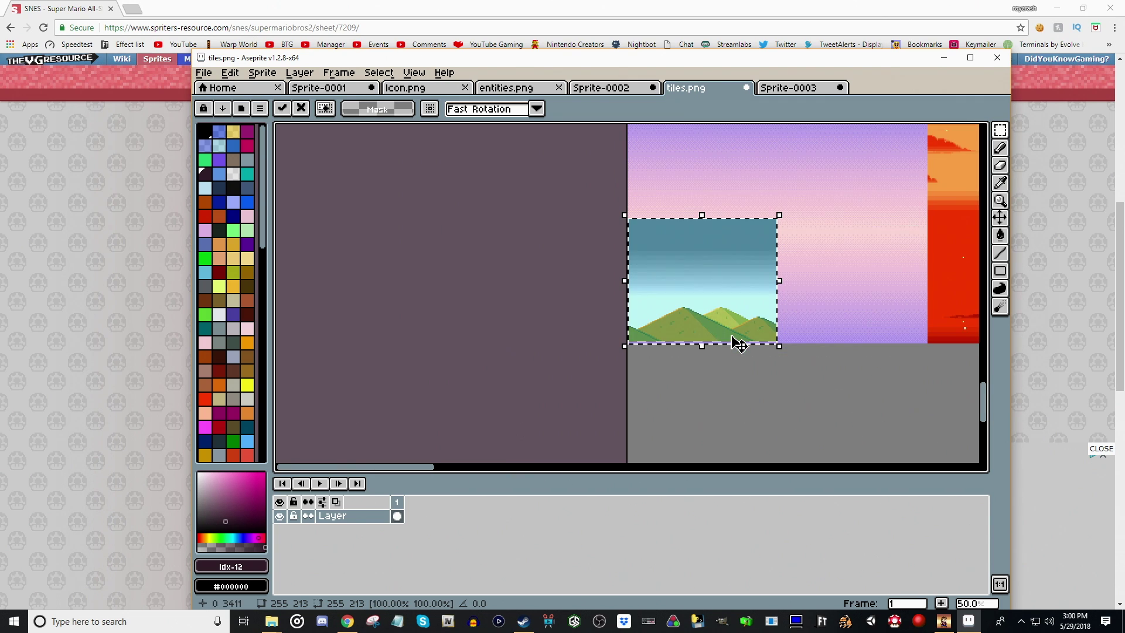
Enlarge the pasted hills background to the full width of the purple sky column and apply it.
drag(854, 295, 680, 397)
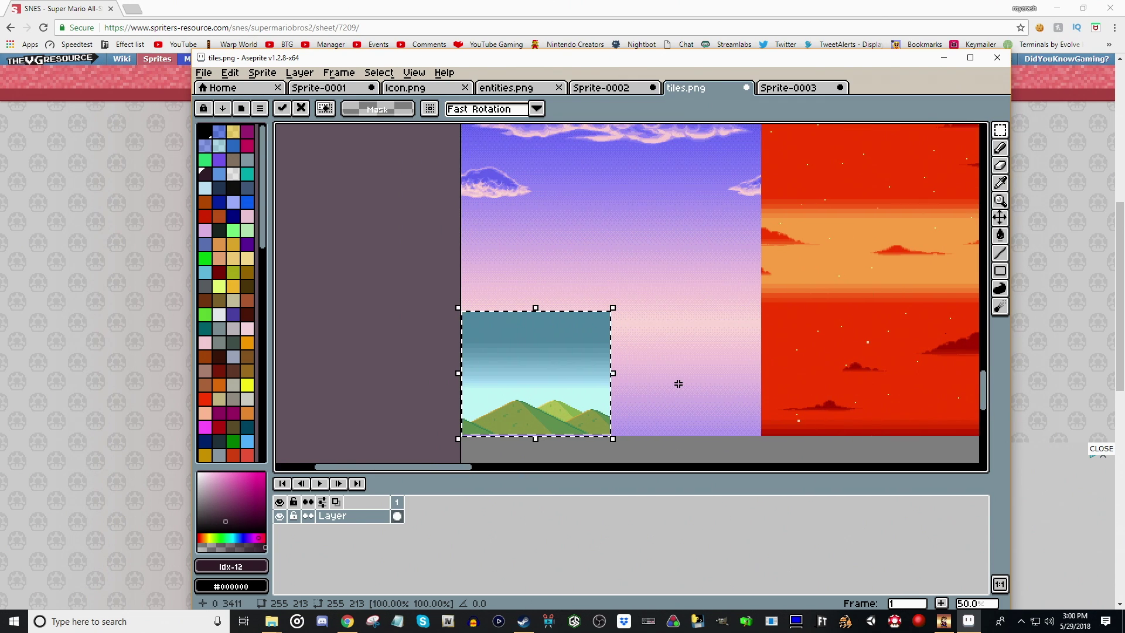
scroll(614, 414, up, 2)
scroll(619, 423, down, 1)
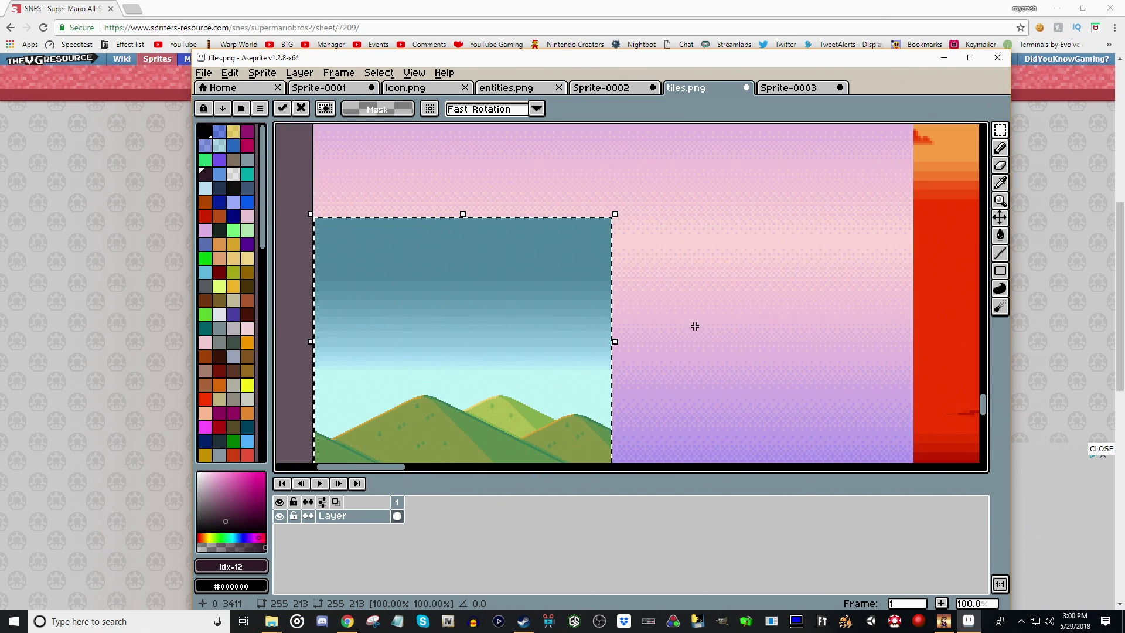
drag(688, 287, 571, 411)
scroll(515, 327, down, 1)
scroll(536, 327, up, 1)
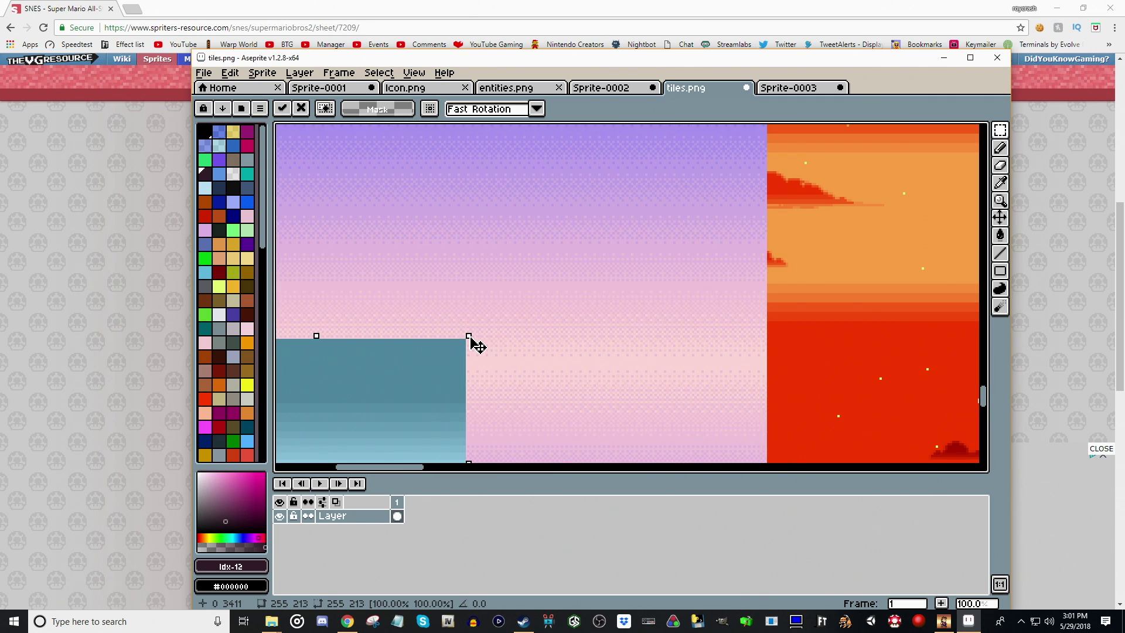
drag(471, 338, 820, 138)
click(820, 141)
Select the remaining 512 x 595 purple sky area above the hills background and delete it.
scroll(668, 291, down, 1)
scroll(681, 283, up, 3)
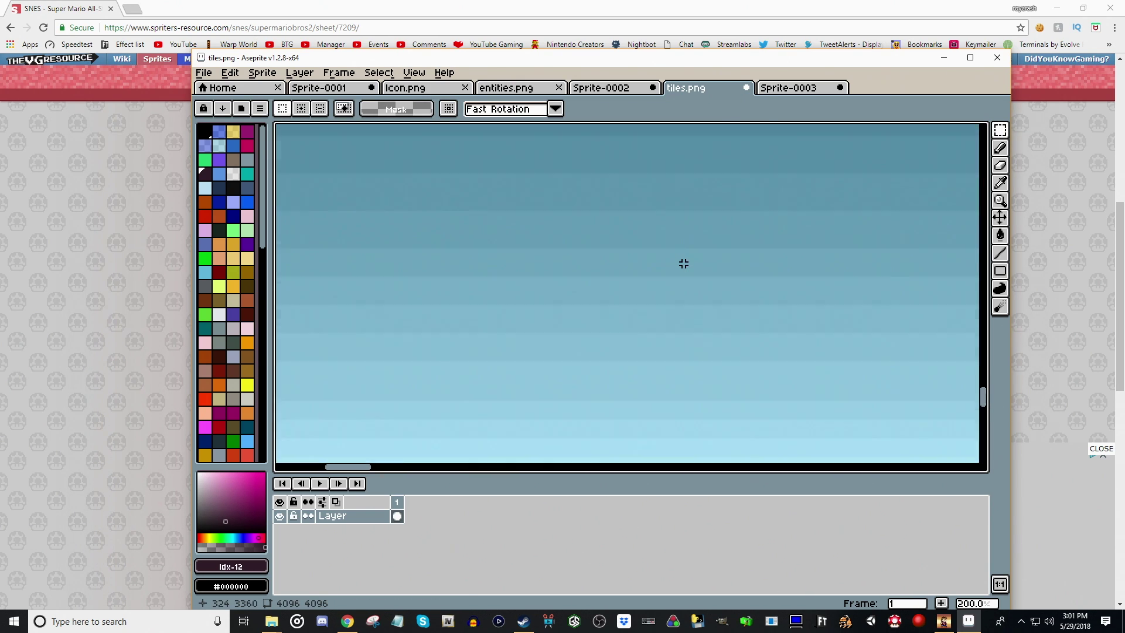
scroll(683, 263, down, 5)
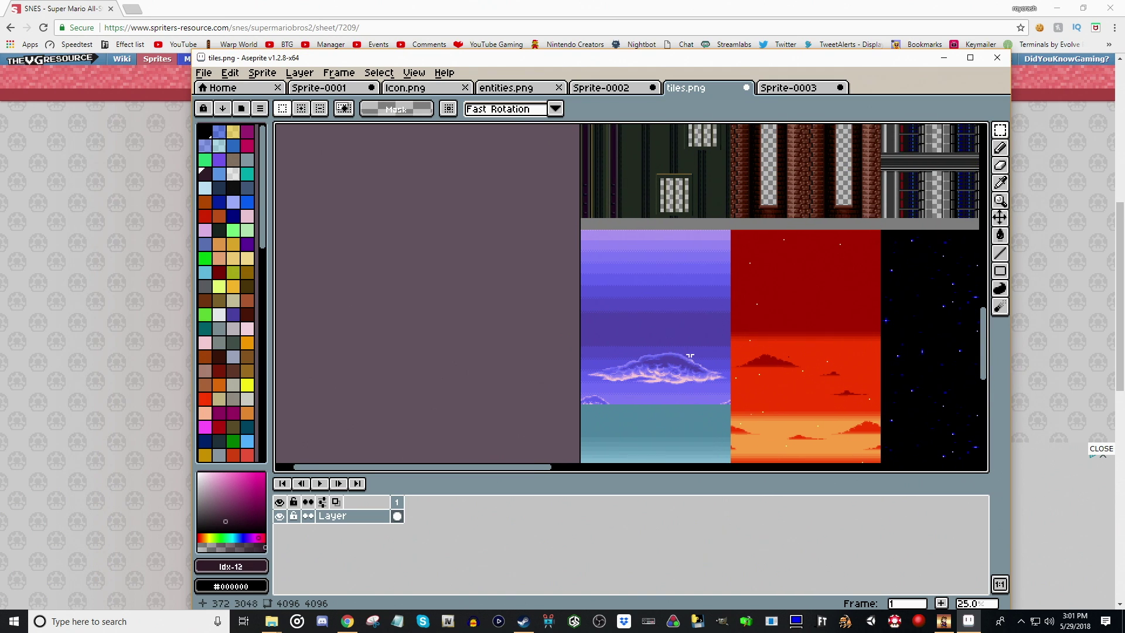
scroll(647, 241, up, 5)
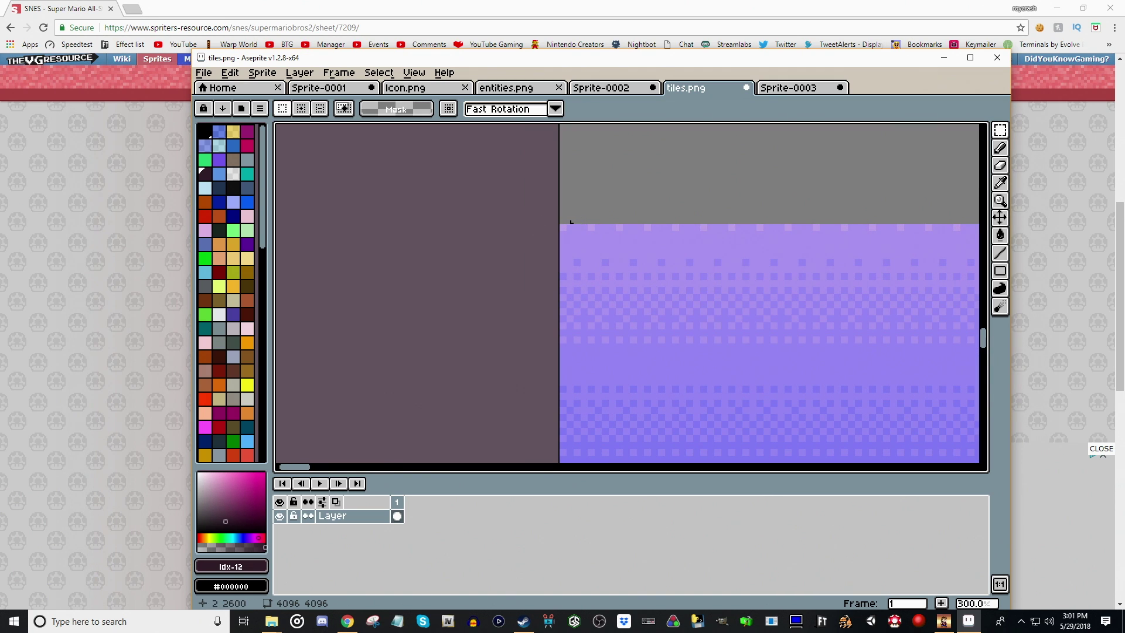
drag(561, 225, 884, 289)
scroll(845, 449, down, 2)
scroll(878, 282, up, 2)
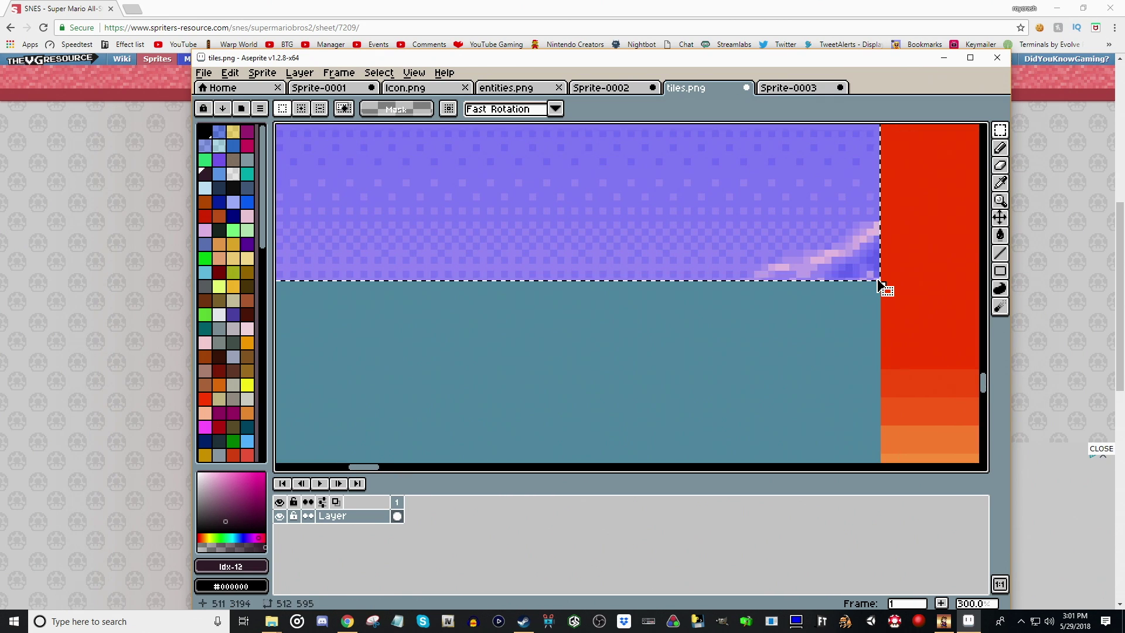
key(Delete)
scroll(850, 268, down, 3)
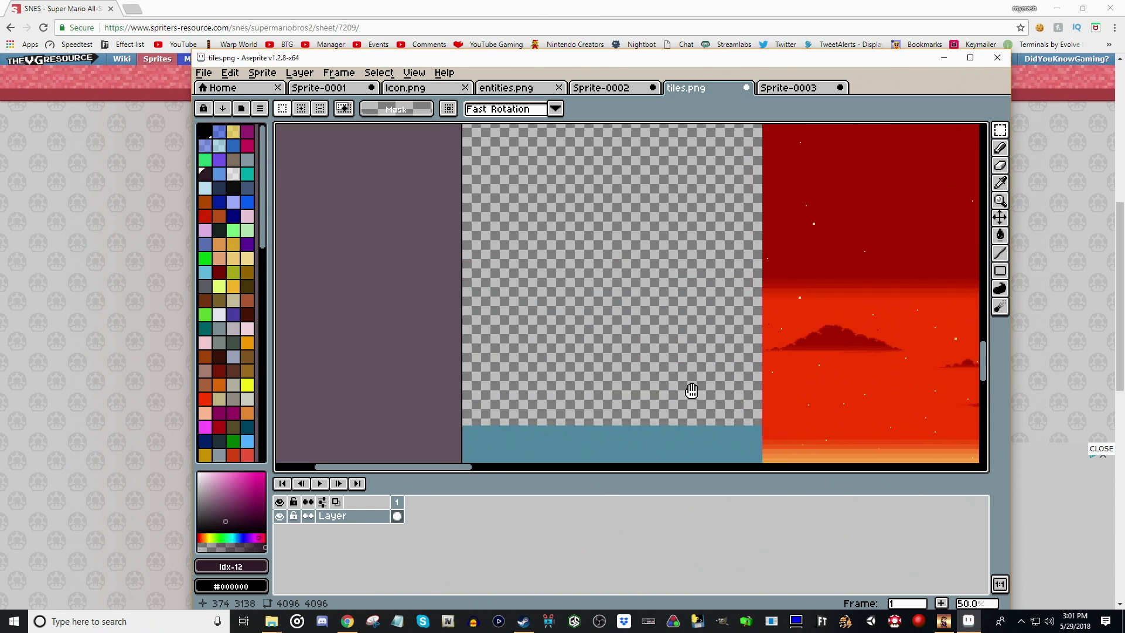
scroll(558, 208, up, 2)
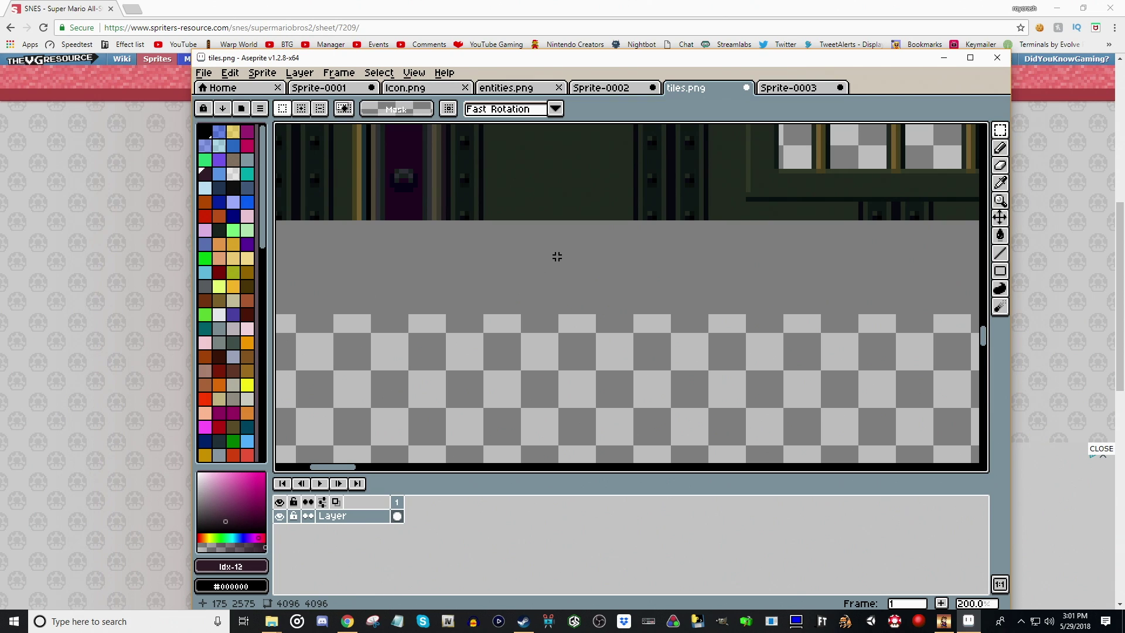
scroll(557, 256, down, 2)
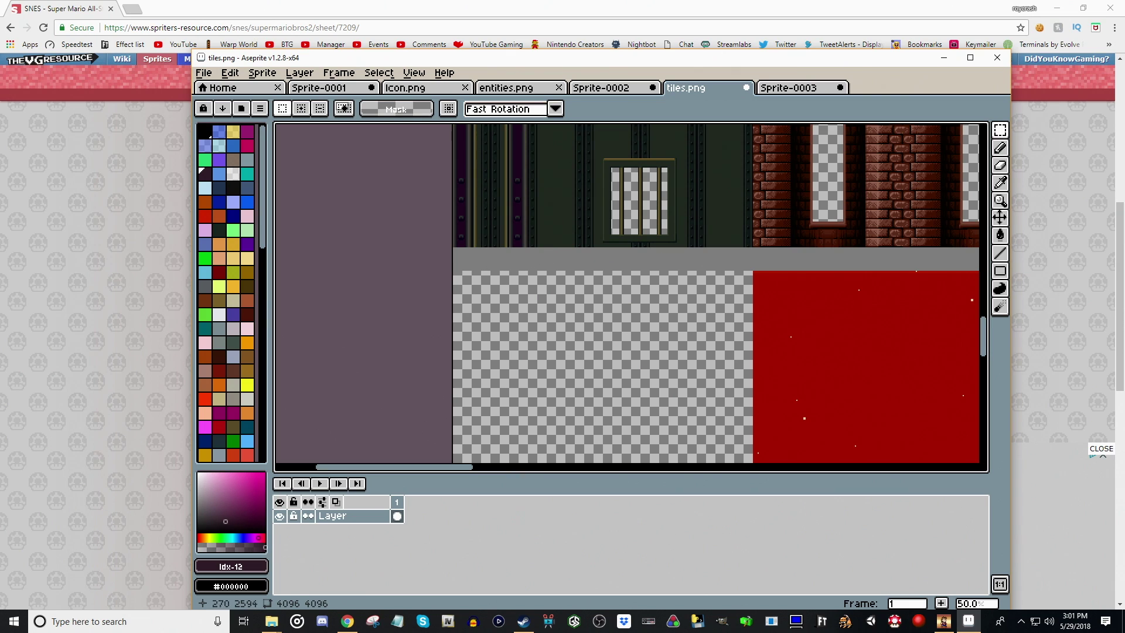
Select the empty 512 x 595 area above the hills background in tiles.png.
scroll(611, 318, up, 1)
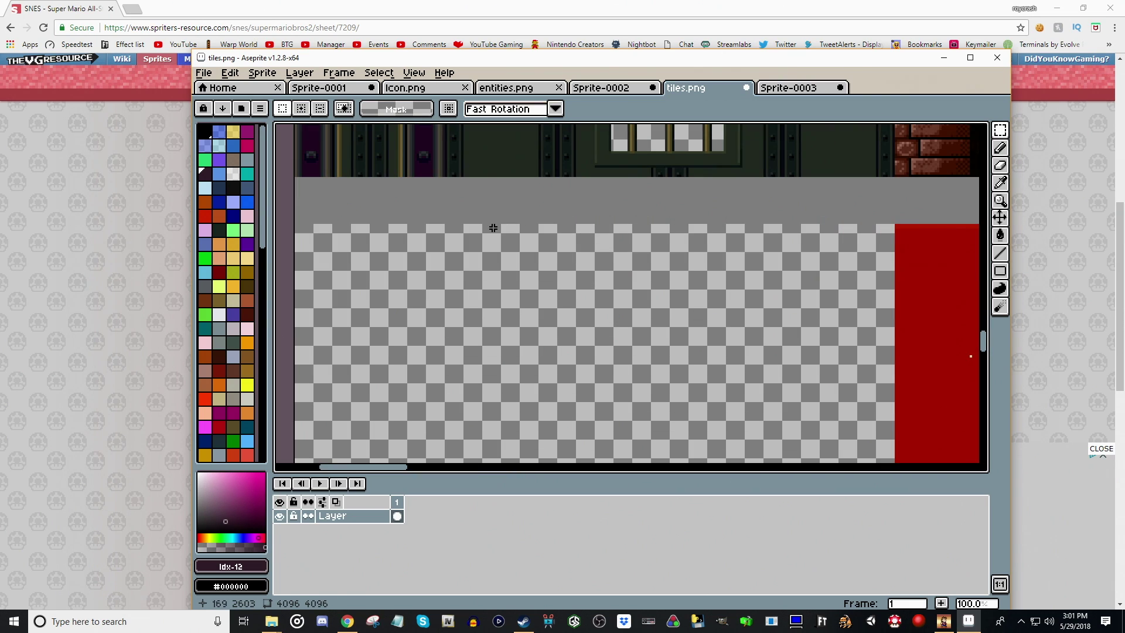
scroll(363, 234, up, 1)
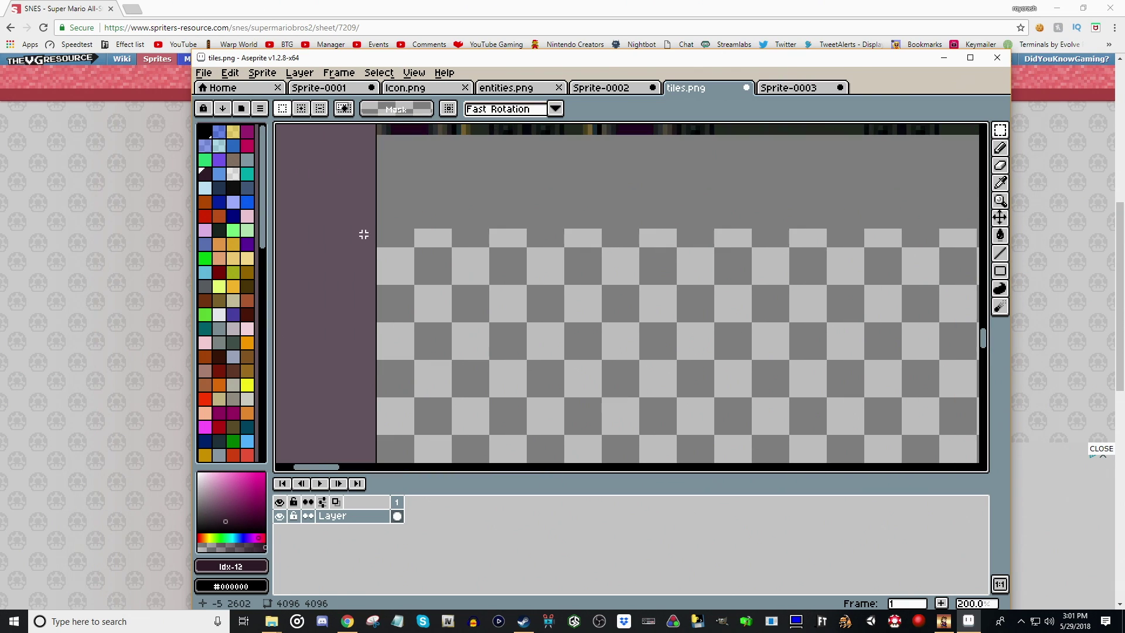
scroll(375, 234, up, 1)
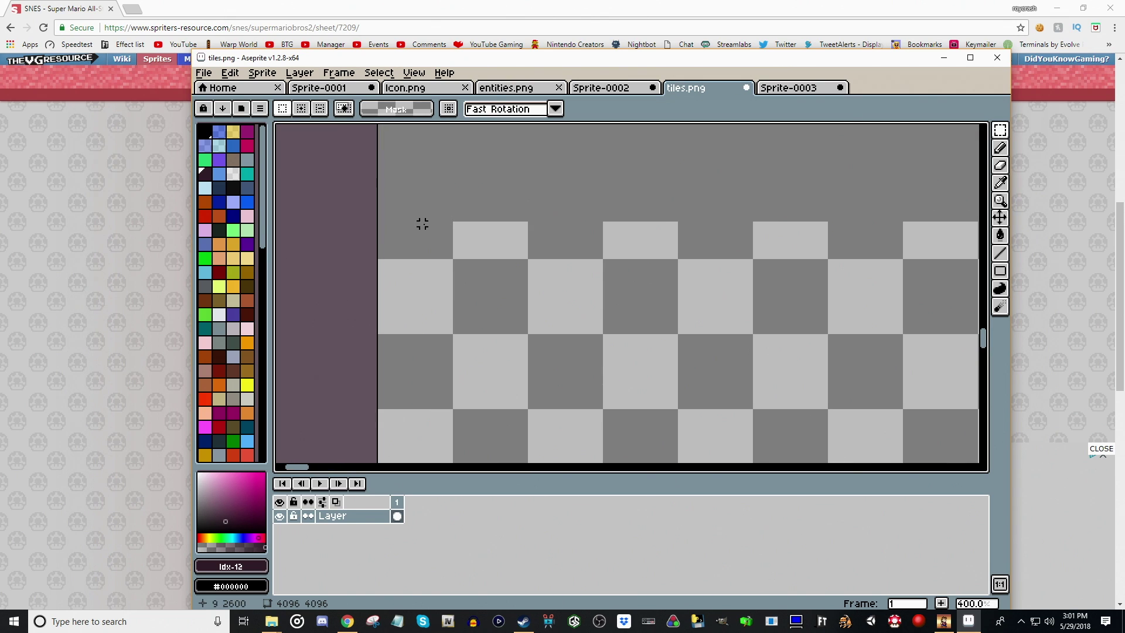
drag(379, 224, 978, 463)
scroll(567, 256, down, 1)
Fill the selected empty area with the blue sky colour #5088a0 sampled from just below it, and save tiles.png.
click(1000, 182)
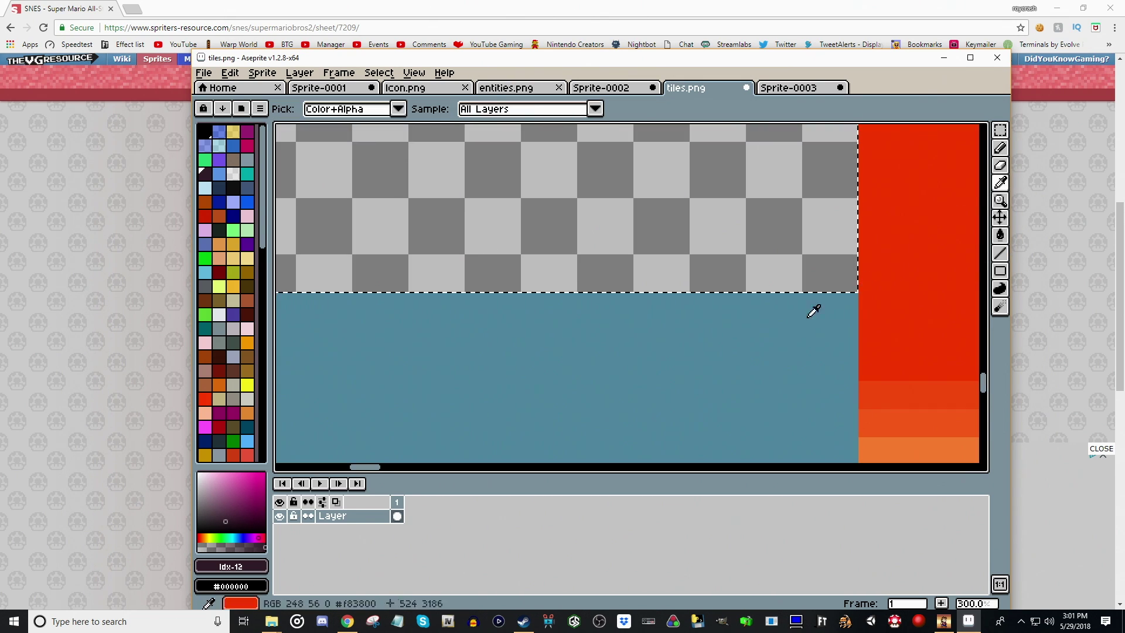
click(752, 350)
click(1000, 235)
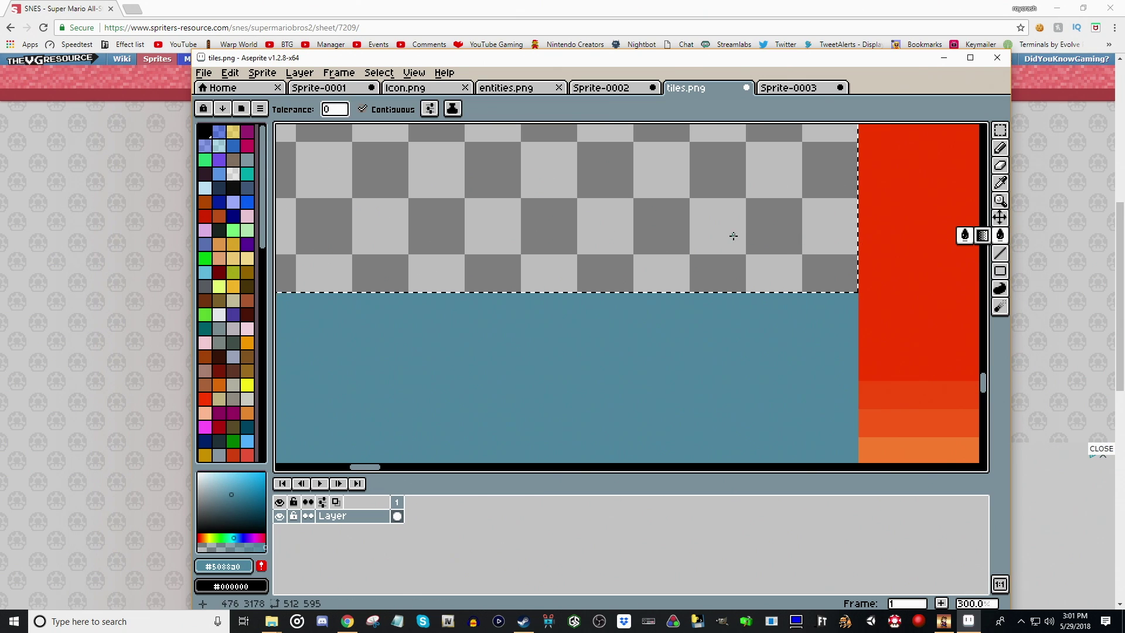
scroll(670, 202, down, 1)
click(514, 207)
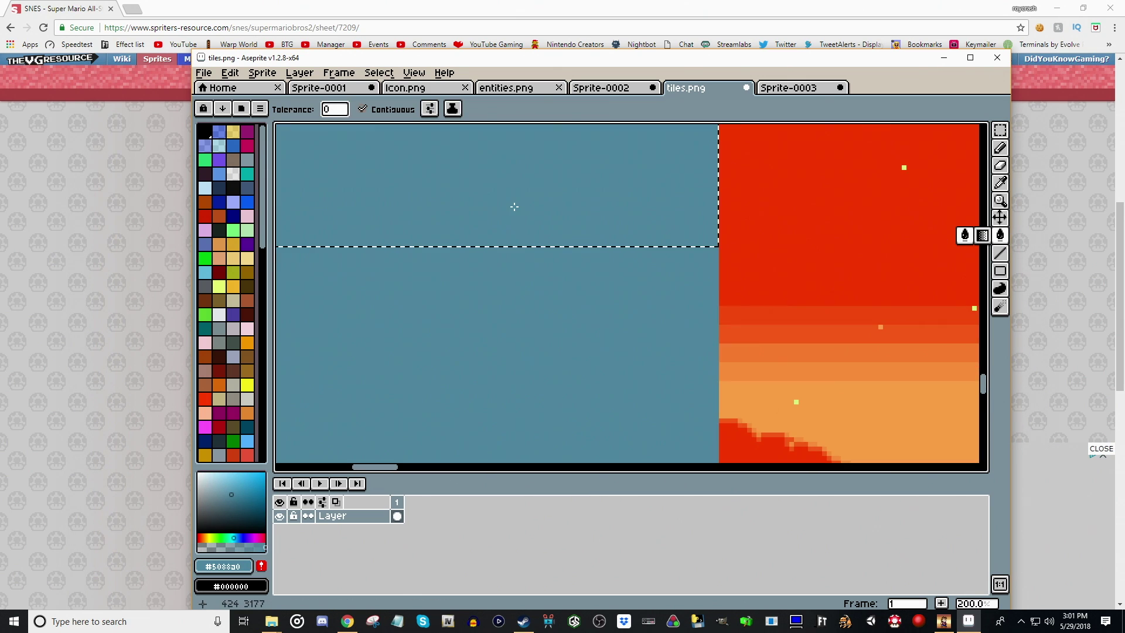
key(ctrl+d)
scroll(520, 211, down, 6)
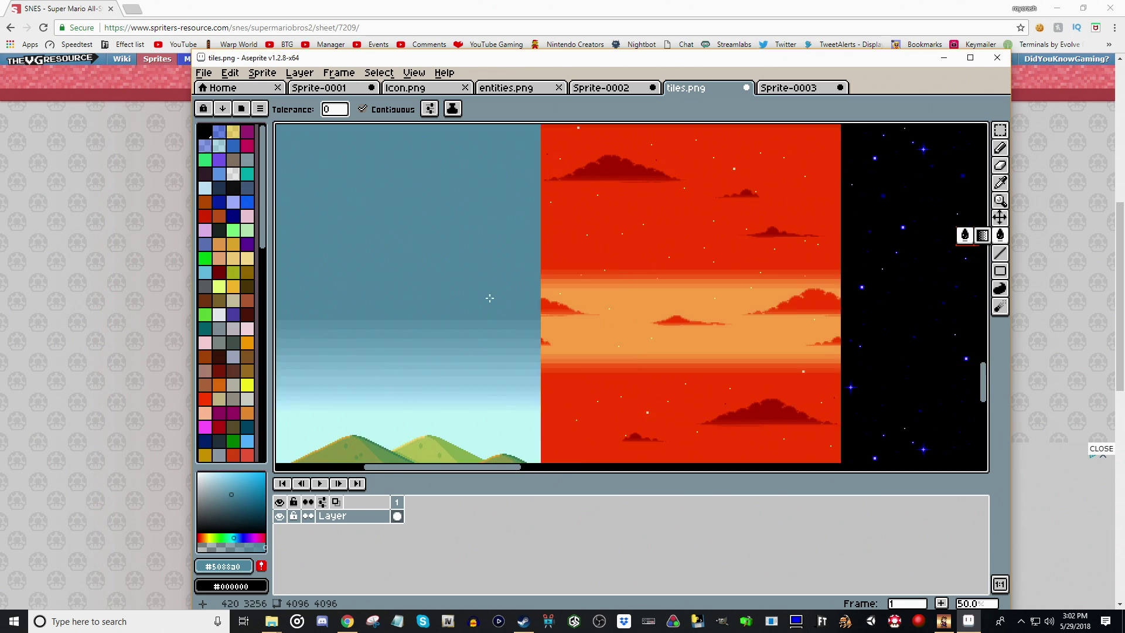
key(ctrl+s)
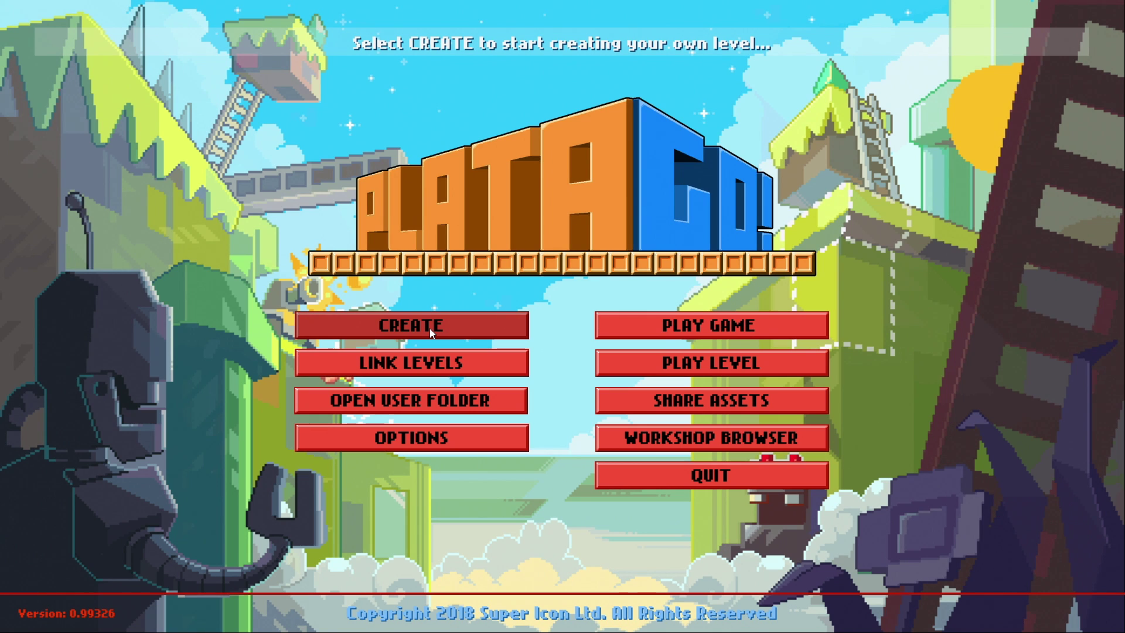
Switch to PlataGO, open the level editor and cycle the far background to the hills scene to check it.
click(430, 328)
click(23, 86)
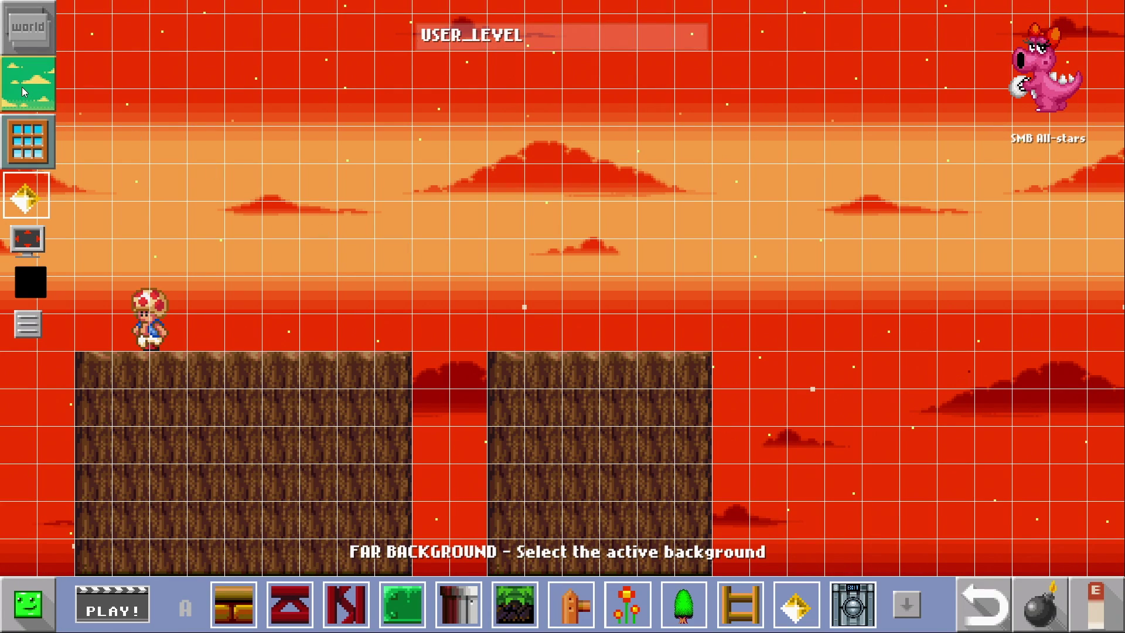
click(22, 91)
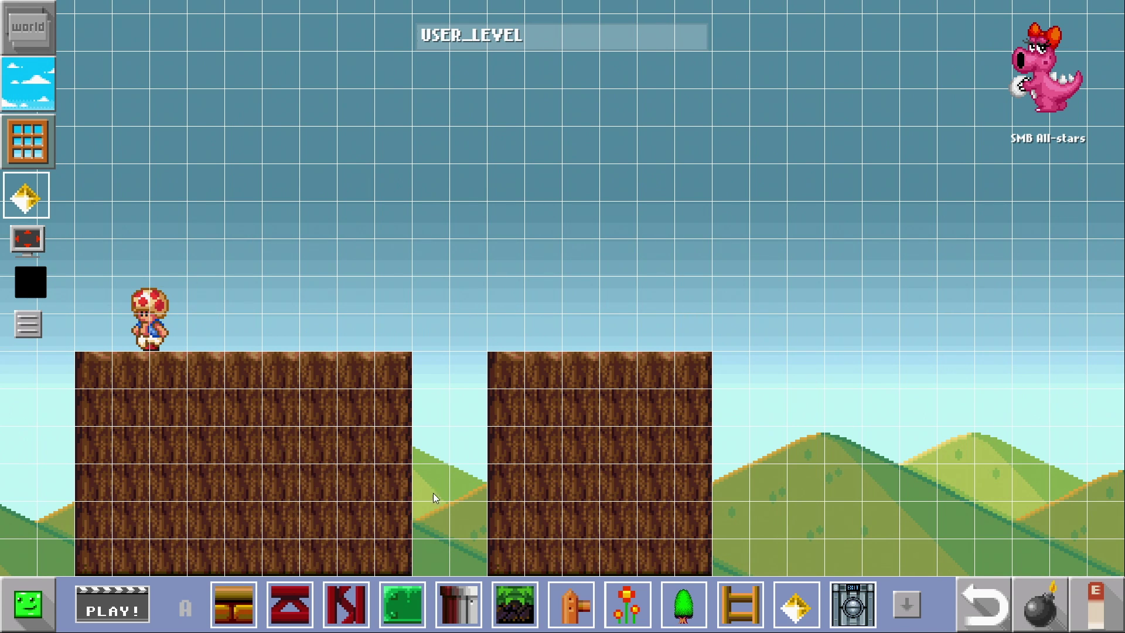
click(233, 603)
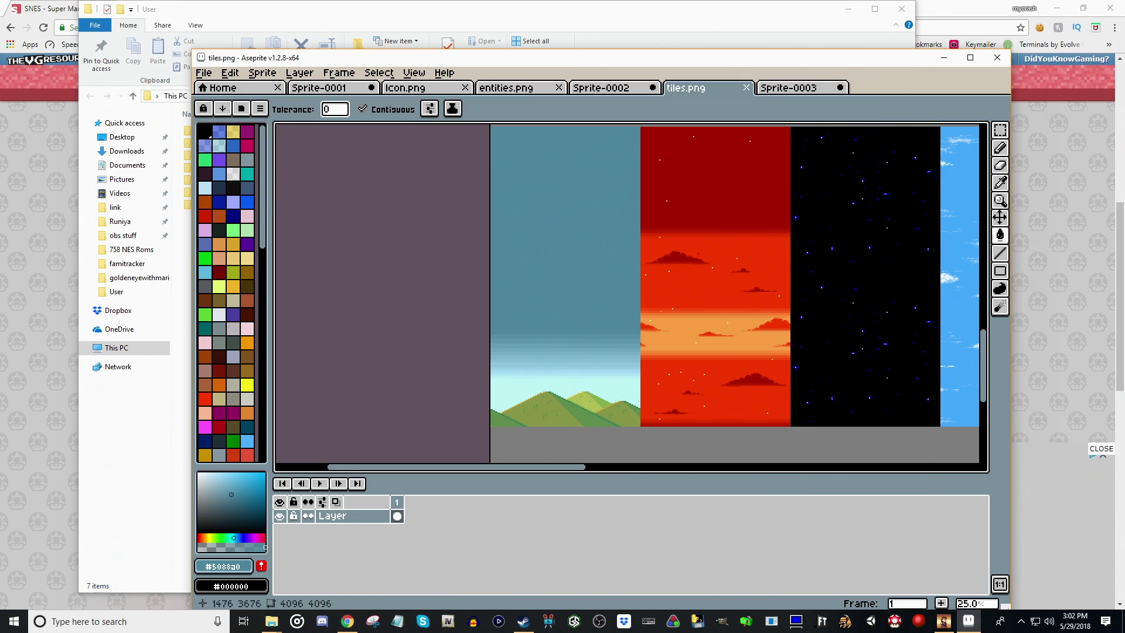
Switch to the browser, open the Super Mario Bros. 2 Tileset sheet on The Spriters Resource and copy its image.
click(72, 282)
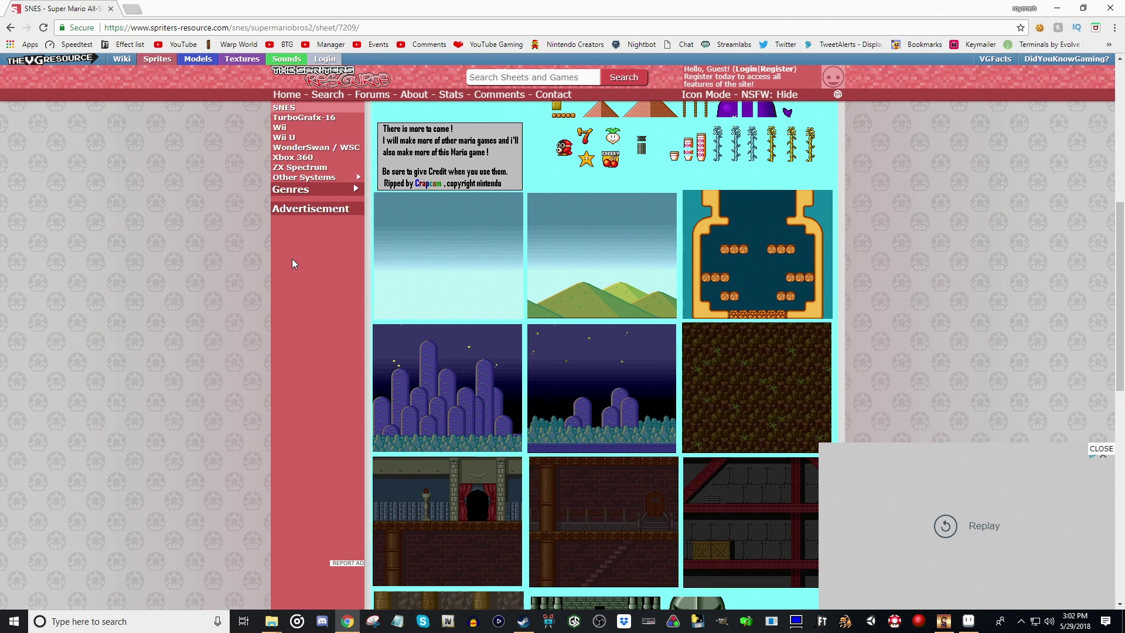
key(alt+Left)
click(553, 403)
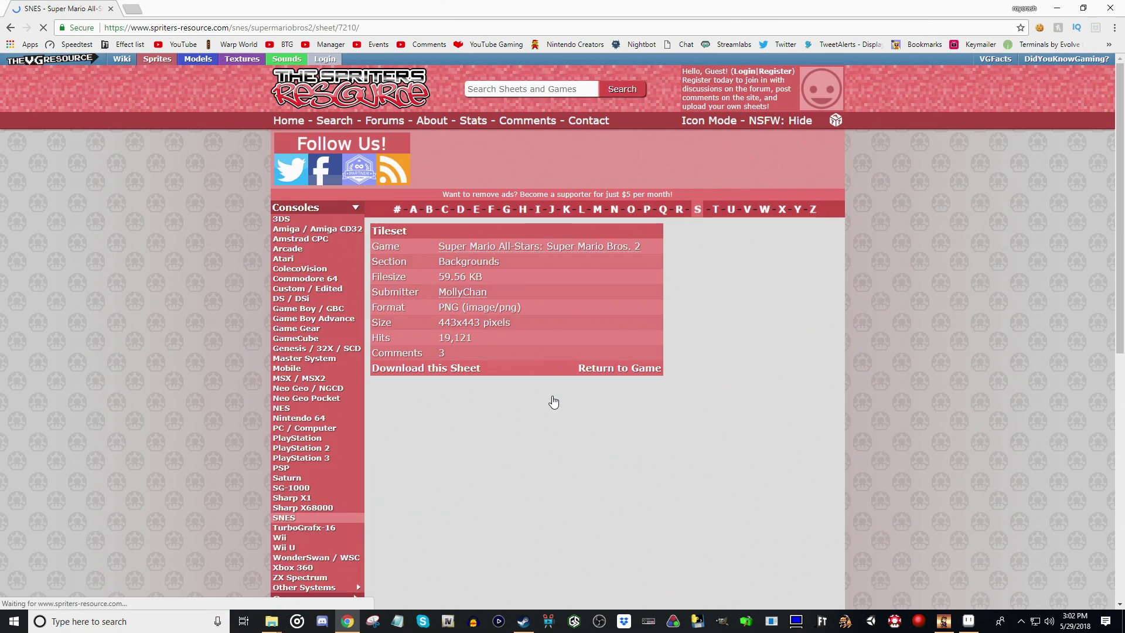
right_click(498, 425)
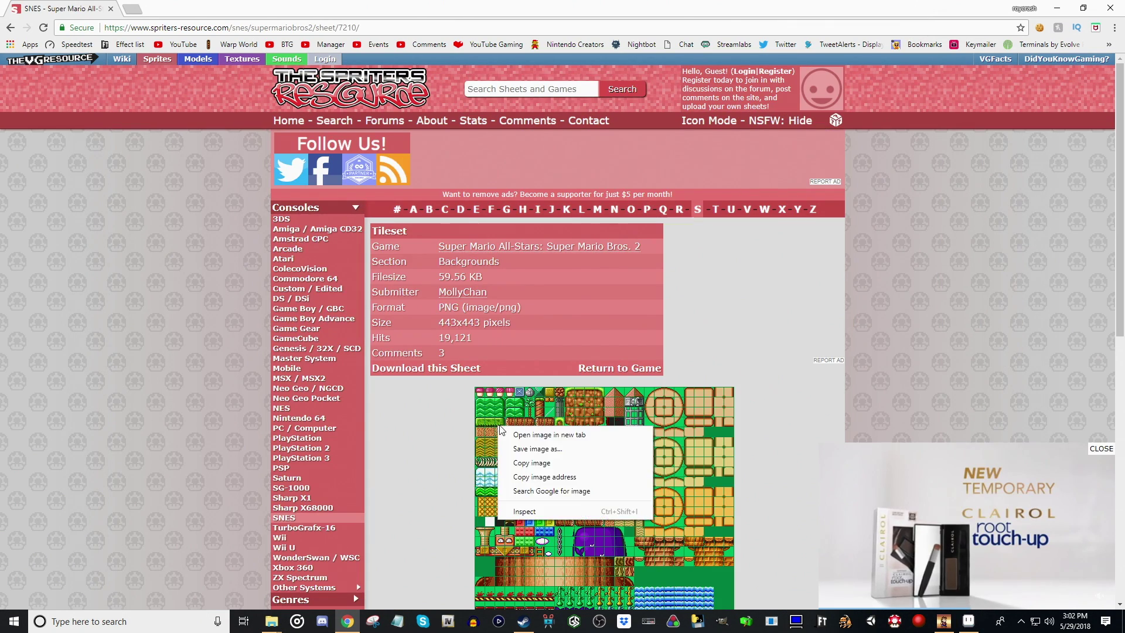
click(529, 462)
Switch to Aseprite, create a new 443 x 443 RGBA sprite with a transparent background and paste the tileset image into it.
key(alt+Tab)
click(205, 74)
click(217, 89)
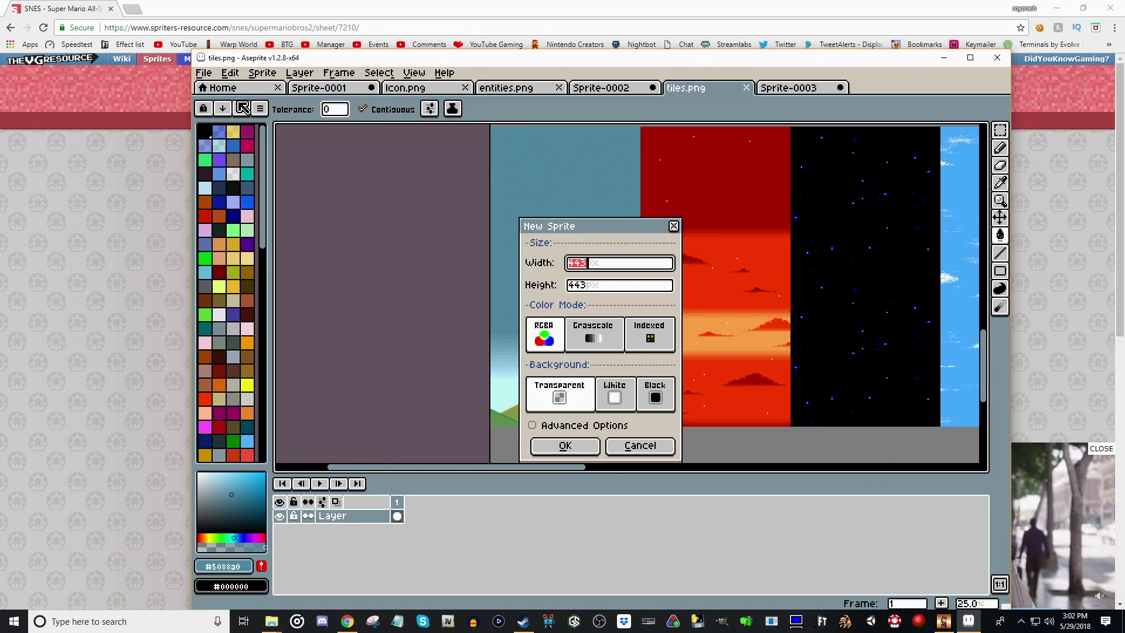
click(564, 395)
click(565, 444)
key(ctrl+v)
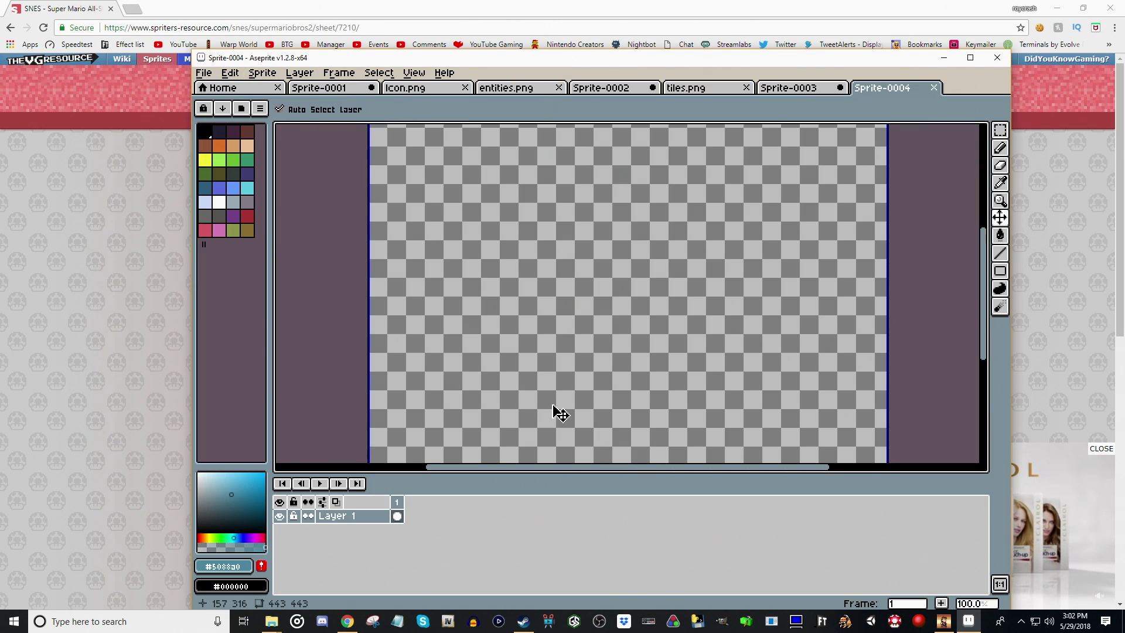
key(ctrl+d)
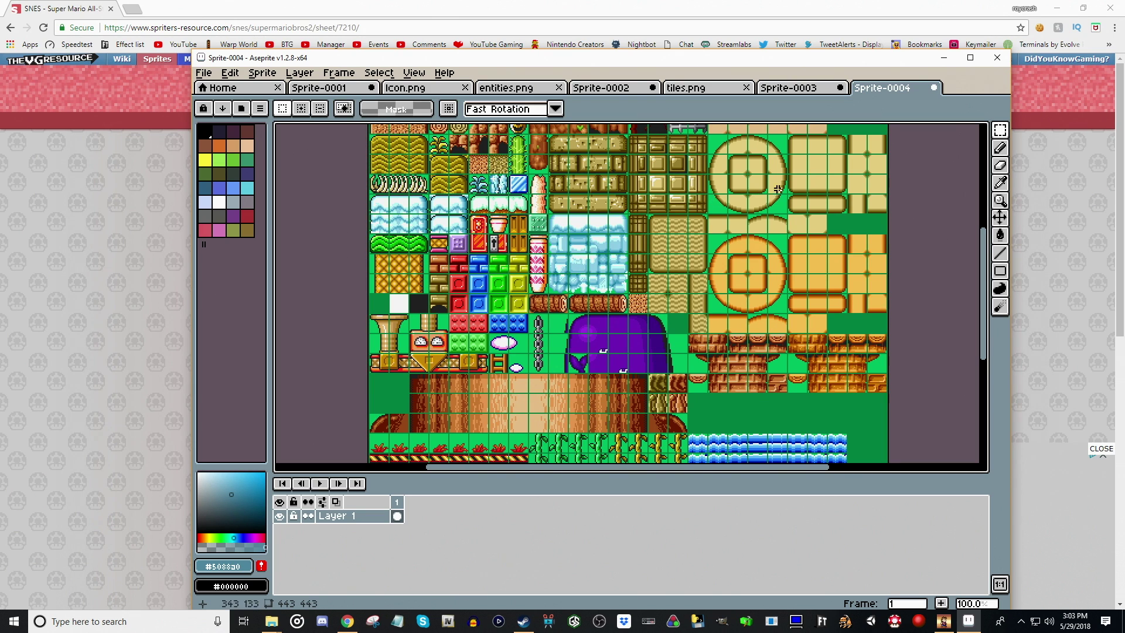
Delete the light green background and the dark green grid lines throughout the tileset sheet using the Magic Wand.
key(w)
scroll(752, 195, up, 2)
scroll(480, 169, down, 1)
drag(509, 197, 665, 442)
drag(487, 256, 773, 424)
scroll(511, 284, up, 1)
scroll(524, 368, up, 1)
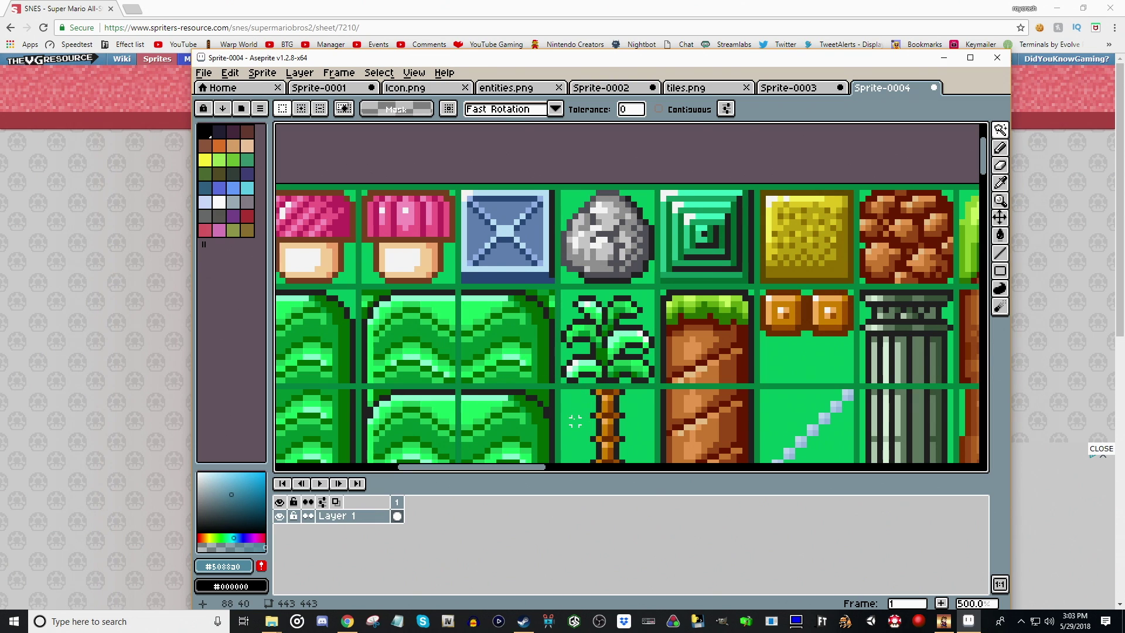
click(575, 315)
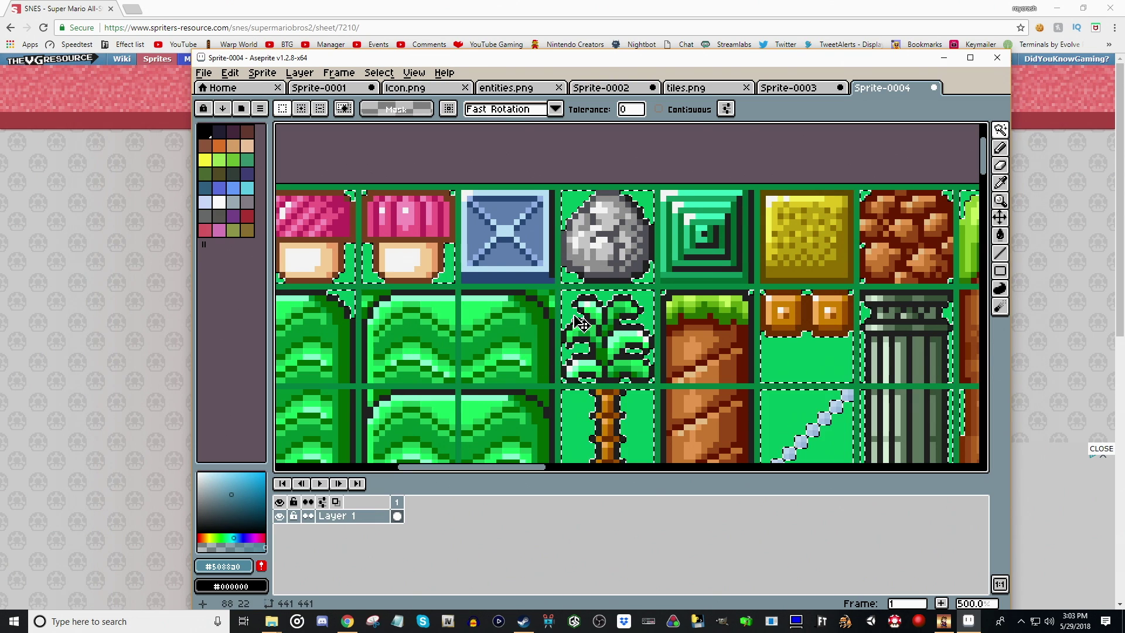
key(Delete)
scroll(447, 228, down, 1)
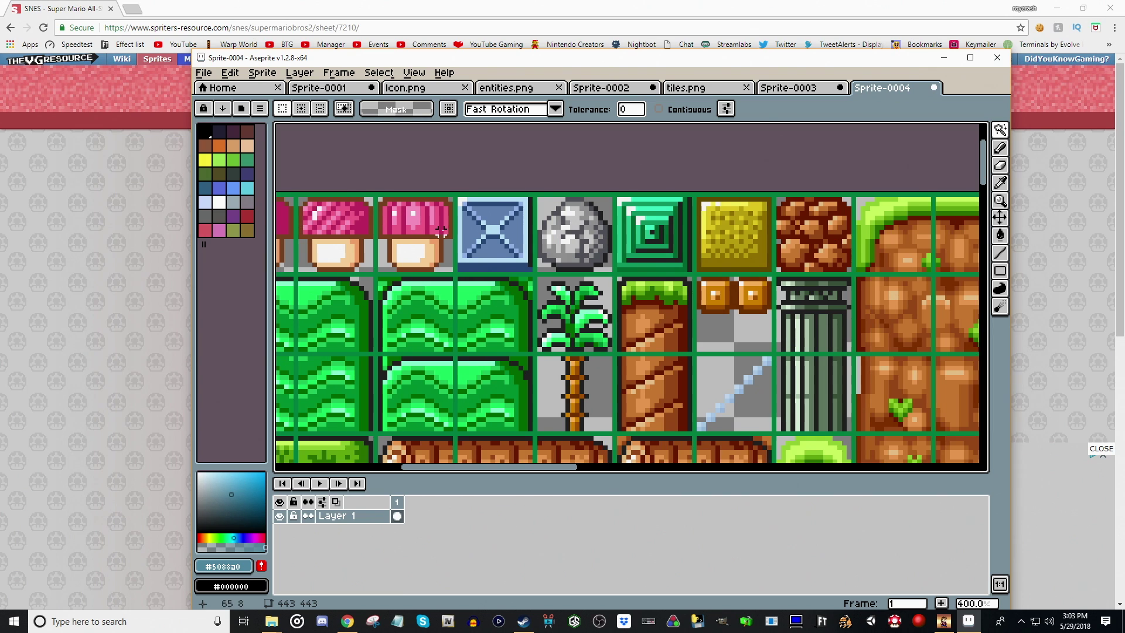
scroll(461, 279, up, 1)
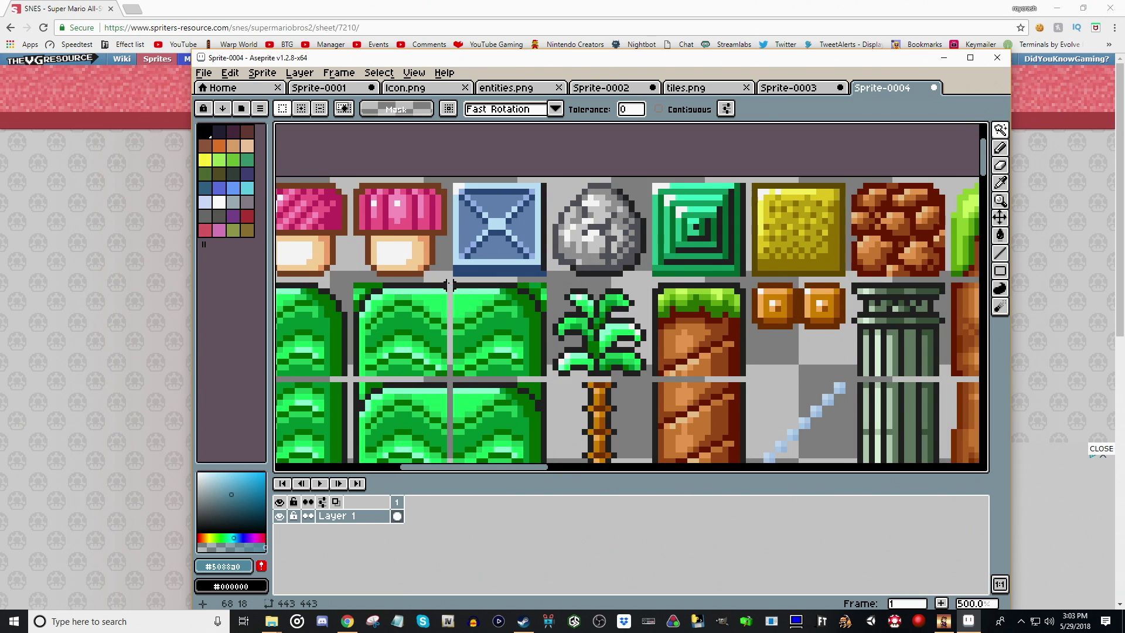
Copy the 16 x 16 left-end tile of the light green grass strip above the orange dirt tiles.
scroll(469, 290, down, 4)
scroll(524, 340, up, 1)
scroll(516, 334, down, 1)
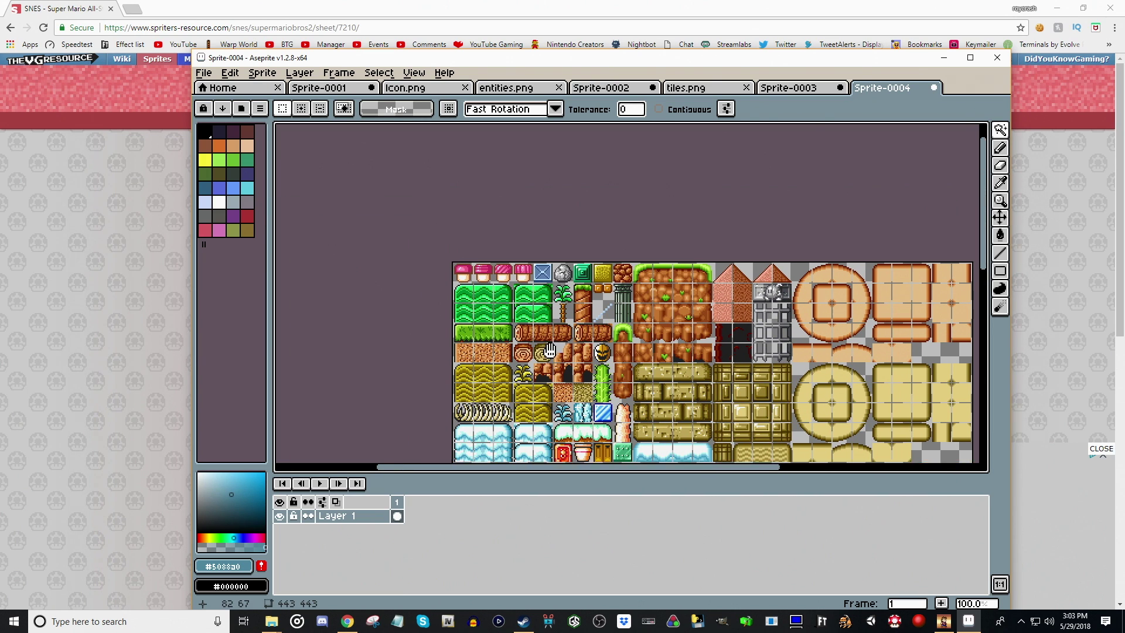
scroll(504, 326, up, 2)
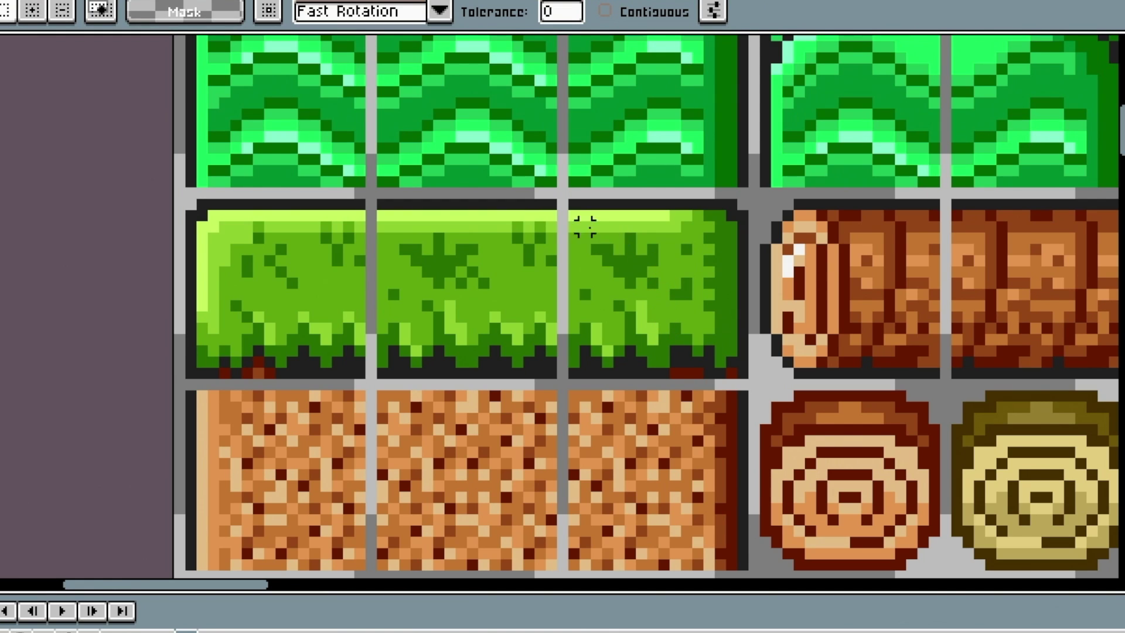
drag(557, 409, 543, 430)
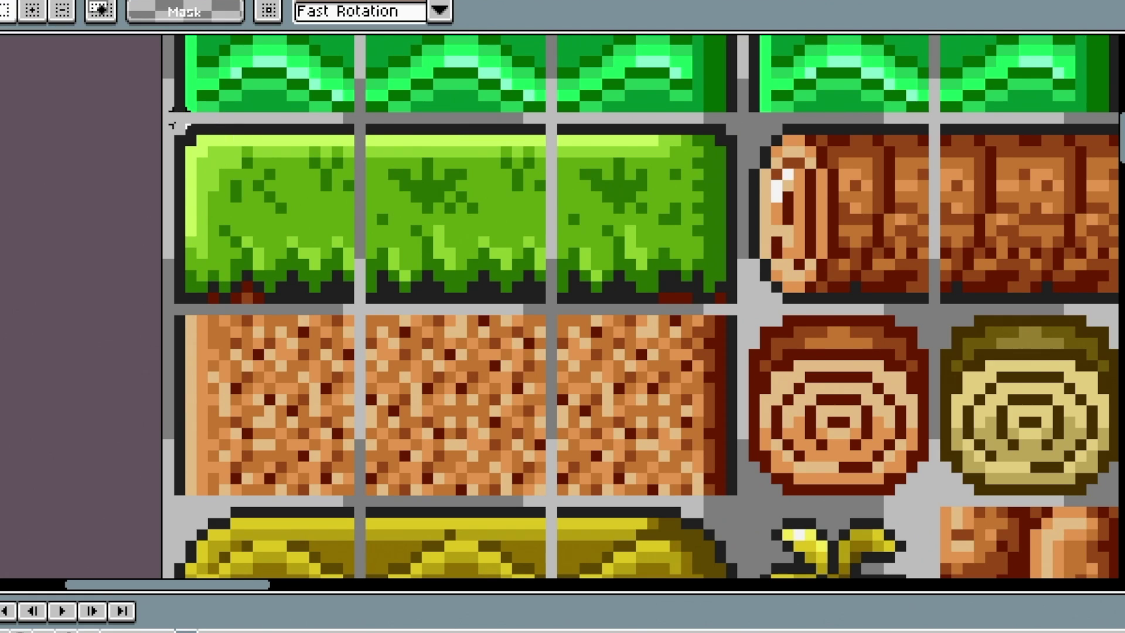
drag(181, 130, 356, 301)
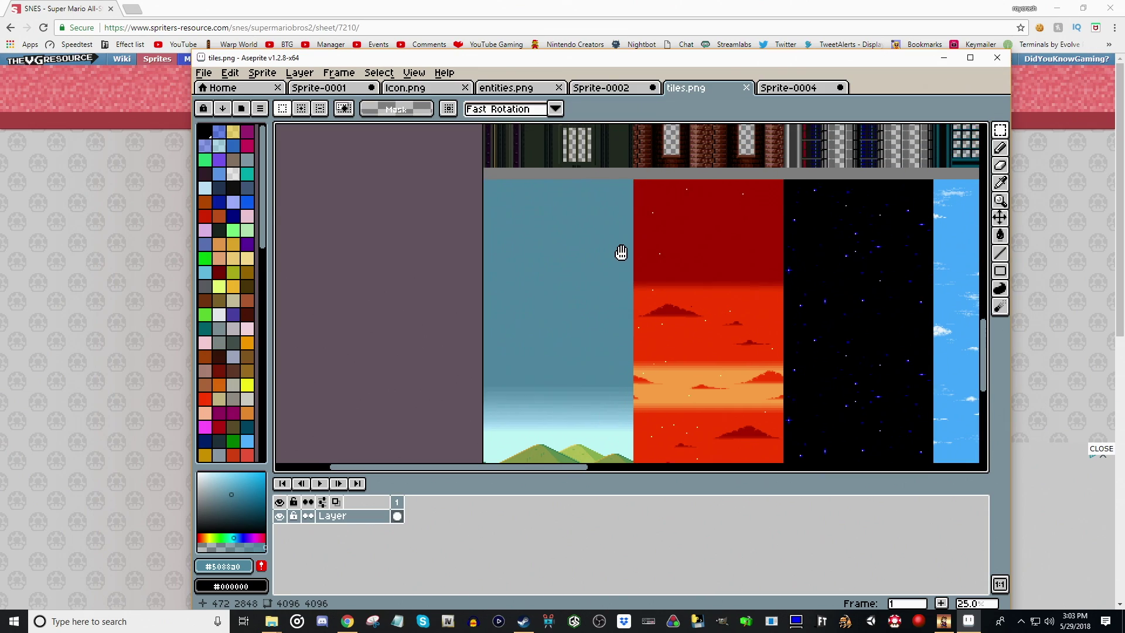
In tiles.png, delete the top row of the brown rock ground block except its first tile.
scroll(639, 233, down, 1)
drag(636, 216, 580, 432)
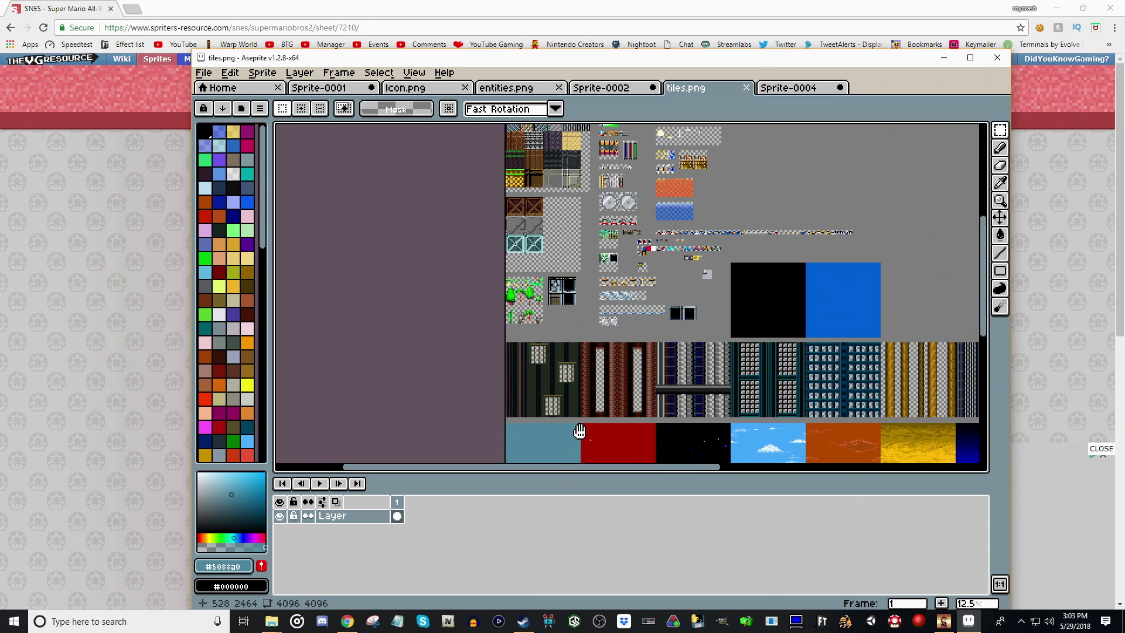
drag(580, 208, 631, 443)
scroll(594, 337, up, 9)
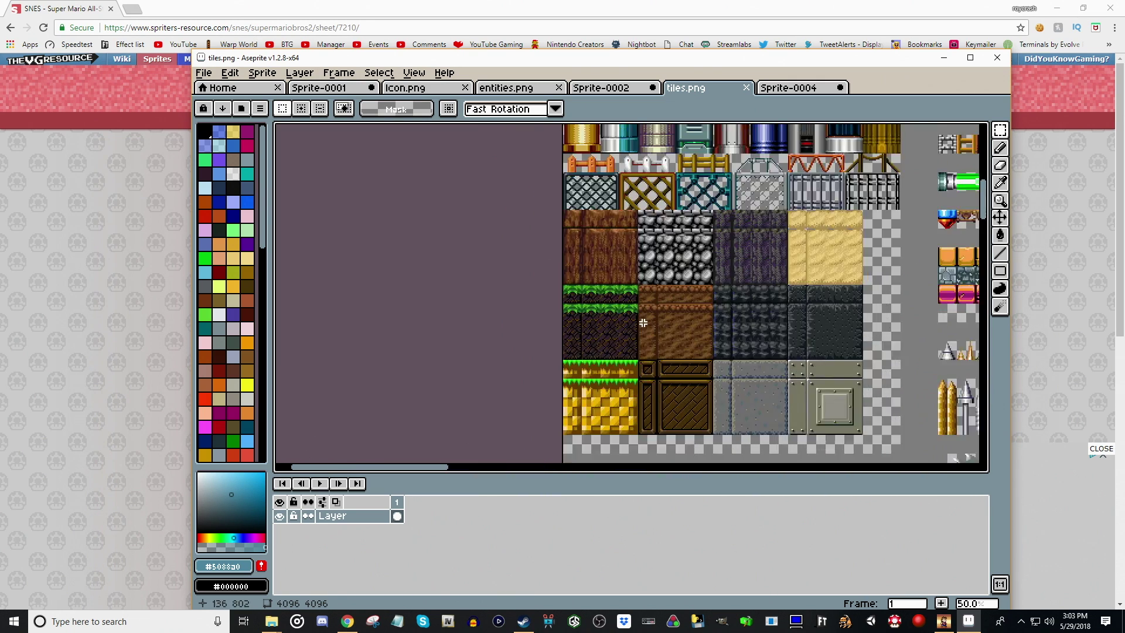
scroll(632, 331, up, 1)
scroll(708, 318, down, 2)
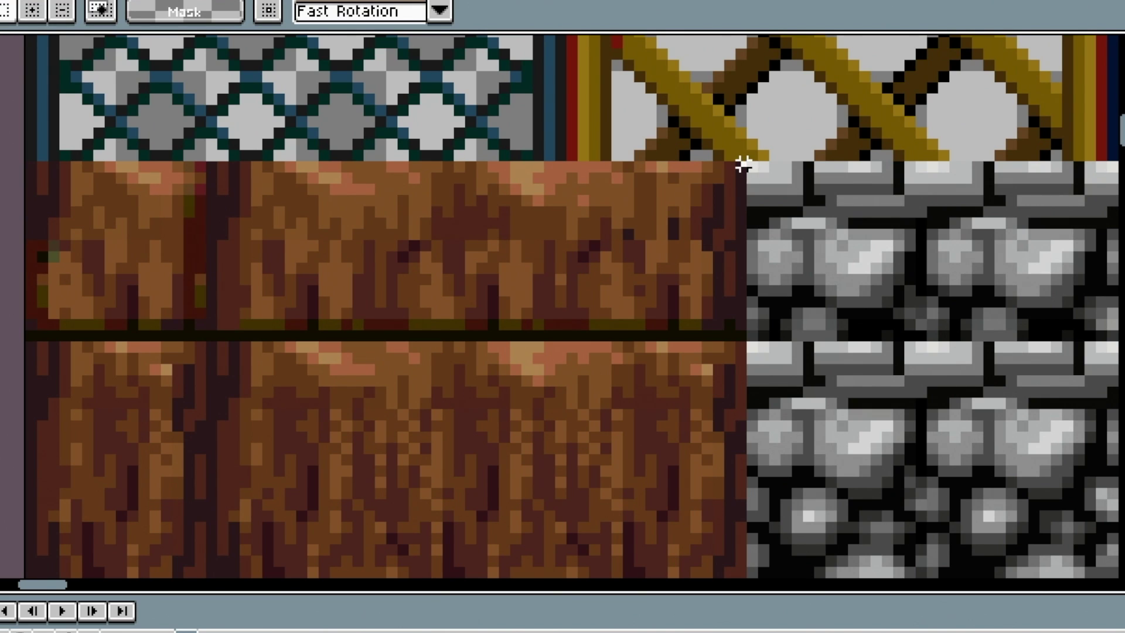
drag(743, 165, 207, 339)
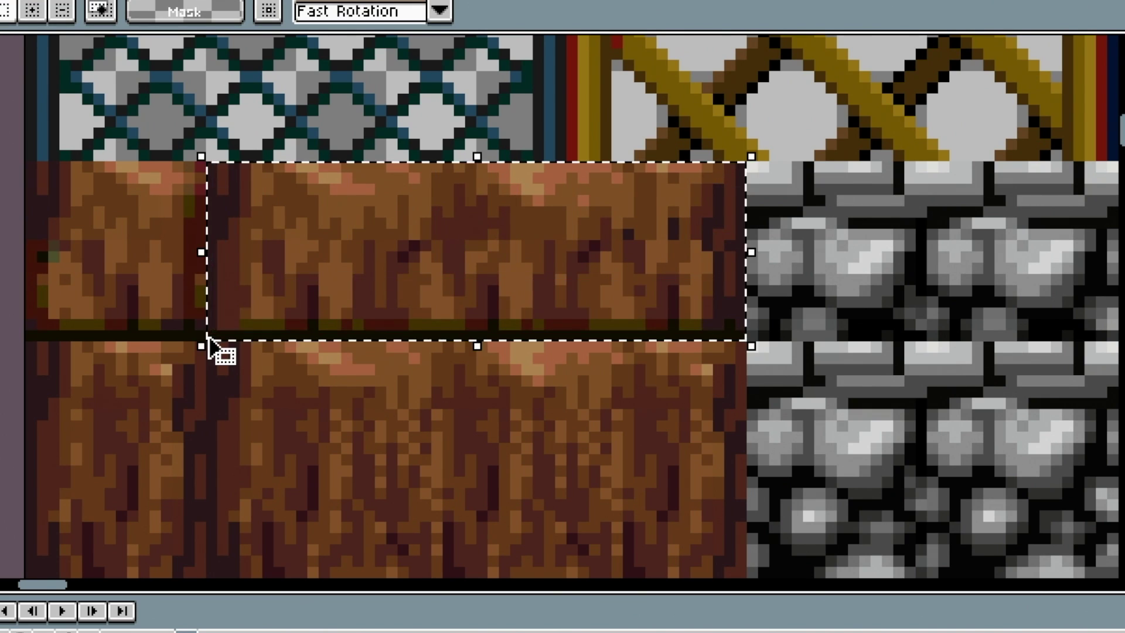
key(Delete)
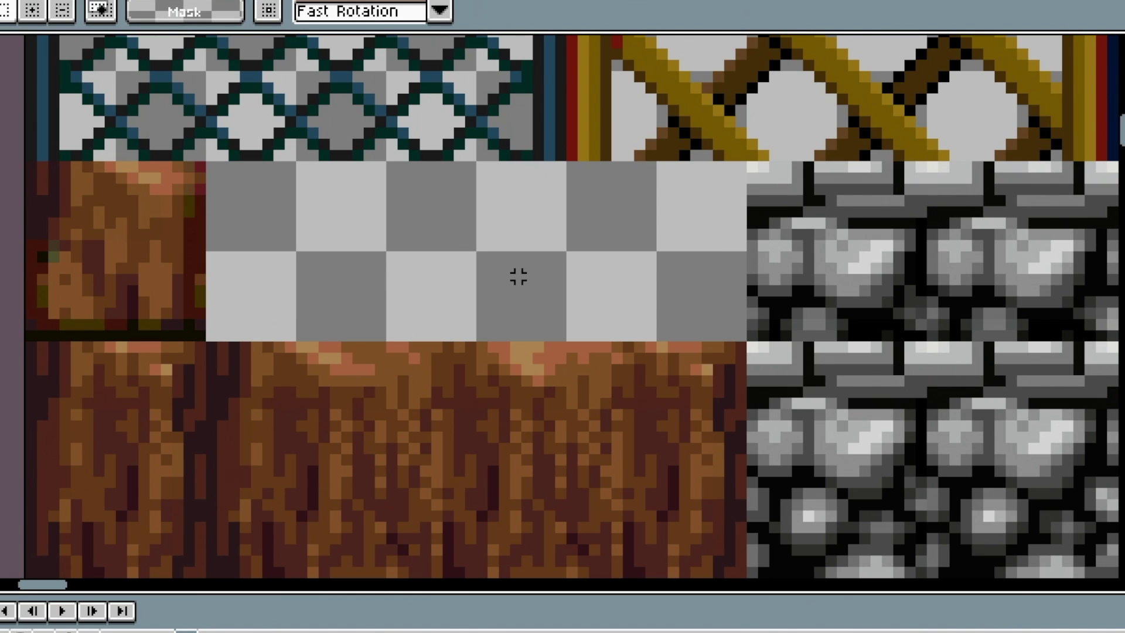
Paste the grass tile at the upper-left corner of the cleared area, enlarge it to 32 x 32 and apply it.
key(ctrl+v)
drag(246, 220, 245, 205)
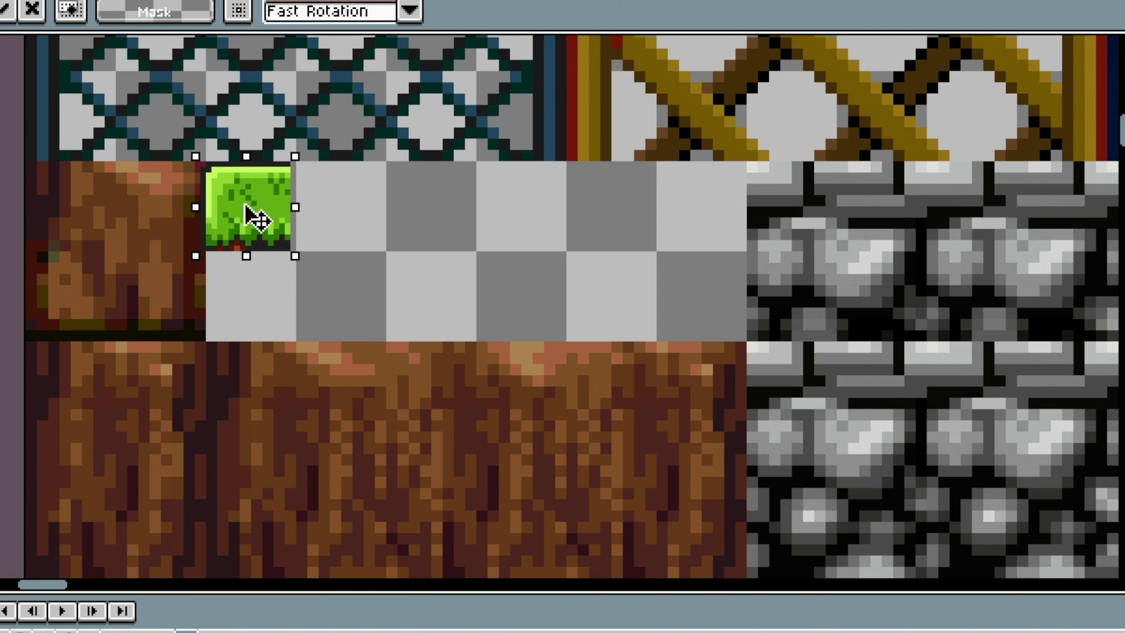
drag(296, 256, 409, 359)
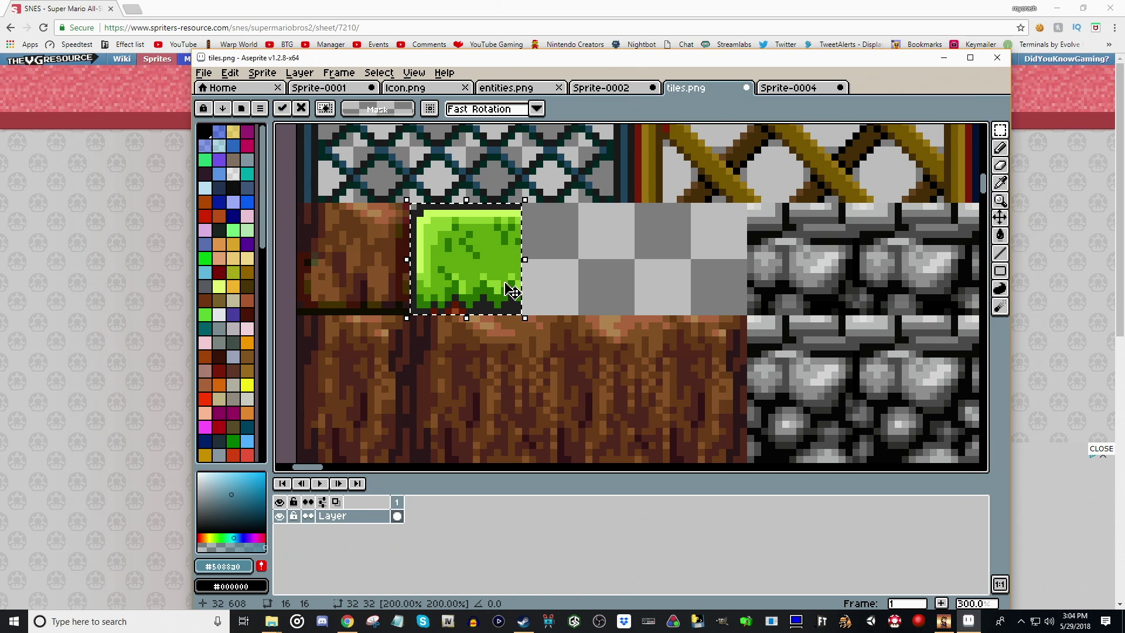
key(ctrl+d)
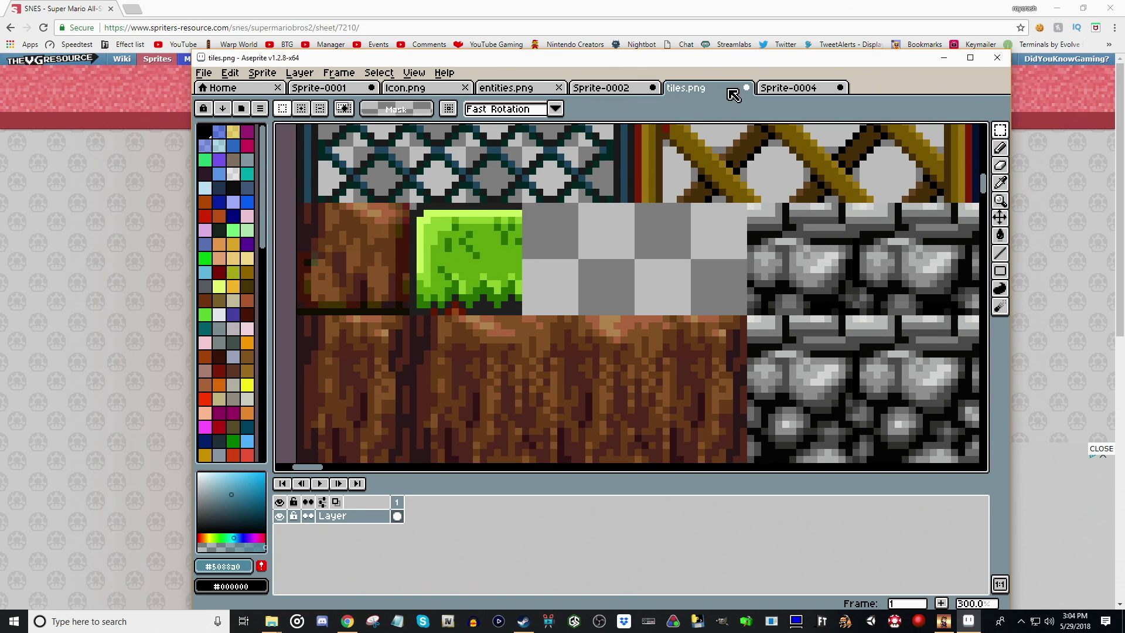
In the tileset sprite, move the middle grass tile one pixel right so it meets the right-end grass tile.
click(796, 89)
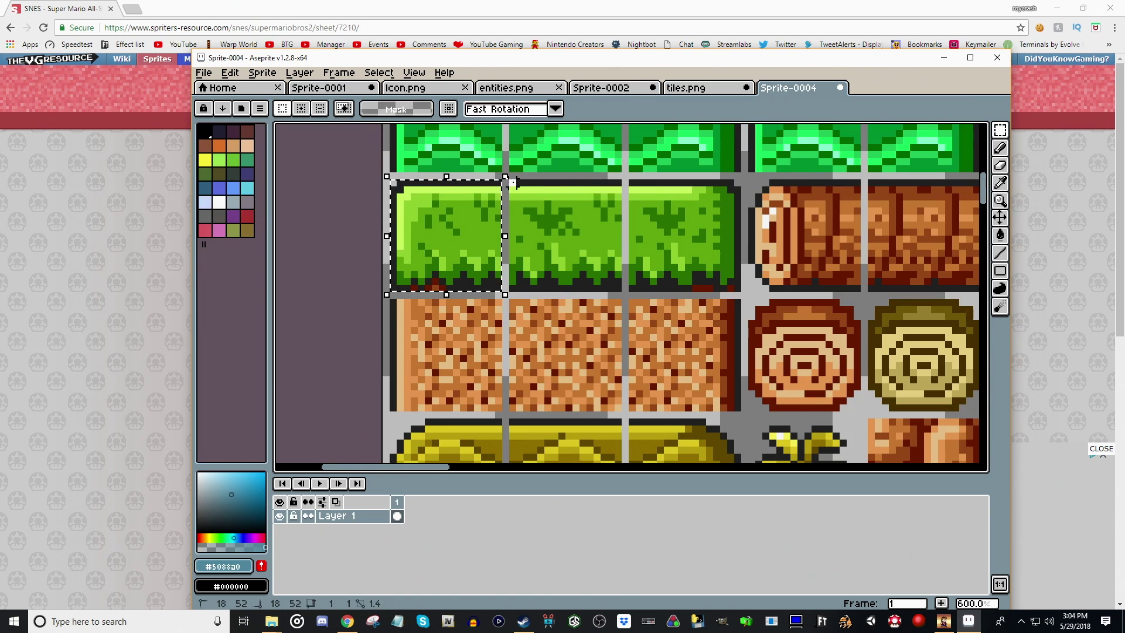
drag(518, 182, 611, 287)
drag(499, 262, 505, 262)
key(ctrl+d)
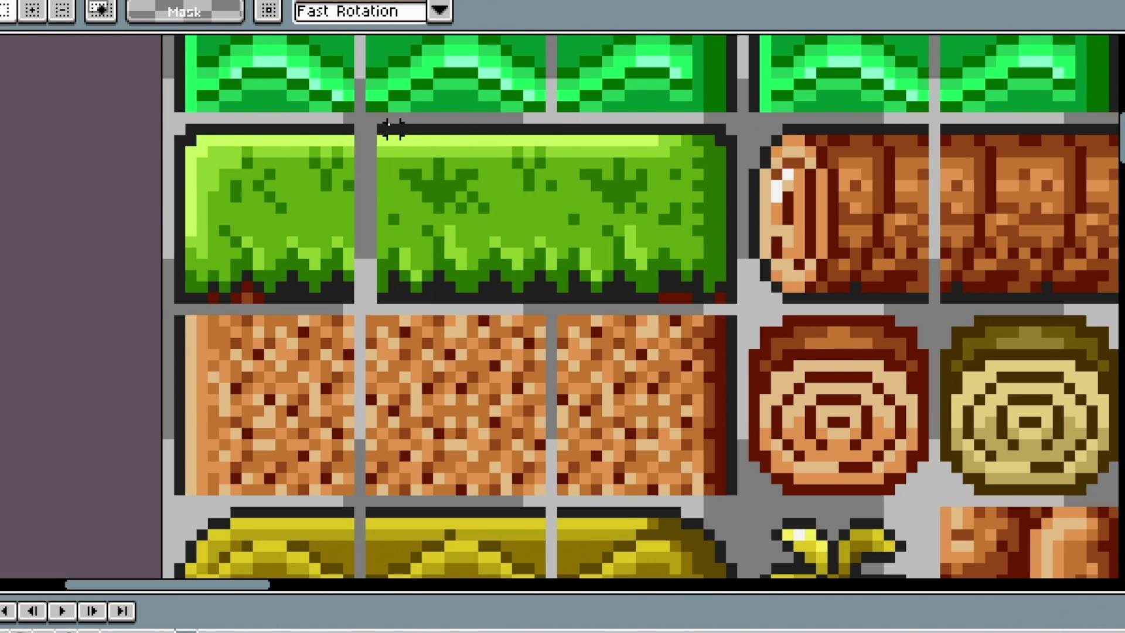
Copy the joined middle and right-end grass tiles into tiles.png and enlarge them to fill the two cleared tiles beside the left-end grass.
drag(410, 136, 740, 311)
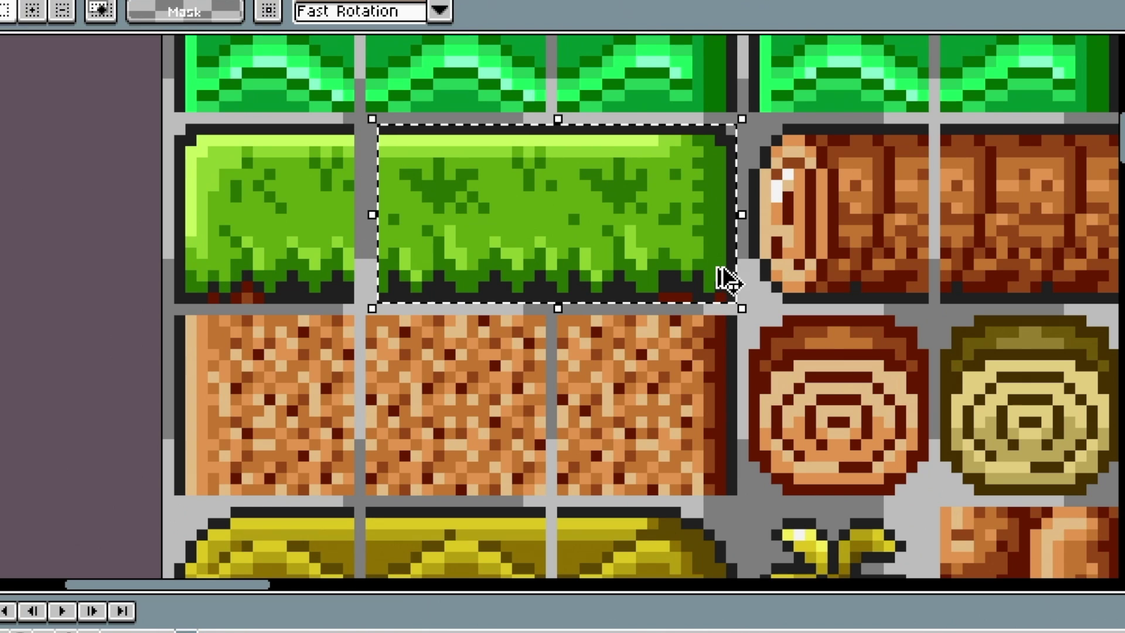
click(622, 2)
key(ctrl+v)
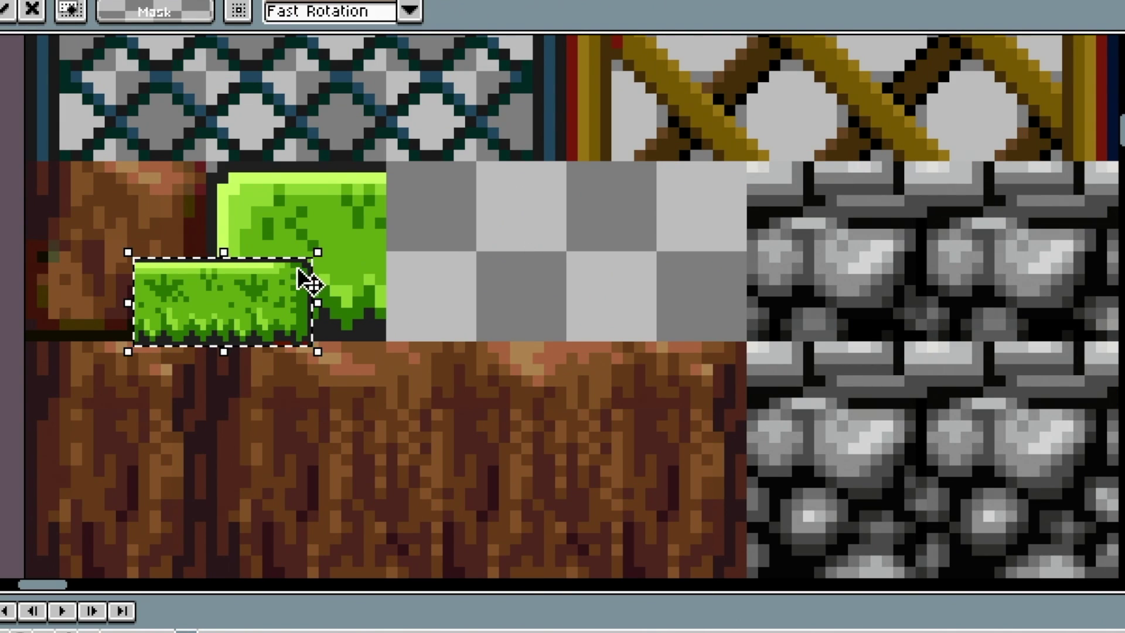
drag(272, 287, 716, 213)
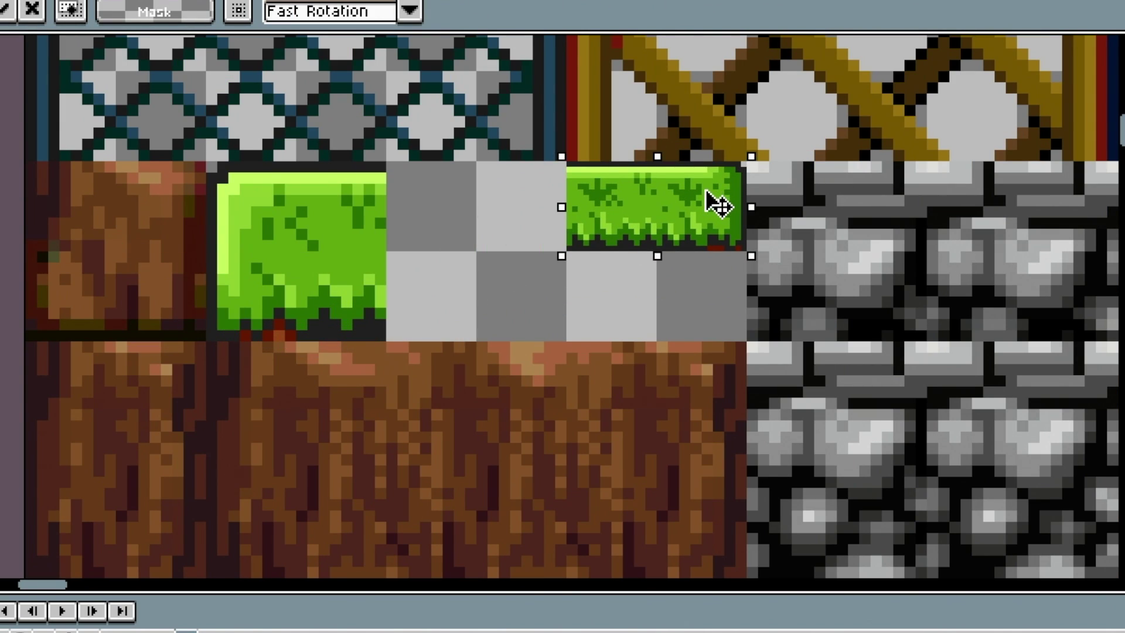
drag(560, 260, 371, 348)
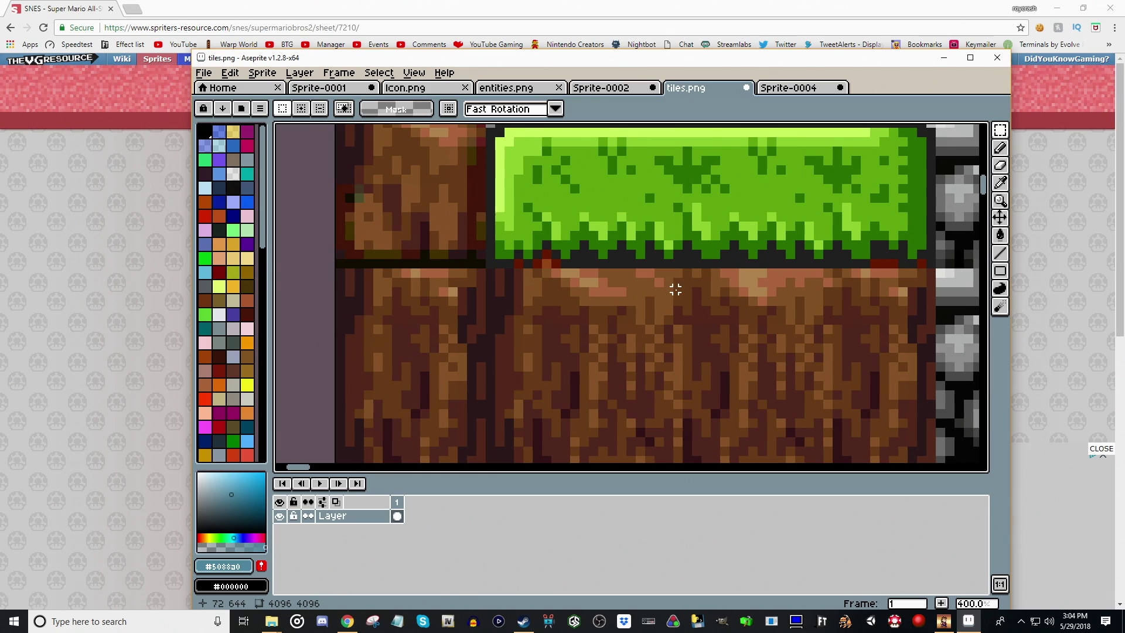
Delete the brown rock tiles below the grass strip, keeping the first column, and save tiles.png.
scroll(675, 289, down, 3)
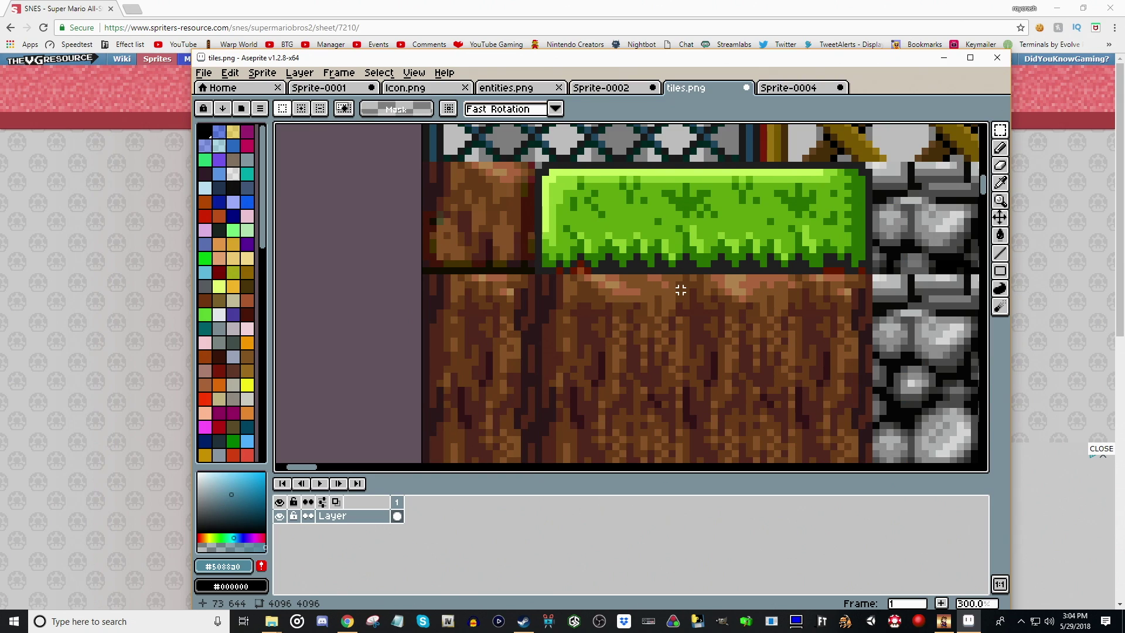
scroll(713, 271, up, 1)
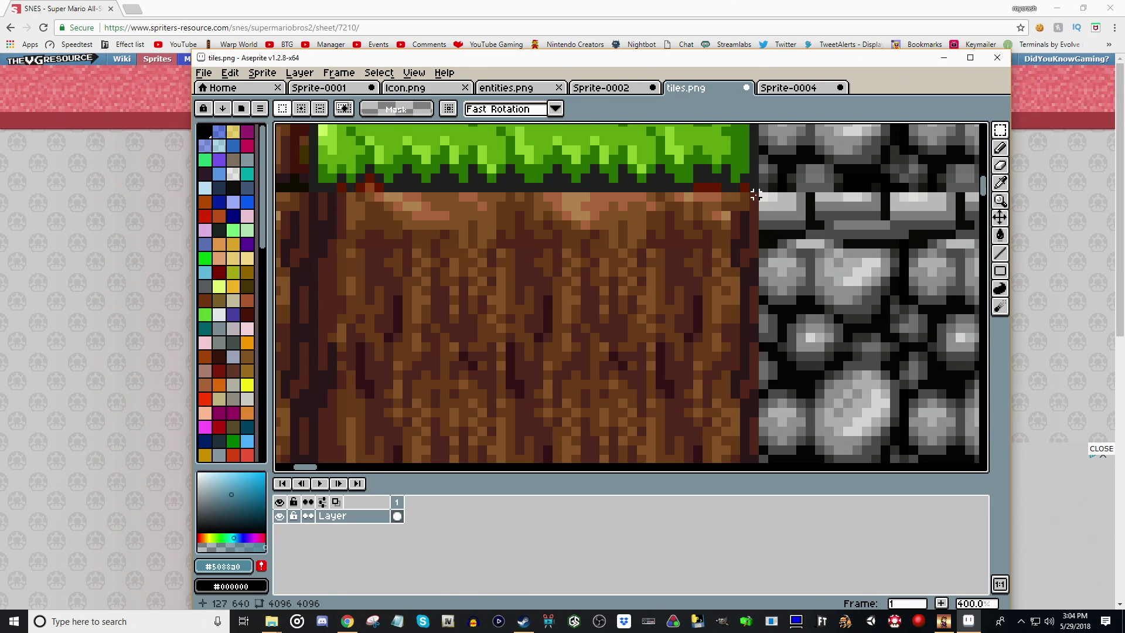
drag(754, 195, 443, 346)
scroll(590, 371, up, 1)
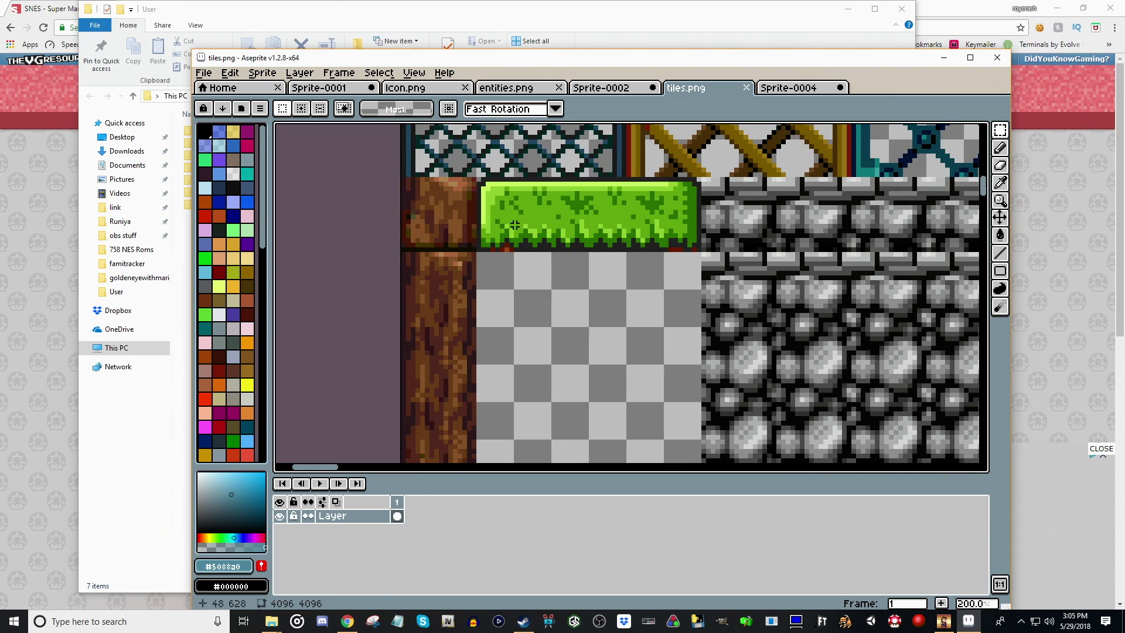
Duplicate the three-tile grass strip directly below itself in the cleared area.
scroll(514, 225, up, 1)
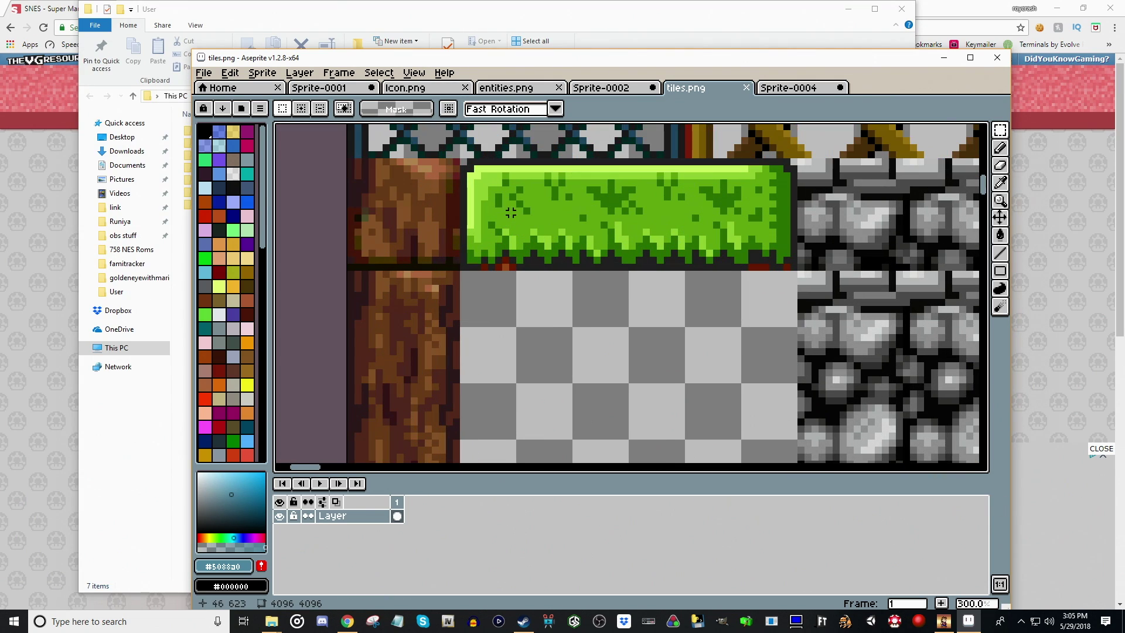
drag(461, 159, 799, 270)
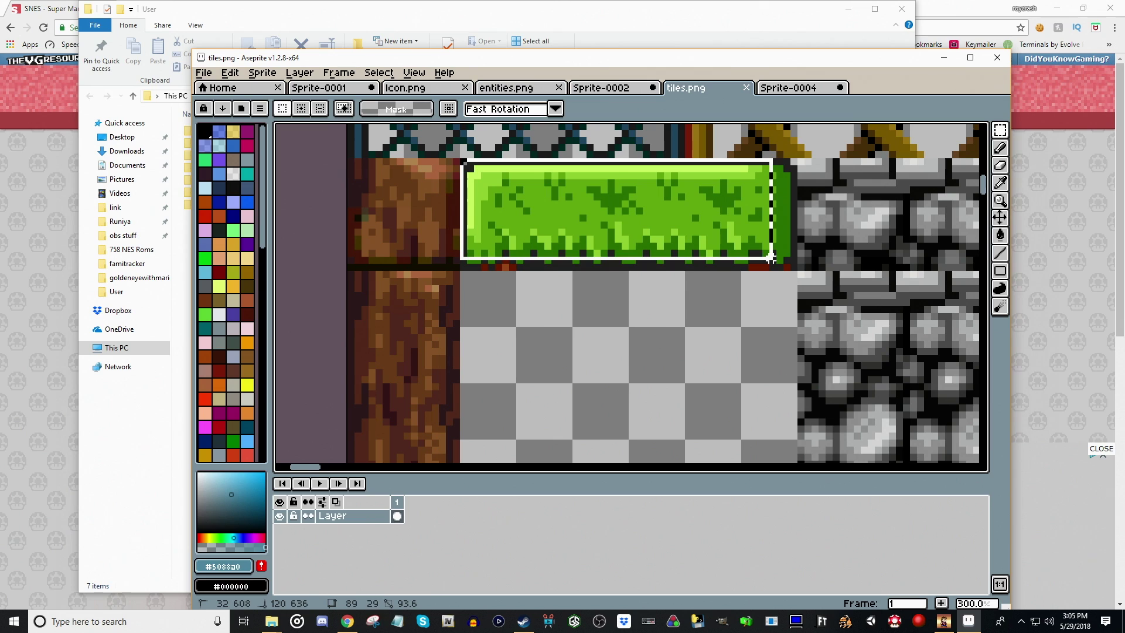
mouse_move(679, 265)
mouse_down()
mouse_move(652, 292)
mouse_move(603, 394)
mouse_move(592, 387)
mouse_move(624, 310)
mouse_up()
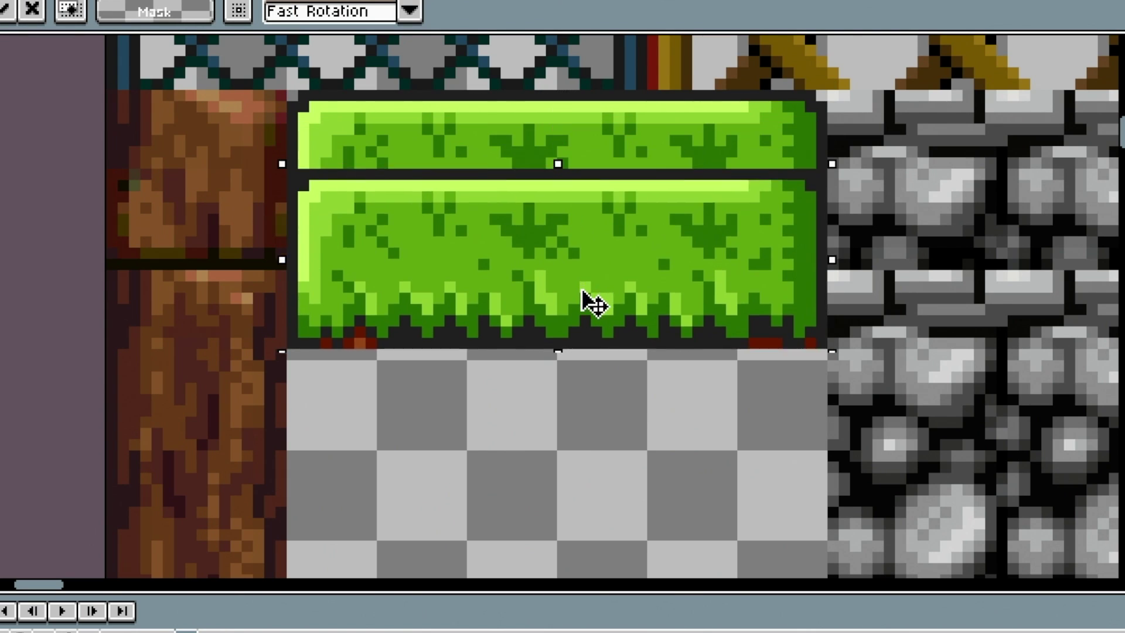
key(minus)
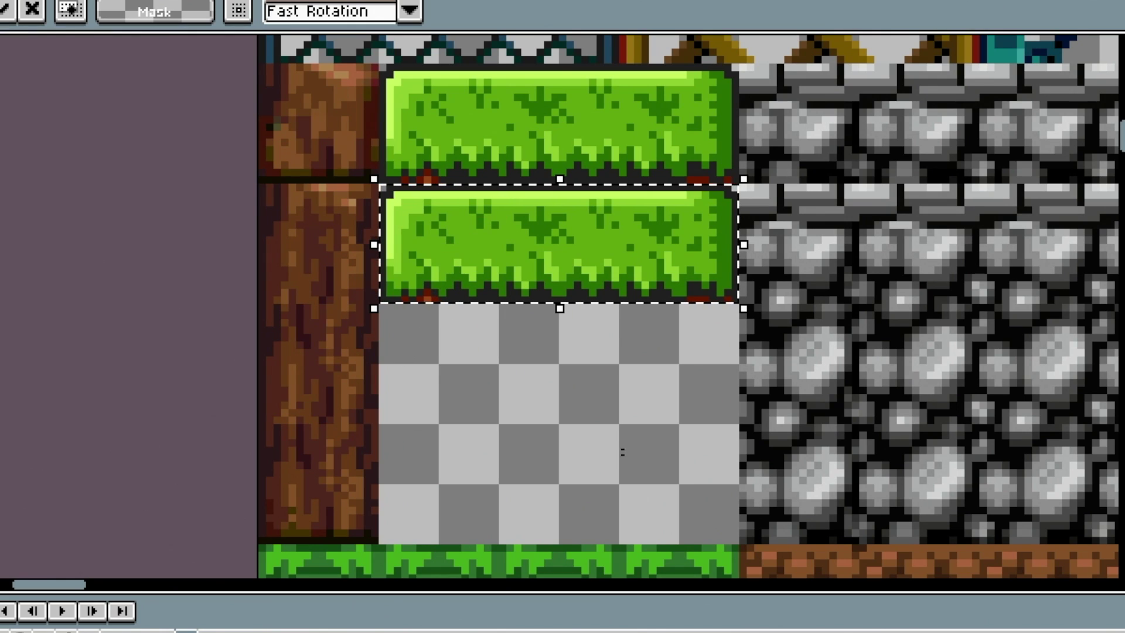
click(567, 321)
In Sprite-0004, move the left and right orange dirt tiles inward so they meet the middle dirt tile without gaps.
click(608, 91)
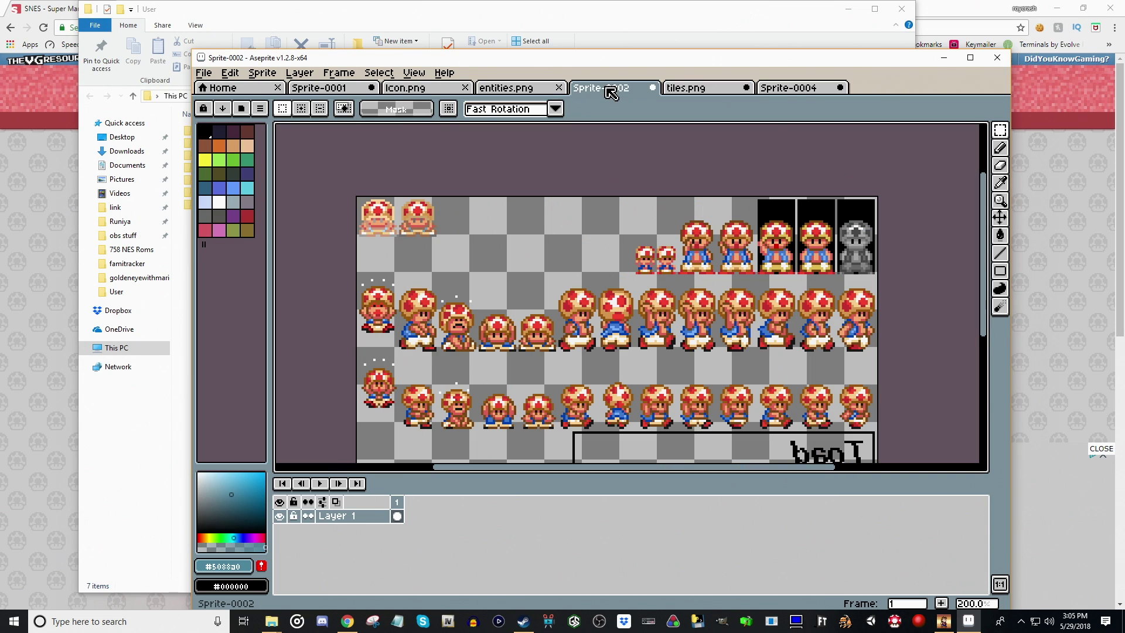
click(800, 89)
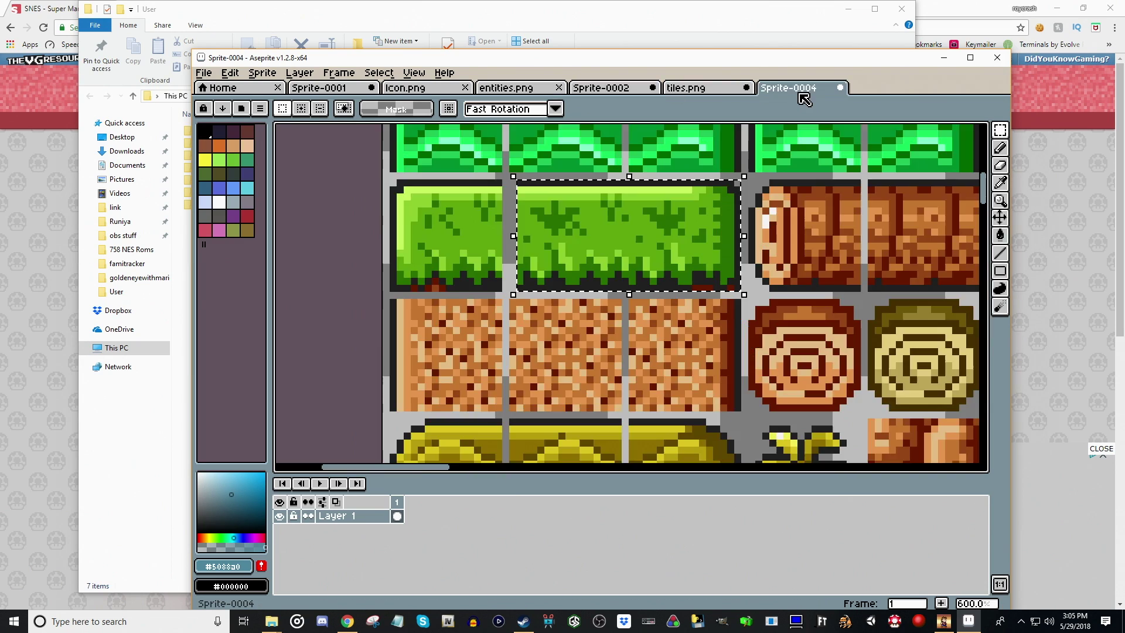
scroll(534, 254, up, 3)
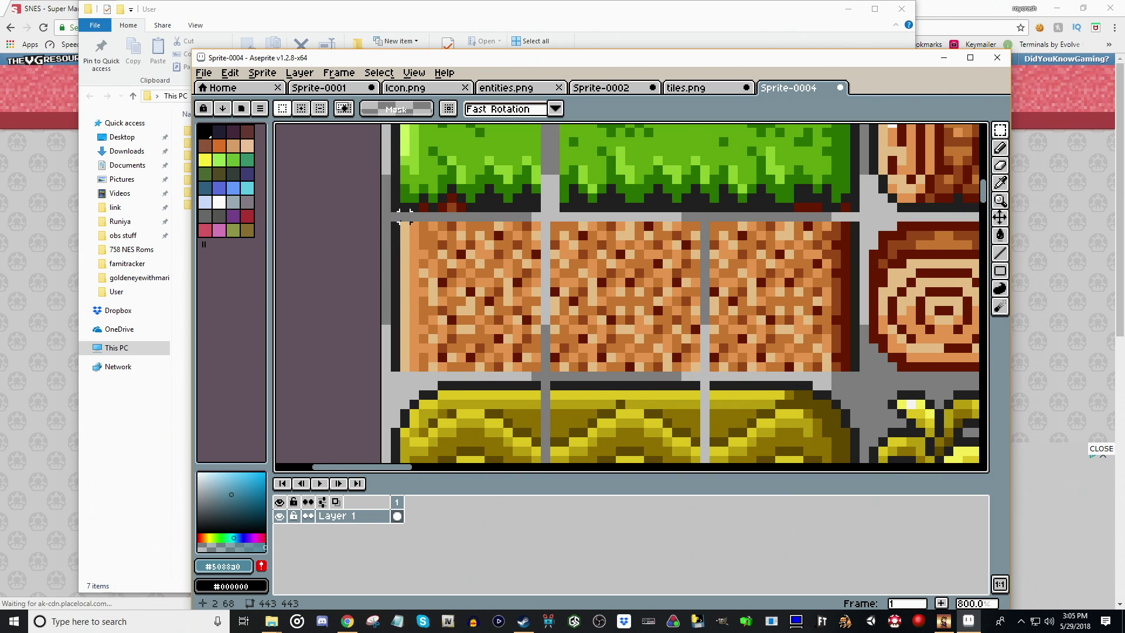
drag(395, 224, 523, 345)
drag(713, 226, 855, 367)
drag(812, 351, 803, 351)
click(579, 254)
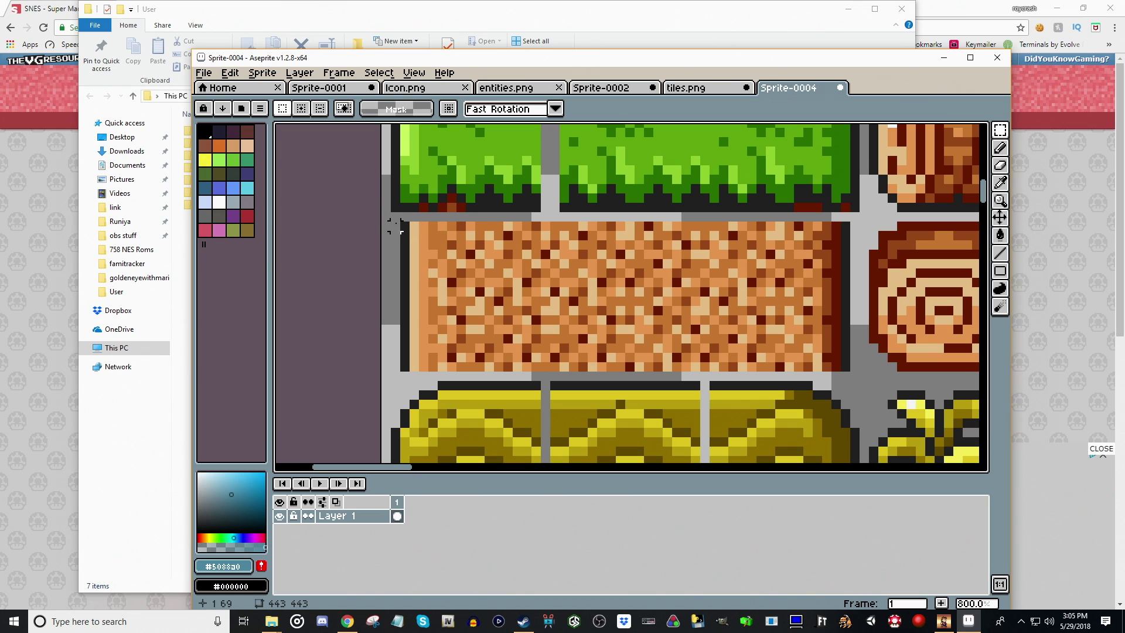
Copy the joined 48 x 16 dirt strip into tiles.png directly below the lower grass strip and enlarge it to 96 x 32.
drag(395, 222, 849, 371)
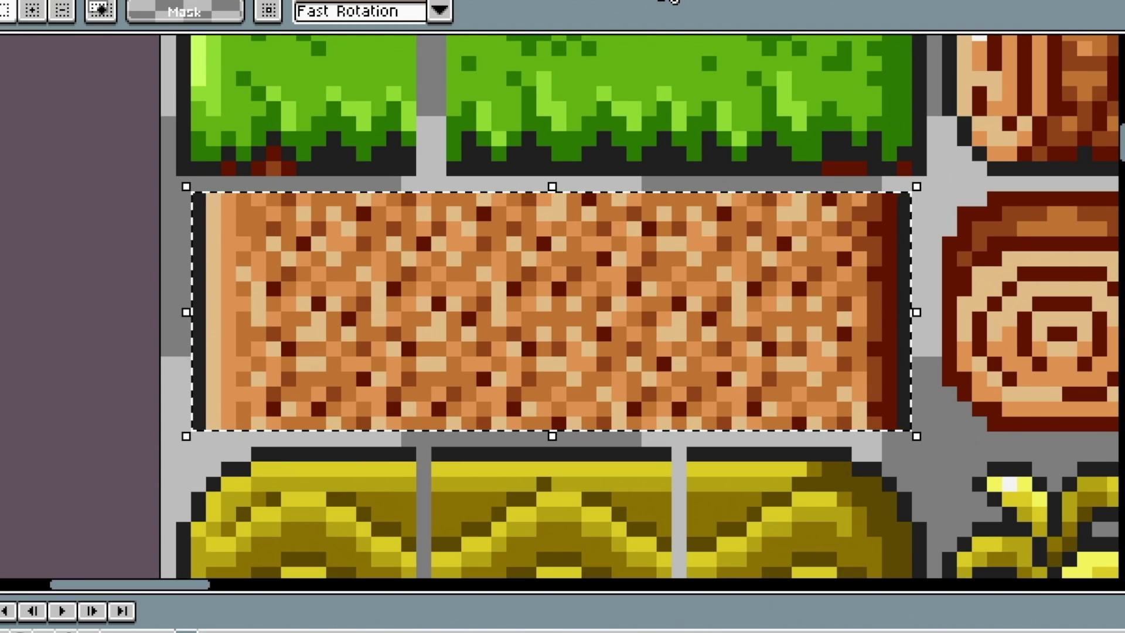
click(662, 1)
key(ctrl+v)
drag(372, 311, 451, 319)
scroll(480, 364, up, 1)
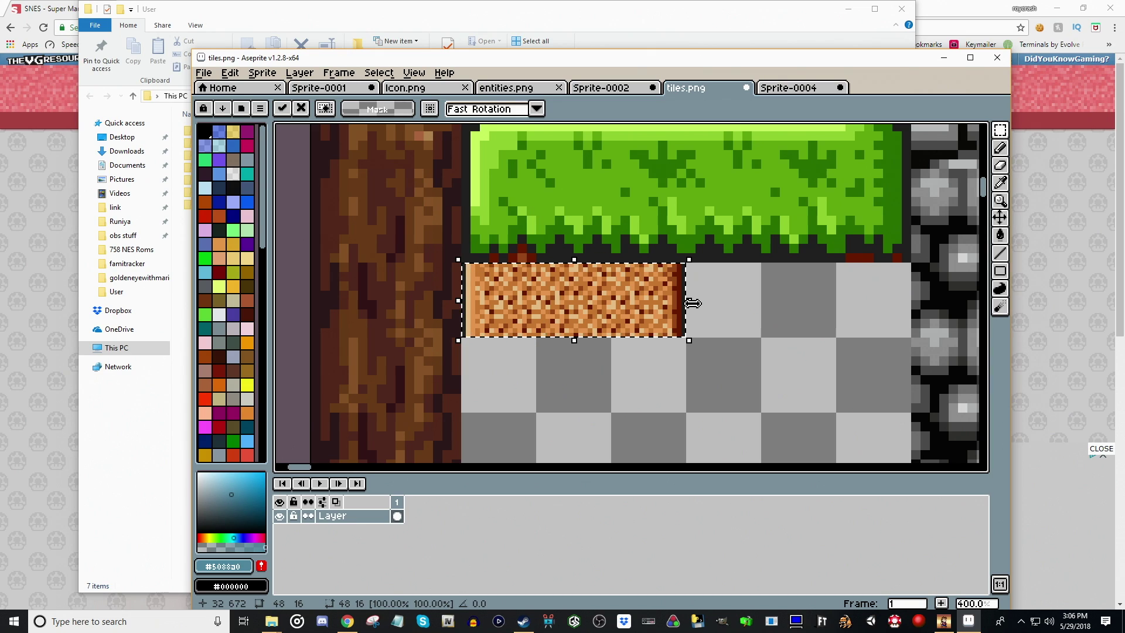
drag(693, 302, 925, 325)
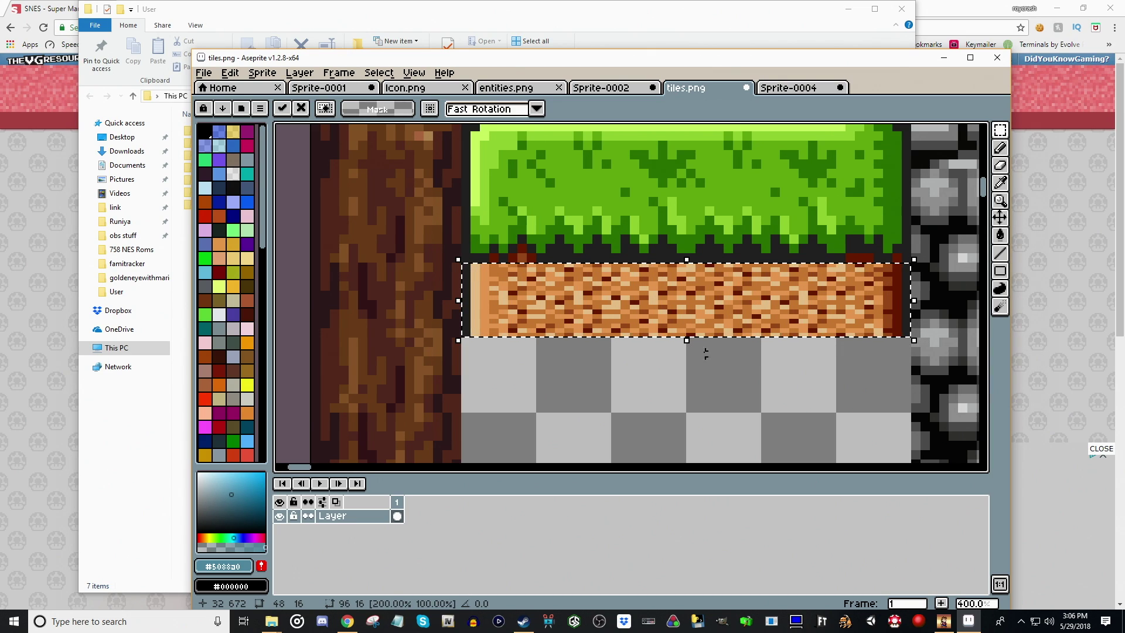
drag(686, 341, 683, 417)
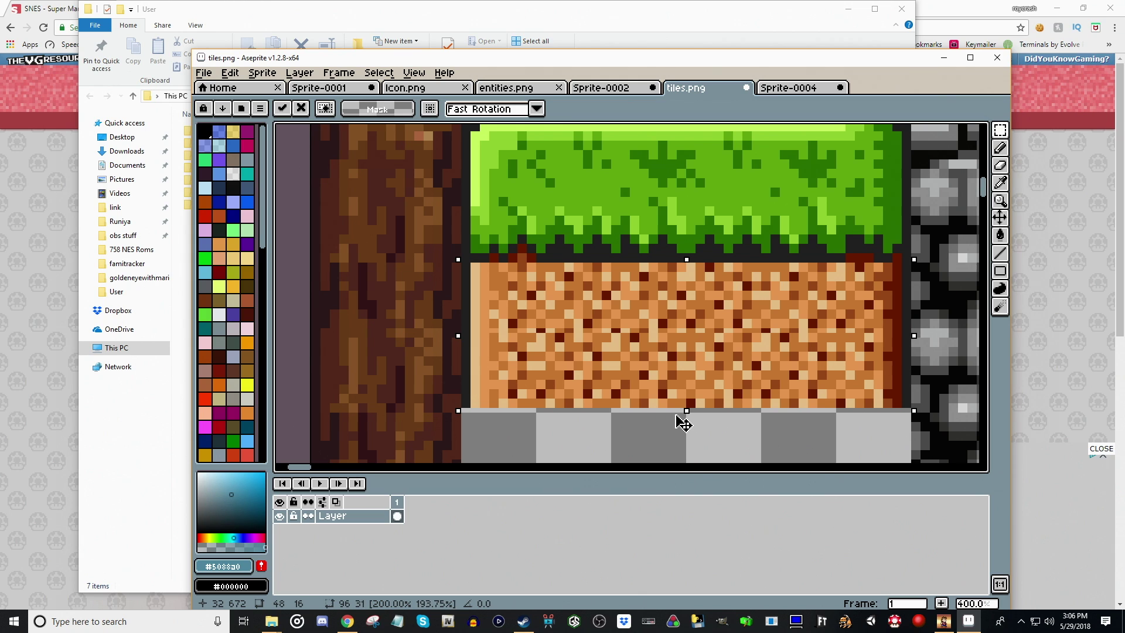
Duplicate the 96 x 32 dirt strip into the remaining cleared row below, deselect it and save the file.
scroll(758, 366, down, 2)
drag(758, 366, 707, 350)
key(Return)
key(ctrl+d)
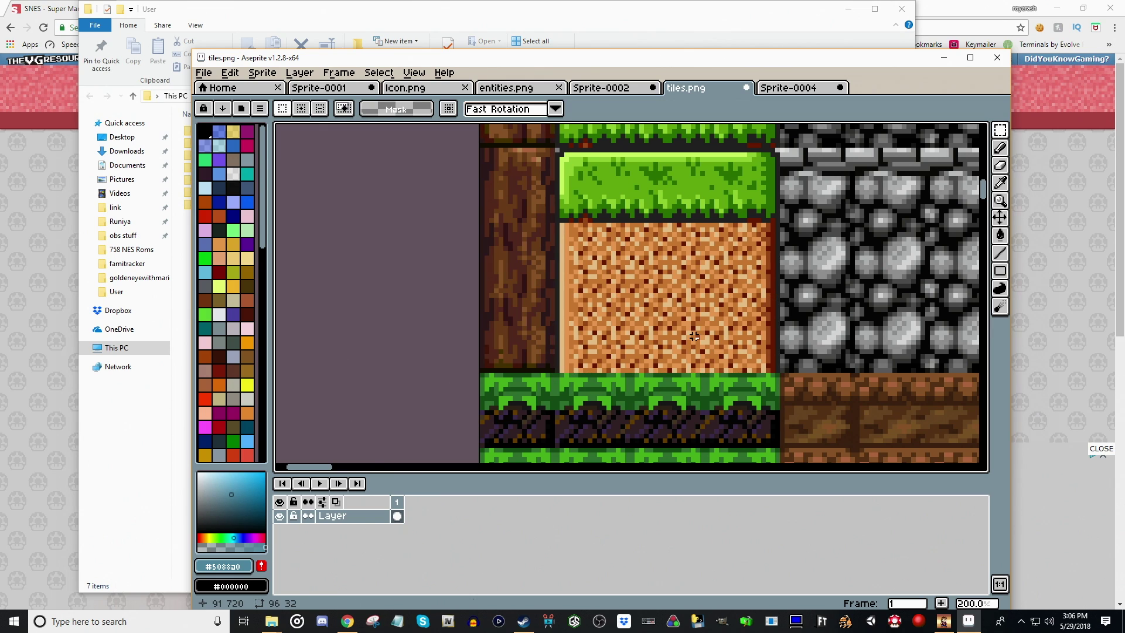
key(ctrl+s)
Delete the 32 x 32 brown rock tile beside the left end of the upper grass strip.
drag(614, 228, 659, 365)
scroll(610, 222, up, 1)
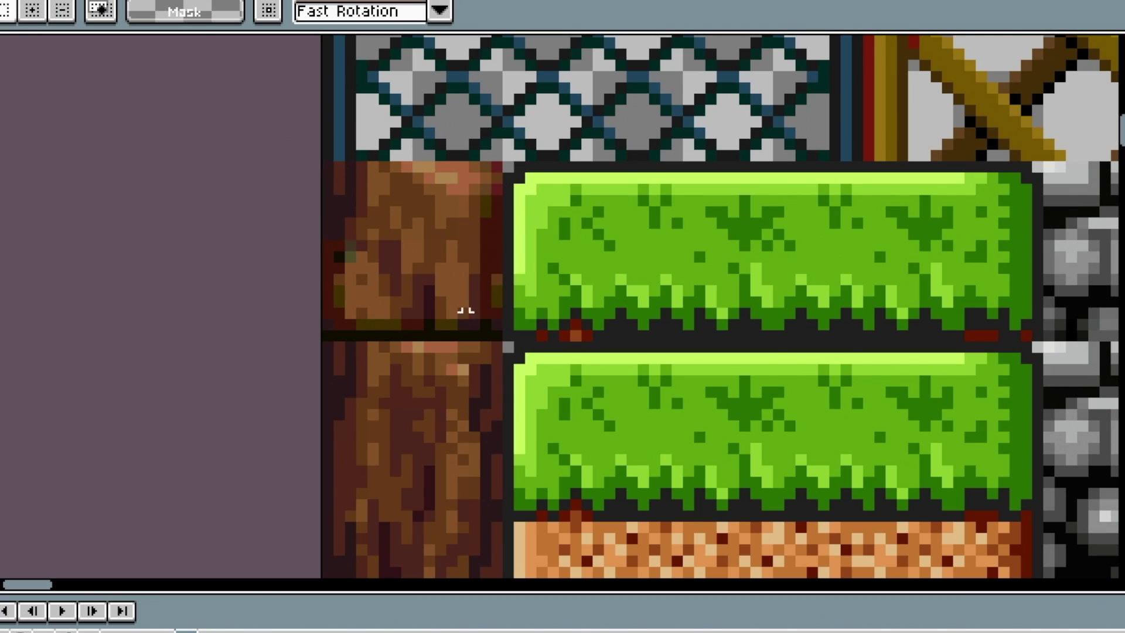
drag(324, 164, 501, 341)
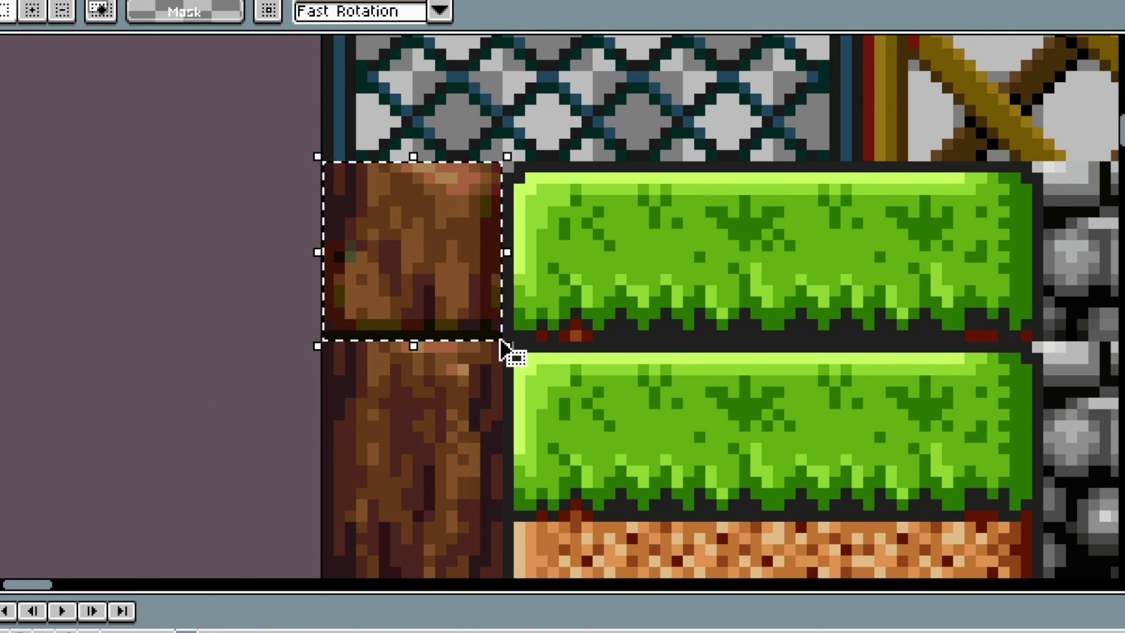
key(Delete)
Build a single grass tile in the cleared spot from 16 x 32 copies of the upper grass strip's left and right ends.
scroll(516, 169, up, 1)
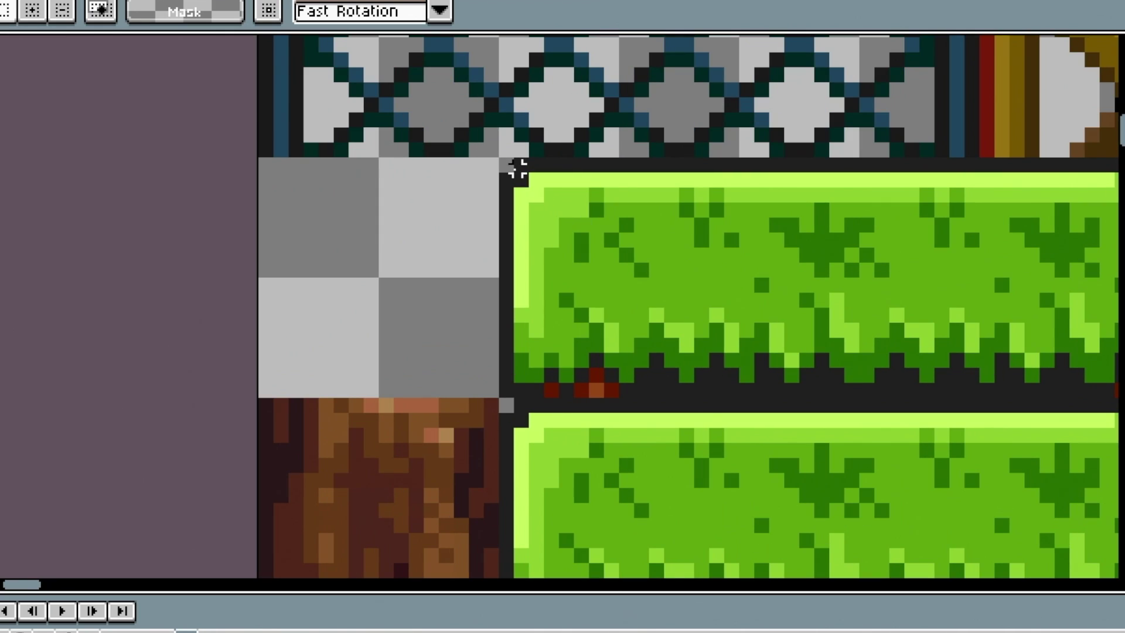
drag(502, 161, 329, 340)
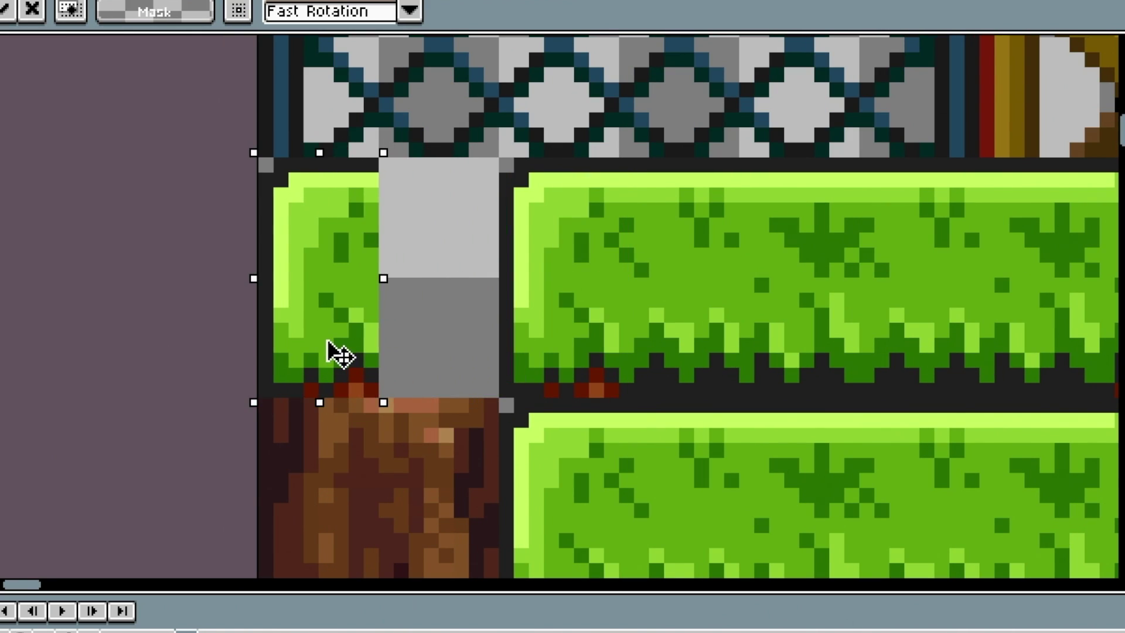
scroll(868, 347, down, 1)
drag(869, 347, 430, 333)
scroll(546, 288, up, 1)
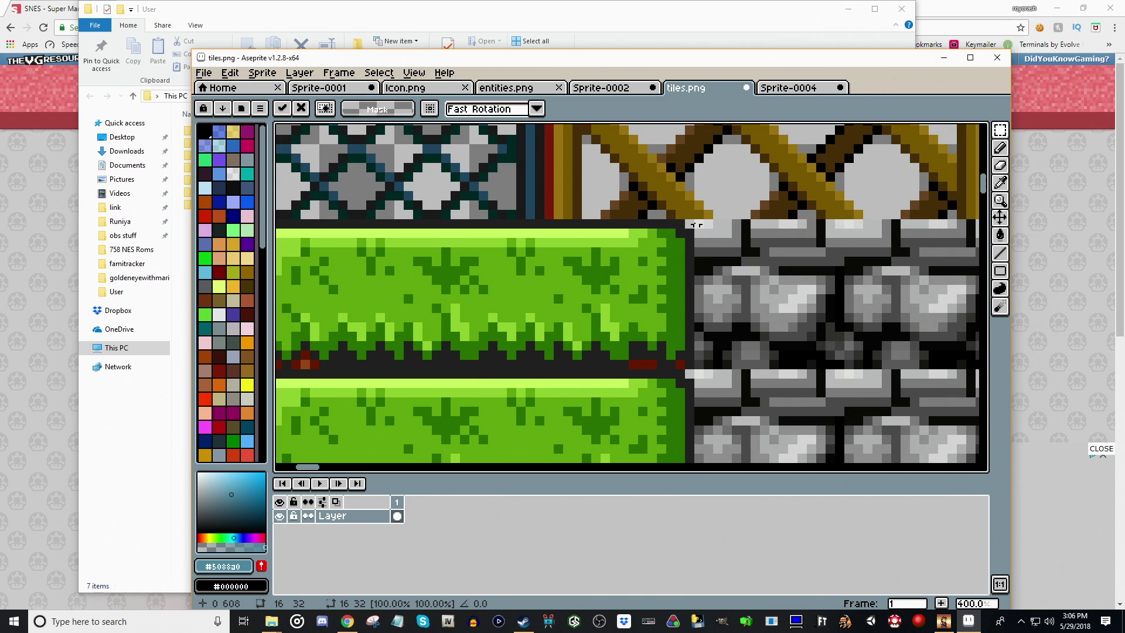
drag(692, 222, 621, 287)
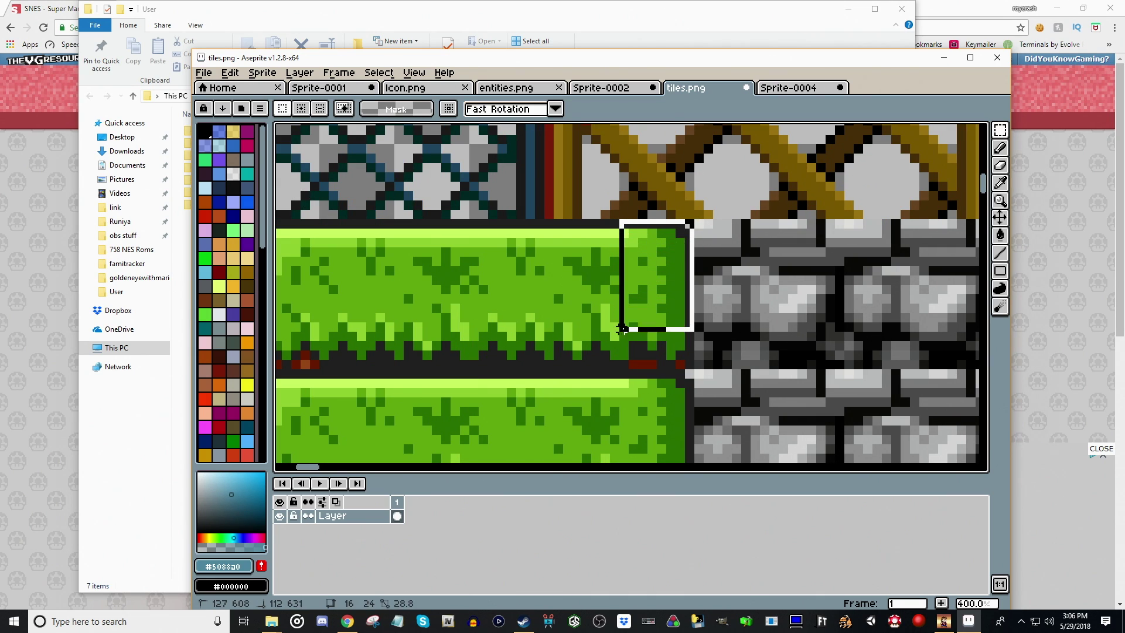
drag(621, 363, 622, 372)
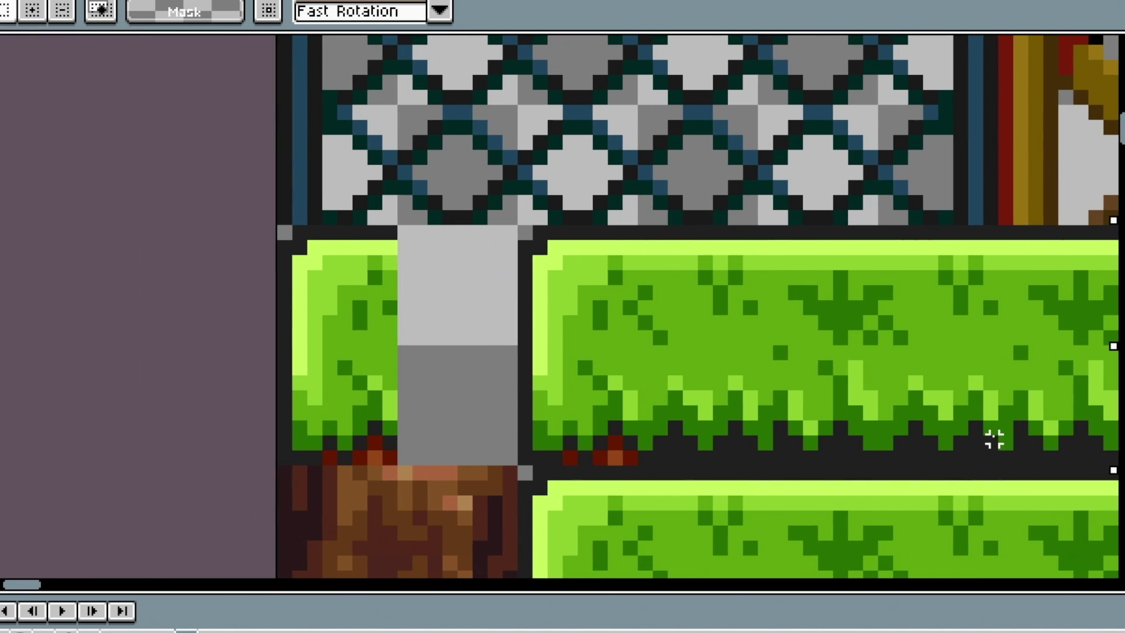
key(ctrl+v)
drag(546, 357, 430, 356)
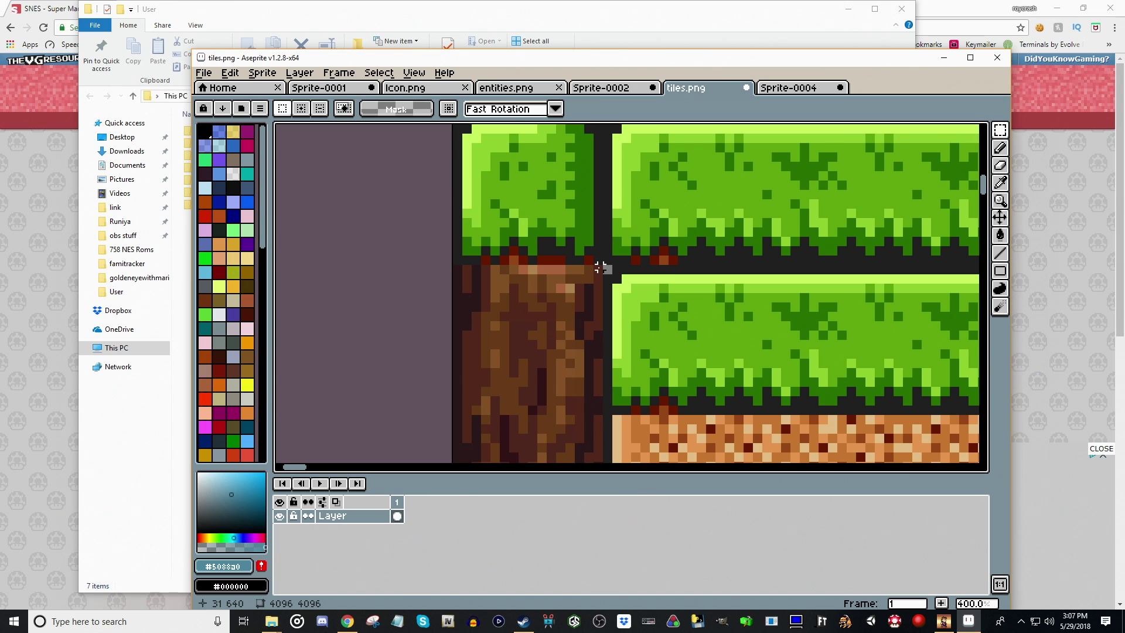
Delete the brown rock column below the single grass tile.
drag(603, 266, 445, 349)
key(Delete)
drag(529, 147, 533, 375)
scroll(530, 246, down, 2)
scroll(528, 263, up, 1)
Duplicate the 32 x 32 single grass tile directly below itself and apply it.
drag(473, 244, 566, 435)
drag(697, 382, 602, 123)
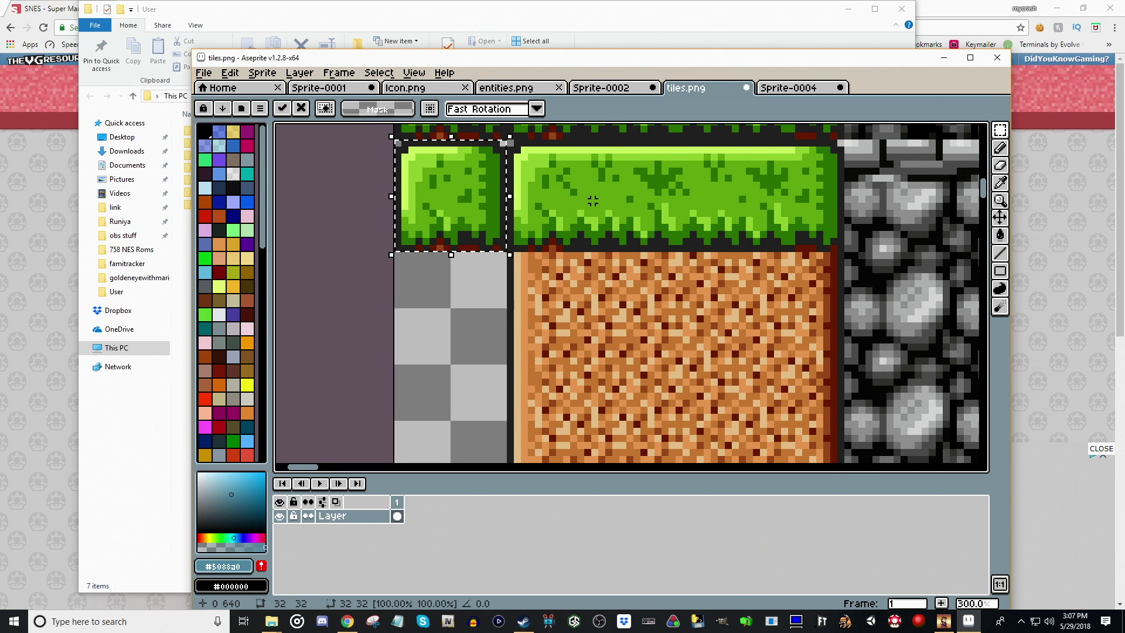
click(593, 201)
Copy a strip slightly over half a tile wide from the dirt block's left edge to the left side of the cleared column.
scroll(586, 309, down, 2)
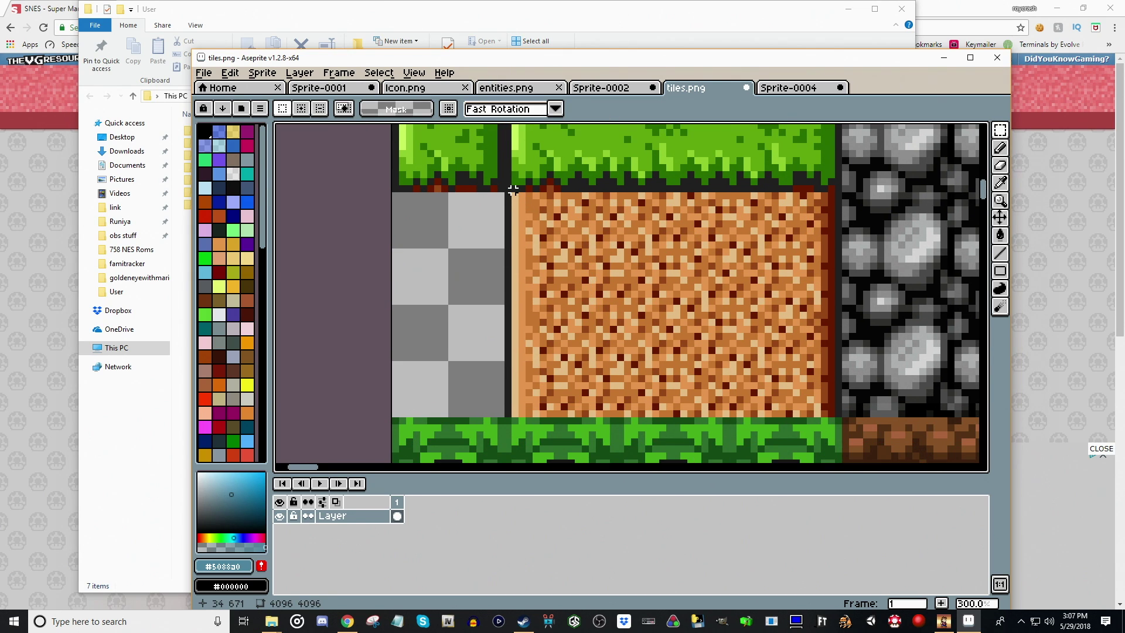
drag(508, 194, 581, 416)
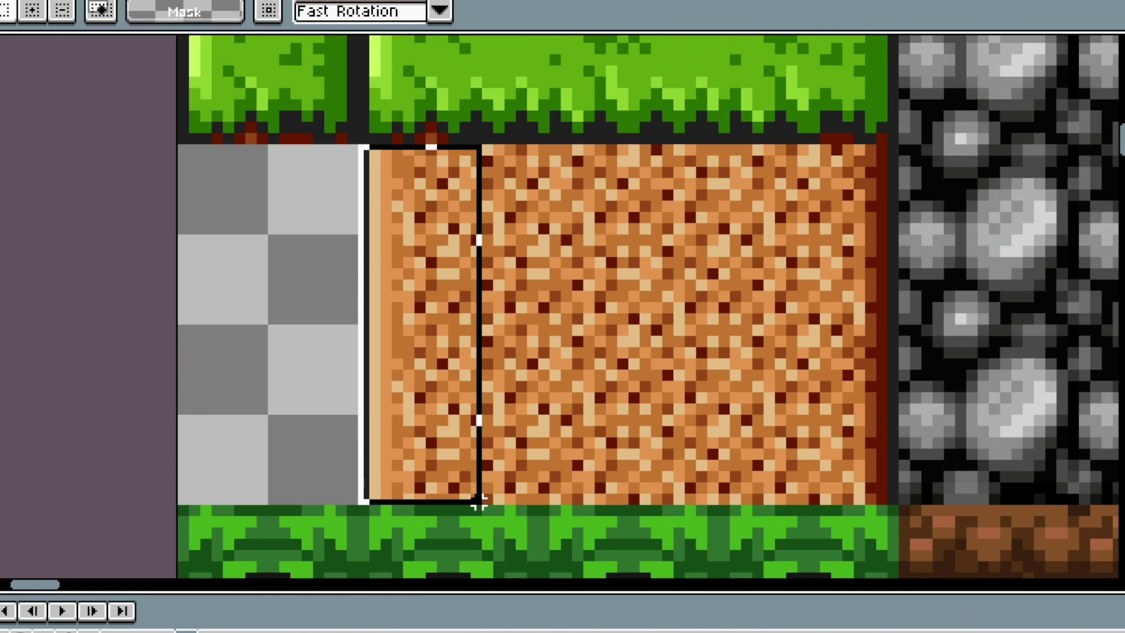
drag(478, 502, 463, 503)
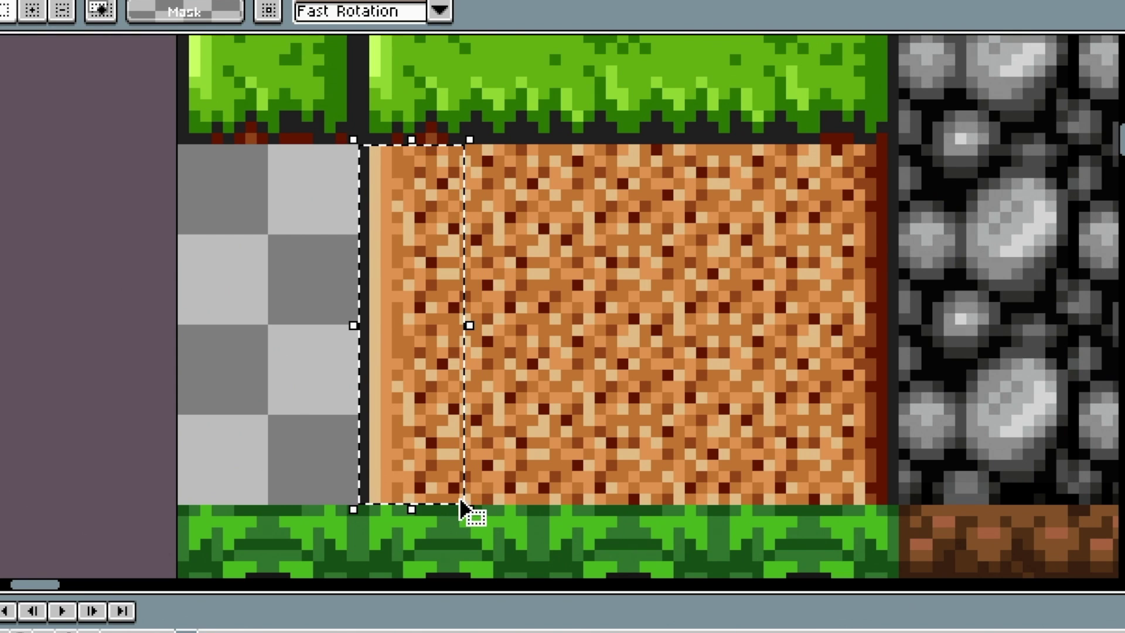
drag(452, 404, 258, 389)
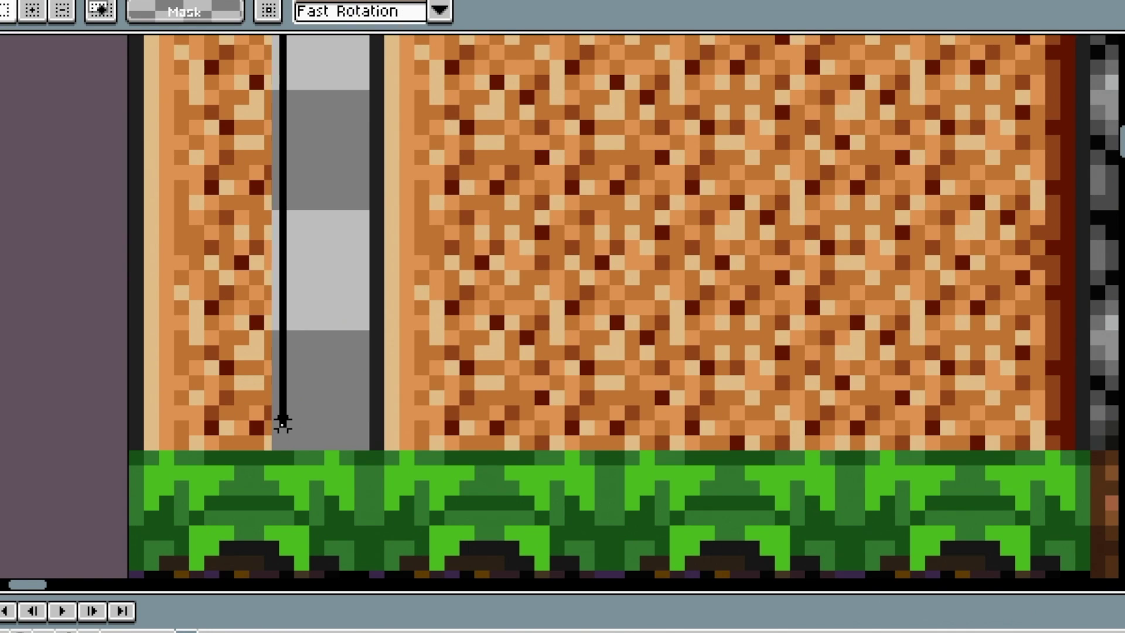
Trim one pixel column off the right edge of the copied dirt strip.
drag(281, 420, 269, 449)
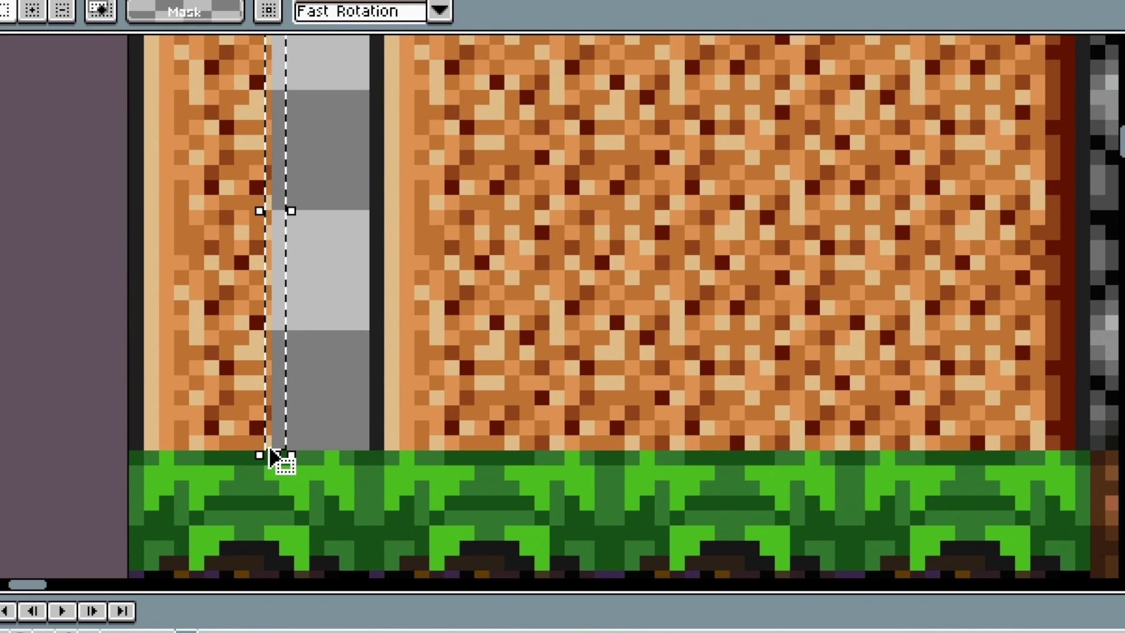
key(Delete)
scroll(527, 260, down, 1)
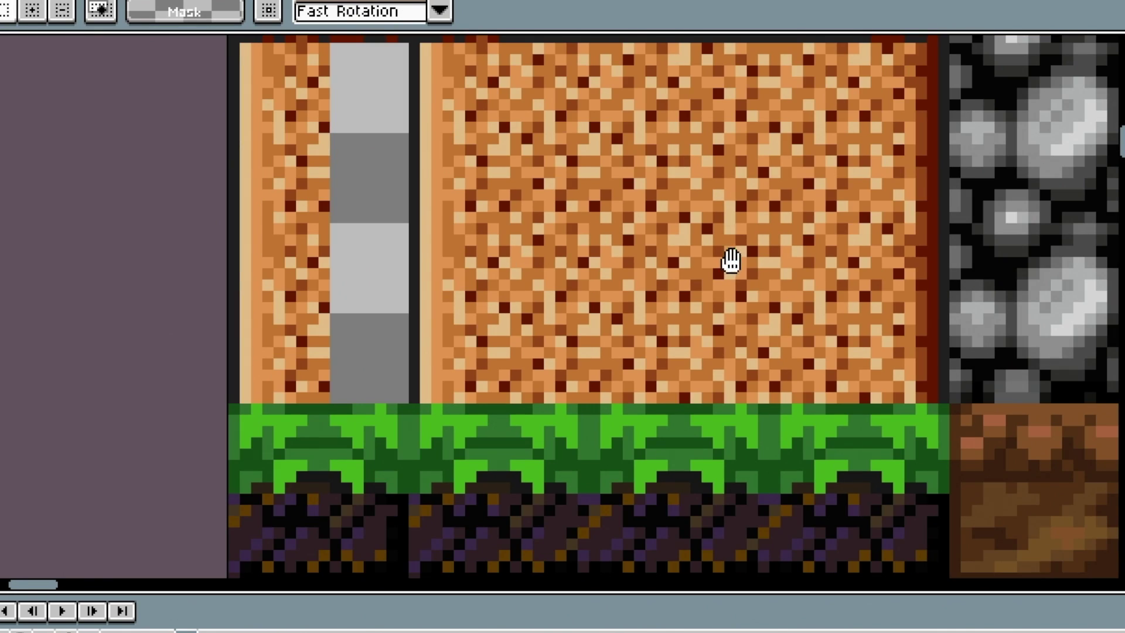
Copy a strip from the wide dirt block's right edge into the narrow column's empty part, apply it and save tiles.png.
drag(730, 261, 516, 345)
drag(735, 458, 595, 368)
scroll(595, 368, up, 2)
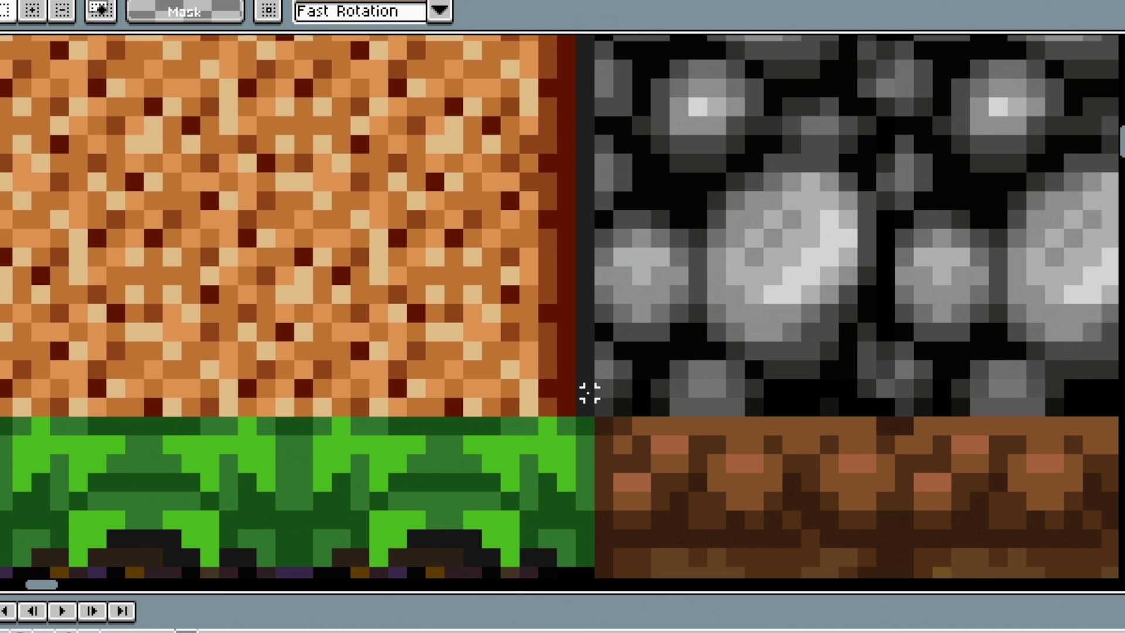
drag(453, 407, 586, 142)
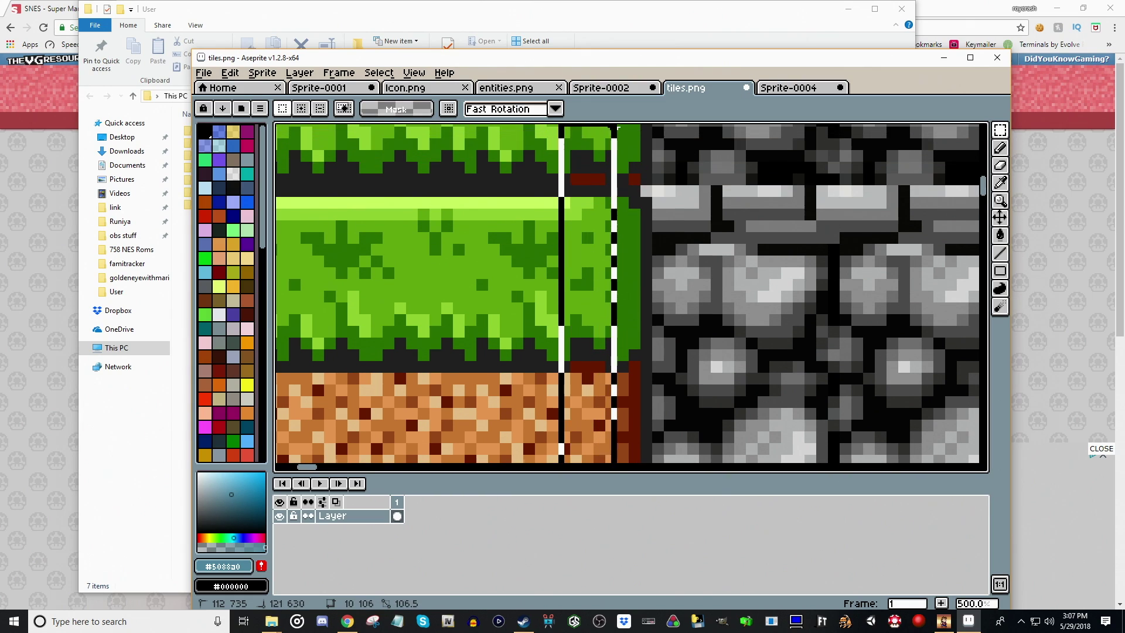
drag(647, 190, 649, 190)
scroll(617, 233, down, 2)
drag(596, 315, 923, 211)
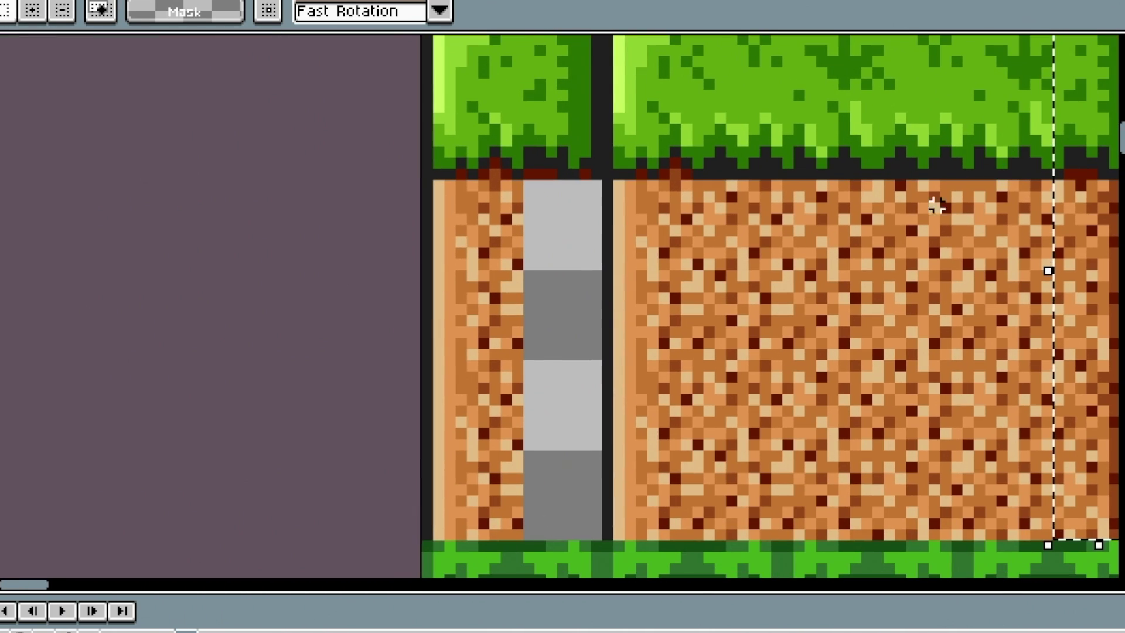
drag(1107, 297, 580, 288)
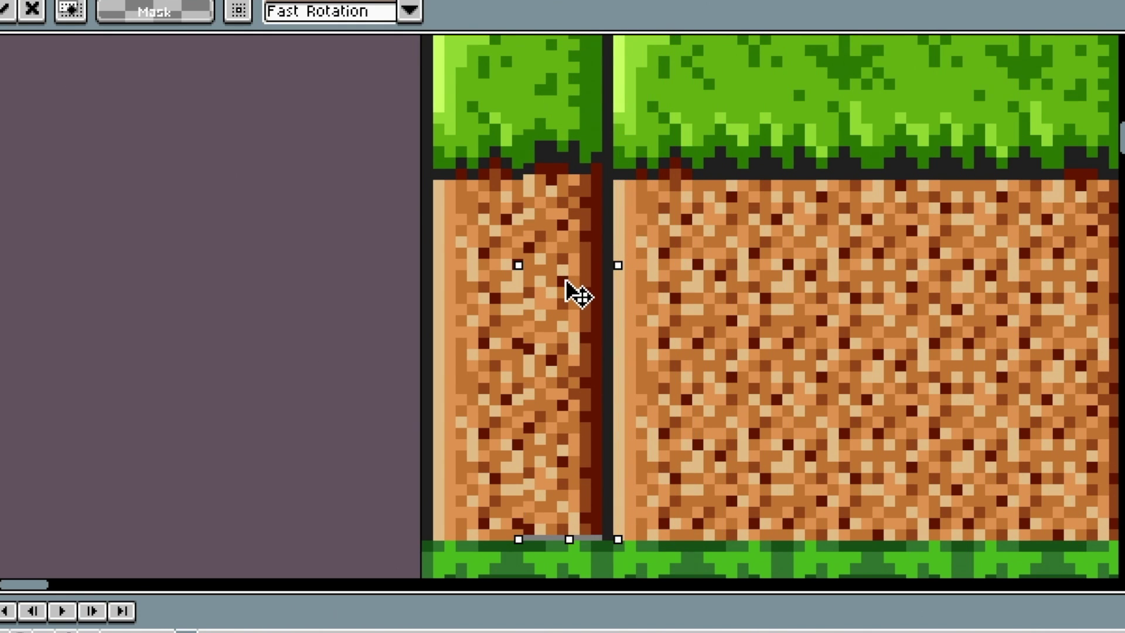
drag(748, 214, 765, 339)
key(Return)
key(ctrl+s)
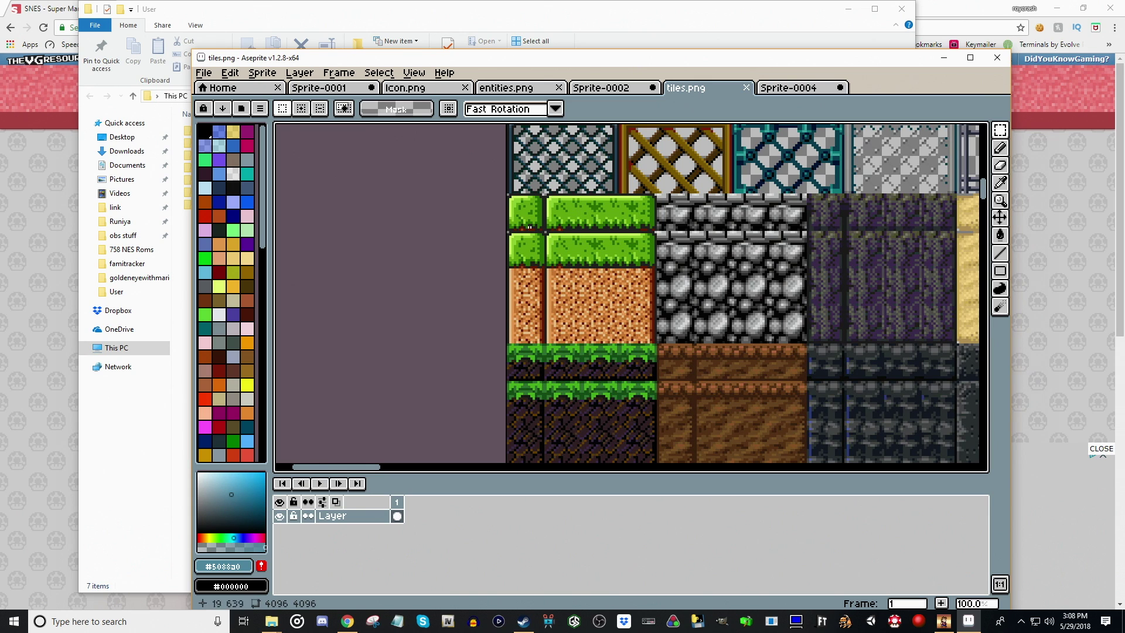
Switch to PlataGO, open the level editor and draw three separate grass-topped ground blocks, making the third one the tallest.
click(943, 619)
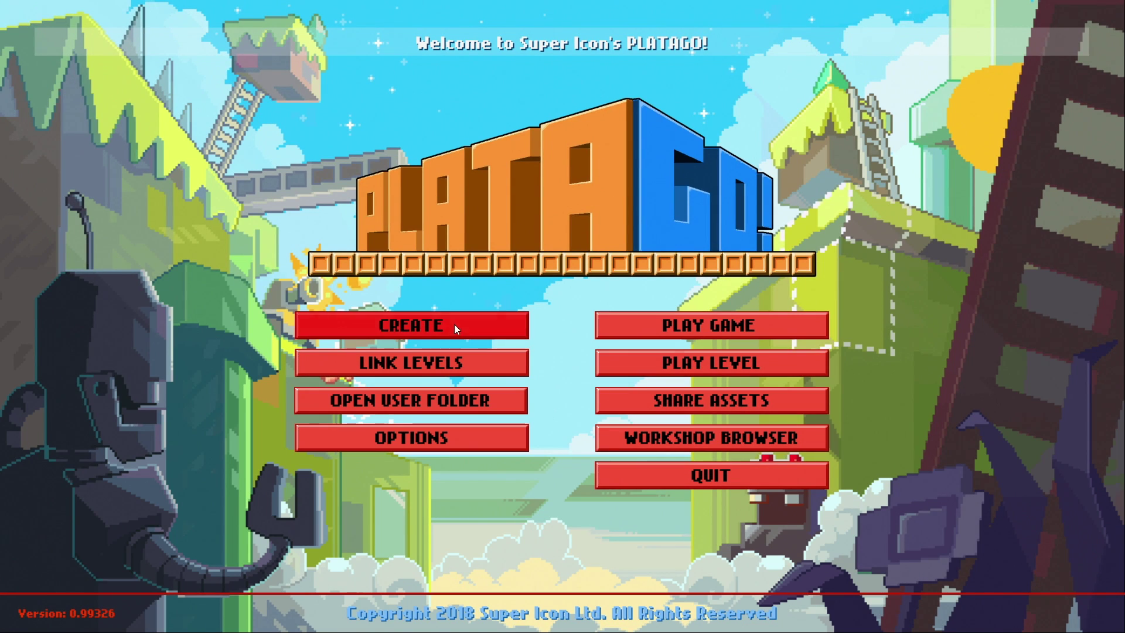
click(434, 327)
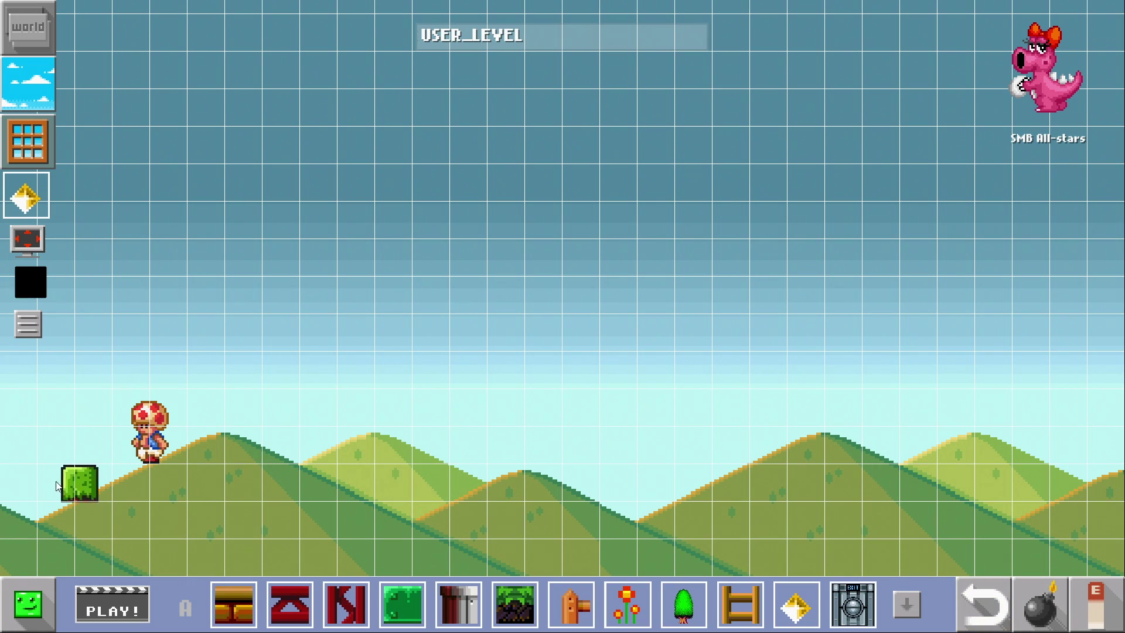
mouse_move(33, 478)
mouse_down()
mouse_move(156, 501)
mouse_move(169, 561)
mouse_up()
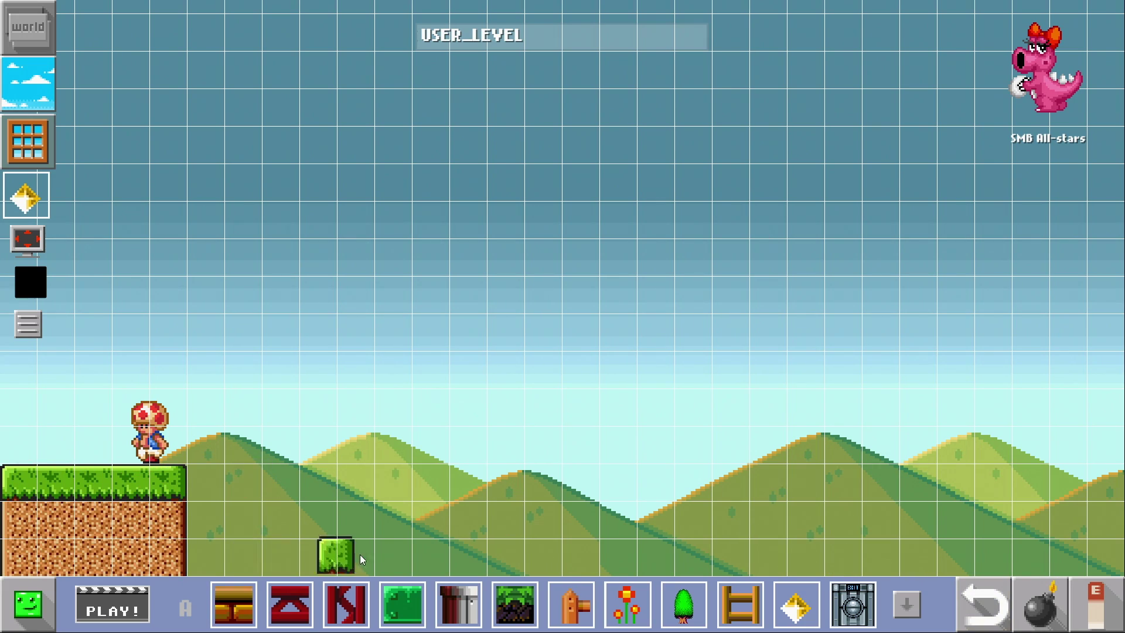
drag(360, 554, 505, 383)
drag(673, 553, 808, 375)
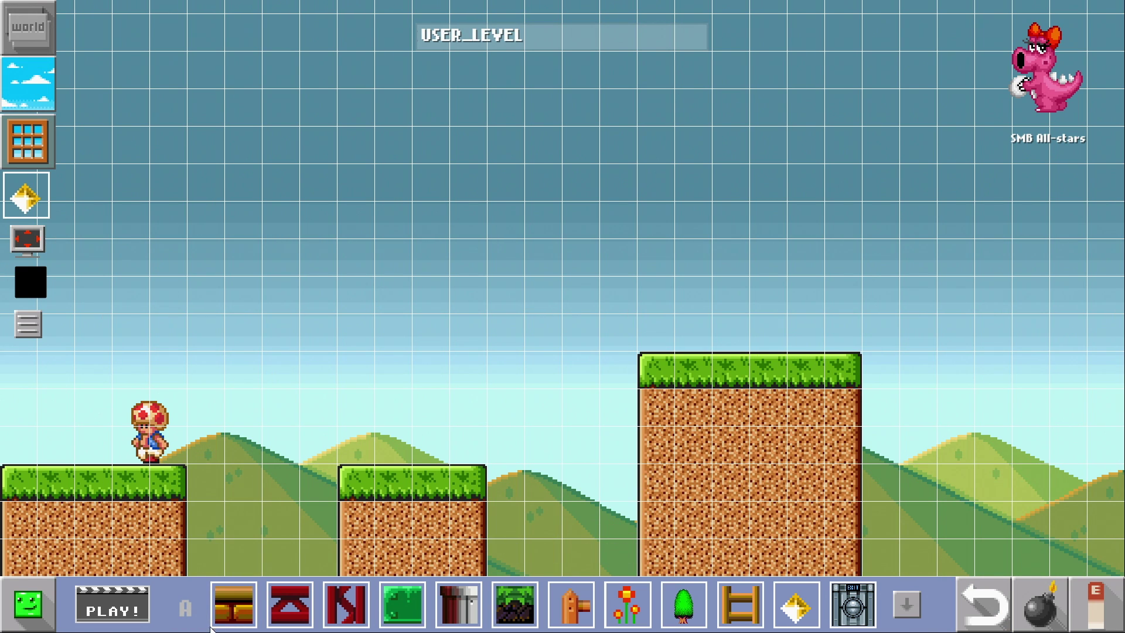
Playtest the level by running and jumping with Toad across the grass-topped blocks.
click(100, 600)
key(Left)
key(Right)
key(space)
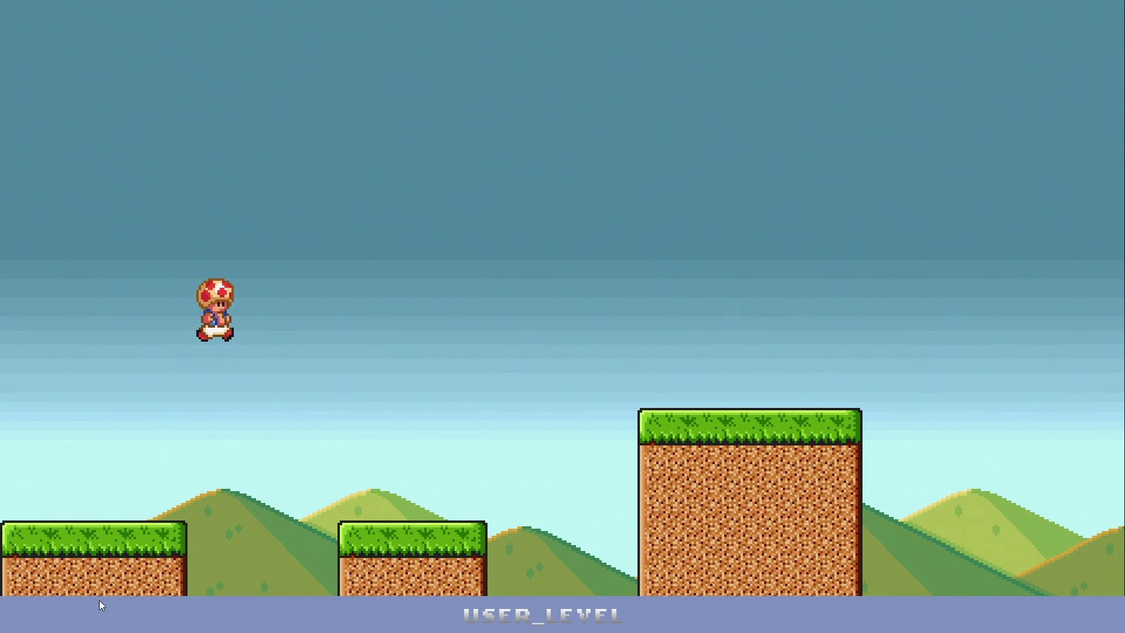
key(space)
key(Right)
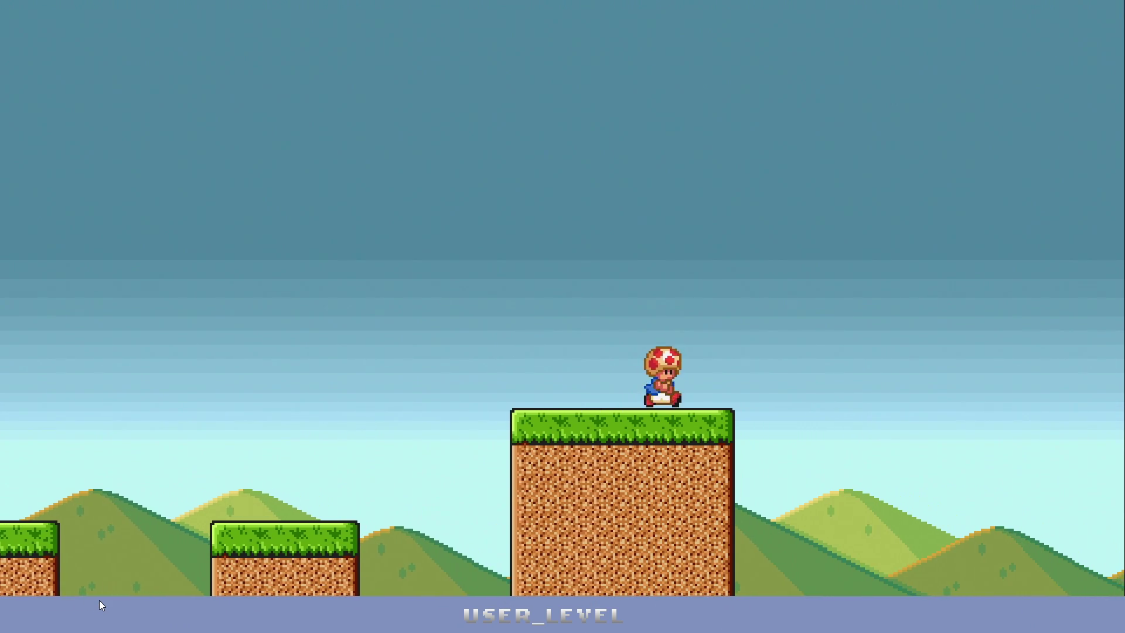
key(Left)
key(space)
Switch to File Explorer and open the sfx folder inside the SMB All-stars theme folder.
key(alt+Tab)
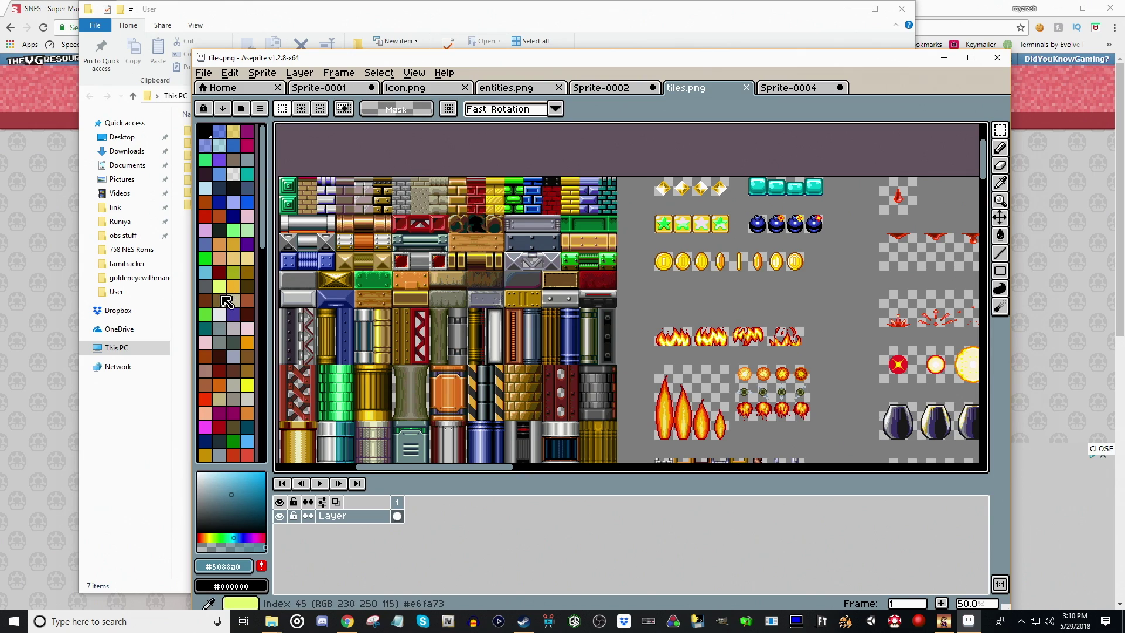
click(165, 407)
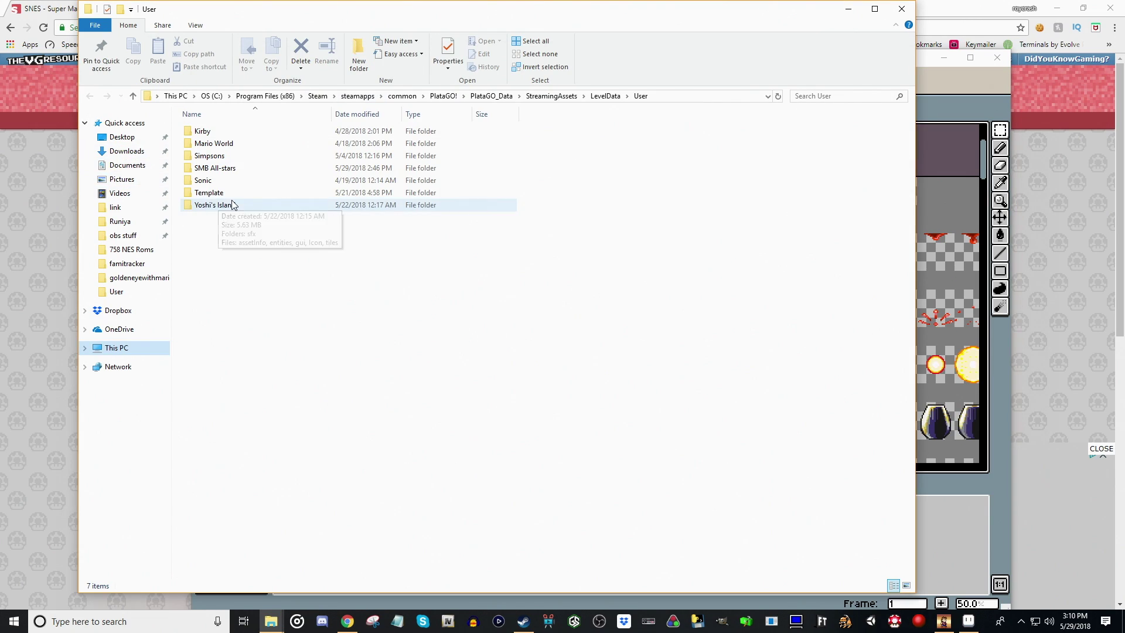
double_click(215, 169)
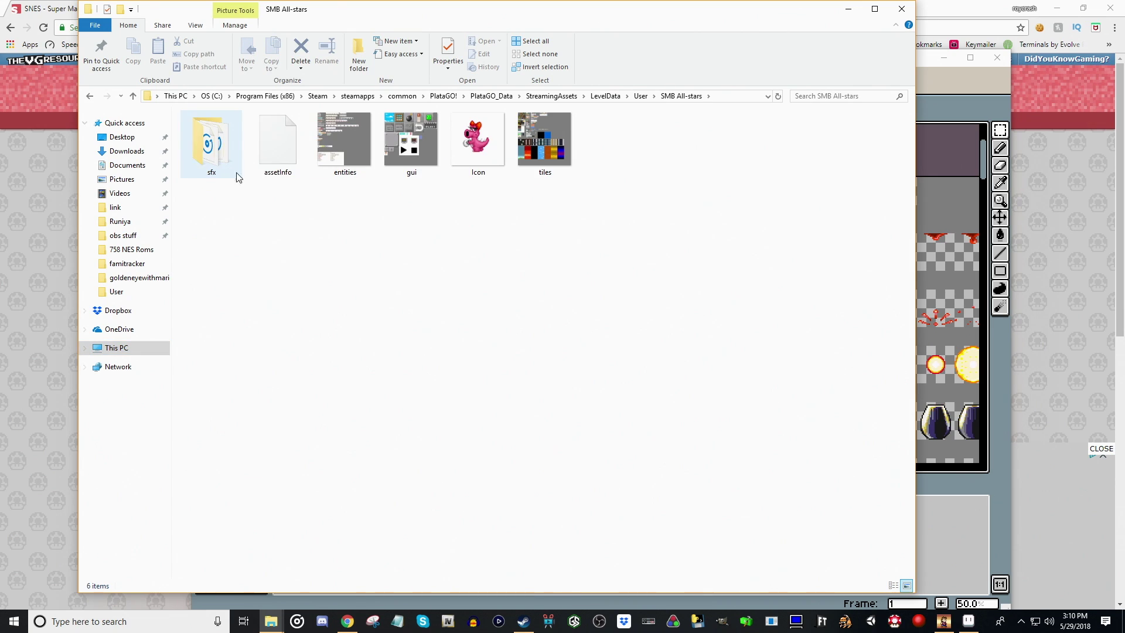
double_click(210, 154)
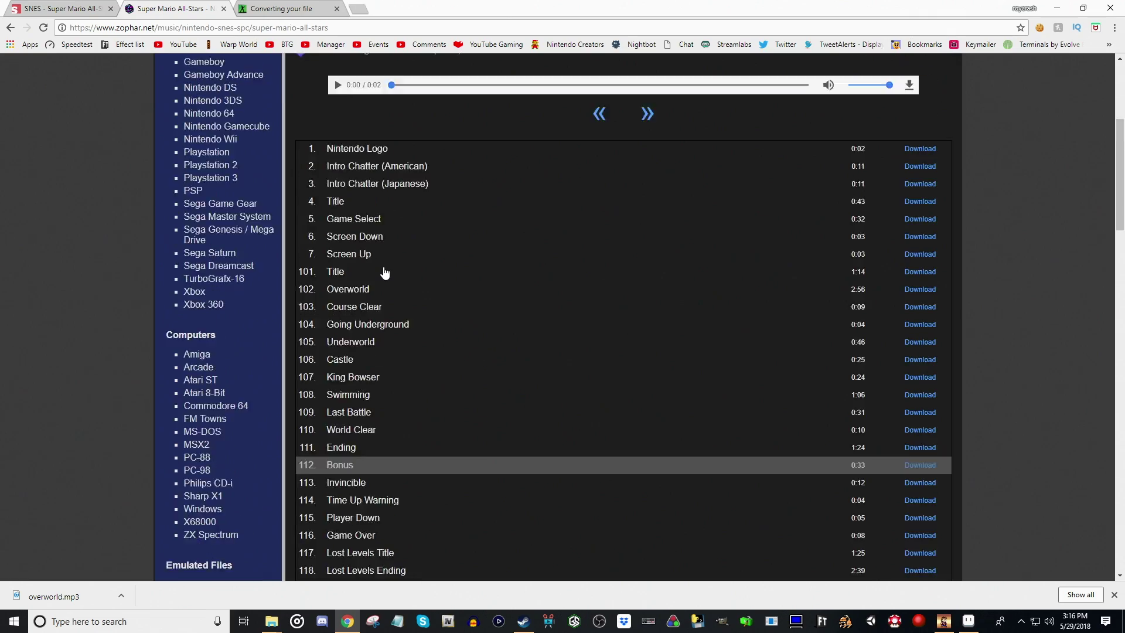
Preview track 102 Overworld on Zophar's Super Mario All-Stars music page and look through the remaining tracks.
scroll(384, 269, up, 5)
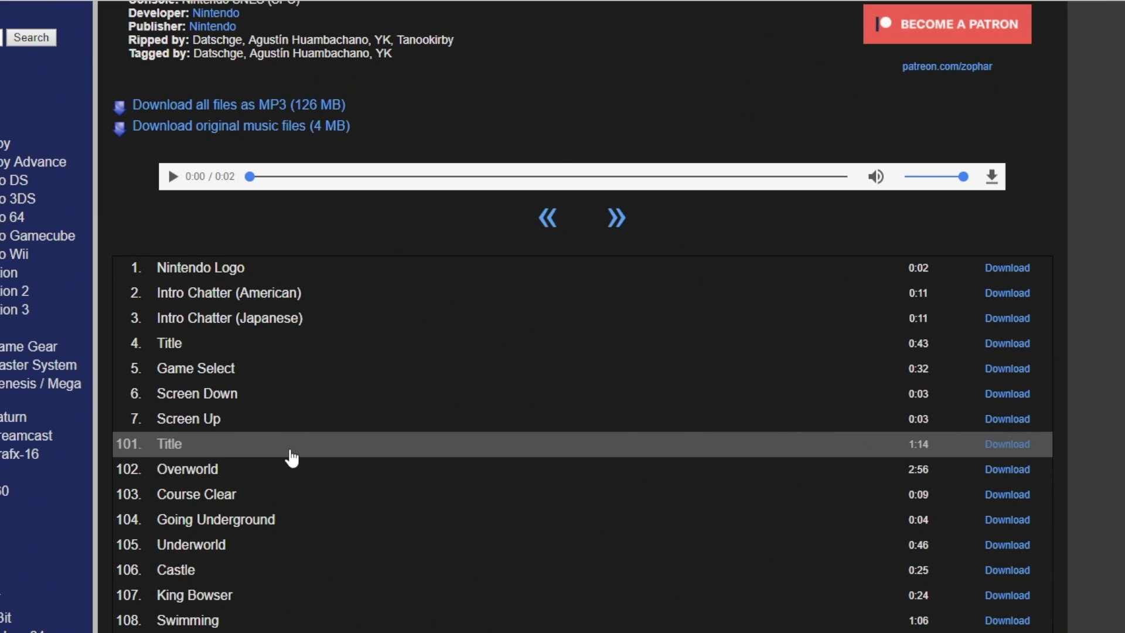
click(288, 472)
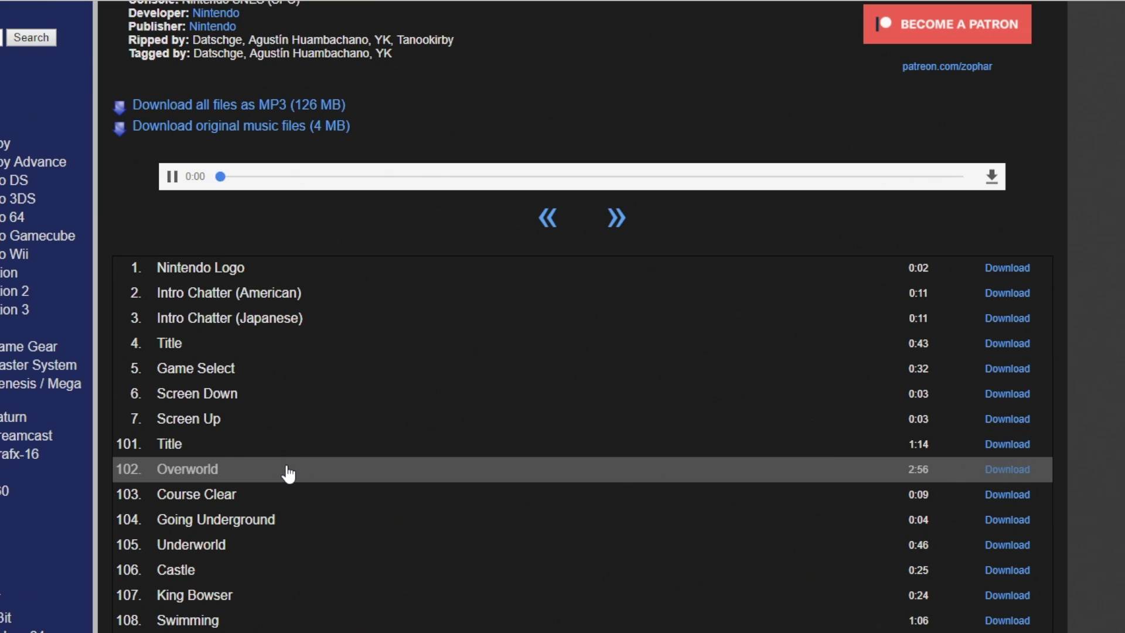
scroll(288, 472, down, 10)
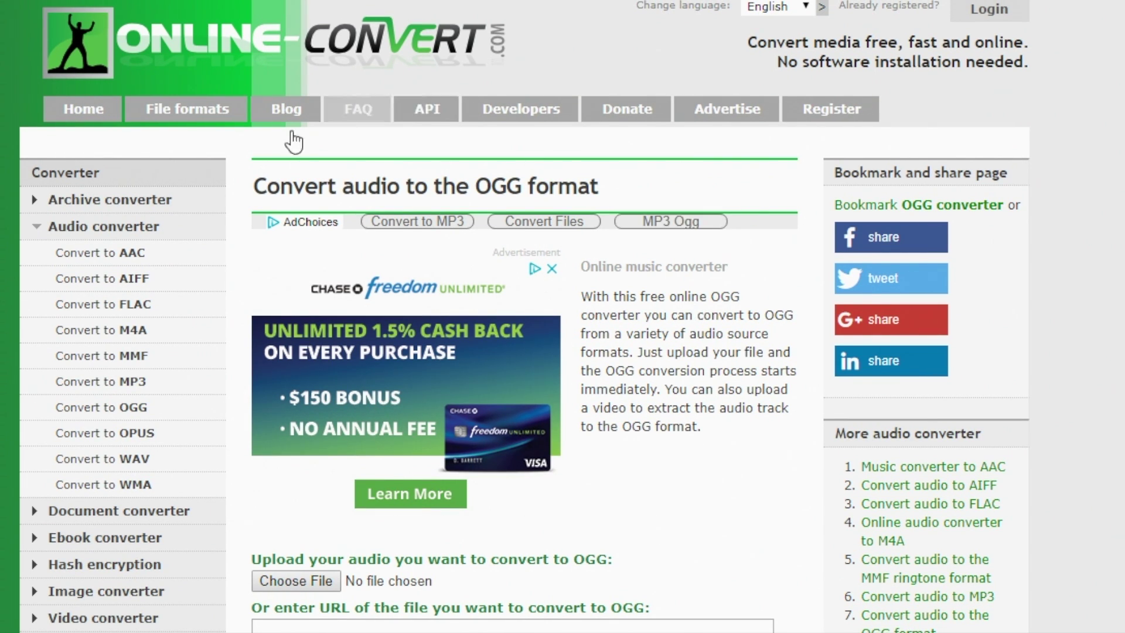
Upload 203 Overworld.mp3 to the online OGG converter and convert it with the default vorbis codec.
scroll(514, 557, down, 3)
click(294, 376)
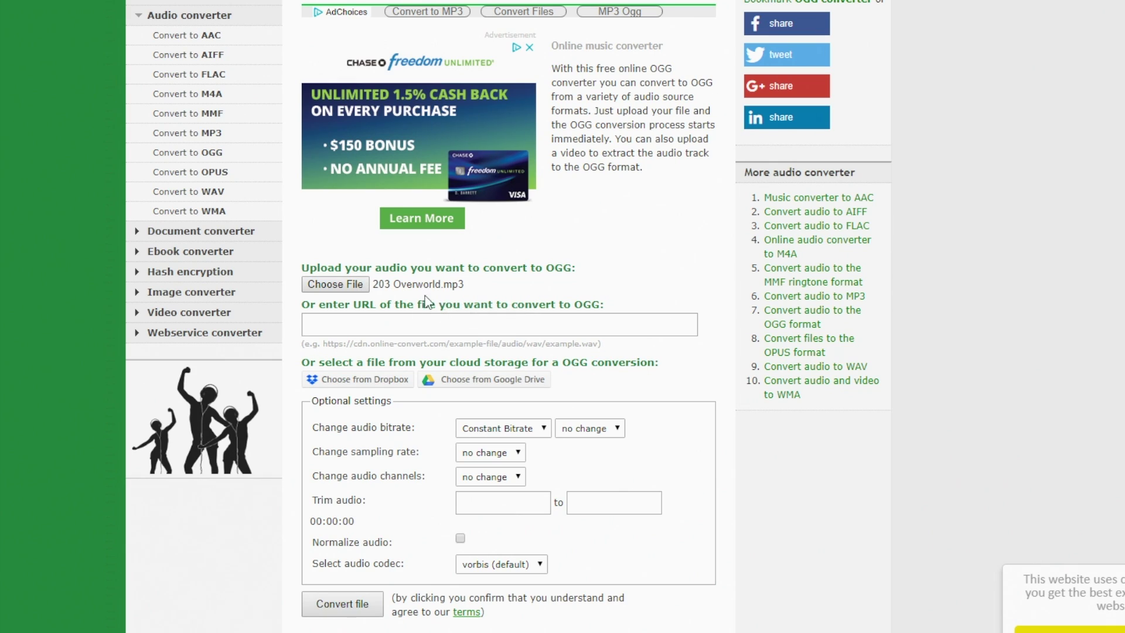
click(332, 603)
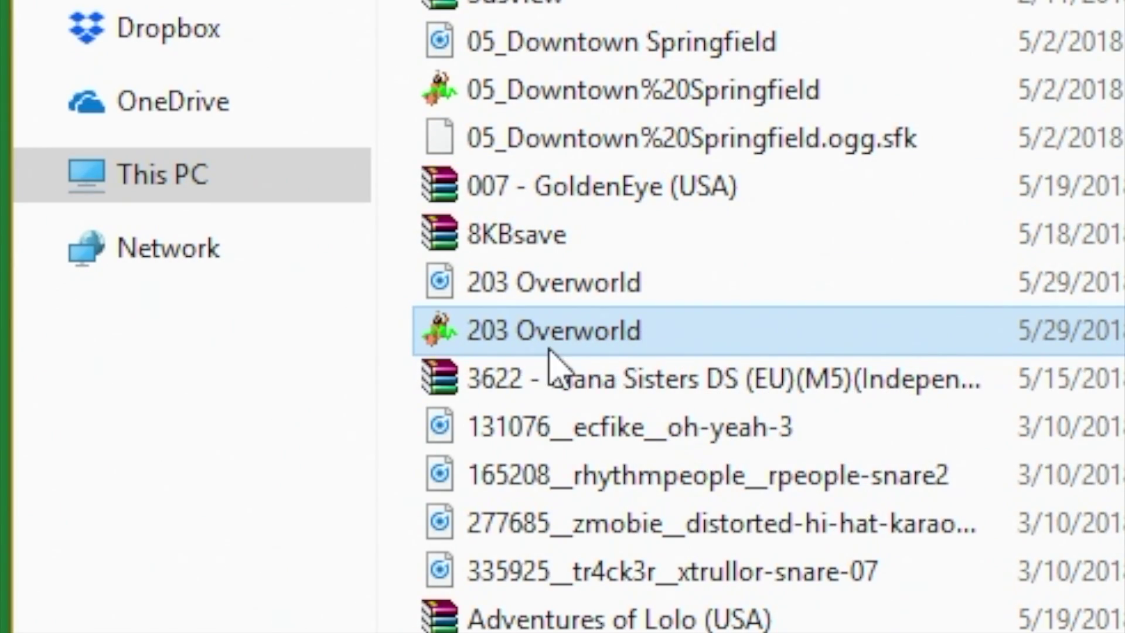
mouse_move(752, 360)
right_click(691, 333)
click(577, 340)
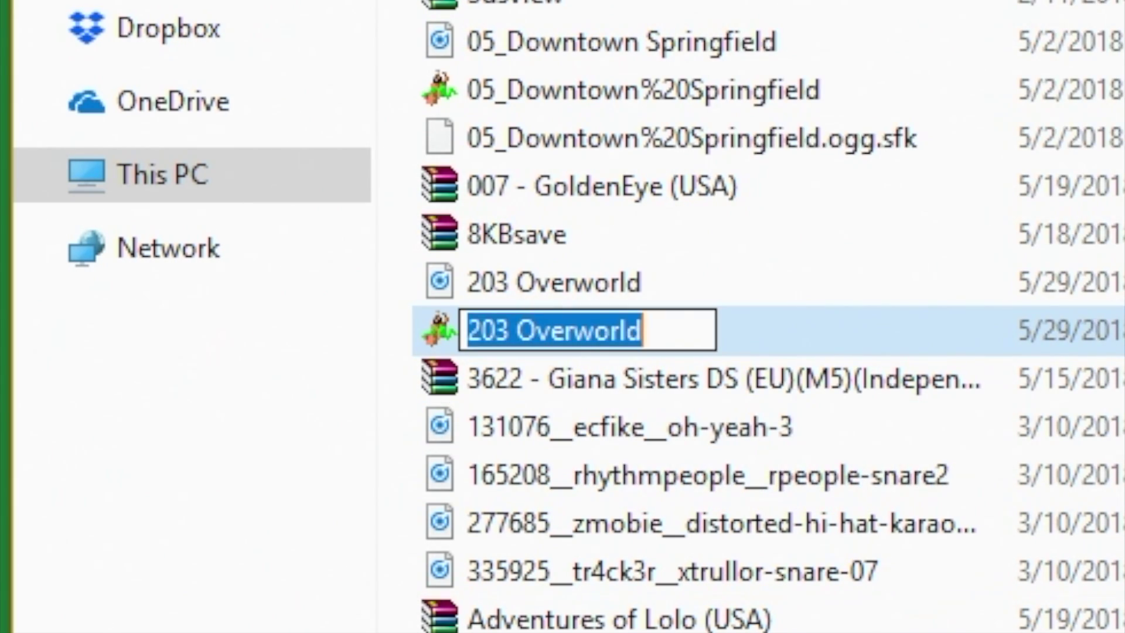
key(Return)
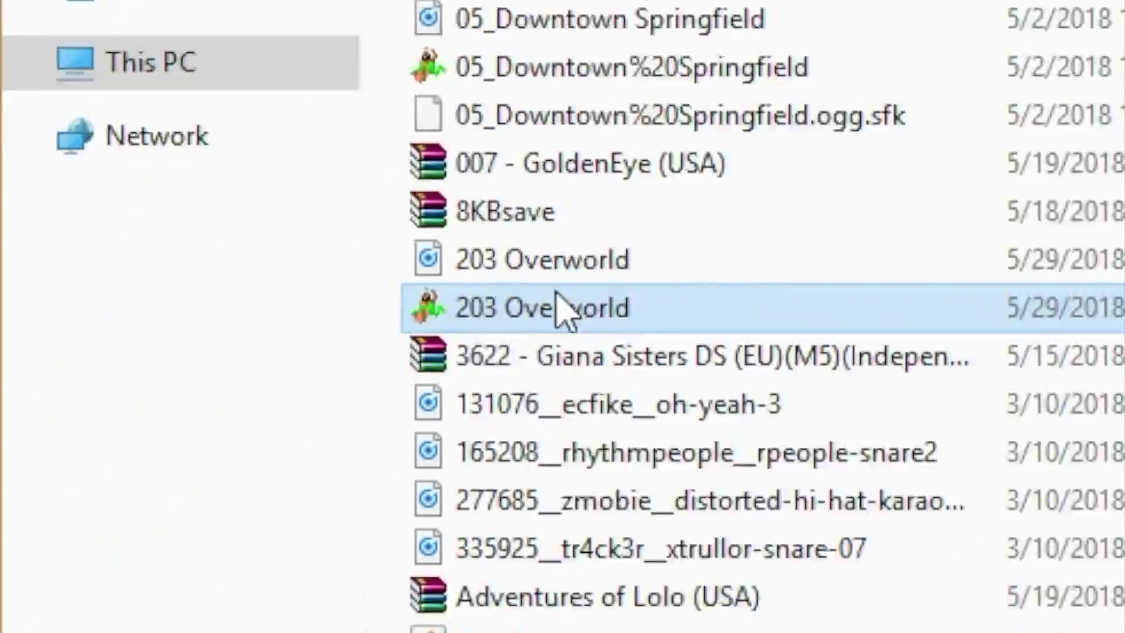
Rename the converted 203 Overworld OGG file as game_game_music.
click(561, 310)
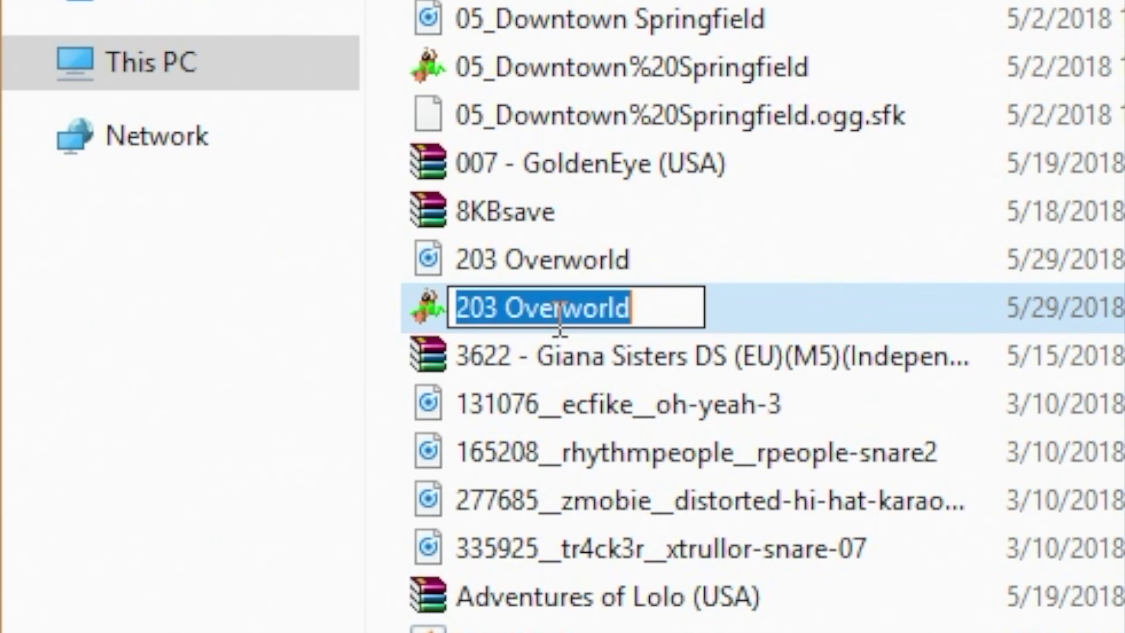
text(game_)
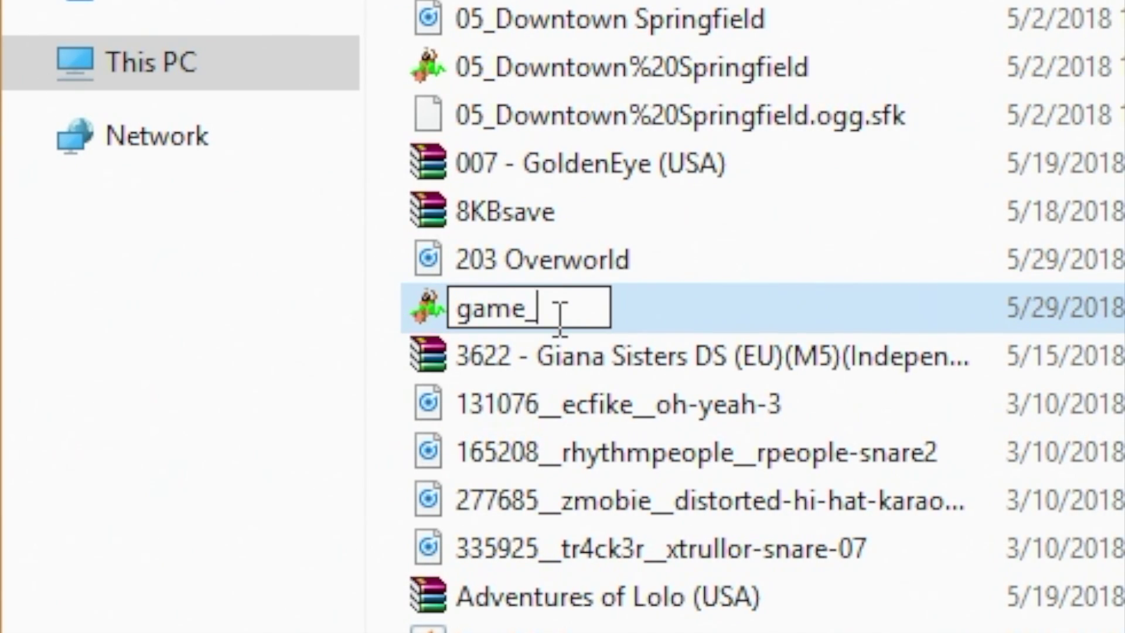
text(game)
text(_music)
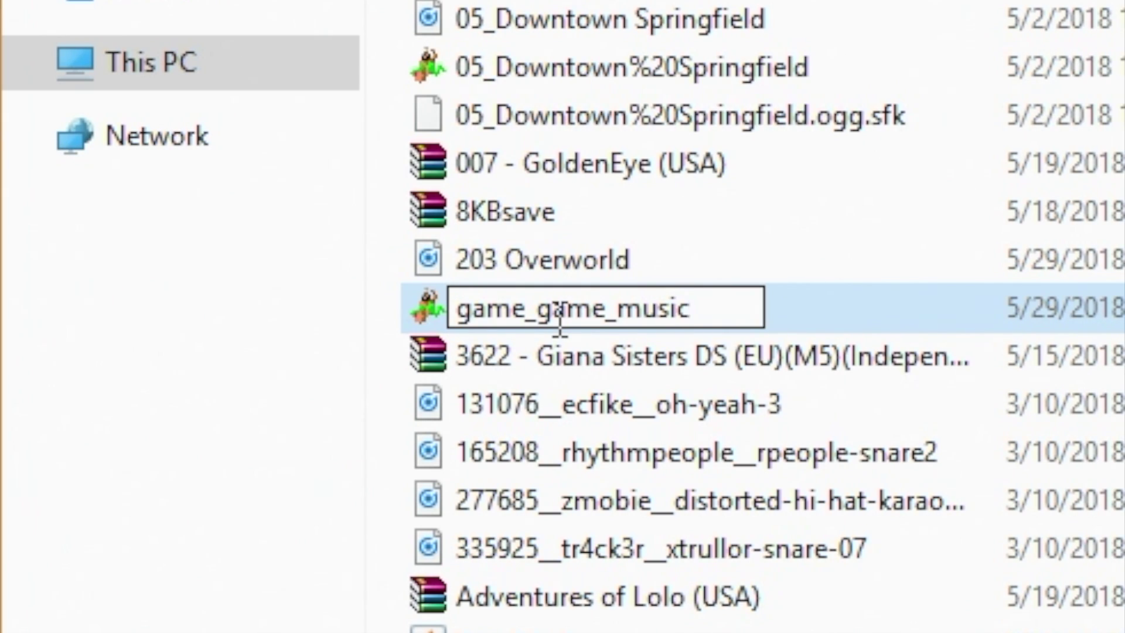
key(Return)
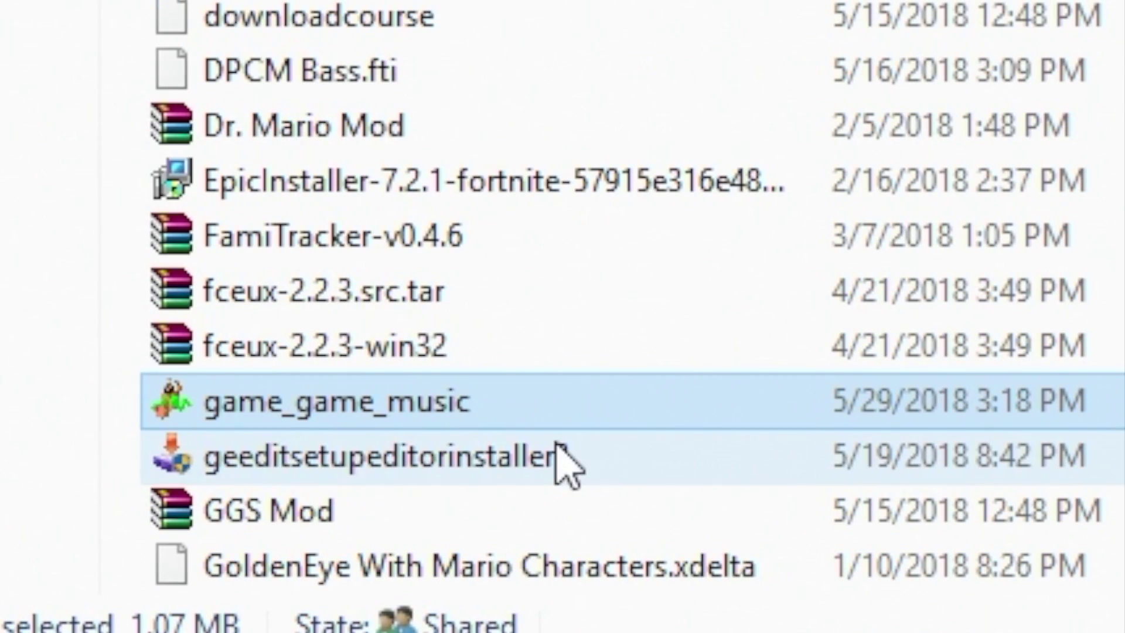
Copy game_game_music from Downloads into the SMB All-stars sfx folder, replacing the existing file.
right_click(419, 443)
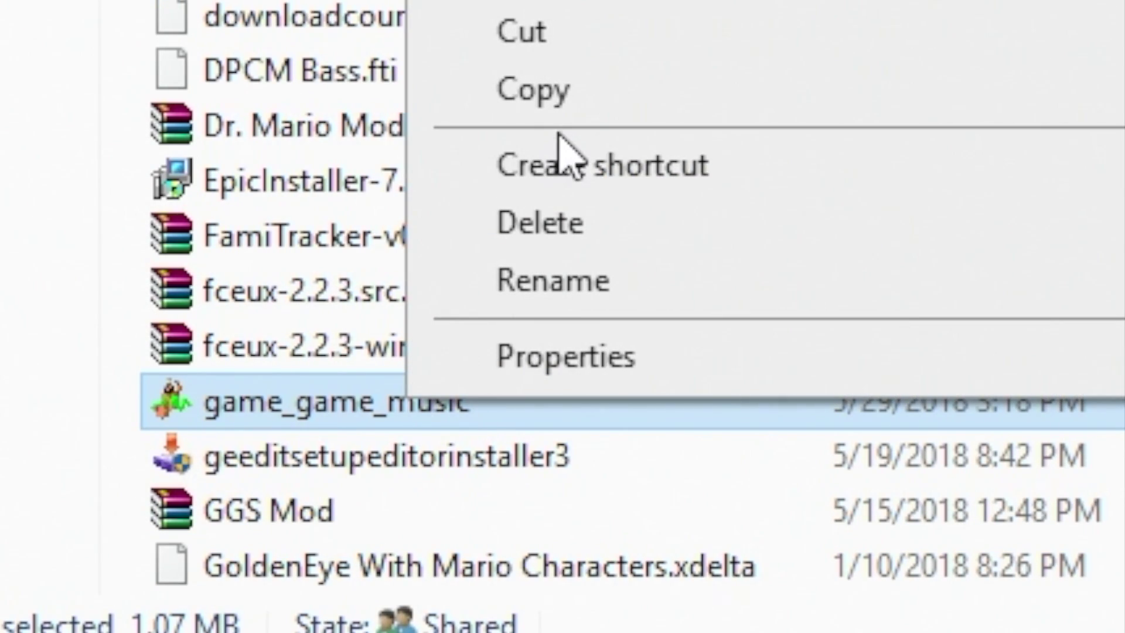
click(556, 108)
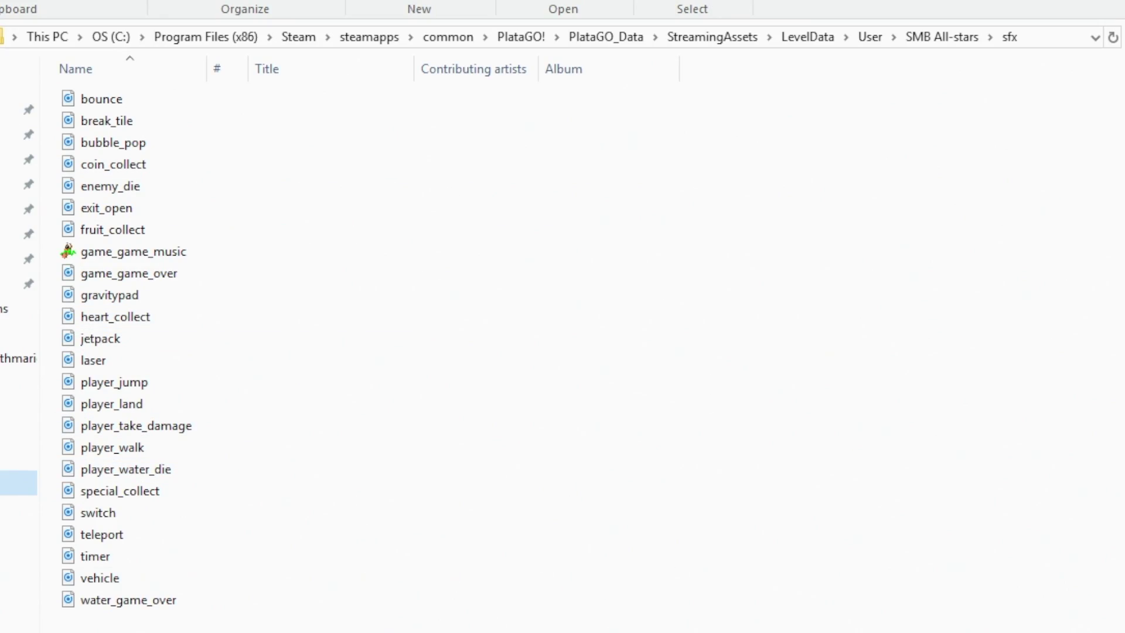
right_click(491, 612)
key(ctrl+v)
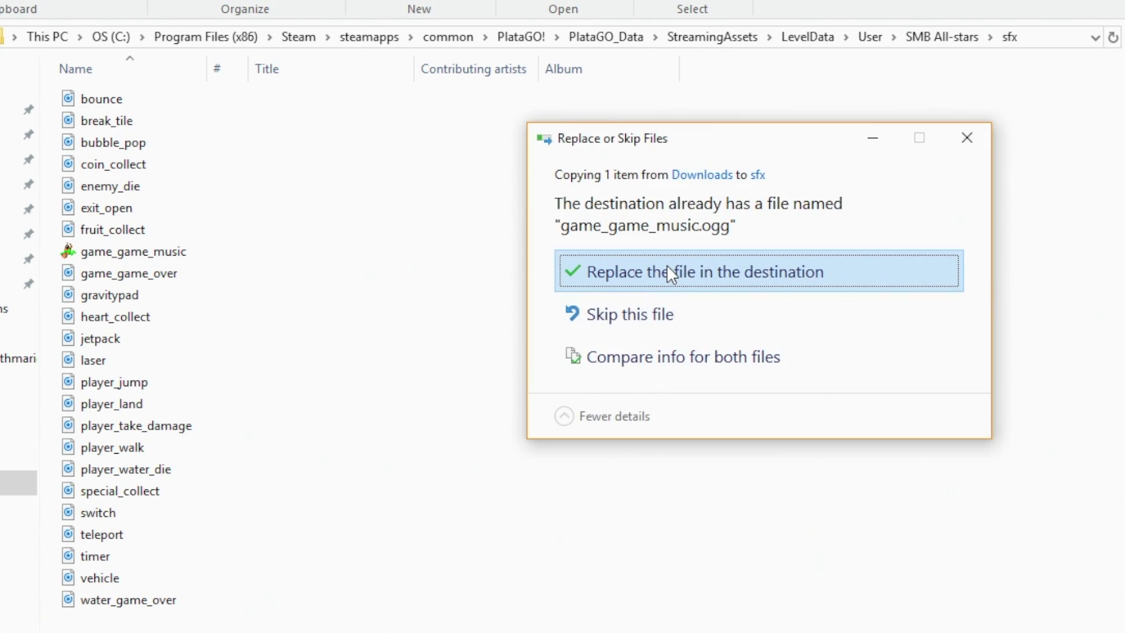
click(673, 270)
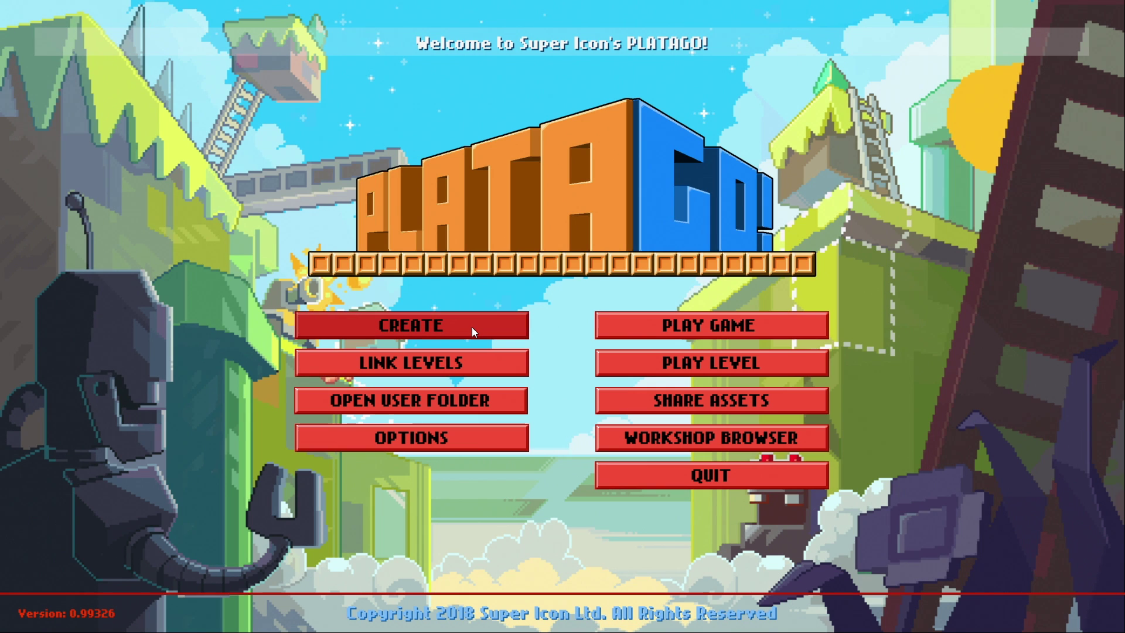
Open the level editor in PlataGO and playtest the level with the new music, running and jumping around the blocks.
click(472, 327)
click(111, 607)
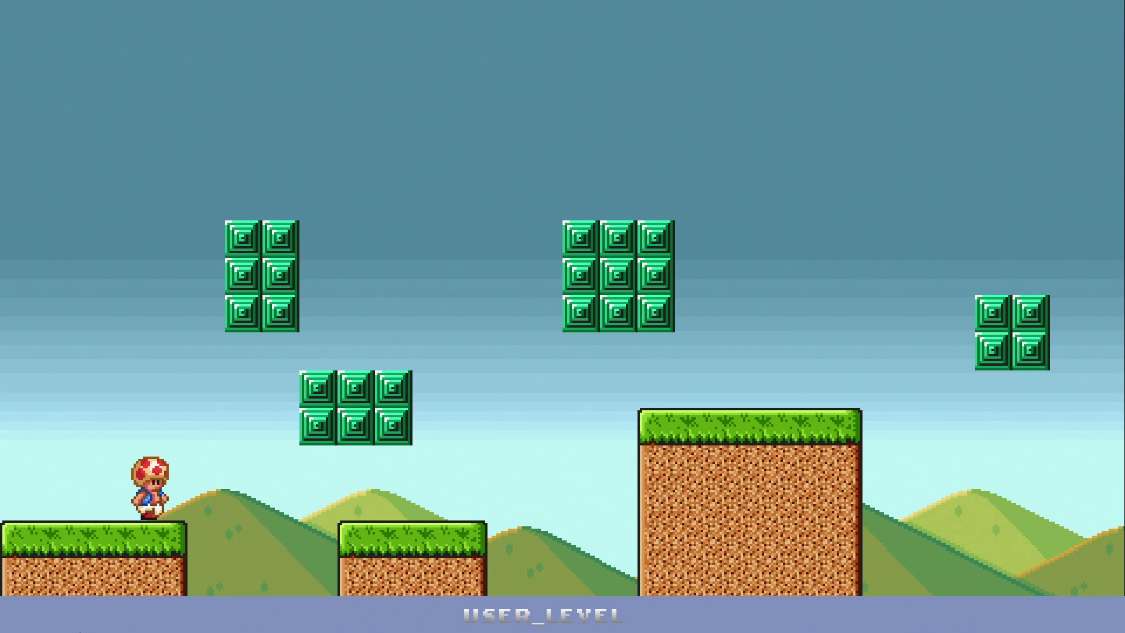
key(Left)
key(Right)
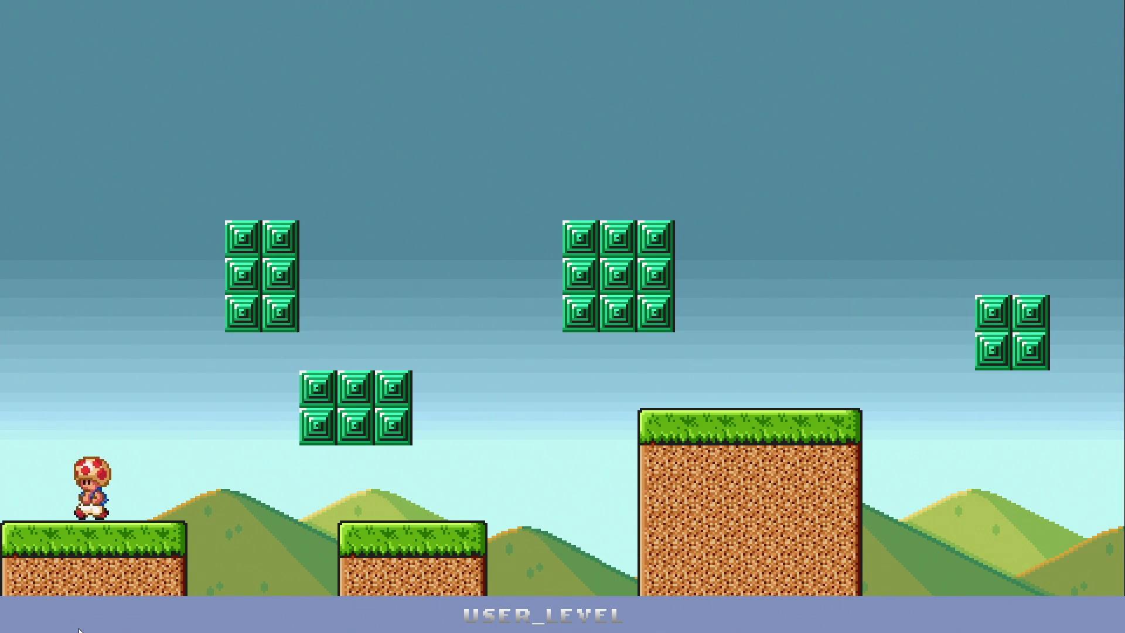
key(Right)
key(Left)
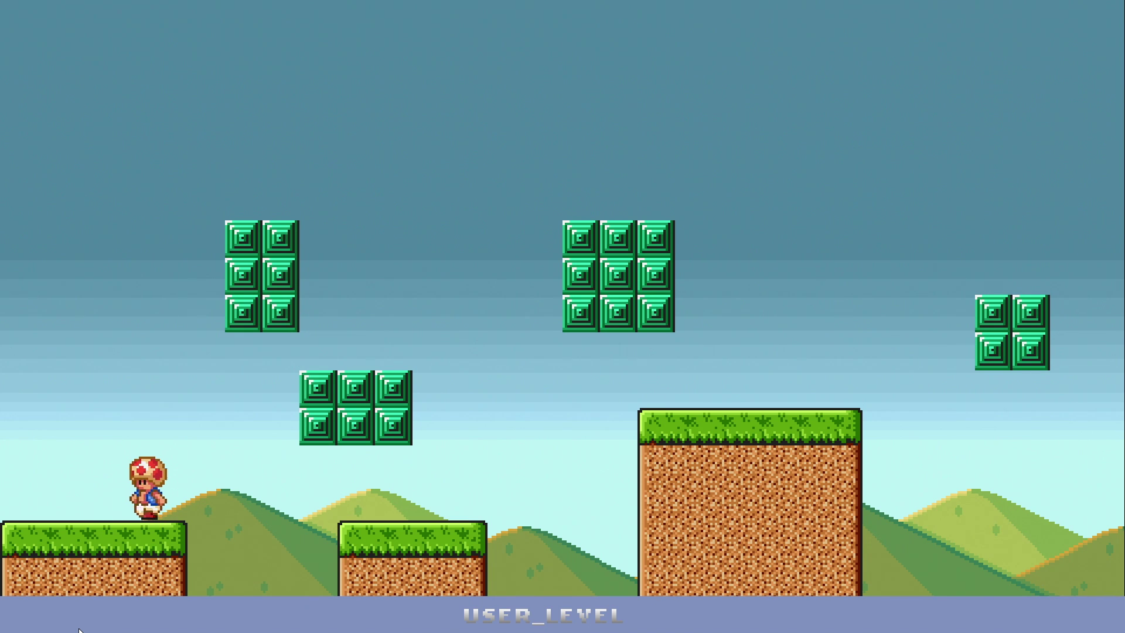
key(Right)
key(space)
key(Left)
key(Right)
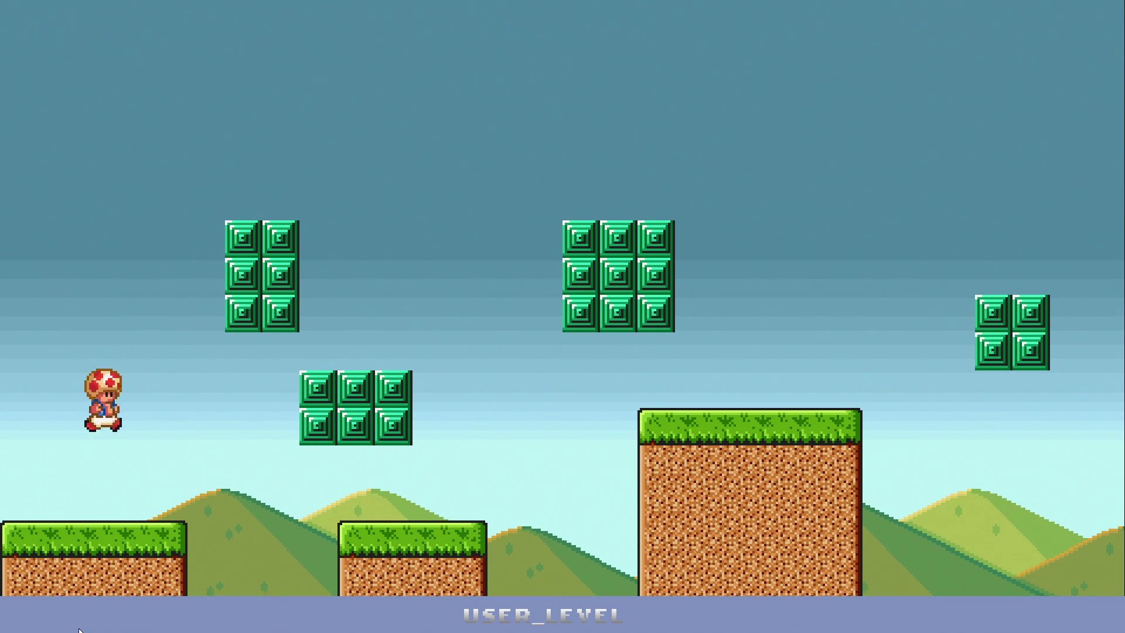
key(space)
key(space)
key(Left)
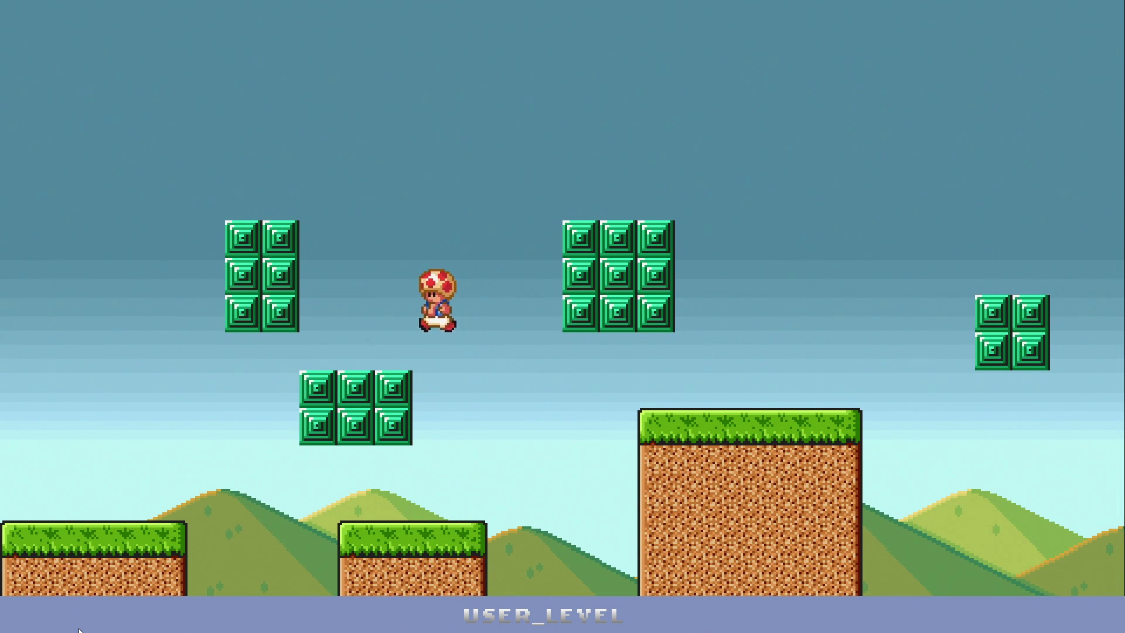
Continue playtesting the level, making the Toad character run and jump back and forth between the grass platforms and over the green blocks.
key(space)
key(Right)
key(Right)
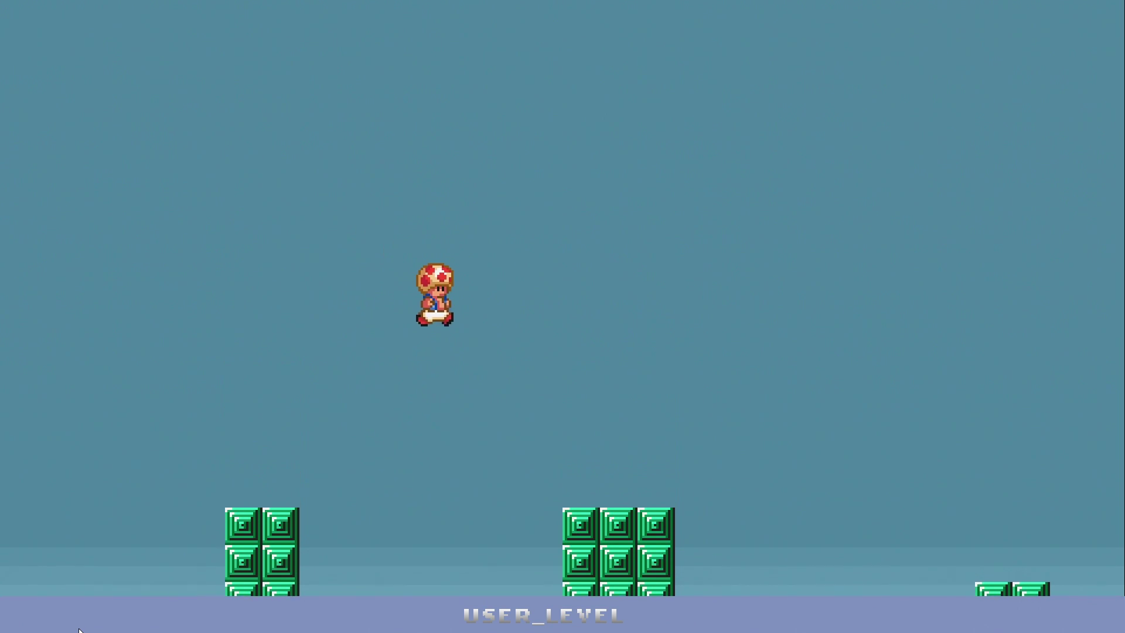
key(Left)
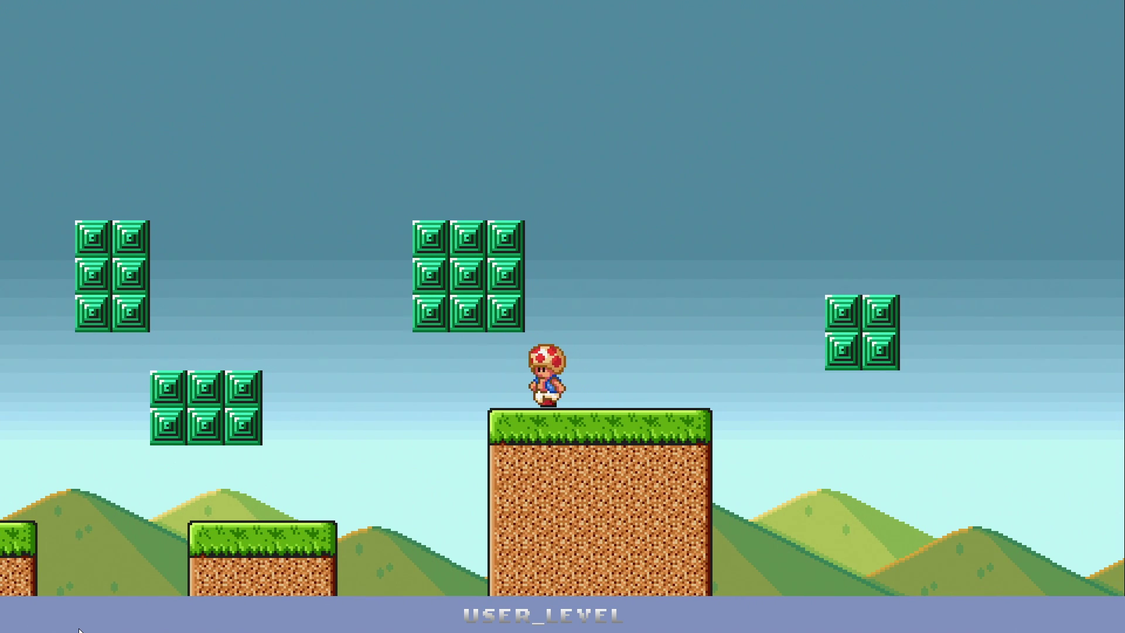
key(Right)
key(Left)
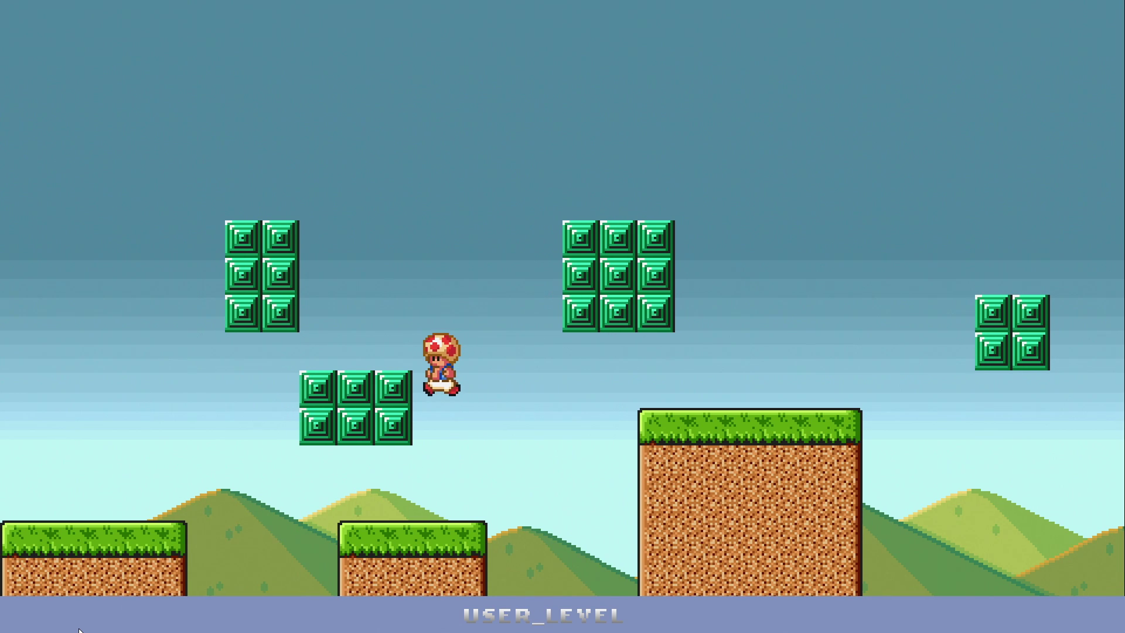
key(space)
key(Right)
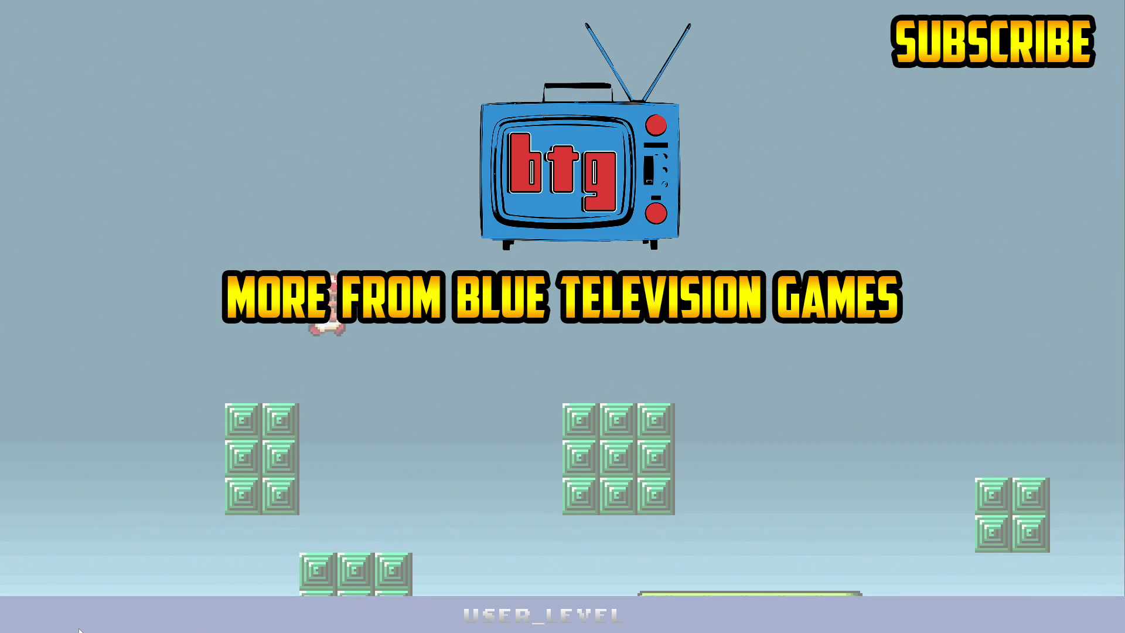
key(space)
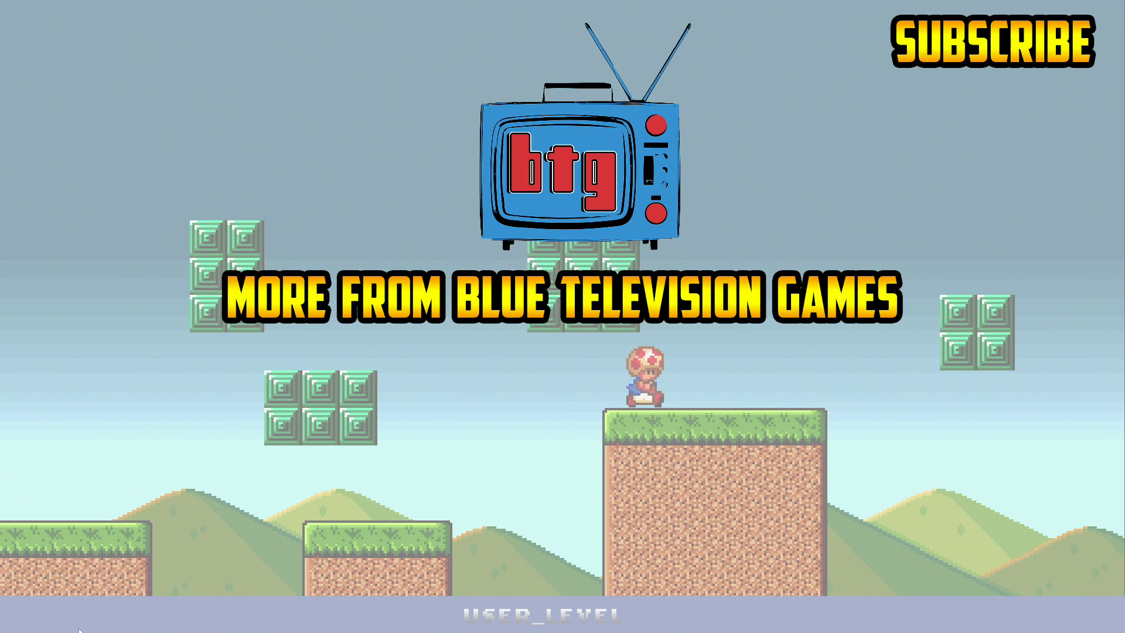
key(space)
key(Left)
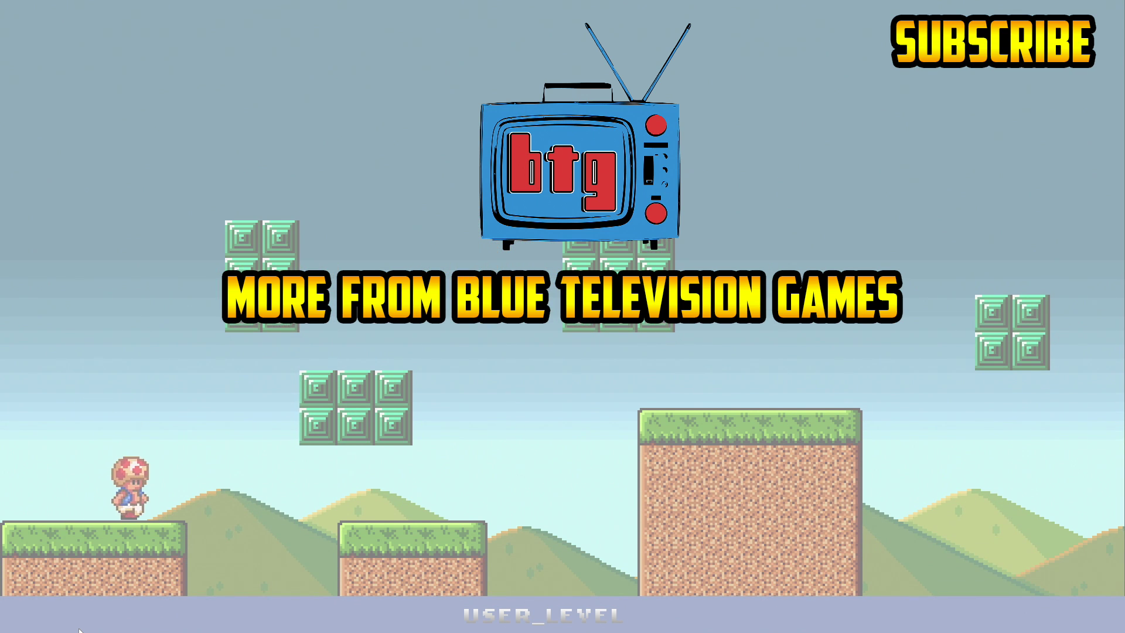
key(space)
key(Right)
key(space)
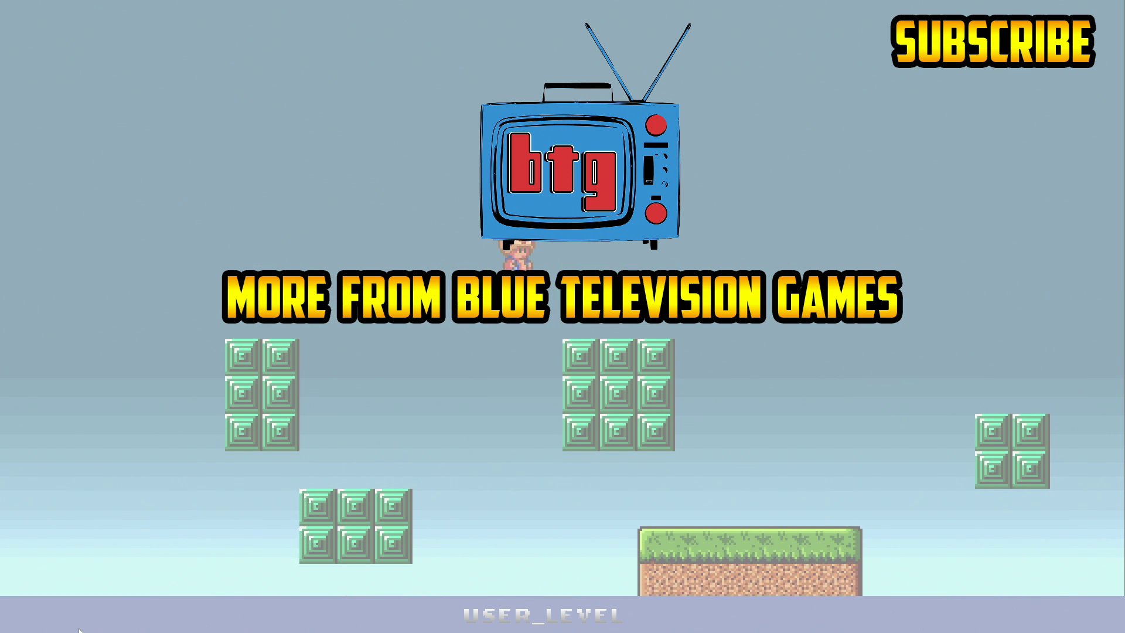
key(Left)
key(Left)
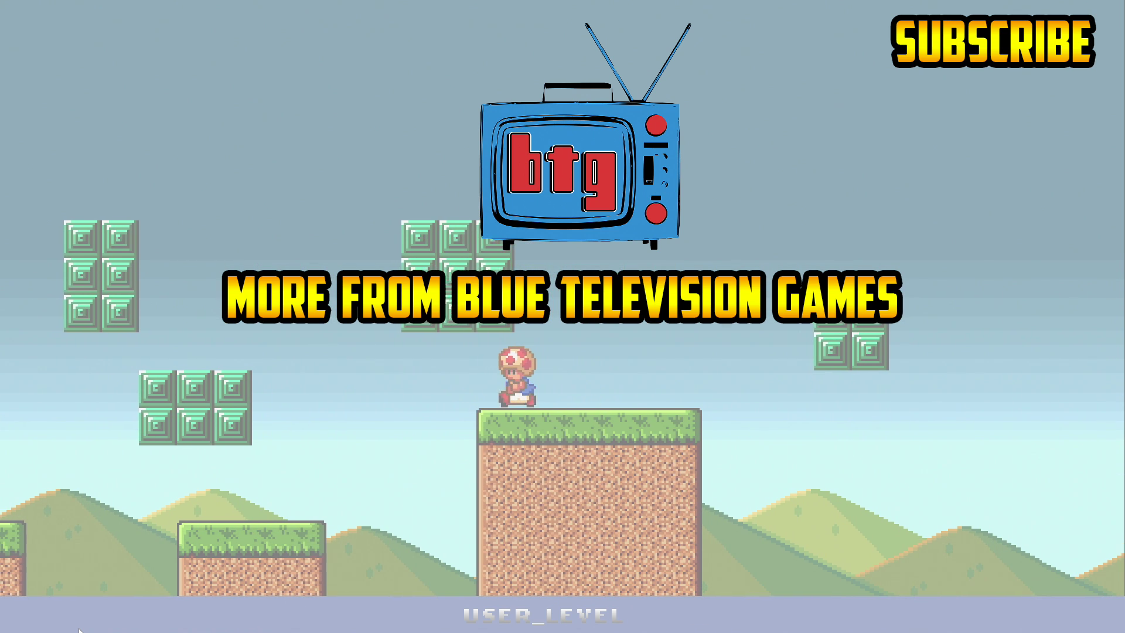